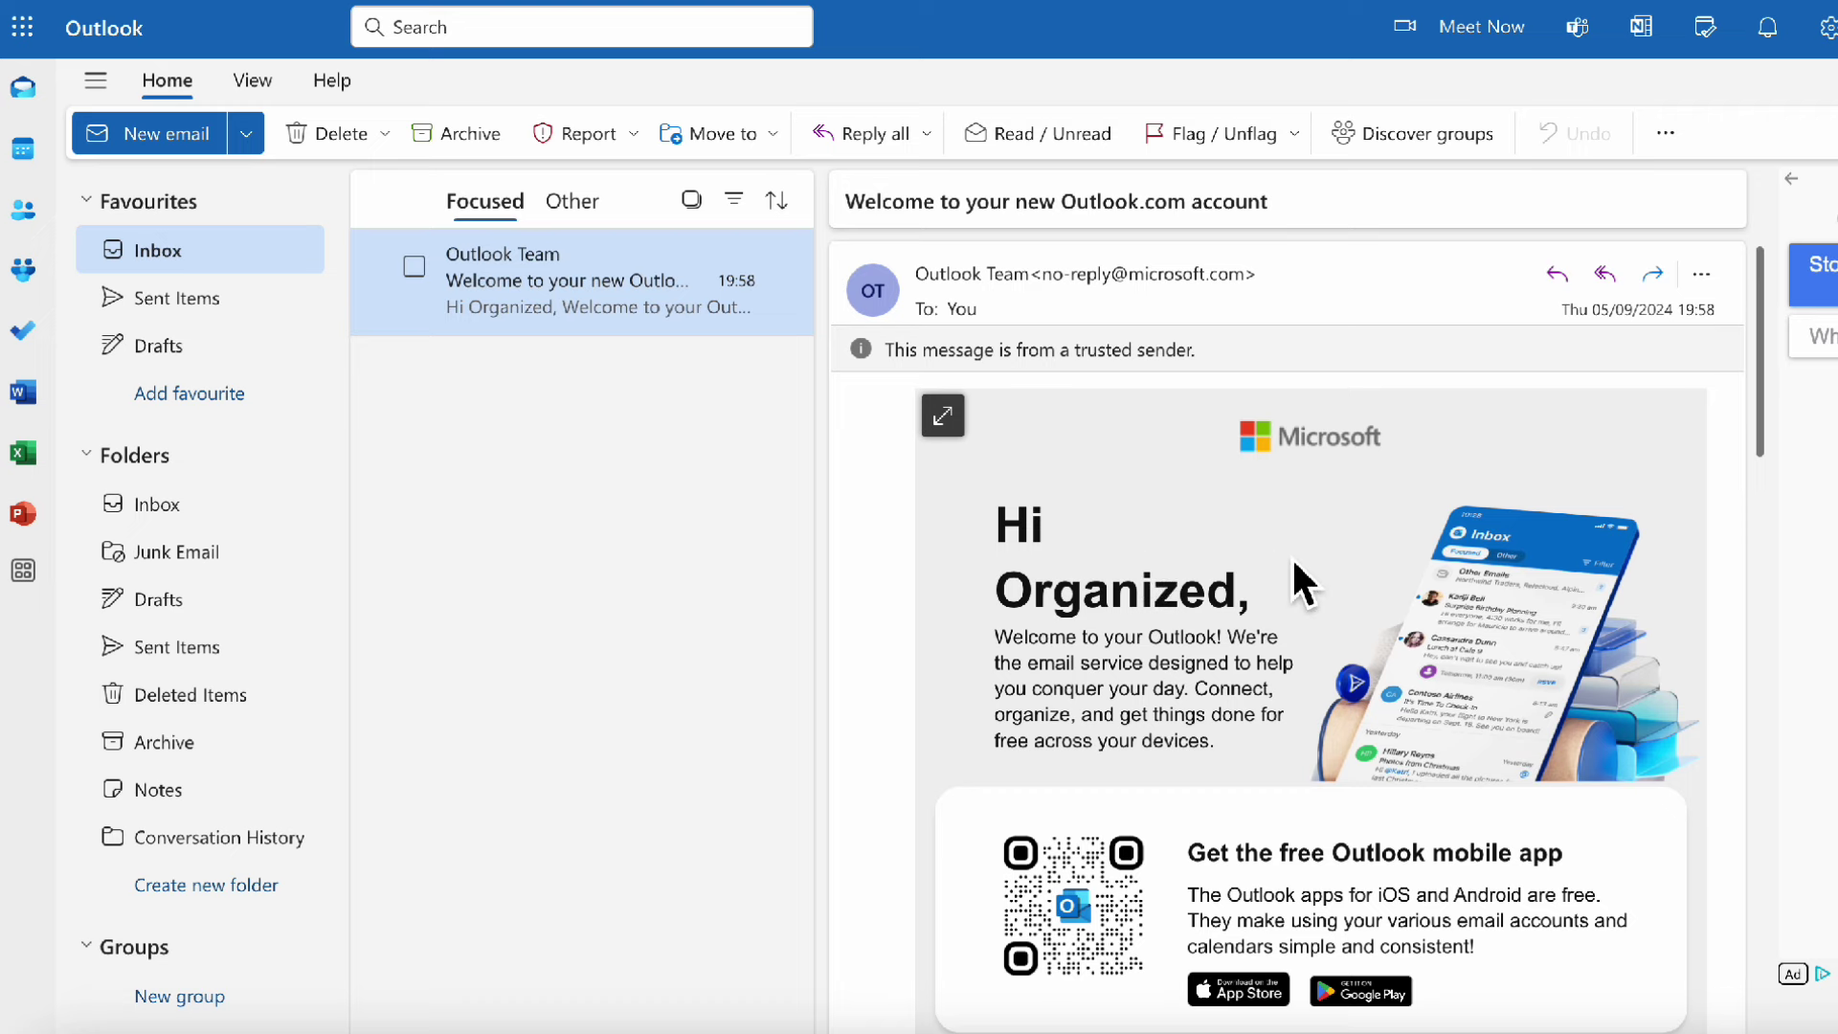
Drag the welcome email into the To Do pane and rename the new task 'check outlook'.
click(1706, 33)
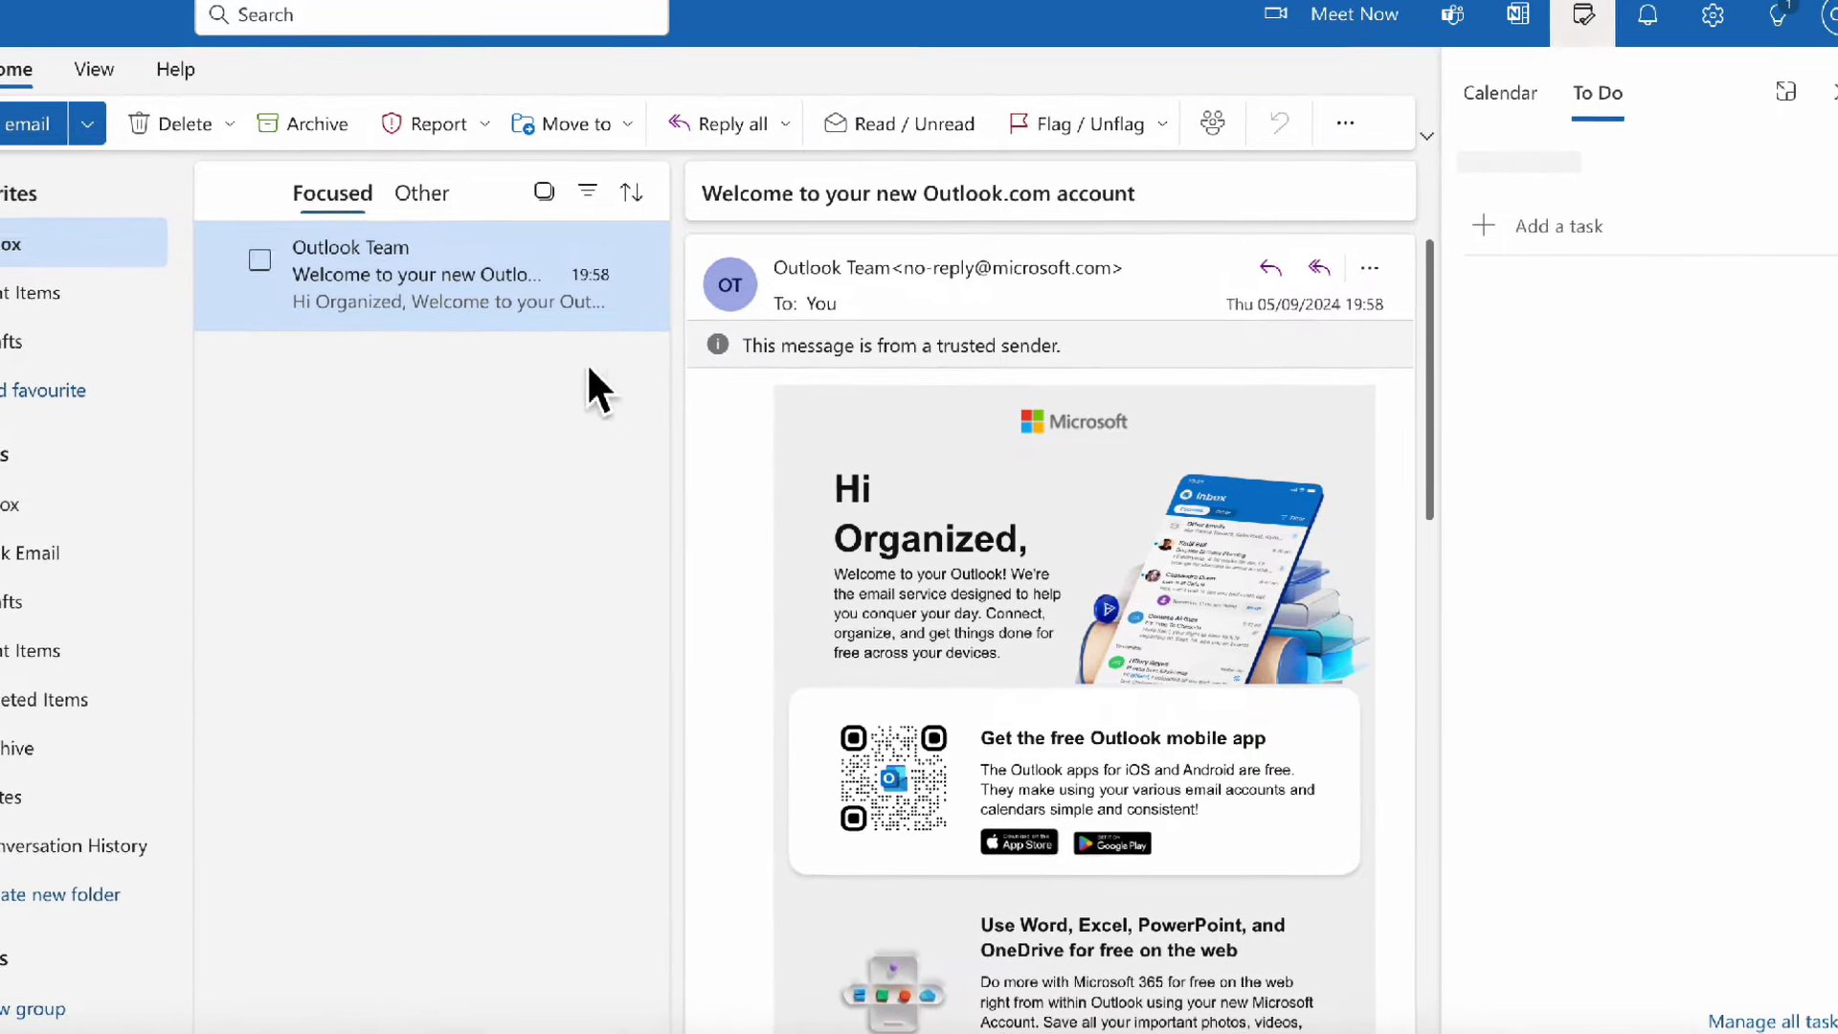
drag(412, 292, 1558, 422)
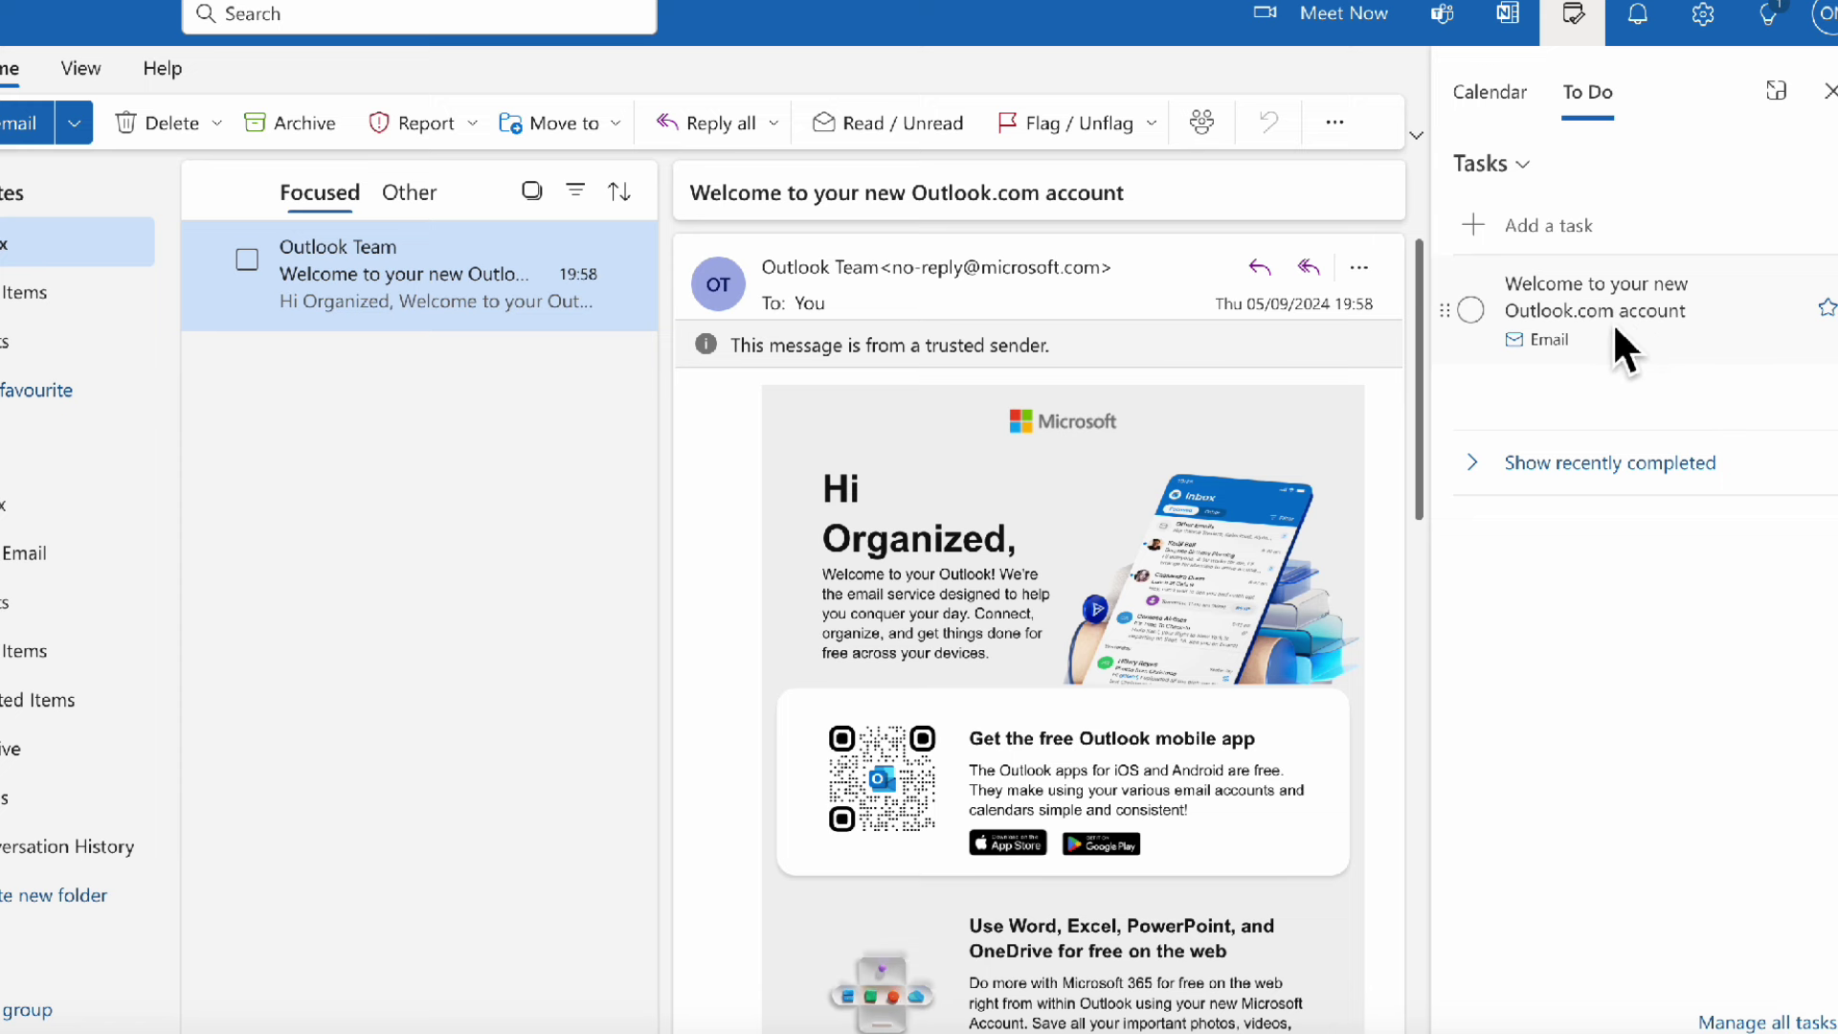
click(1592, 308)
key(ctrl+a)
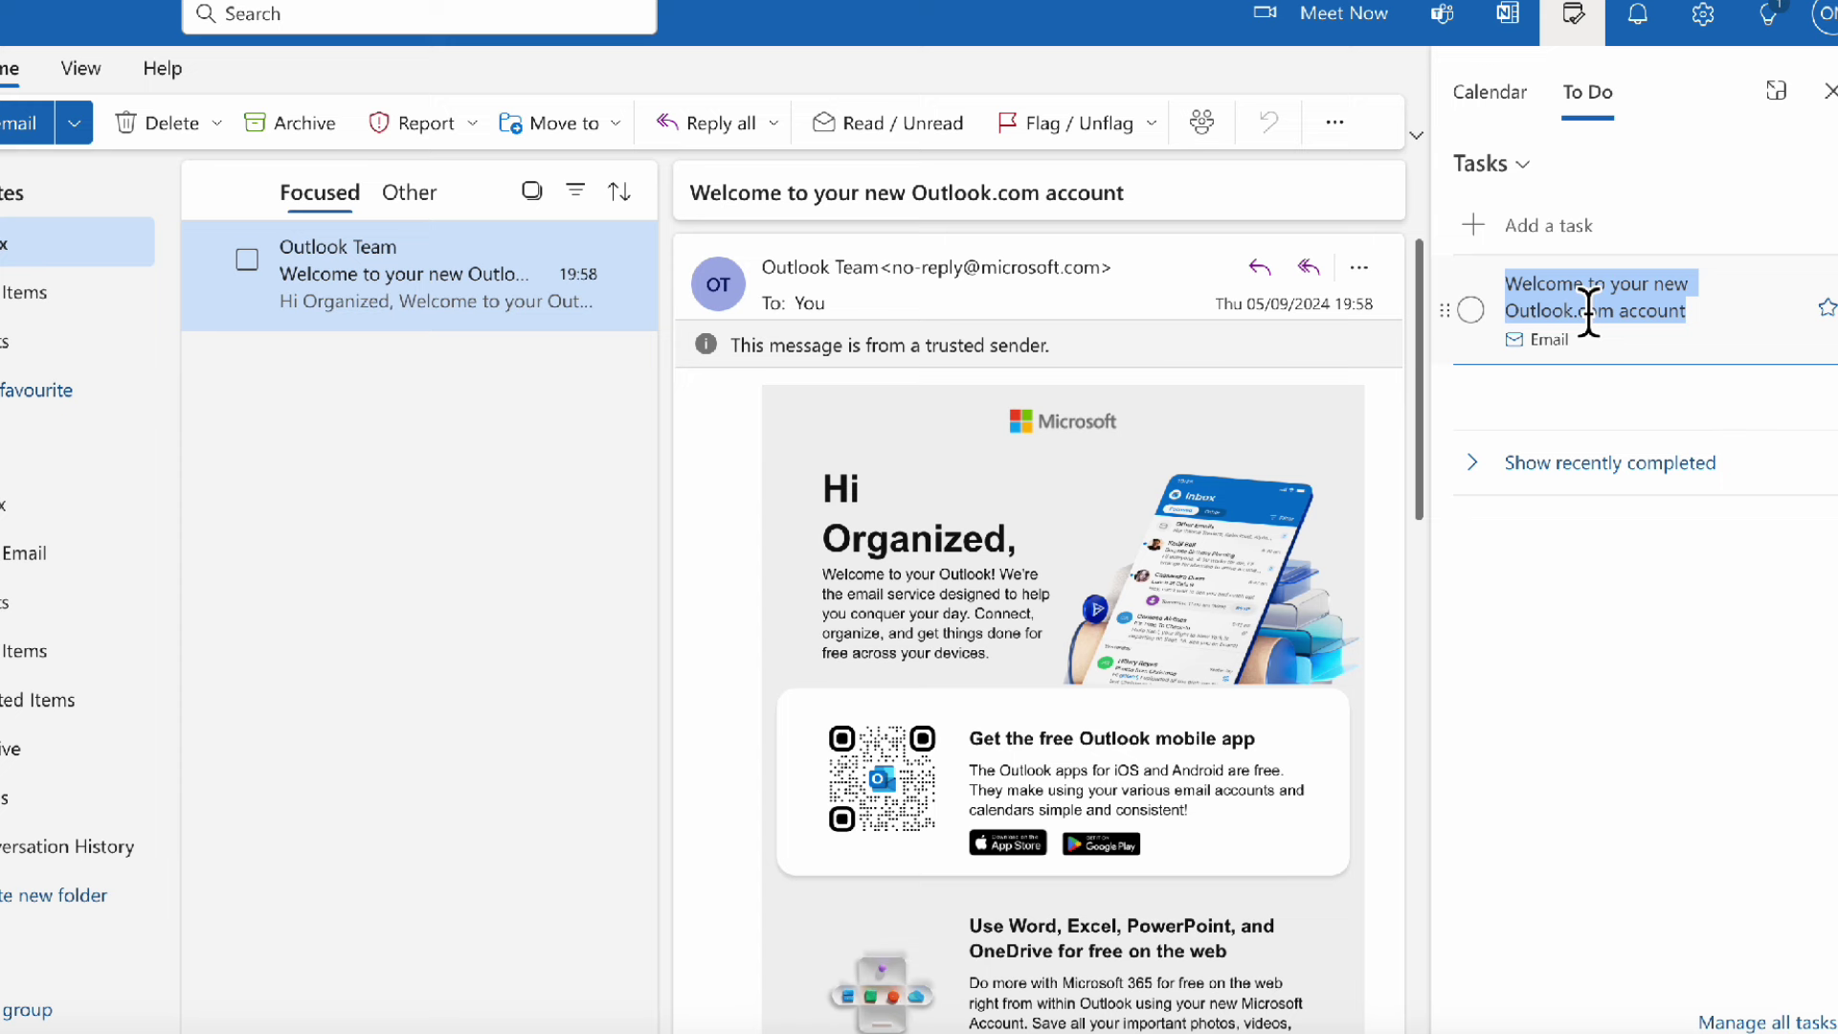
text(check outlook)
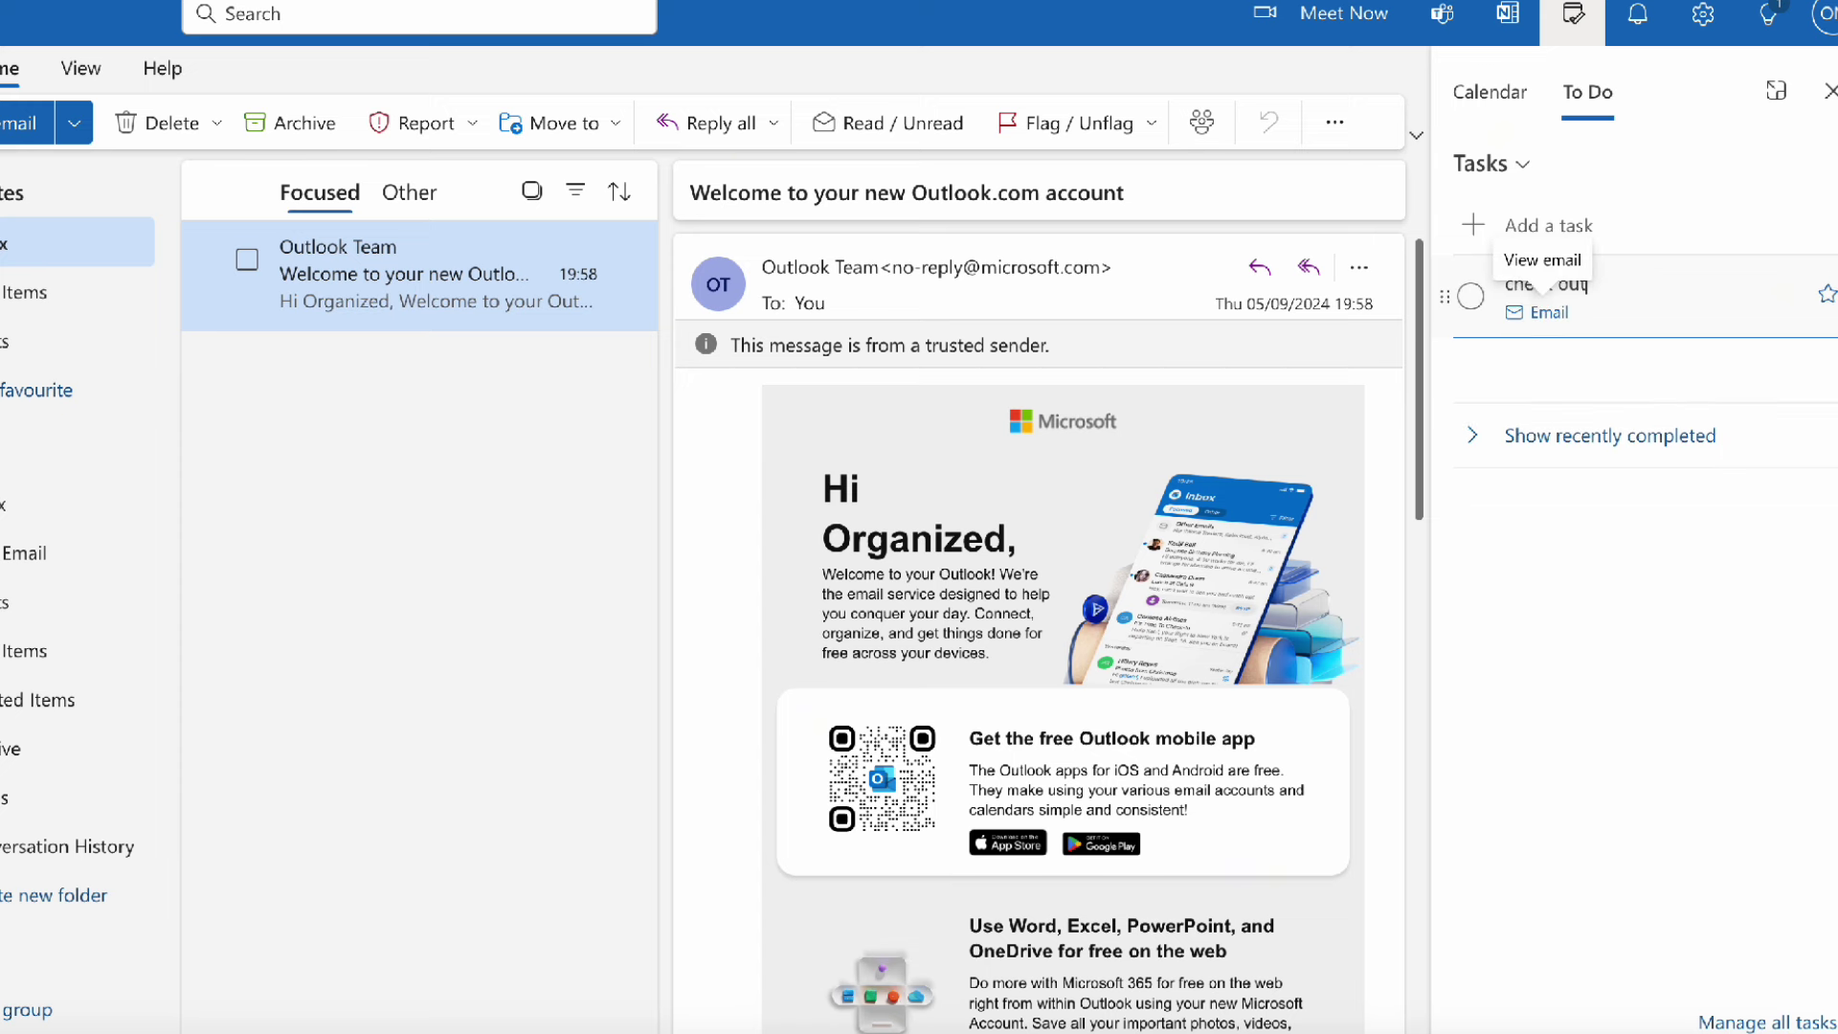
key(Return)
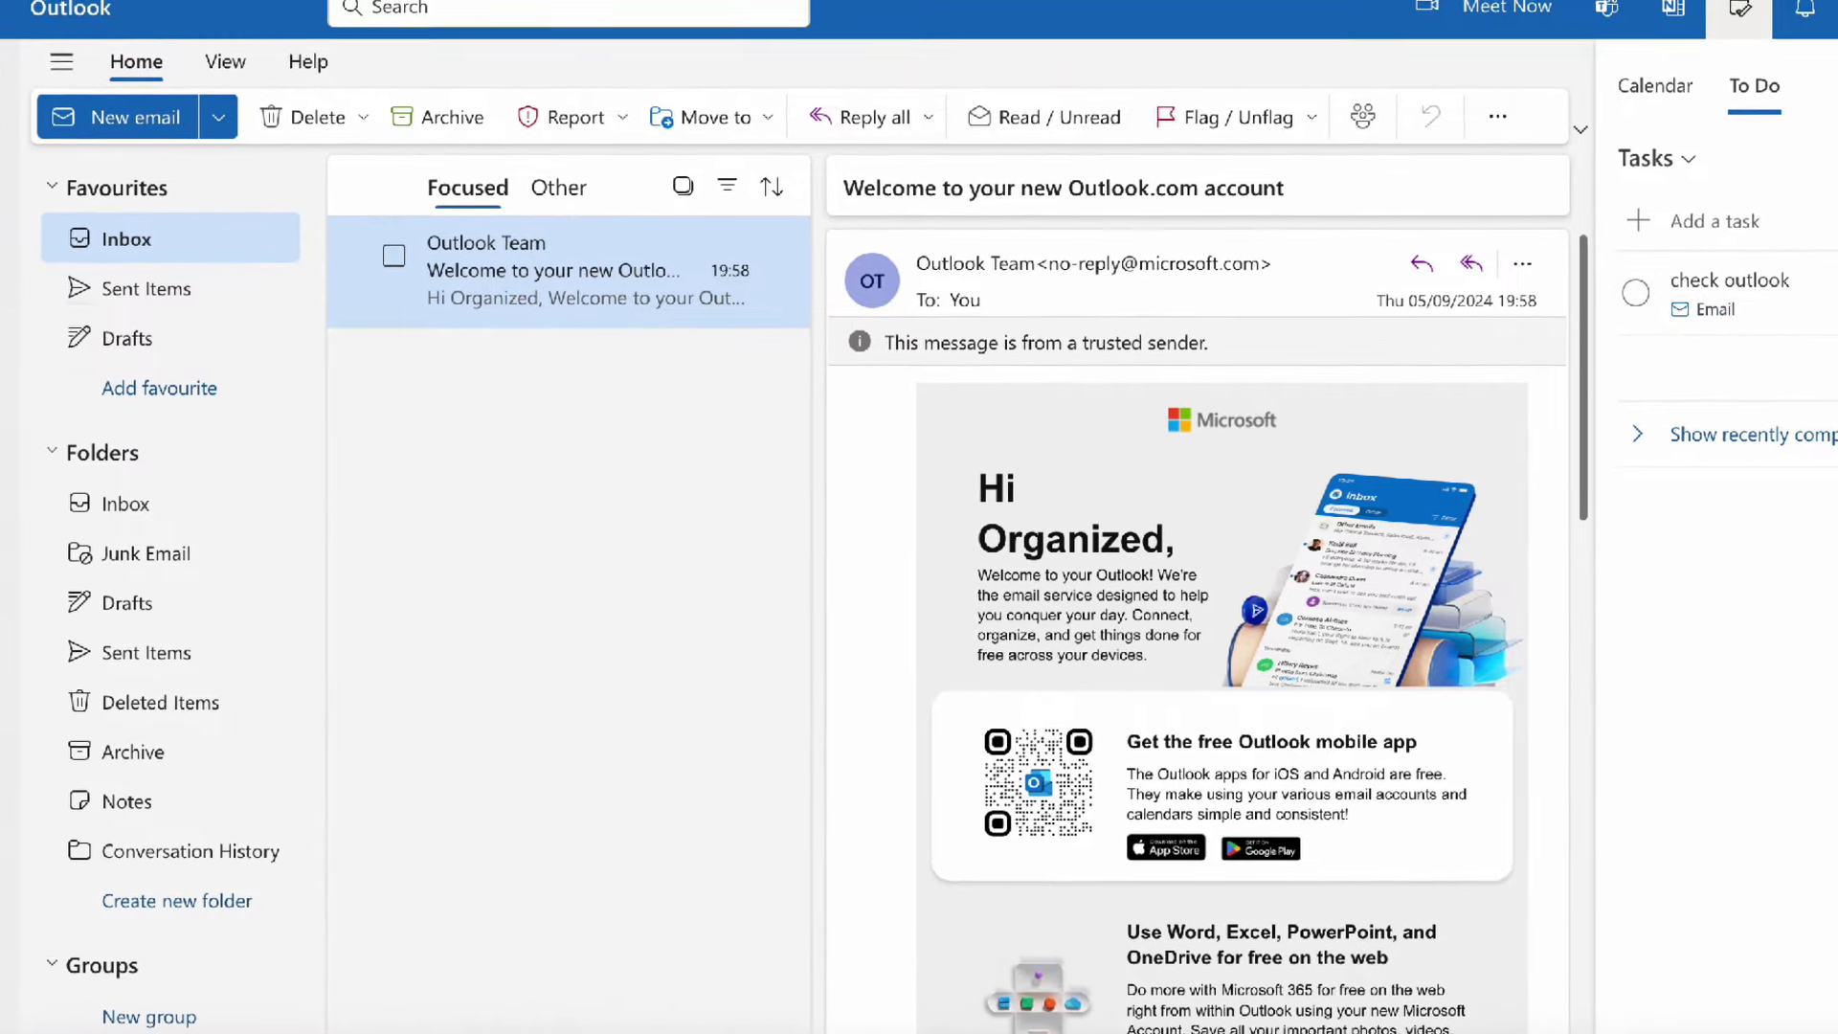
Open the 'check outlook' task's details in To Do and scroll through the linked email.
click(20, 336)
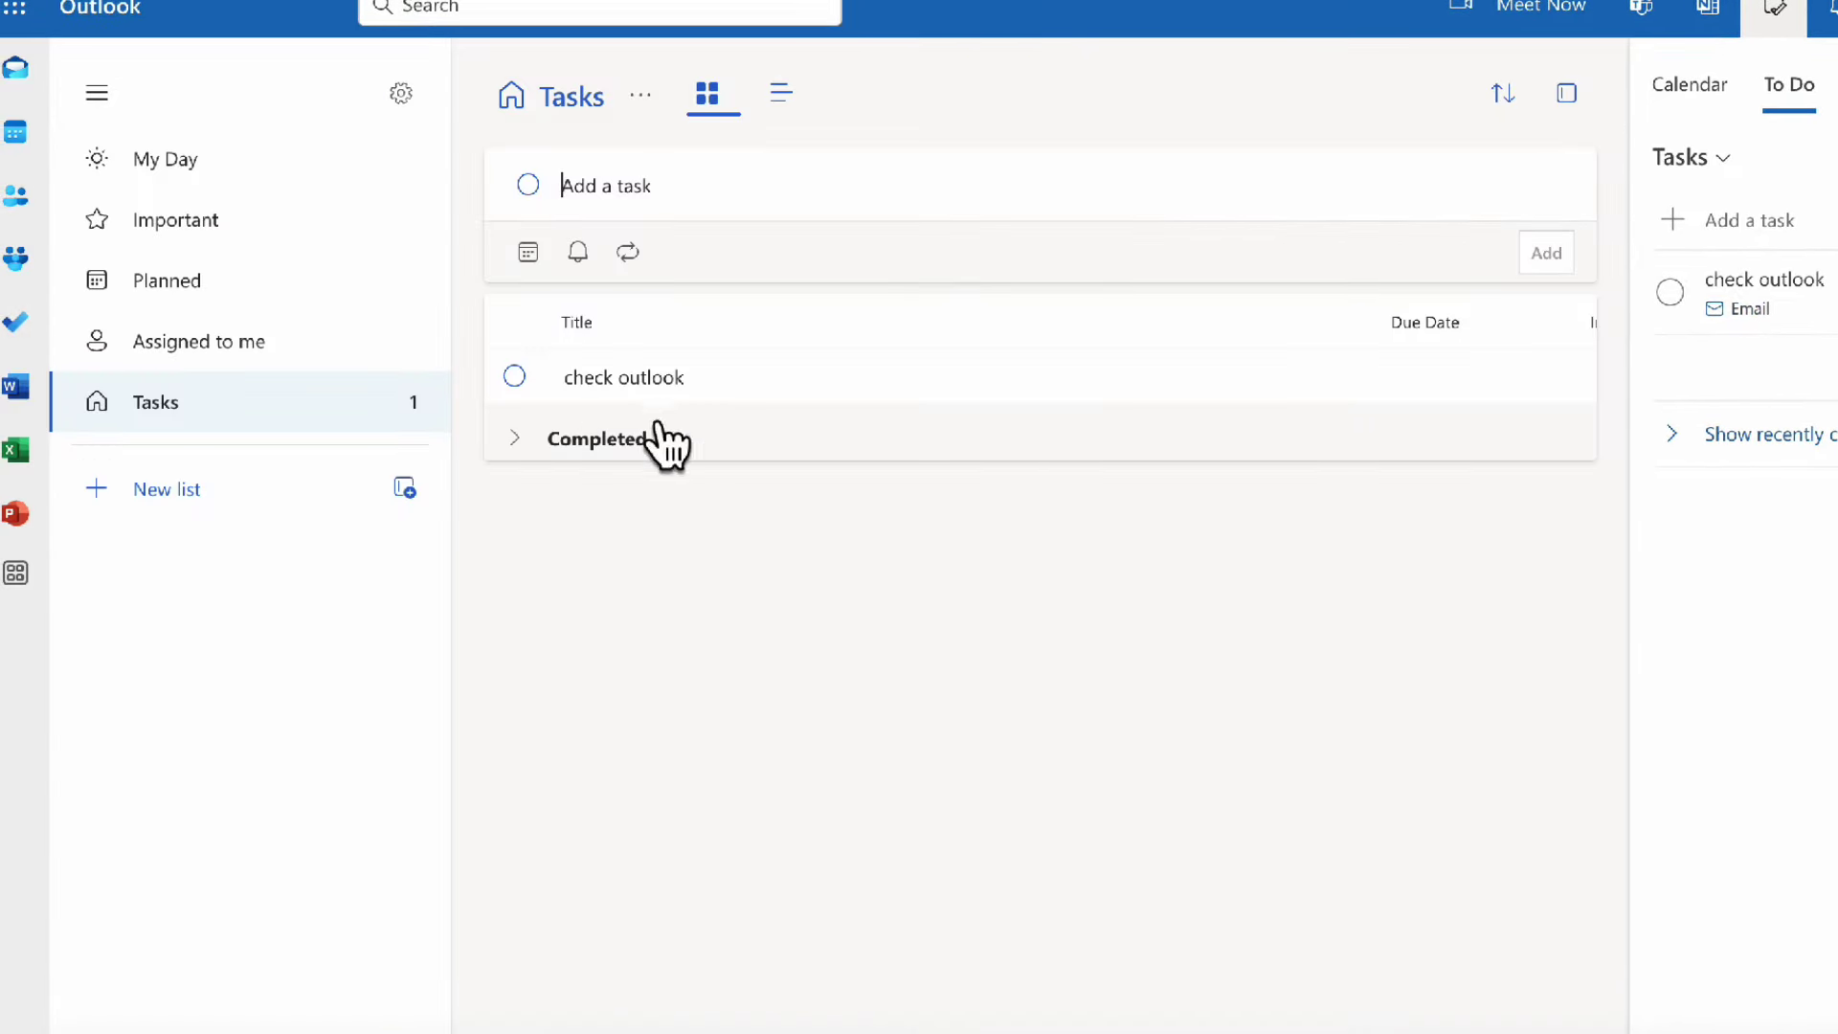
click(906, 385)
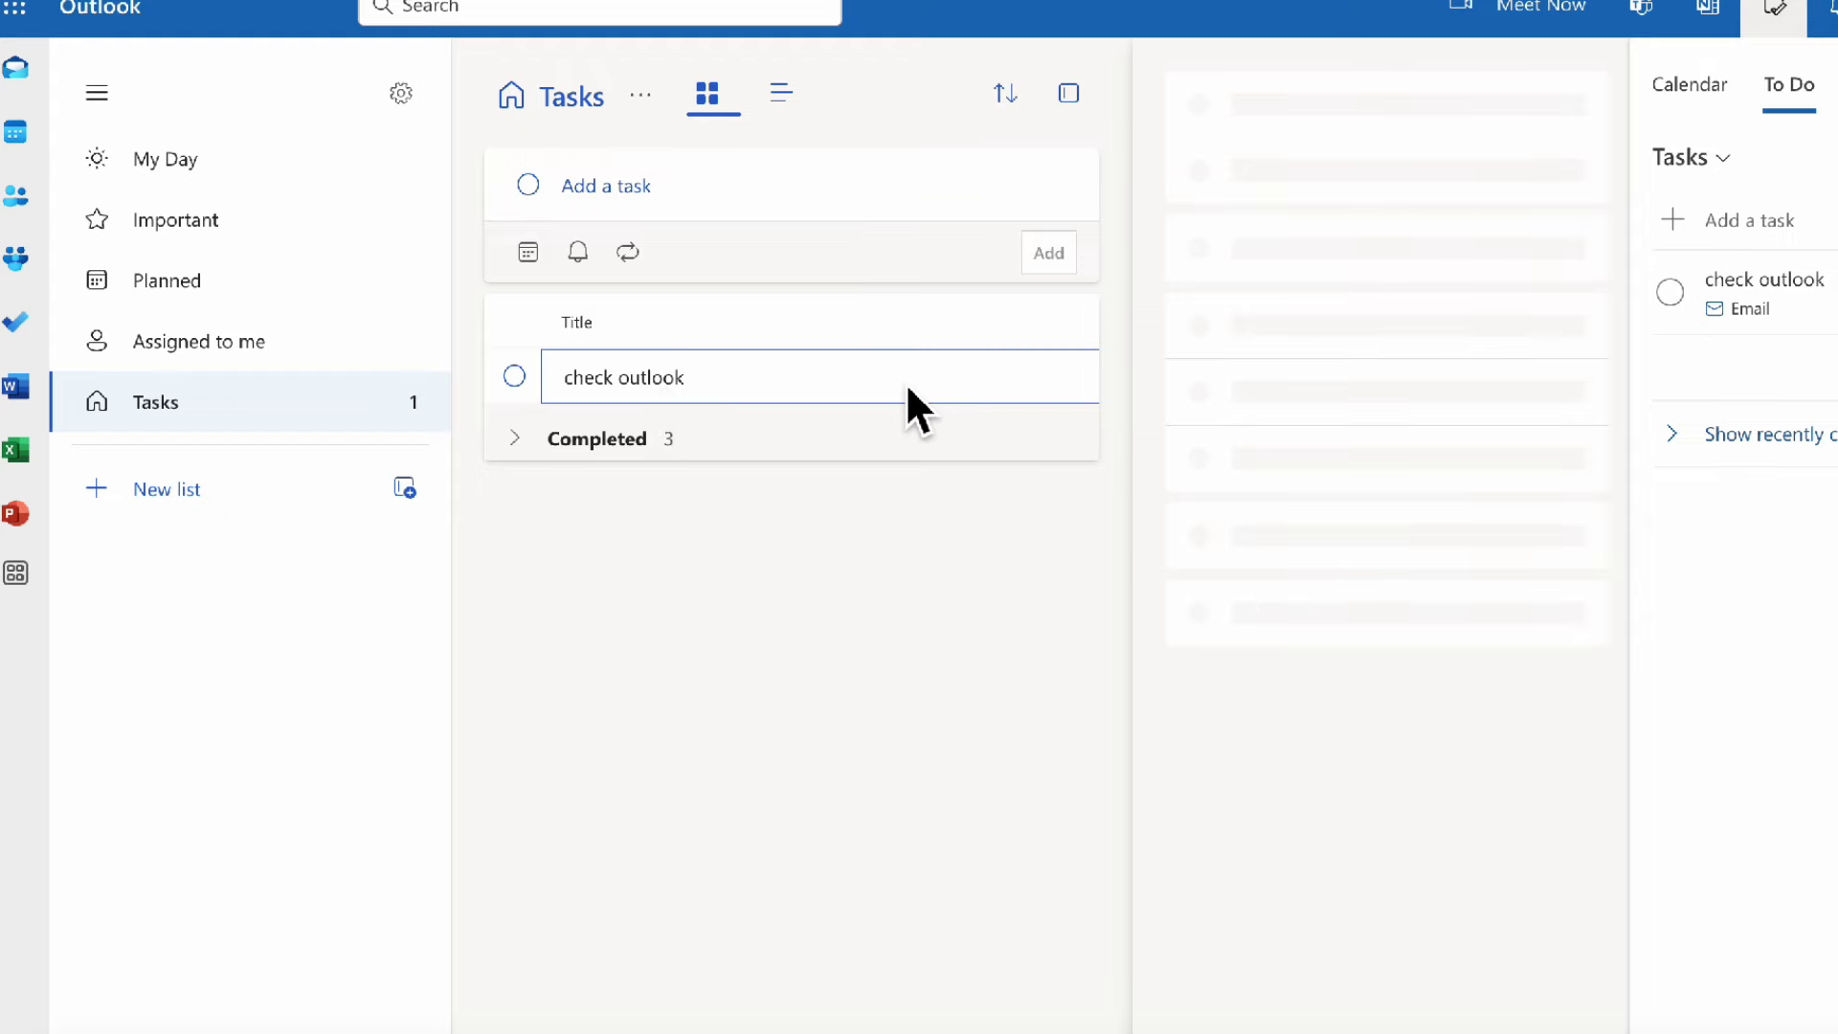
scroll(1272, 669, down, 3)
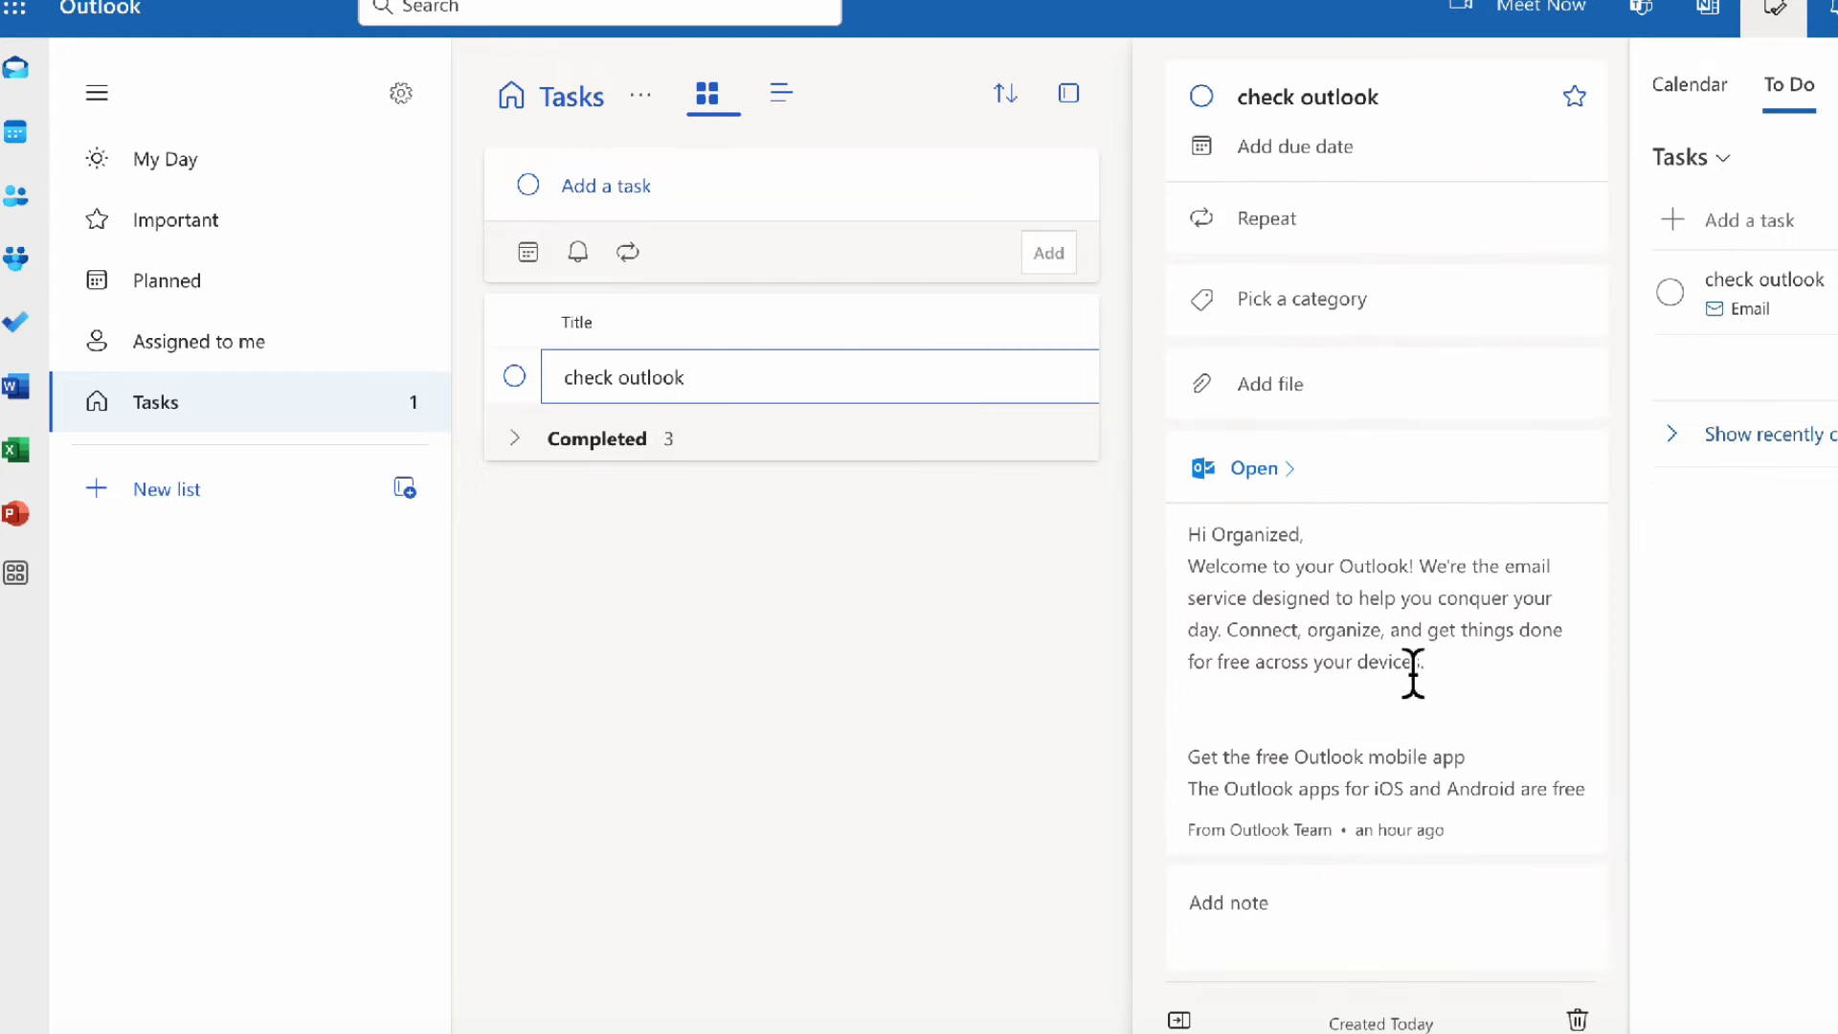
scroll(1243, 670, up, 3)
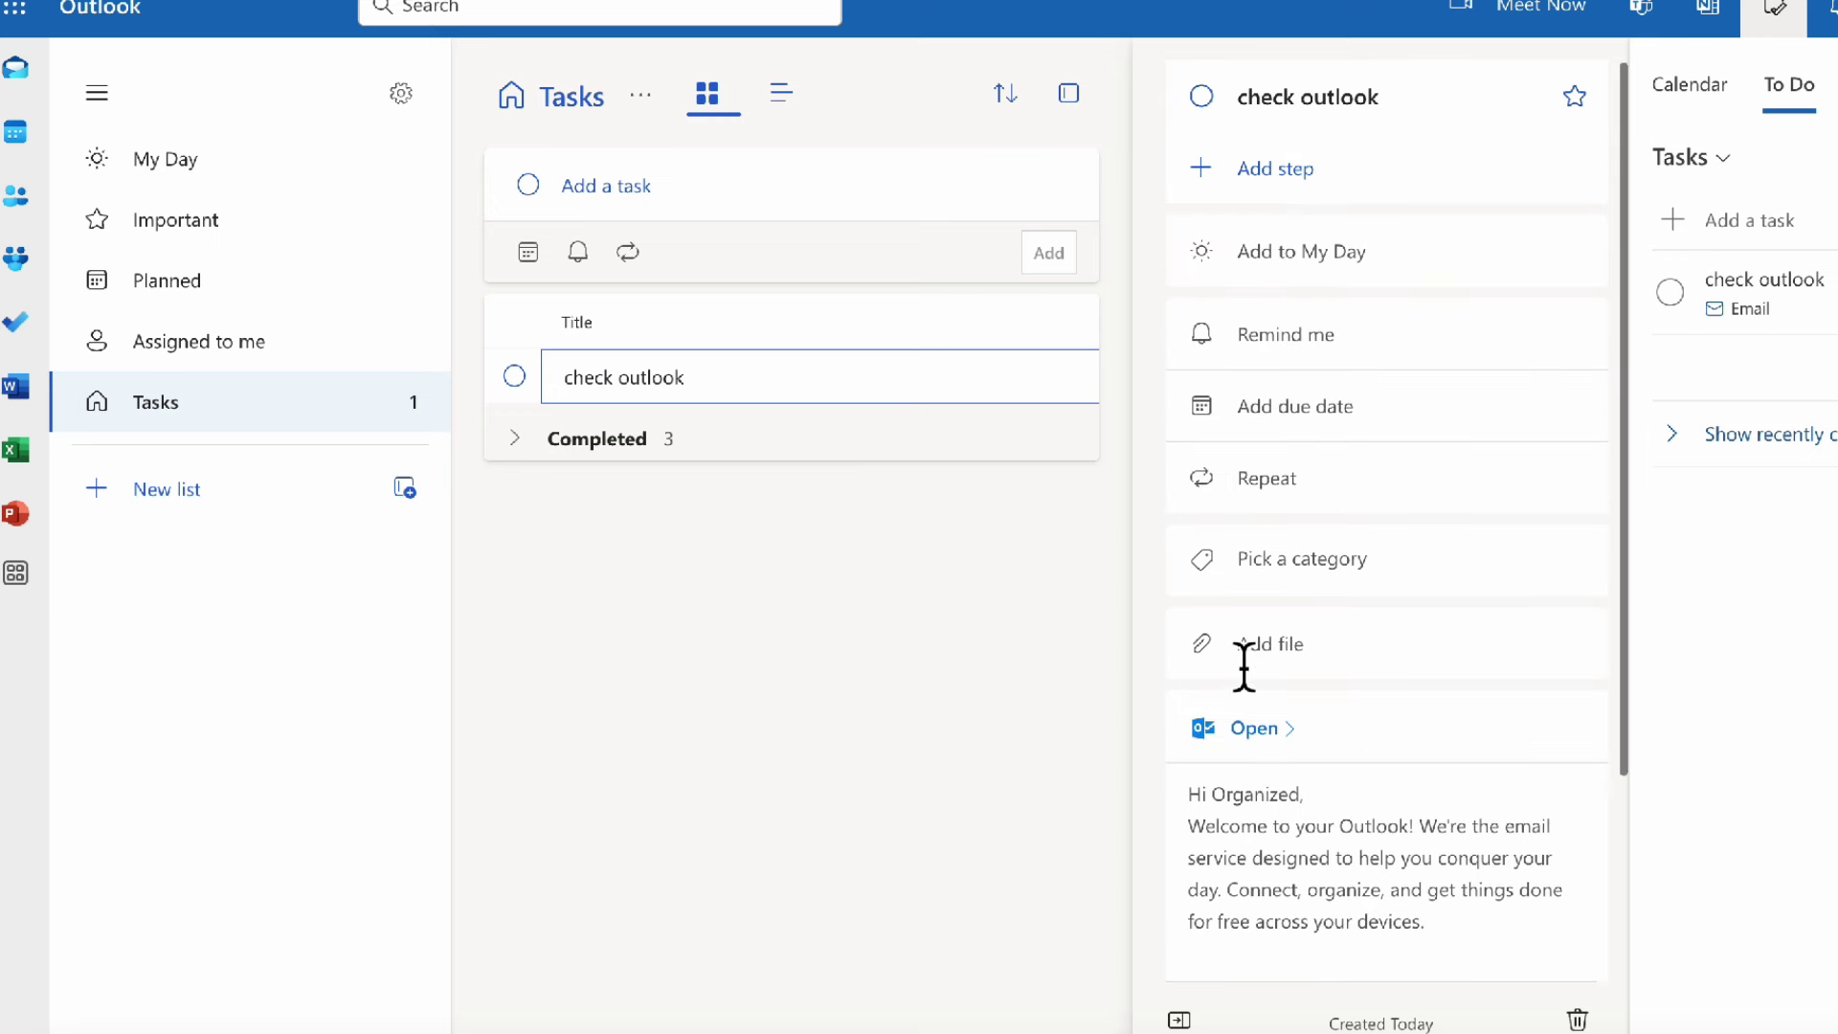
scroll(1312, 751, down, 3)
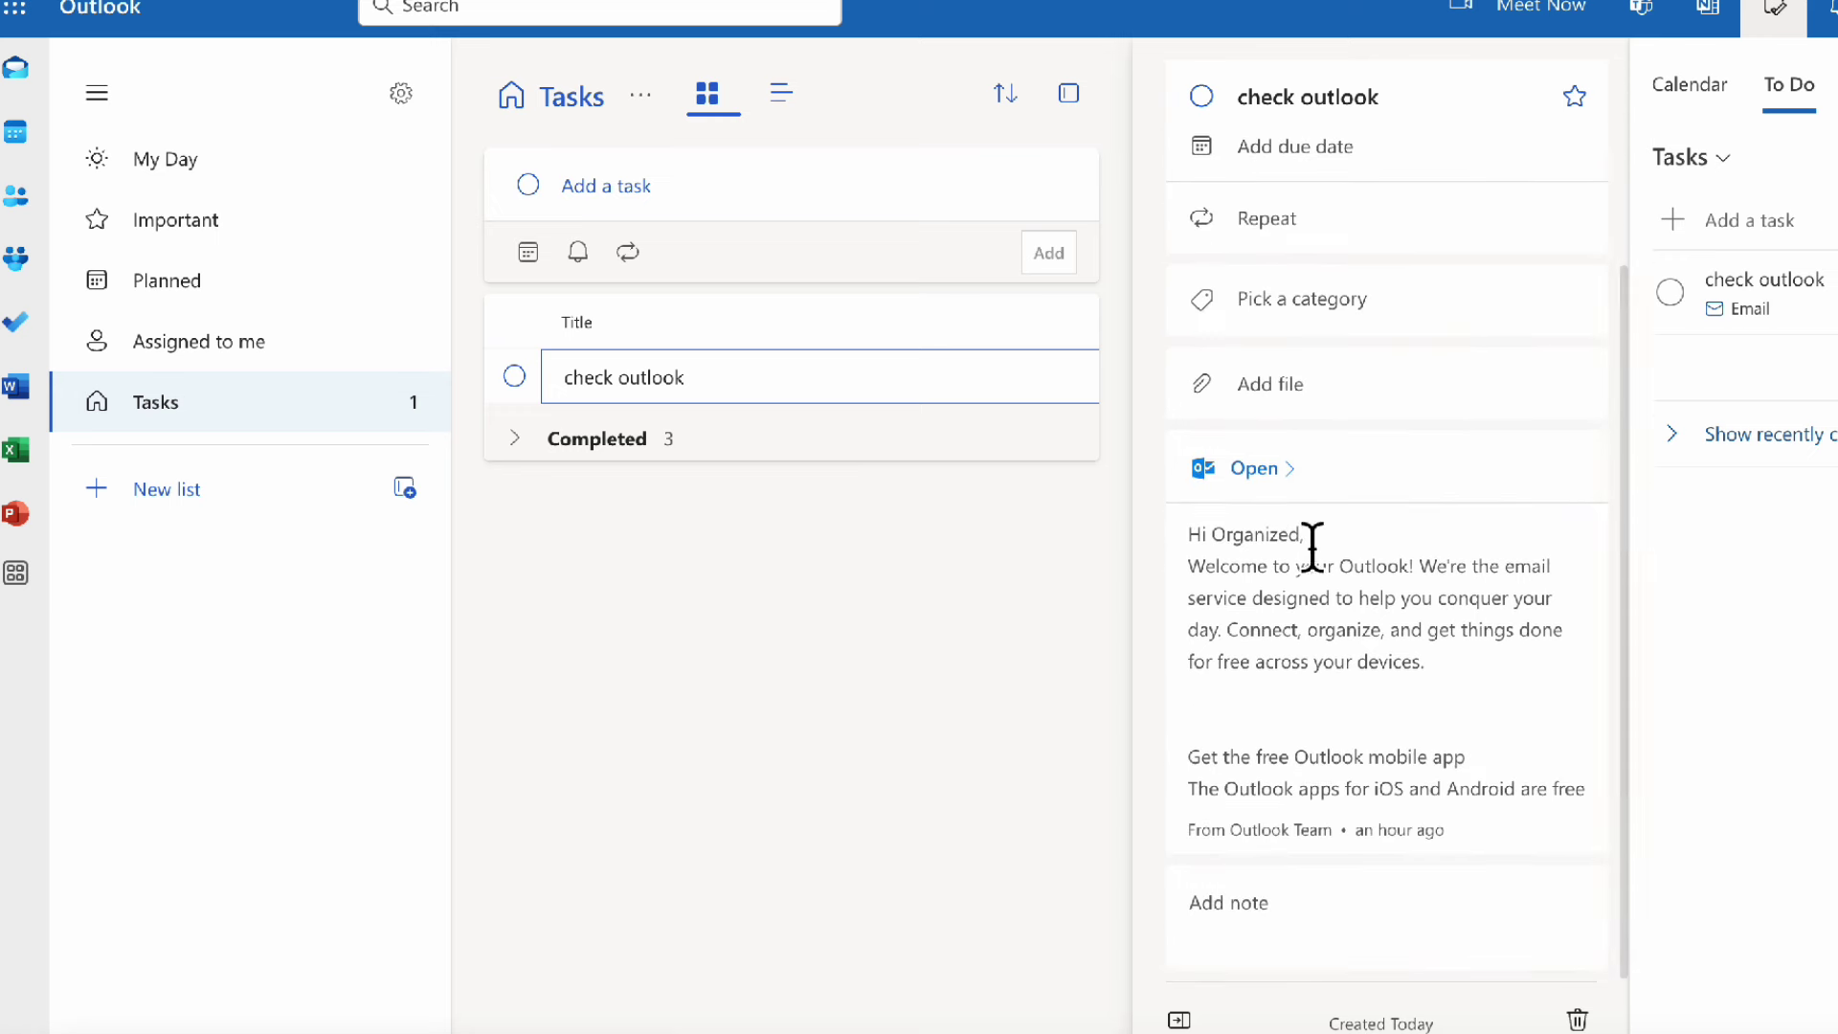
scroll(1204, 503, up, 2)
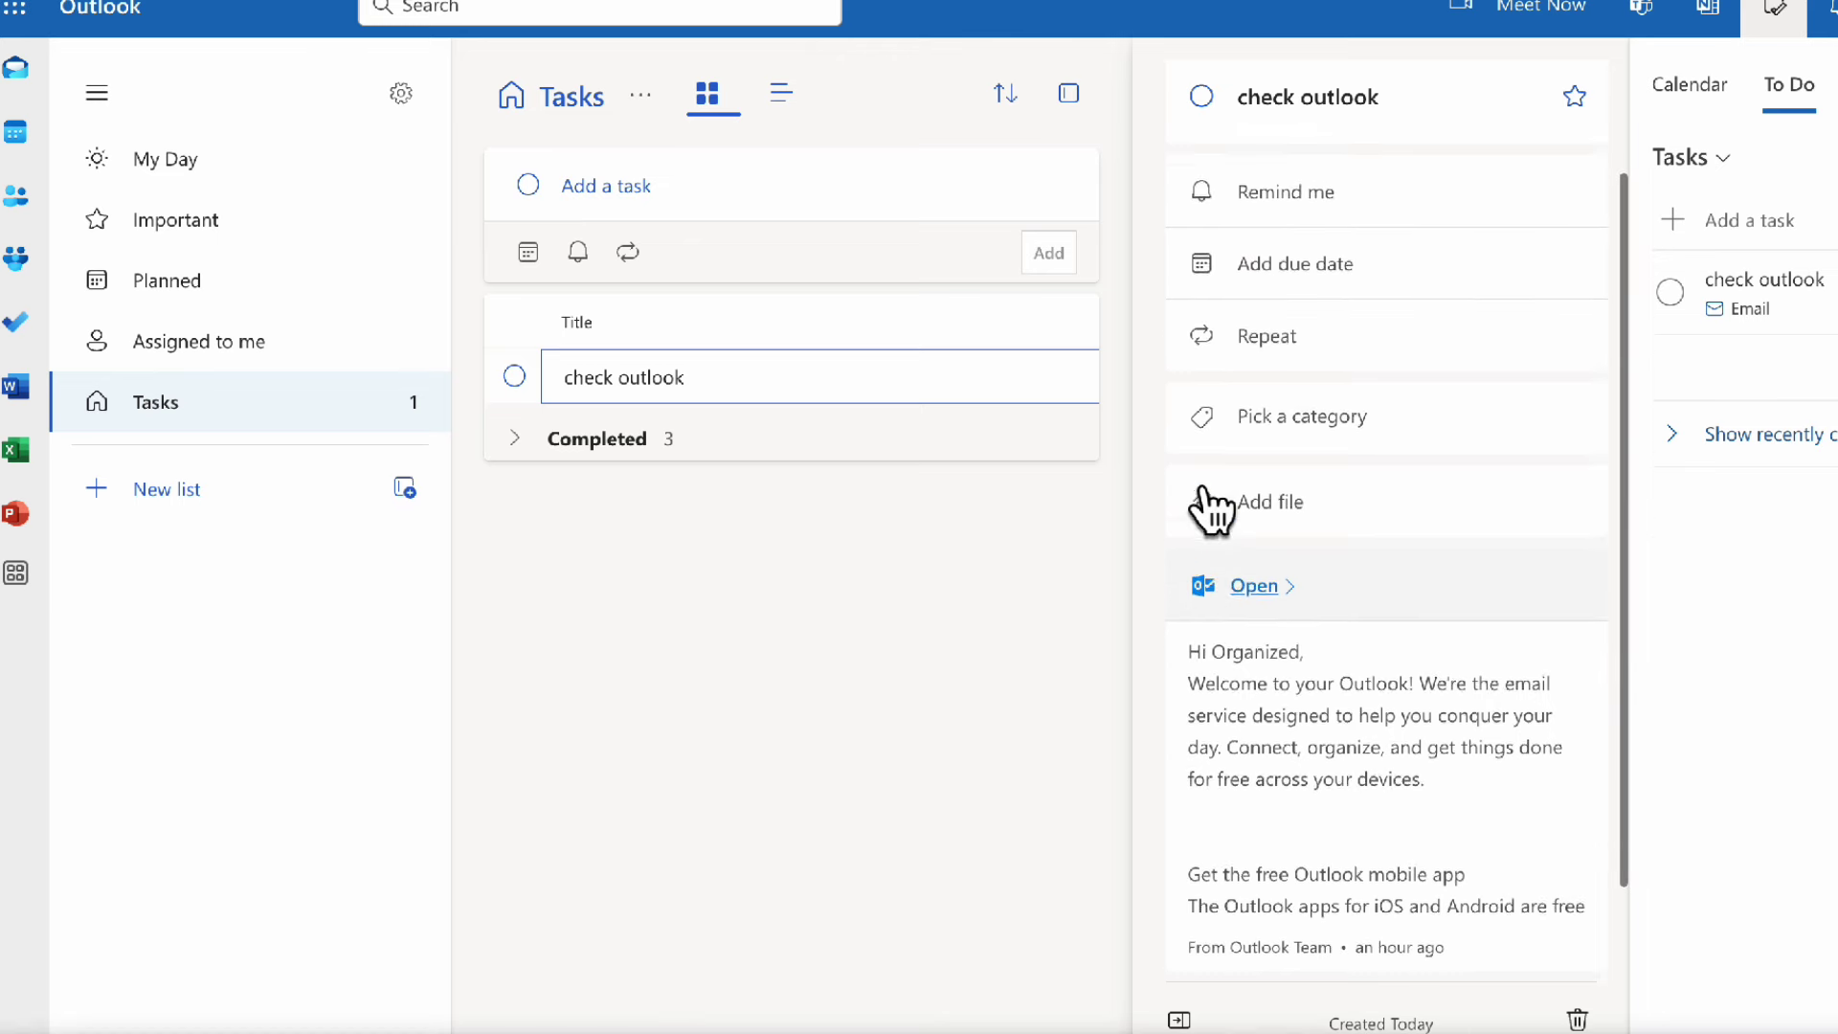
Look over the task's colour category and due date options, then close them.
click(1321, 448)
scroll(1325, 445, up, 3)
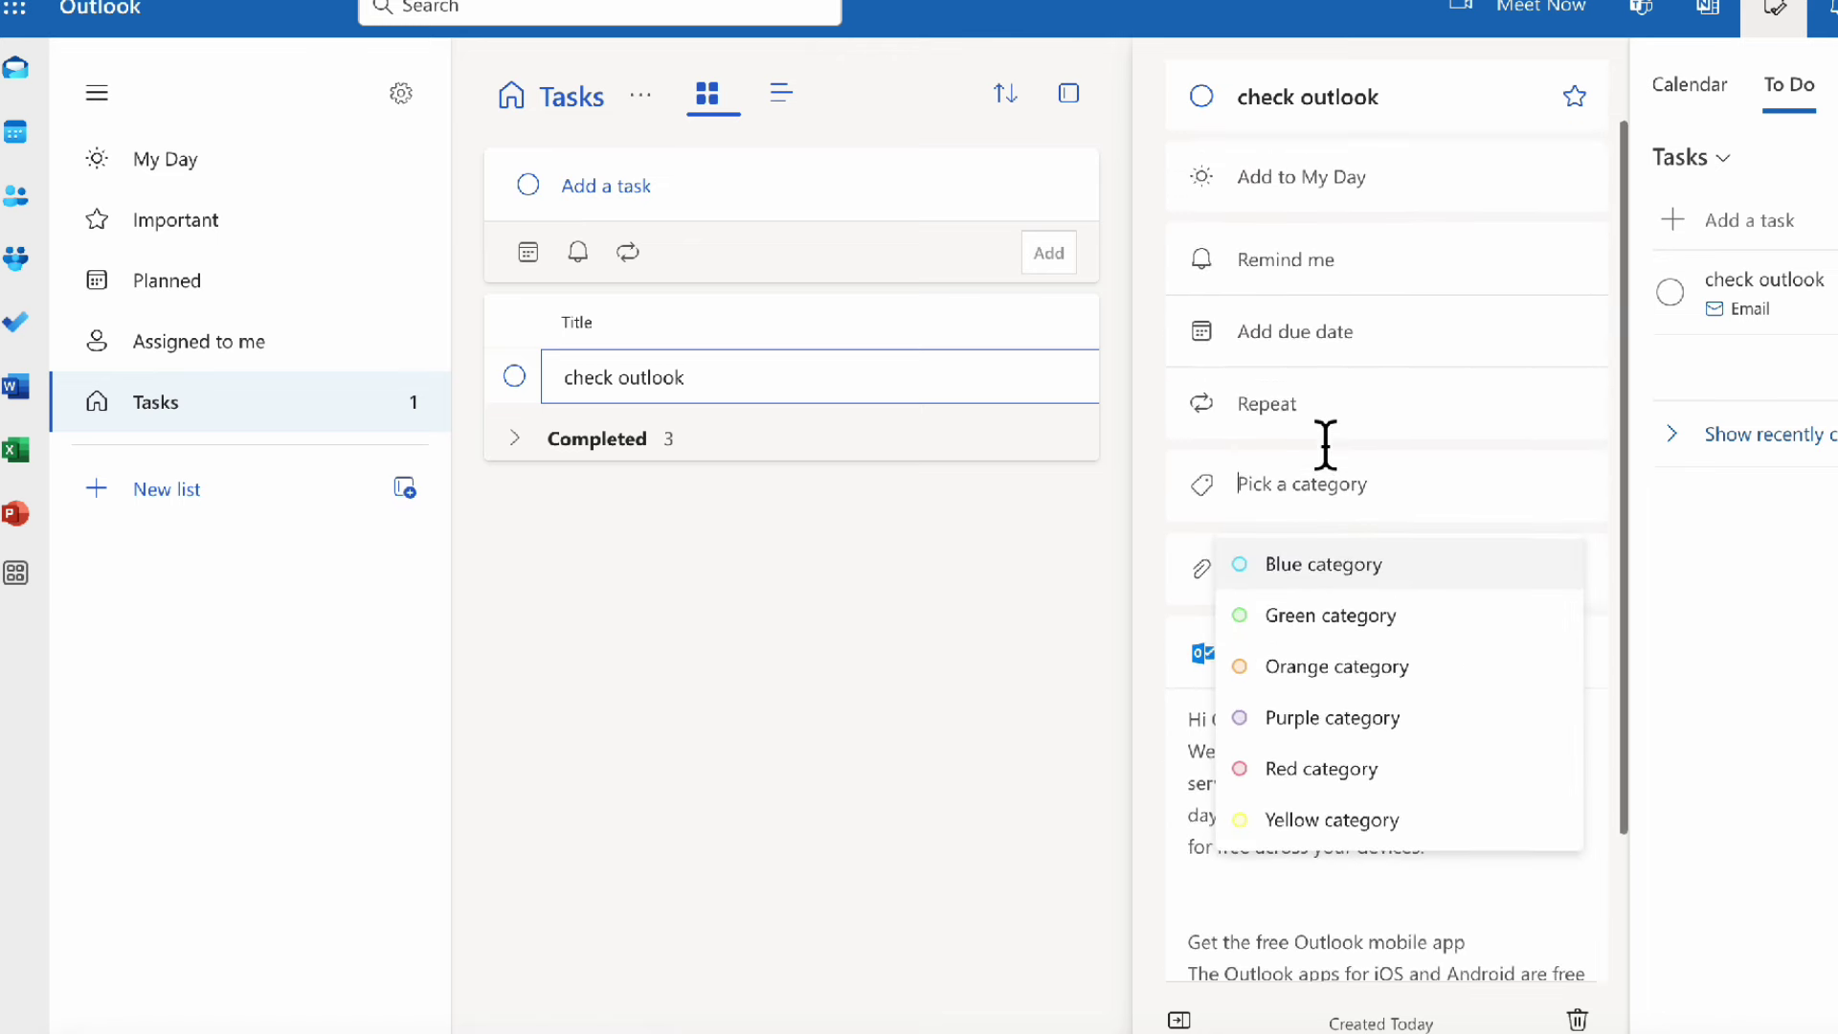
click(1329, 402)
click(1328, 402)
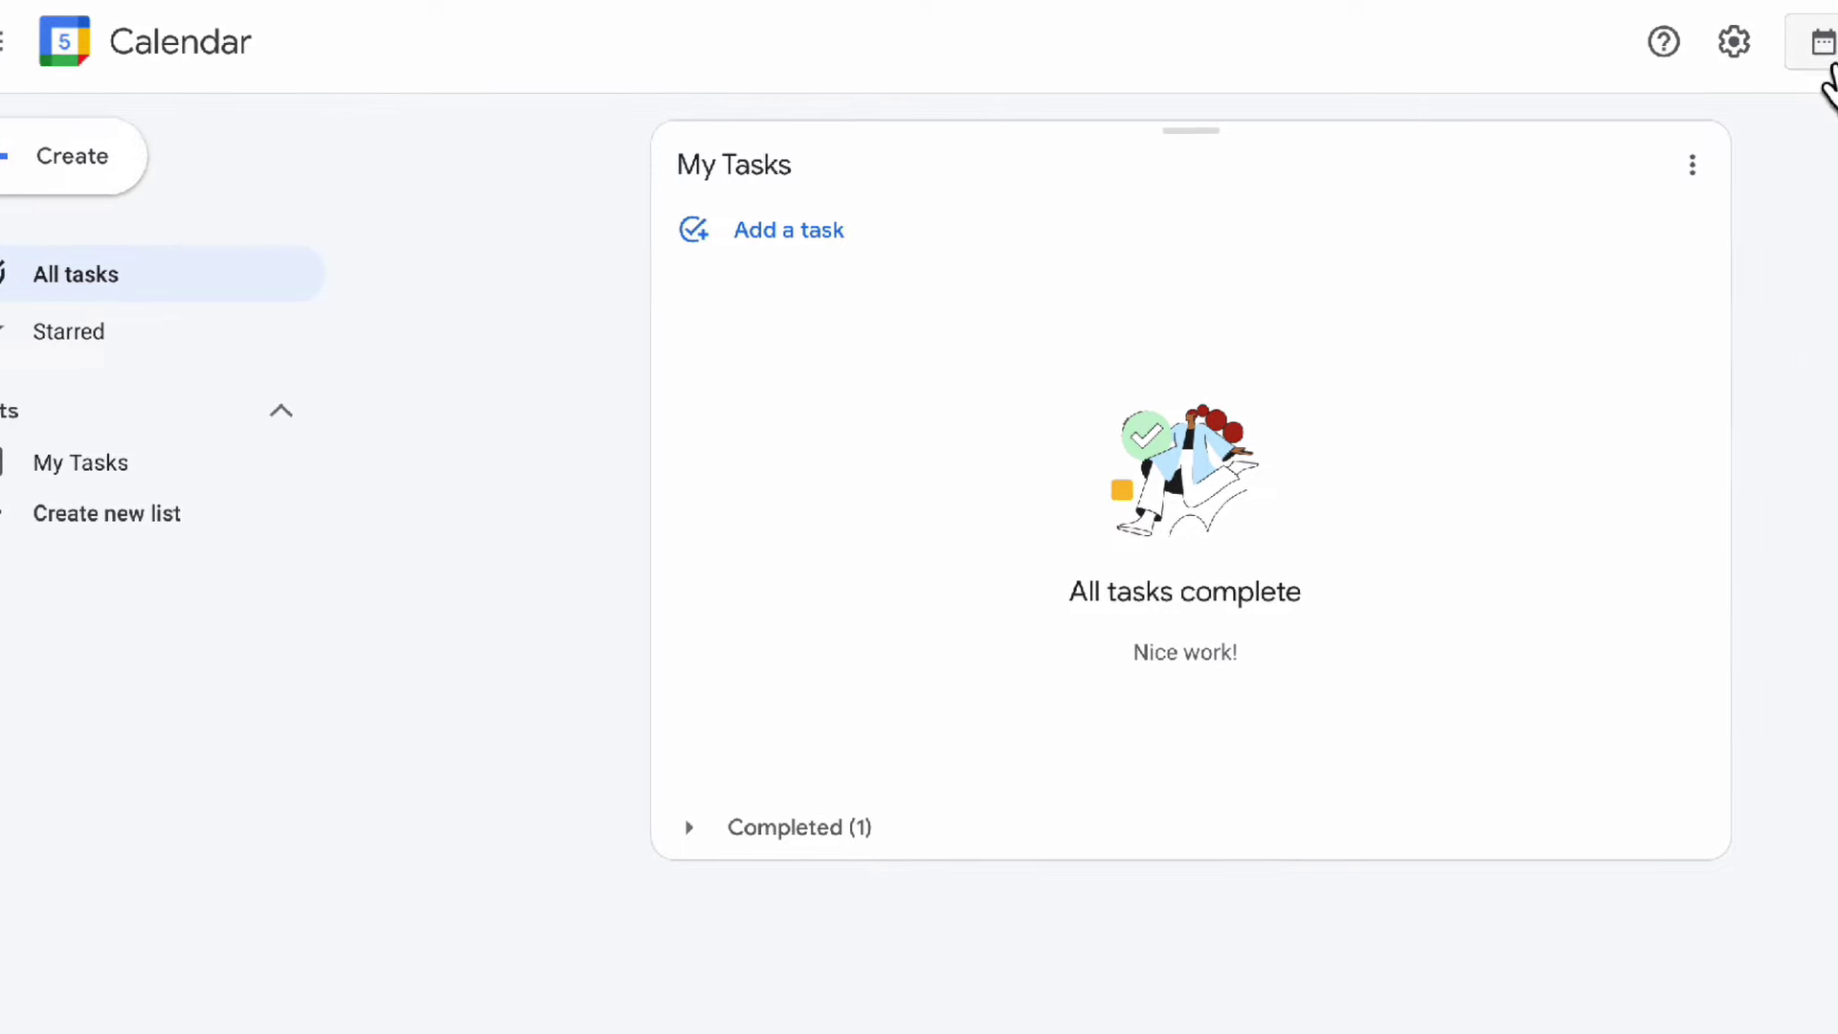
click(1799, 43)
click(1300, 153)
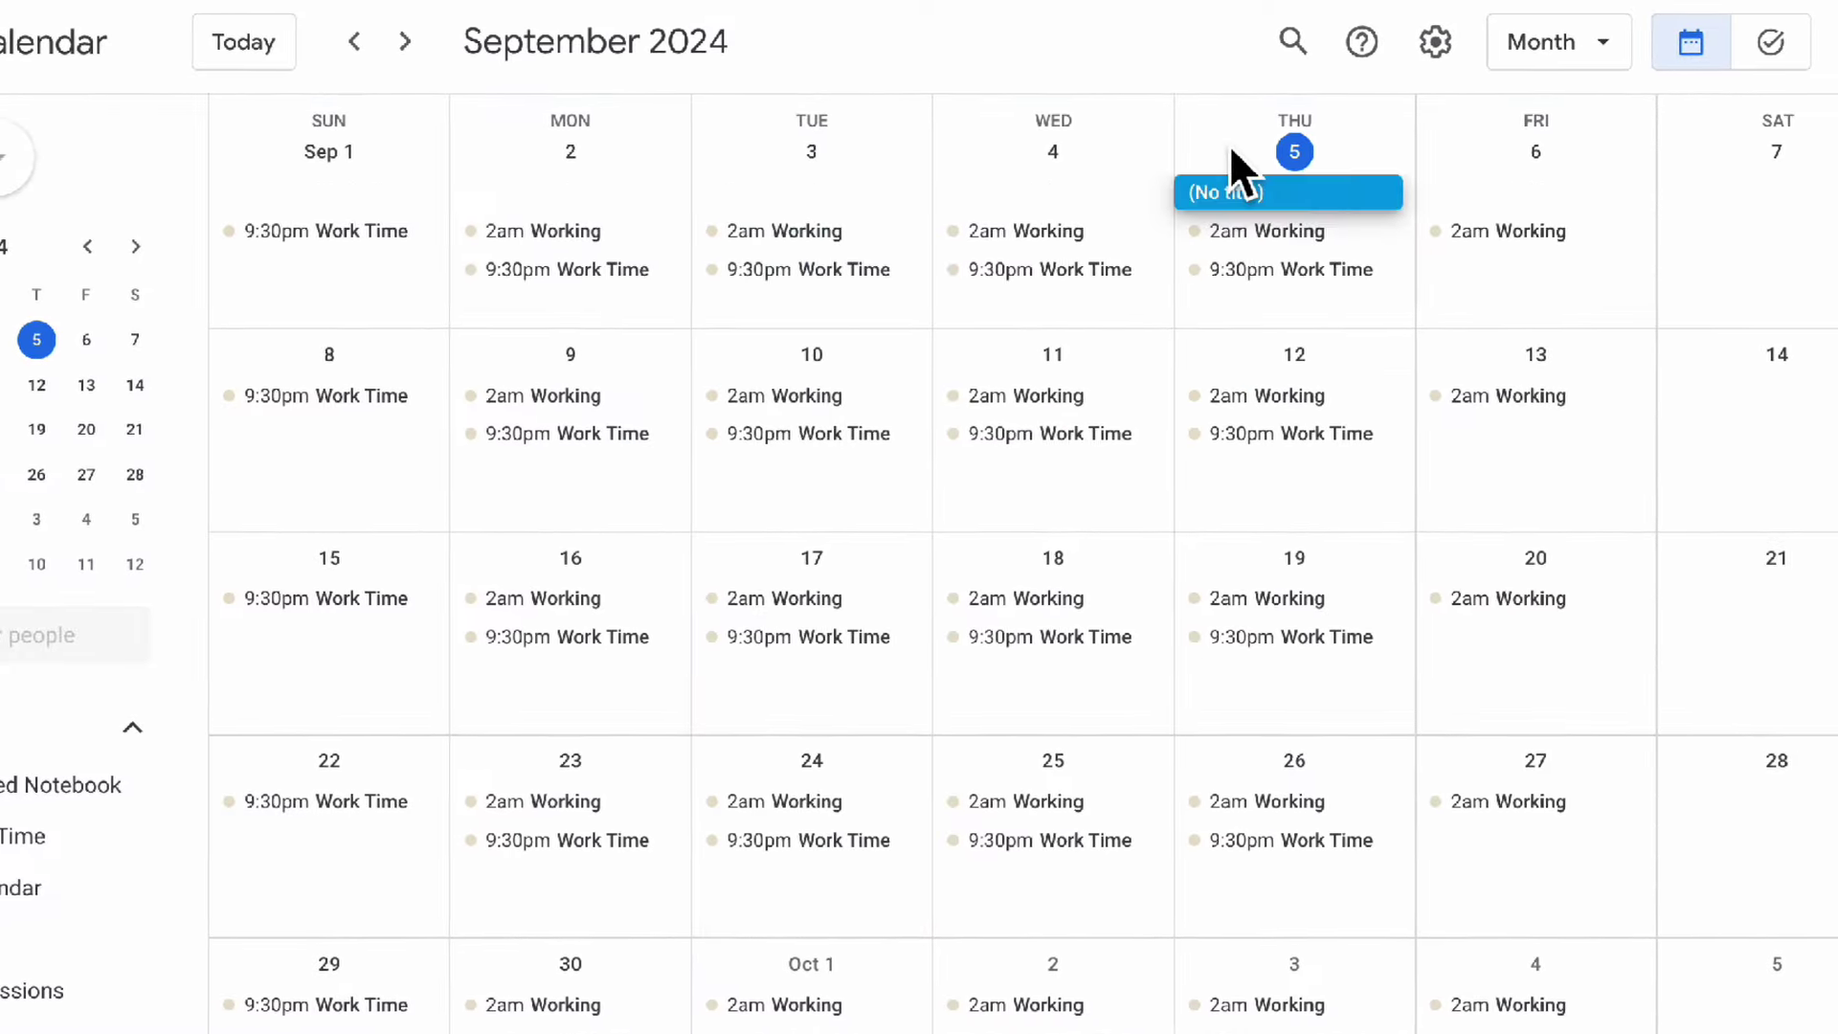
click(567, 352)
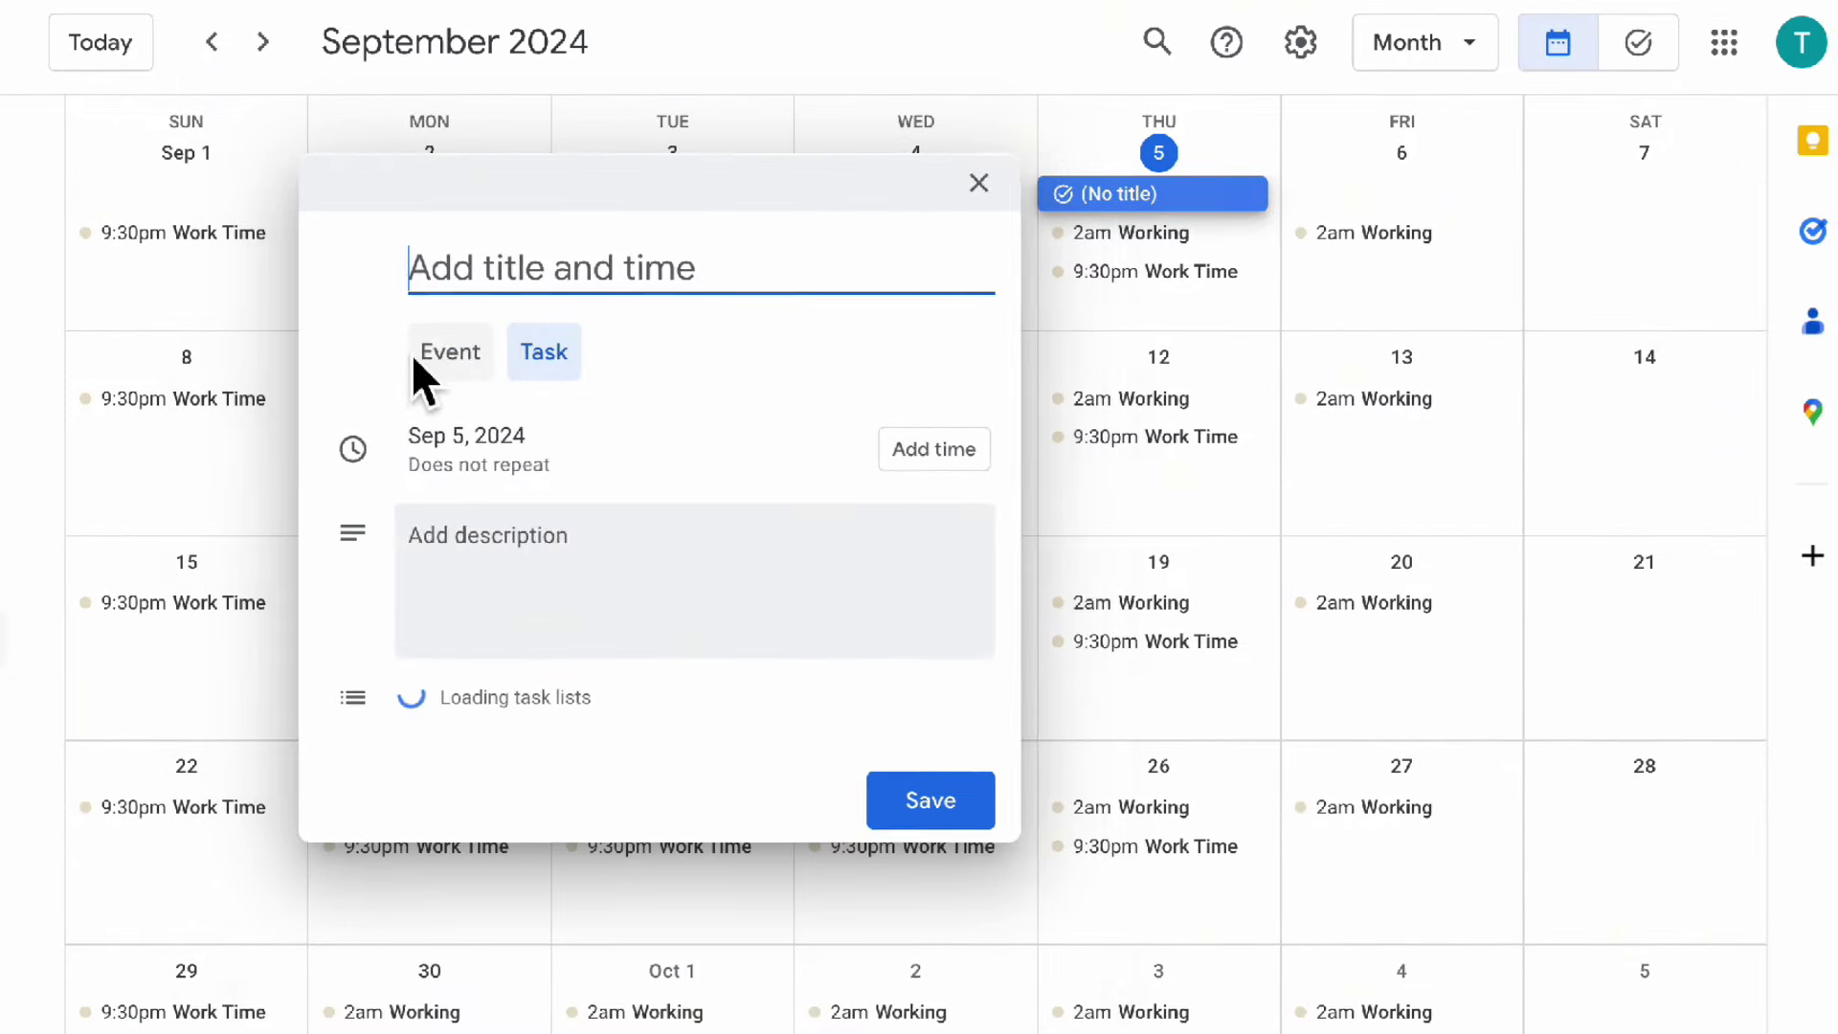
click(480, 352)
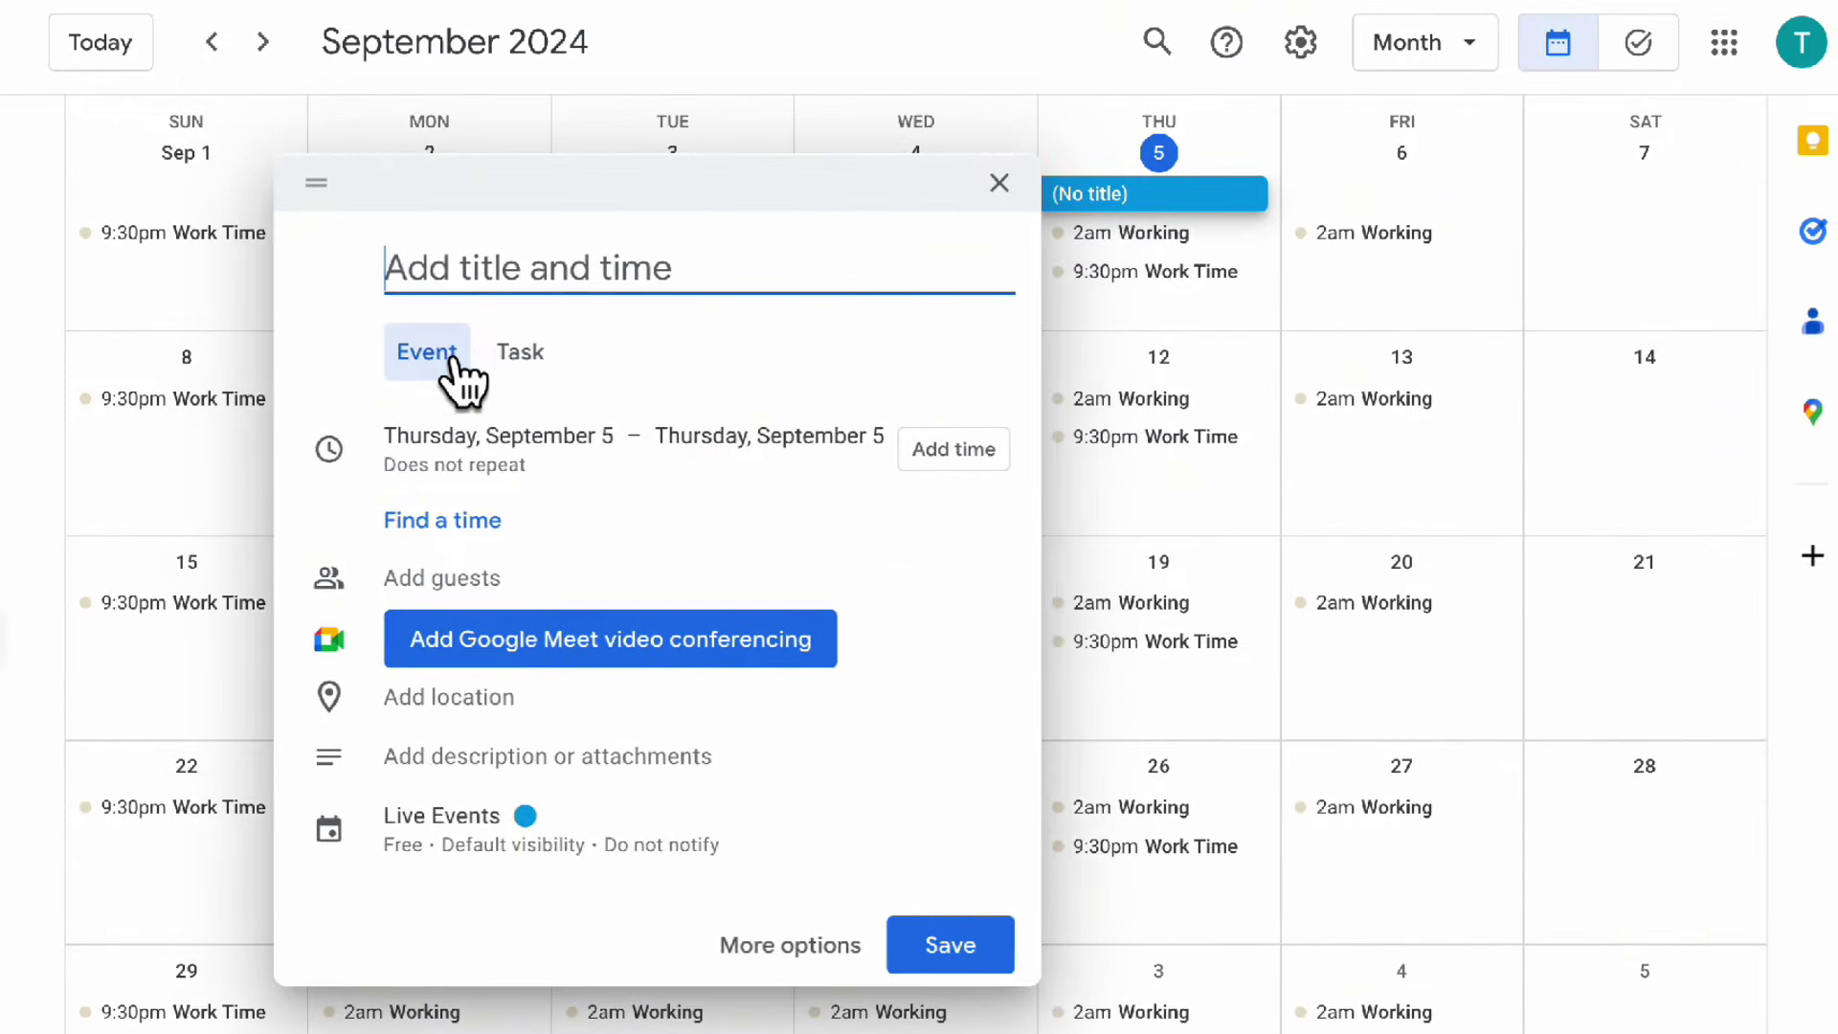
click(979, 183)
click(1636, 46)
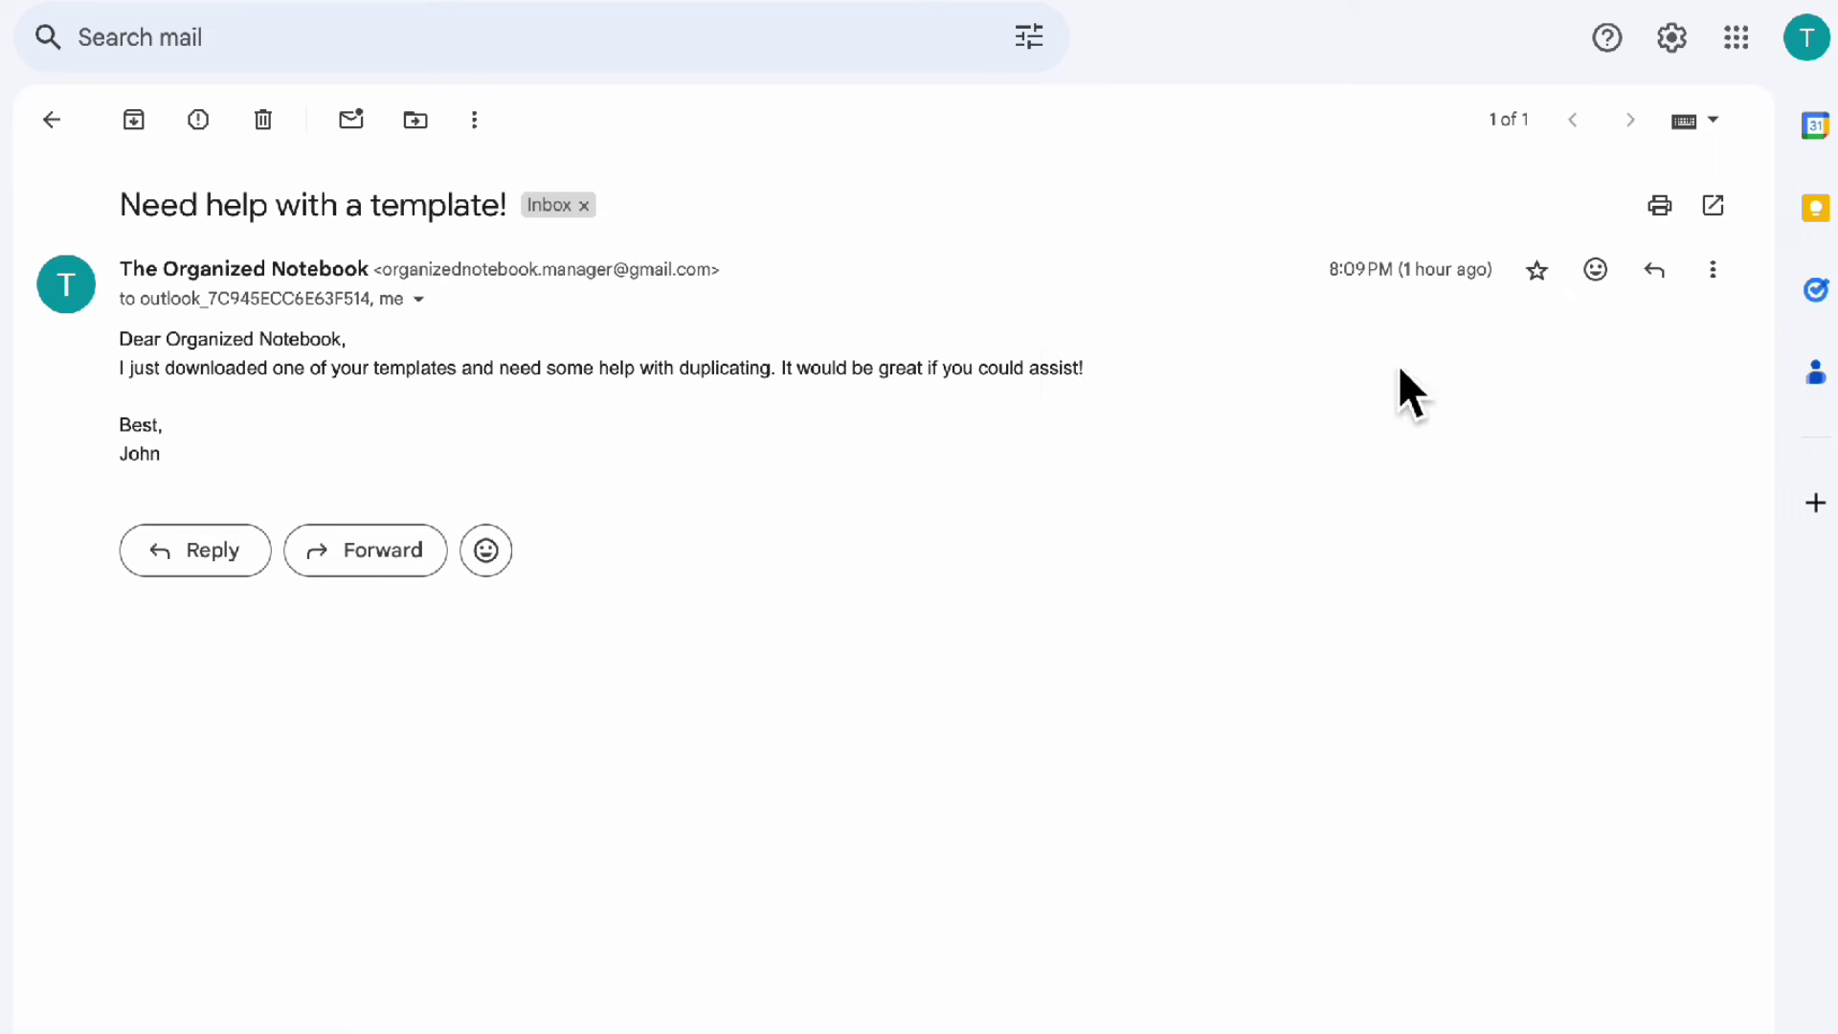
Add the 'Need help with a template!' email to Google Tasks from the More menu.
click(474, 120)
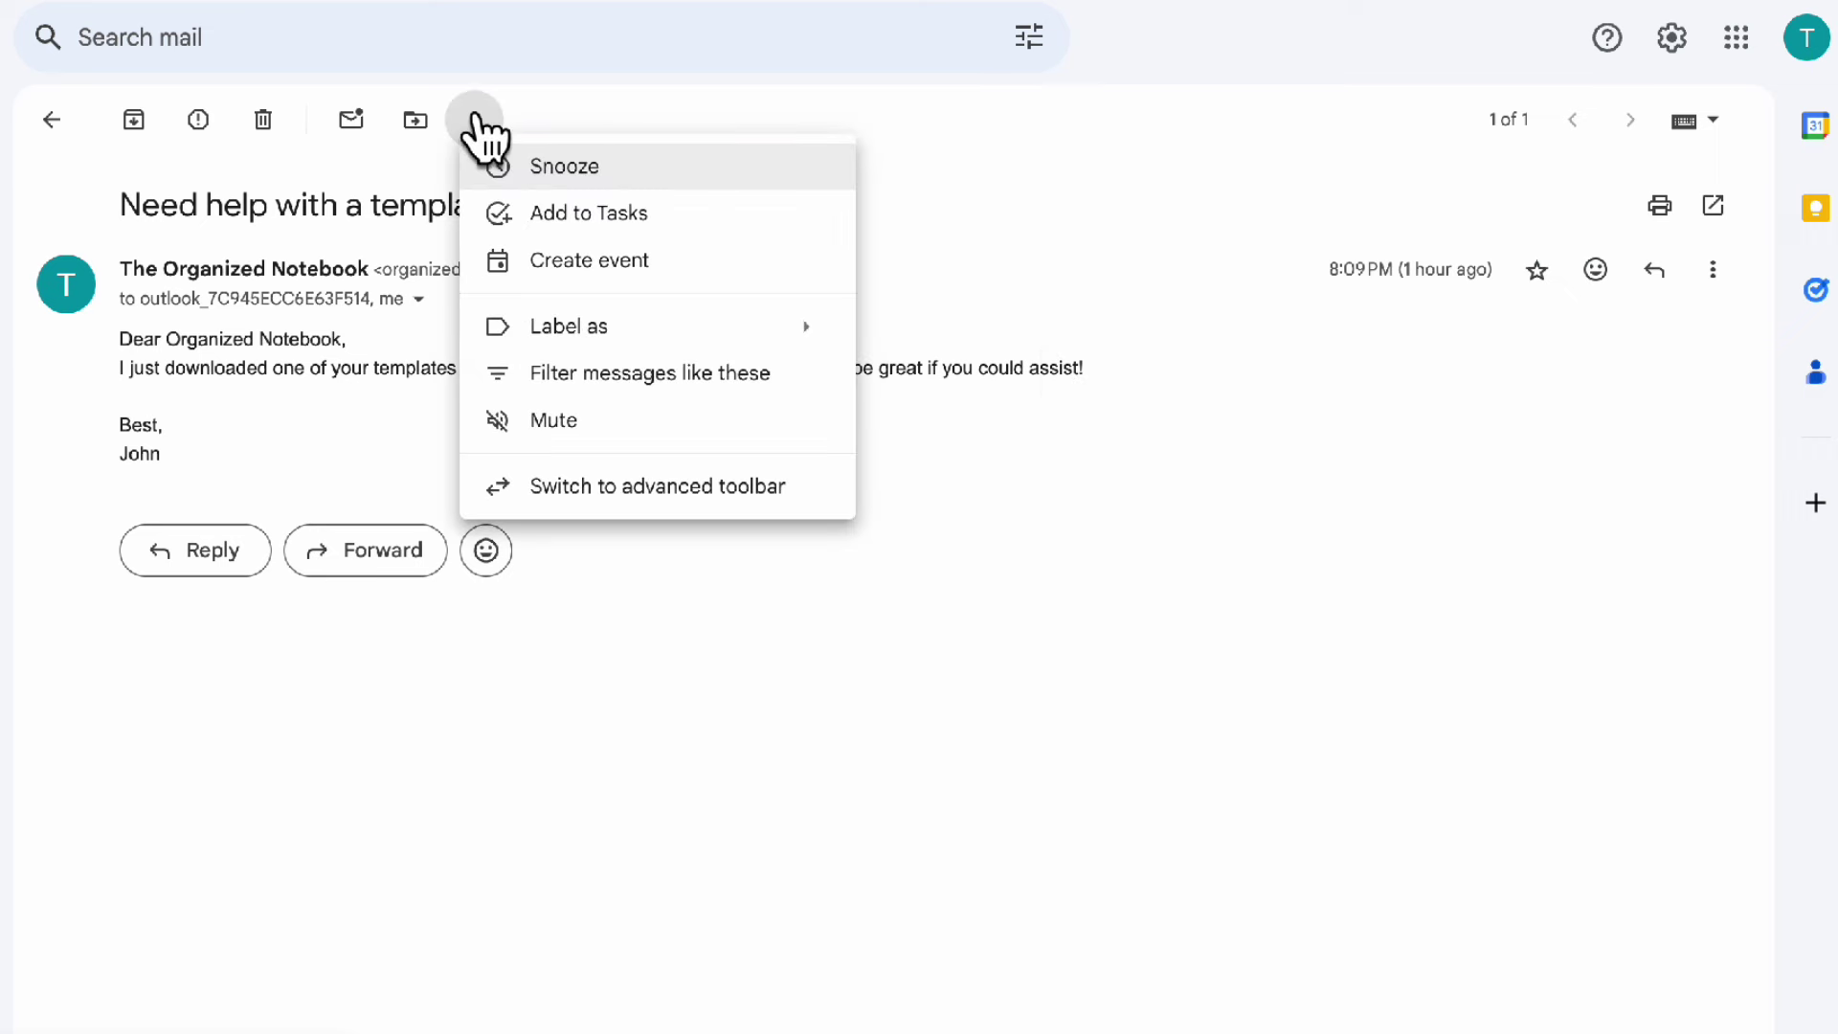
click(588, 212)
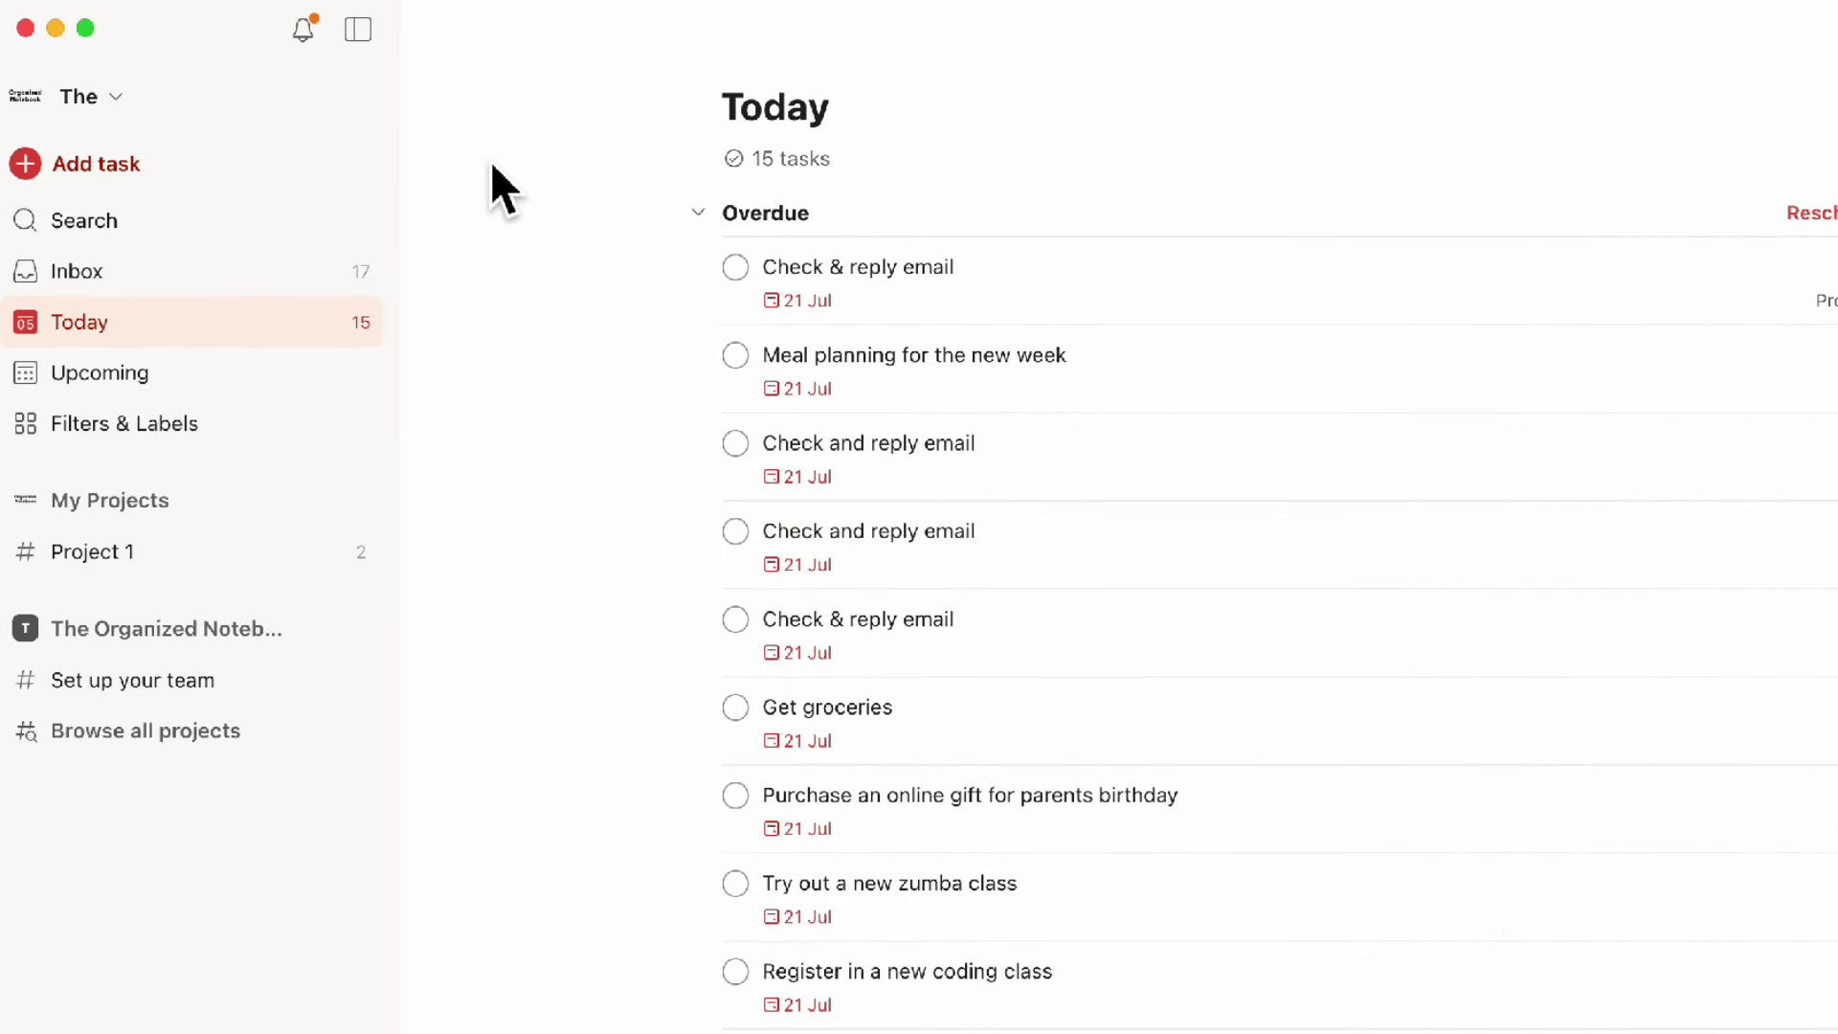
Browse all Todoist integrations from Settings and start adding the Gmail integration.
click(115, 95)
click(198, 238)
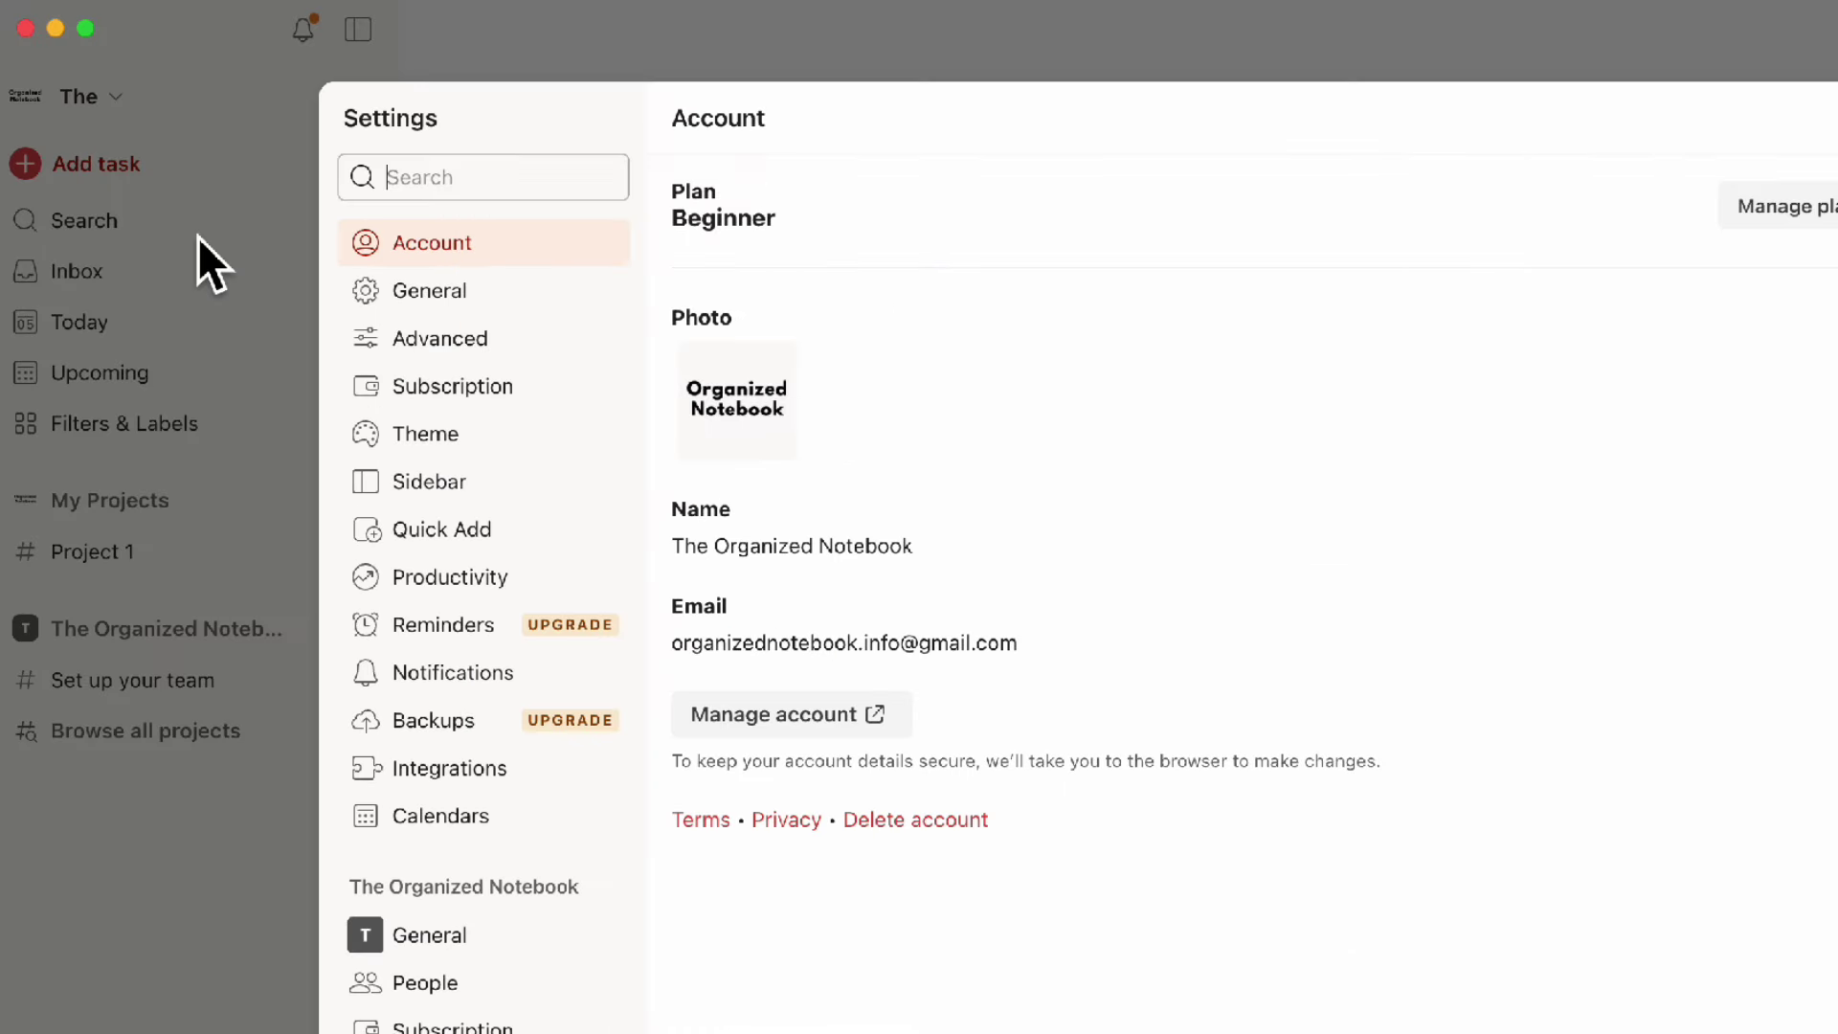
click(426, 771)
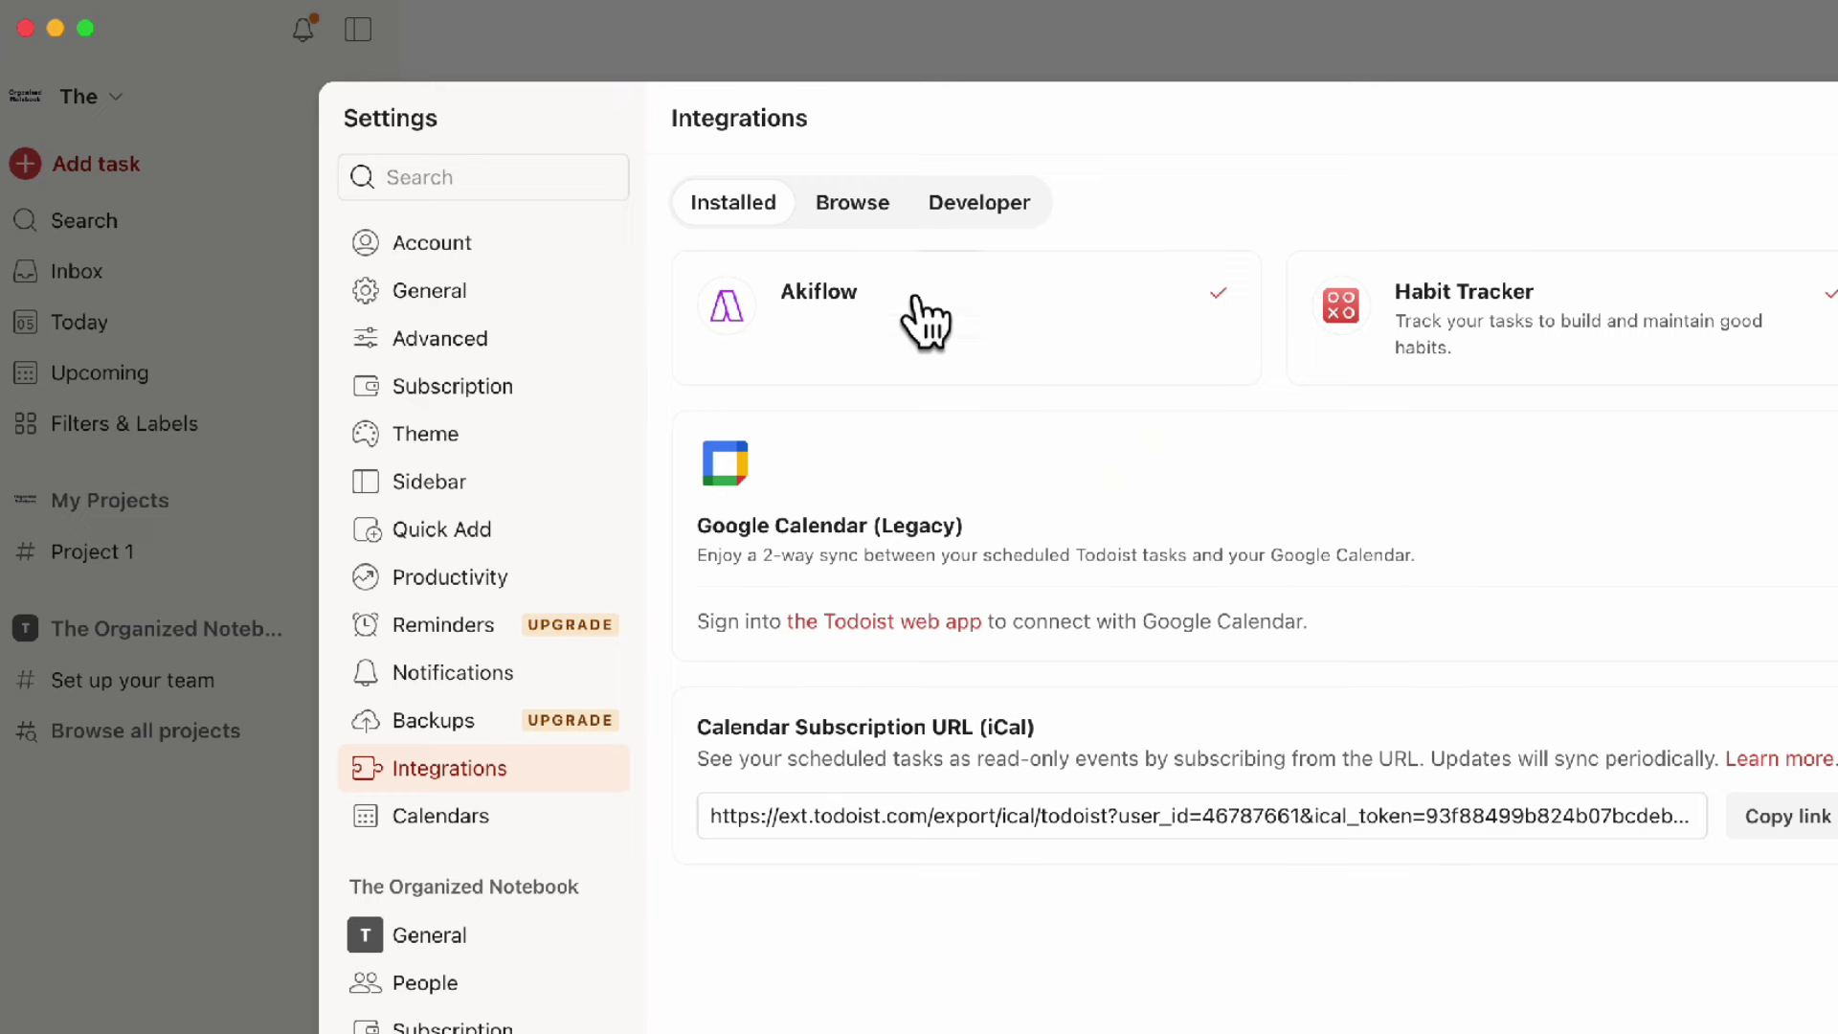
click(868, 209)
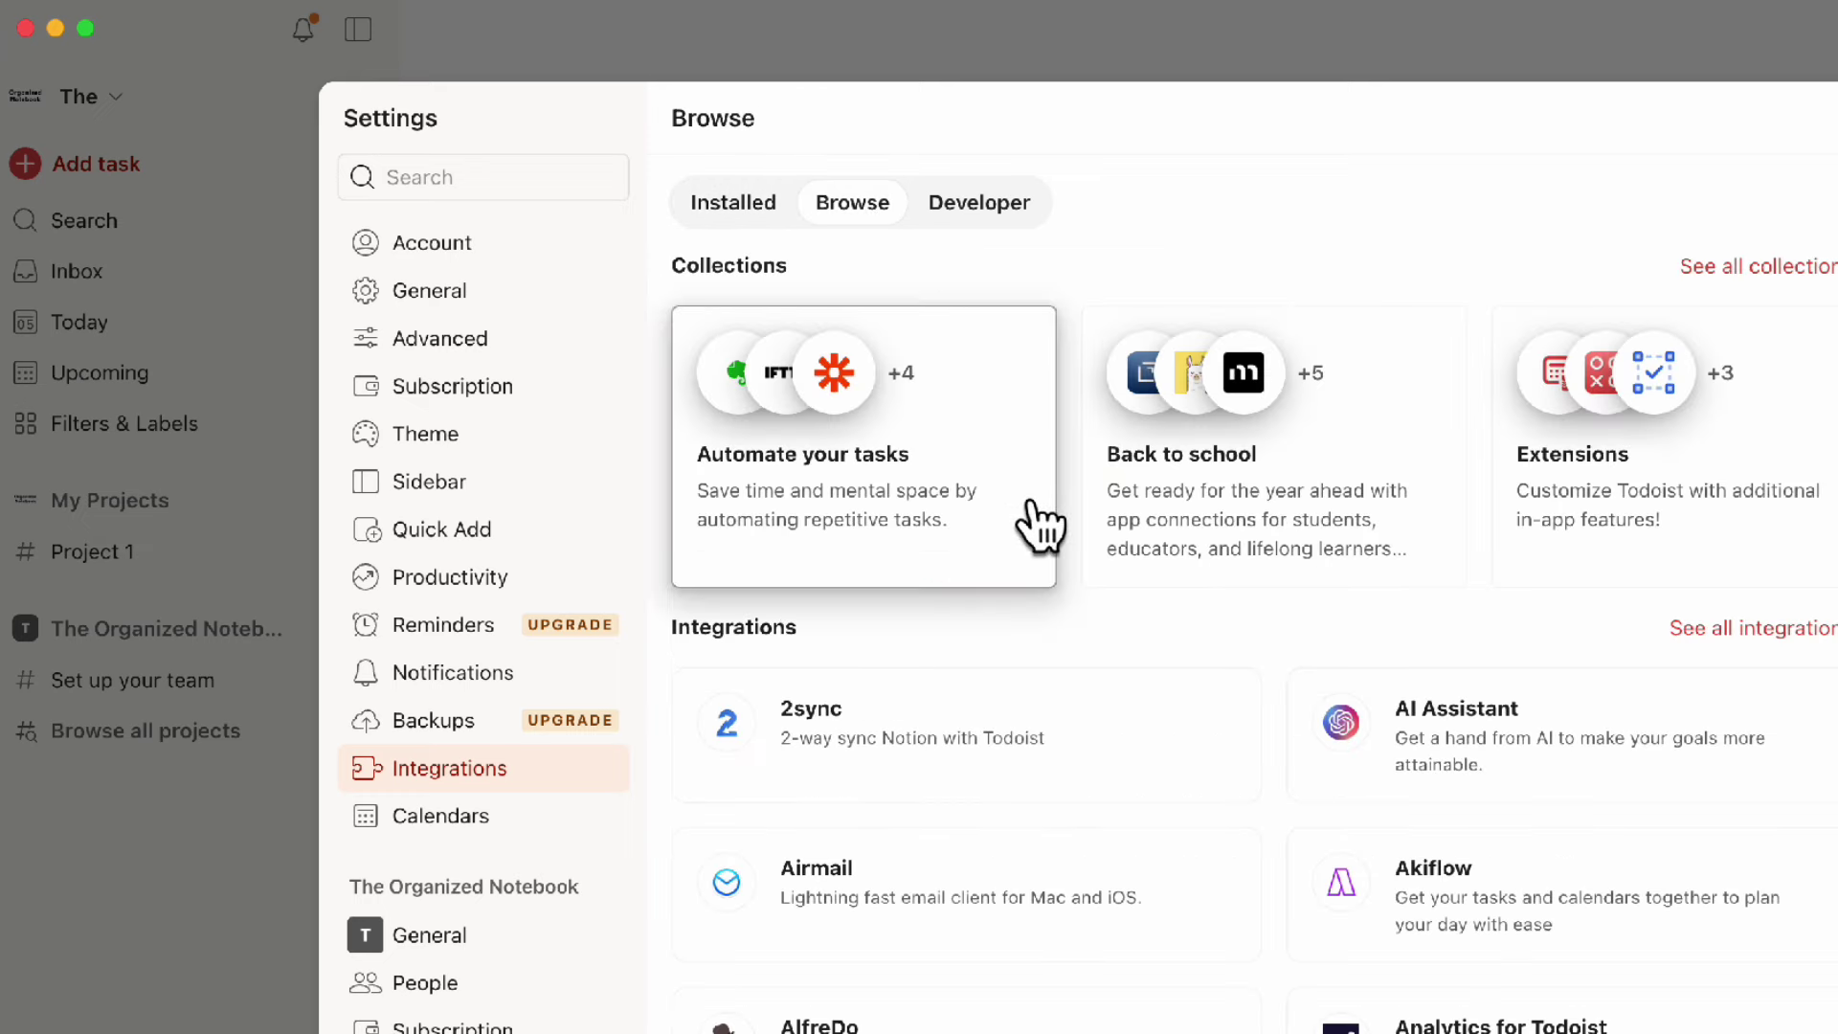
scroll(1036, 521, down, 7)
scroll(1032, 508, up, 1)
scroll(1038, 521, up, 3)
click(1747, 326)
scroll(1571, 615, down, 5)
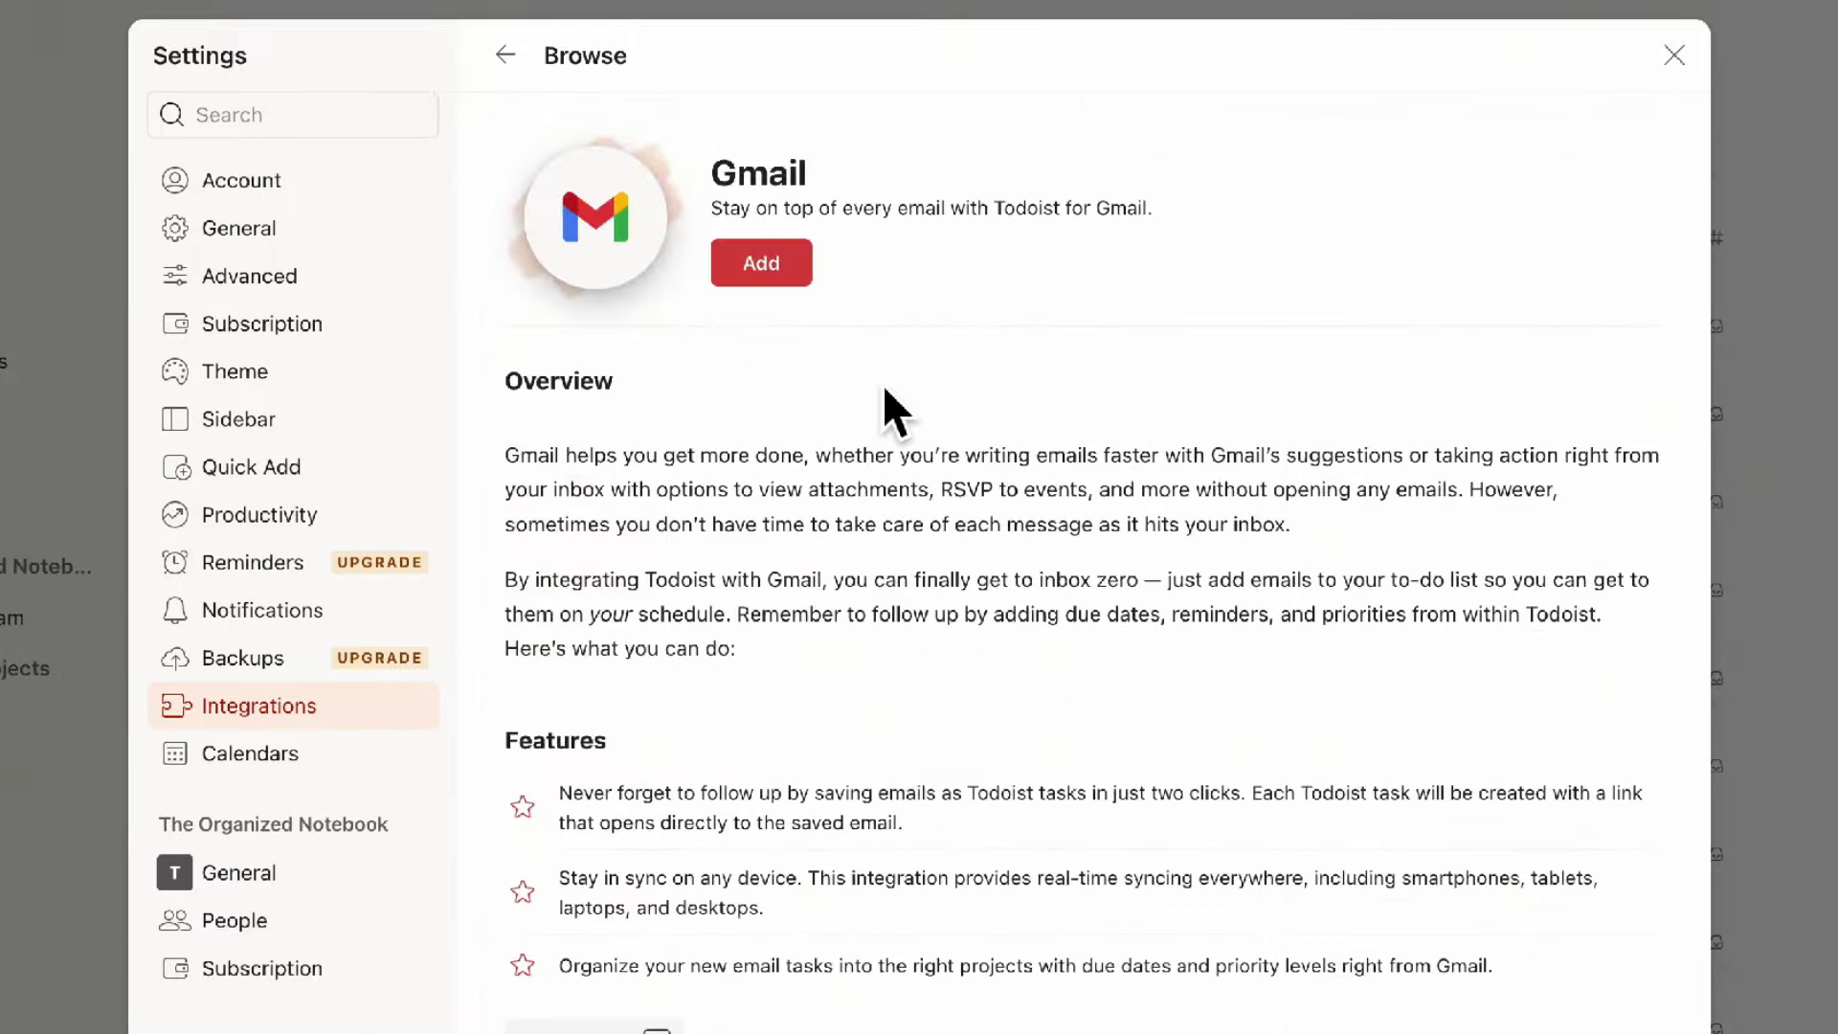
click(766, 260)
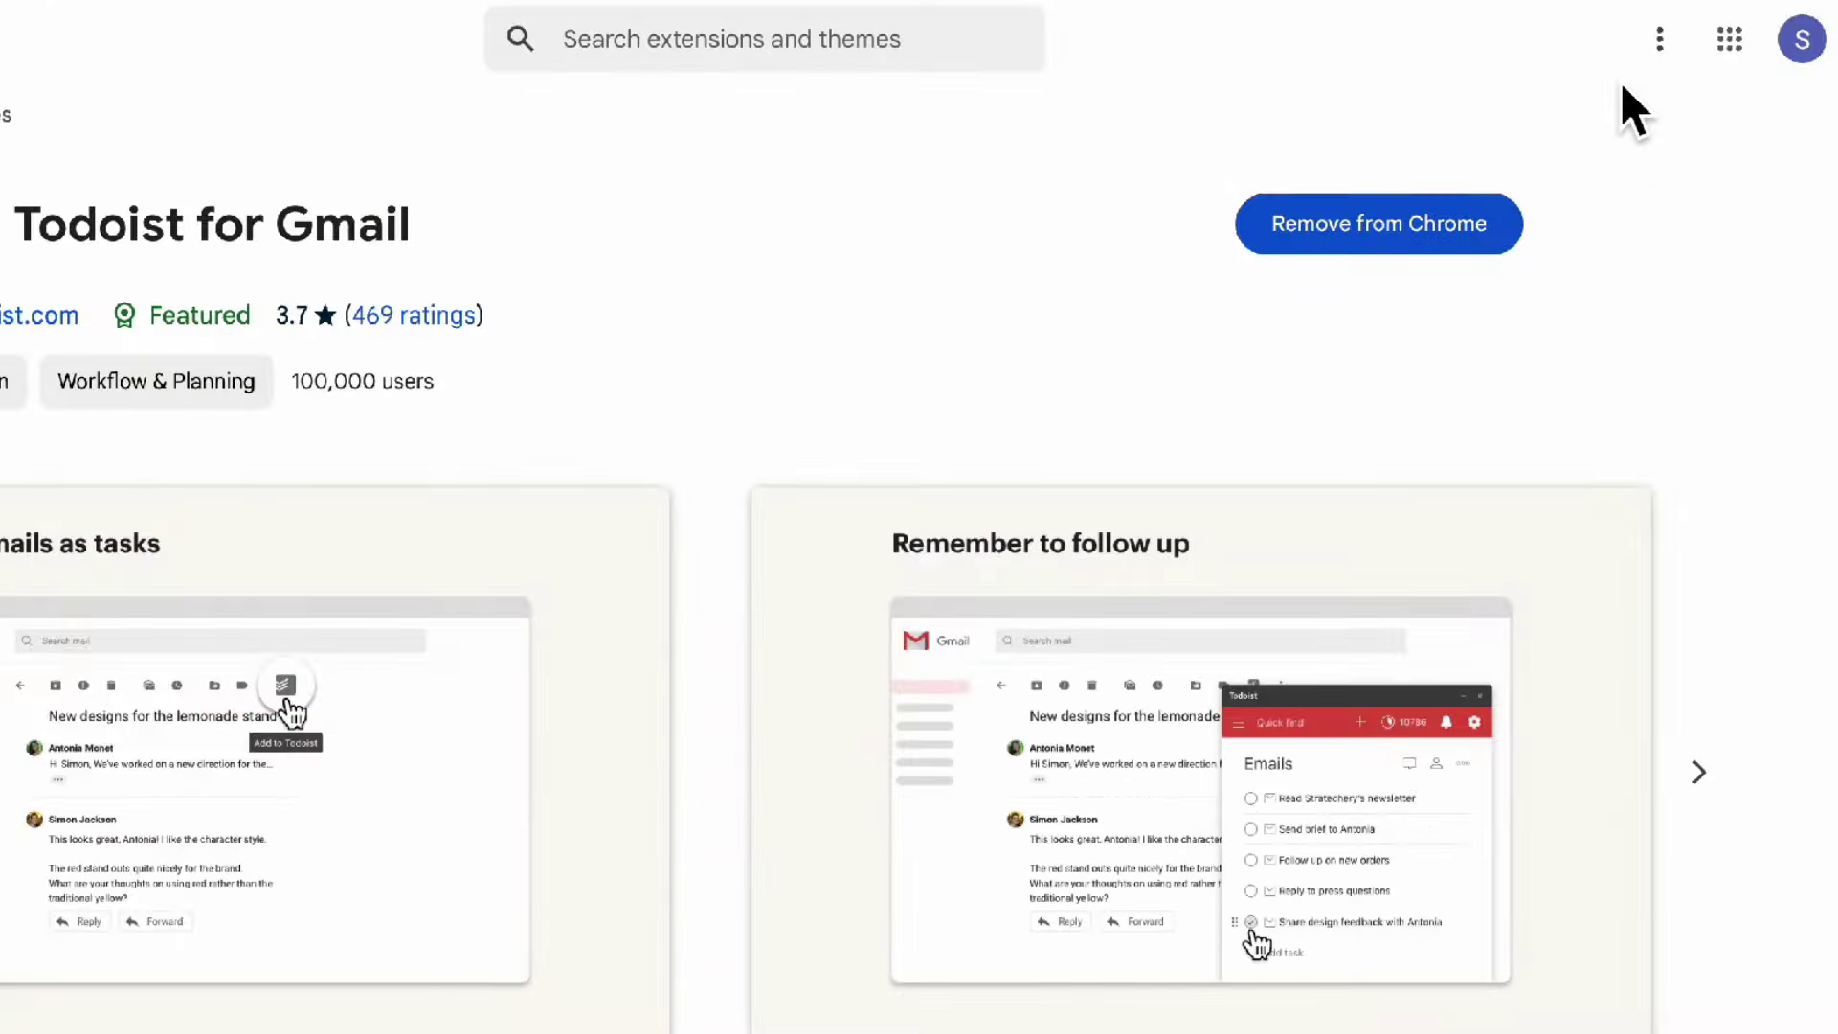
Switch Gmail to the advanced toolbar and add 'Need help with a template!' to Todoist for today.
right_click(1601, 4)
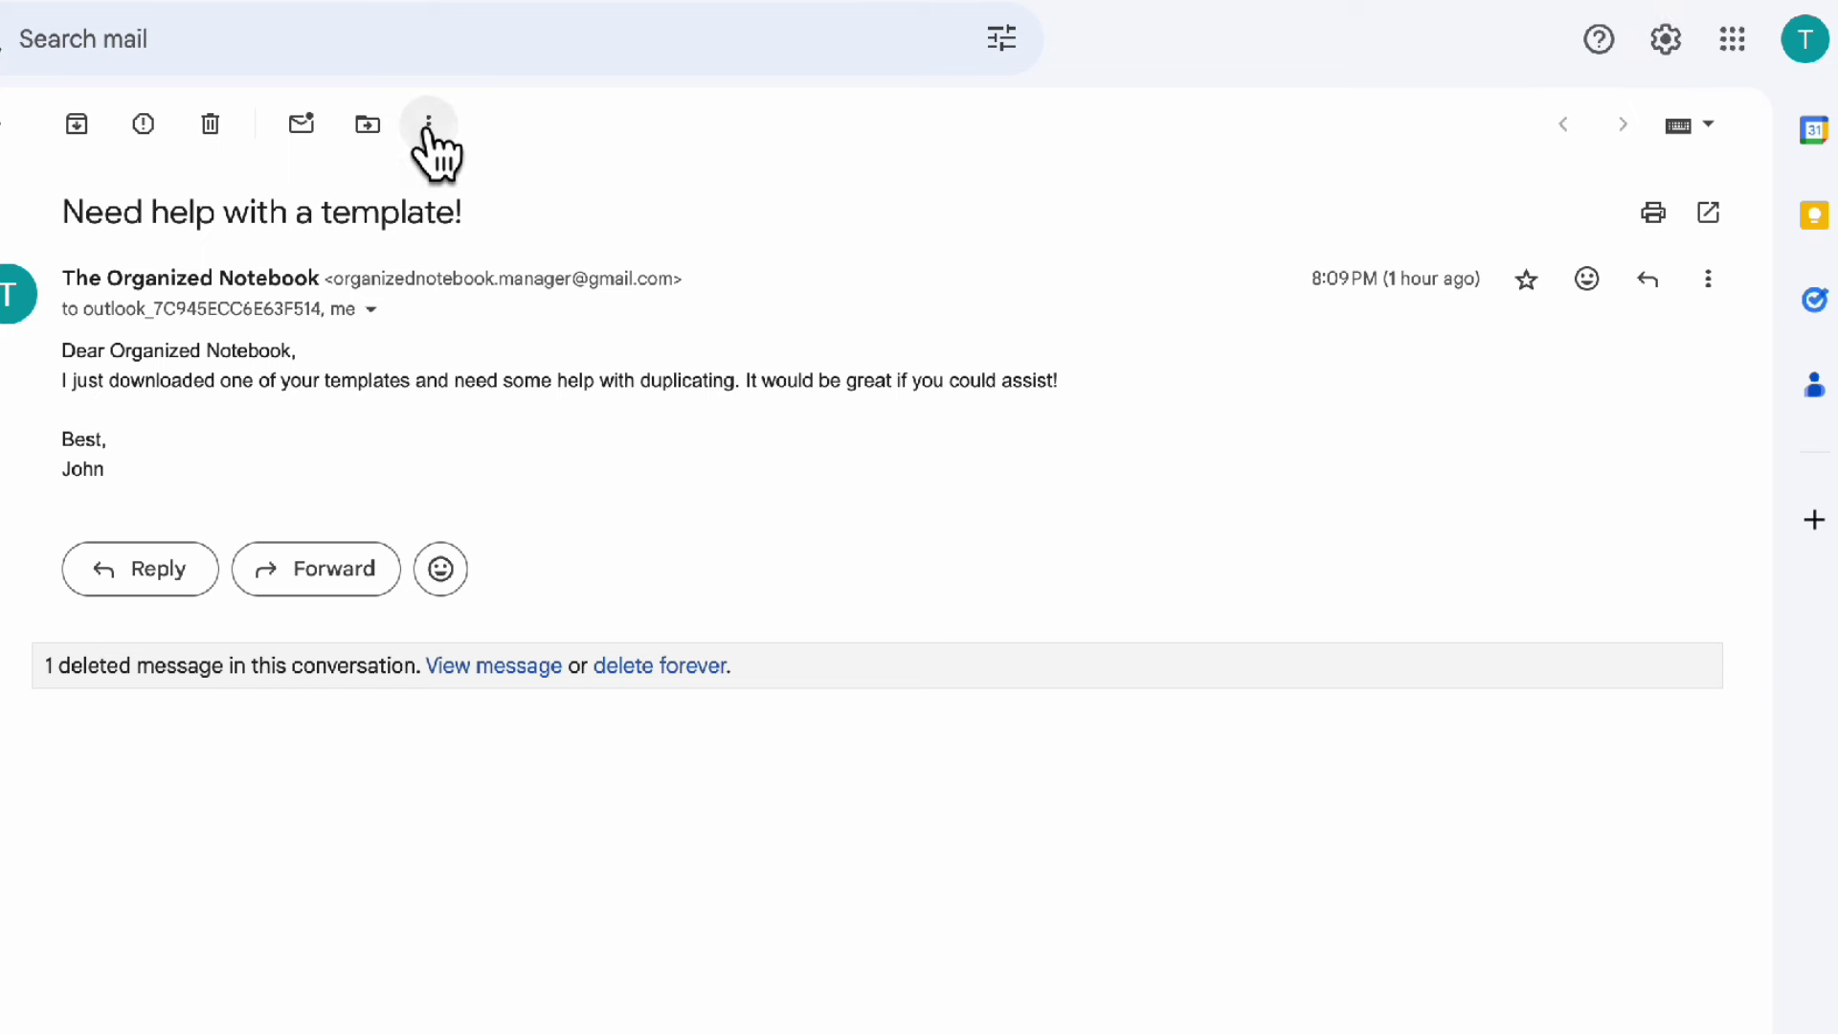
click(428, 123)
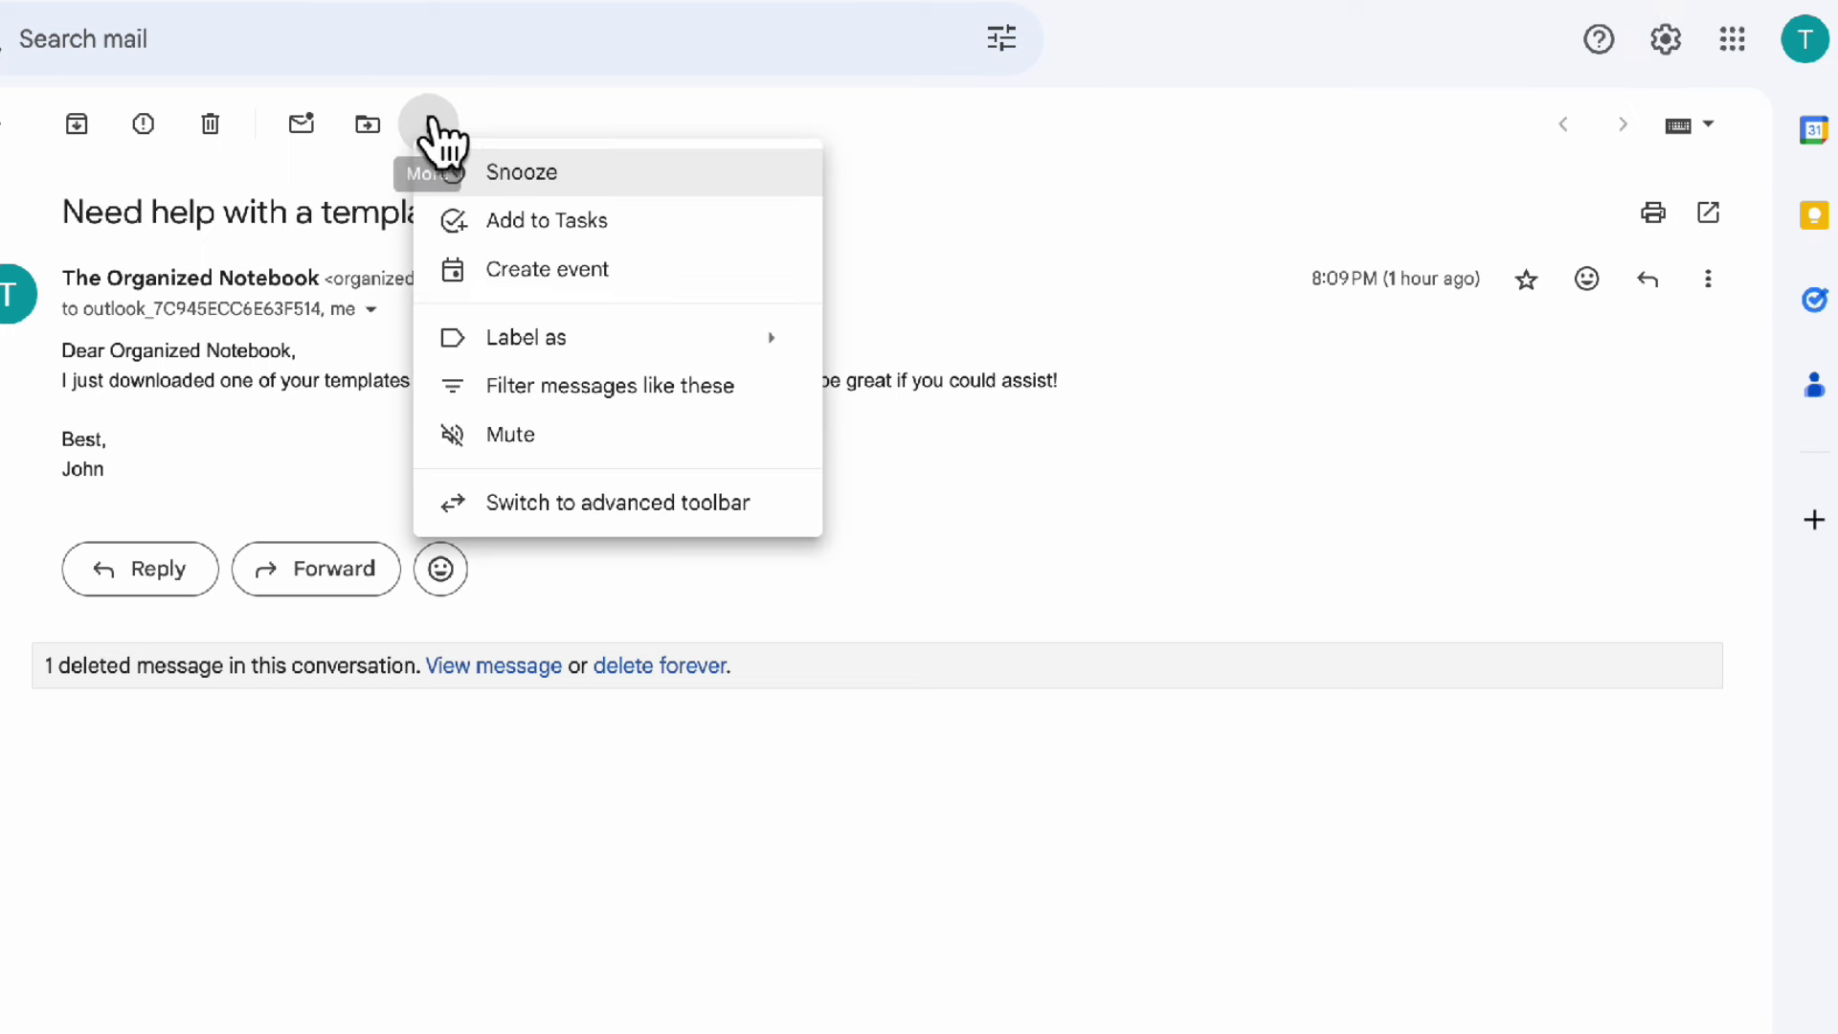
click(573, 504)
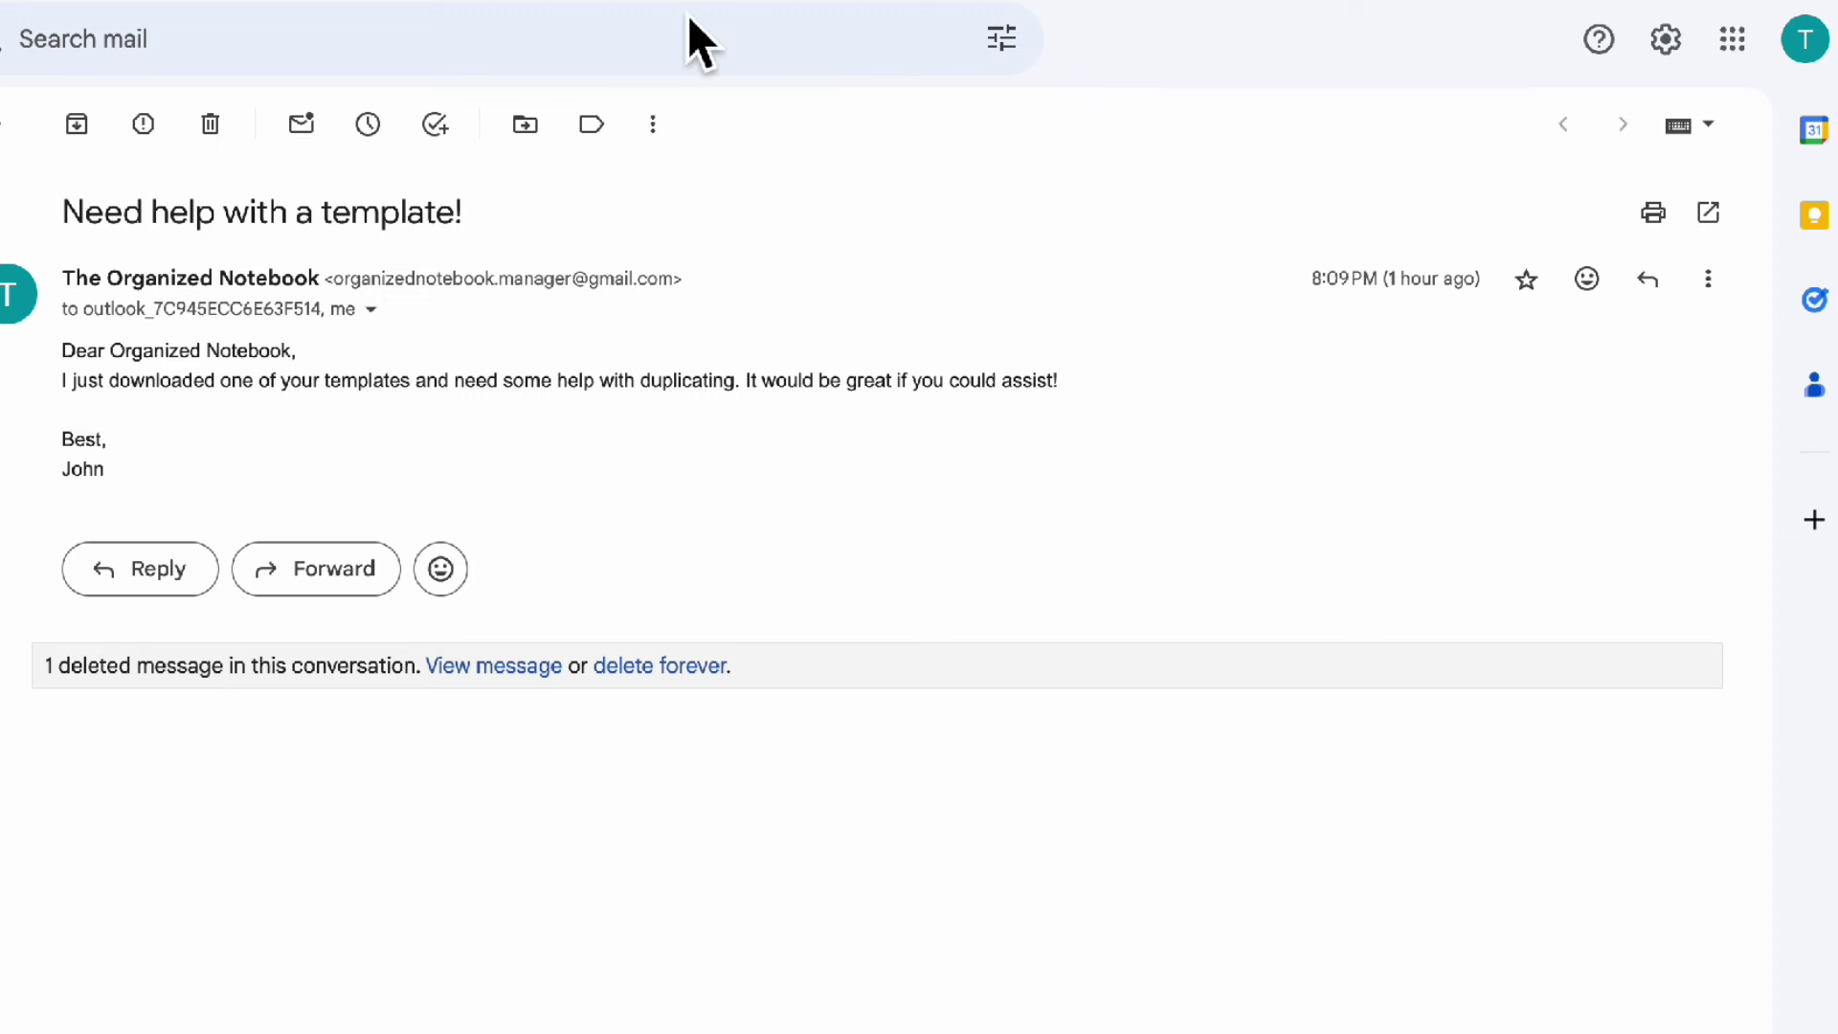
click(664, 123)
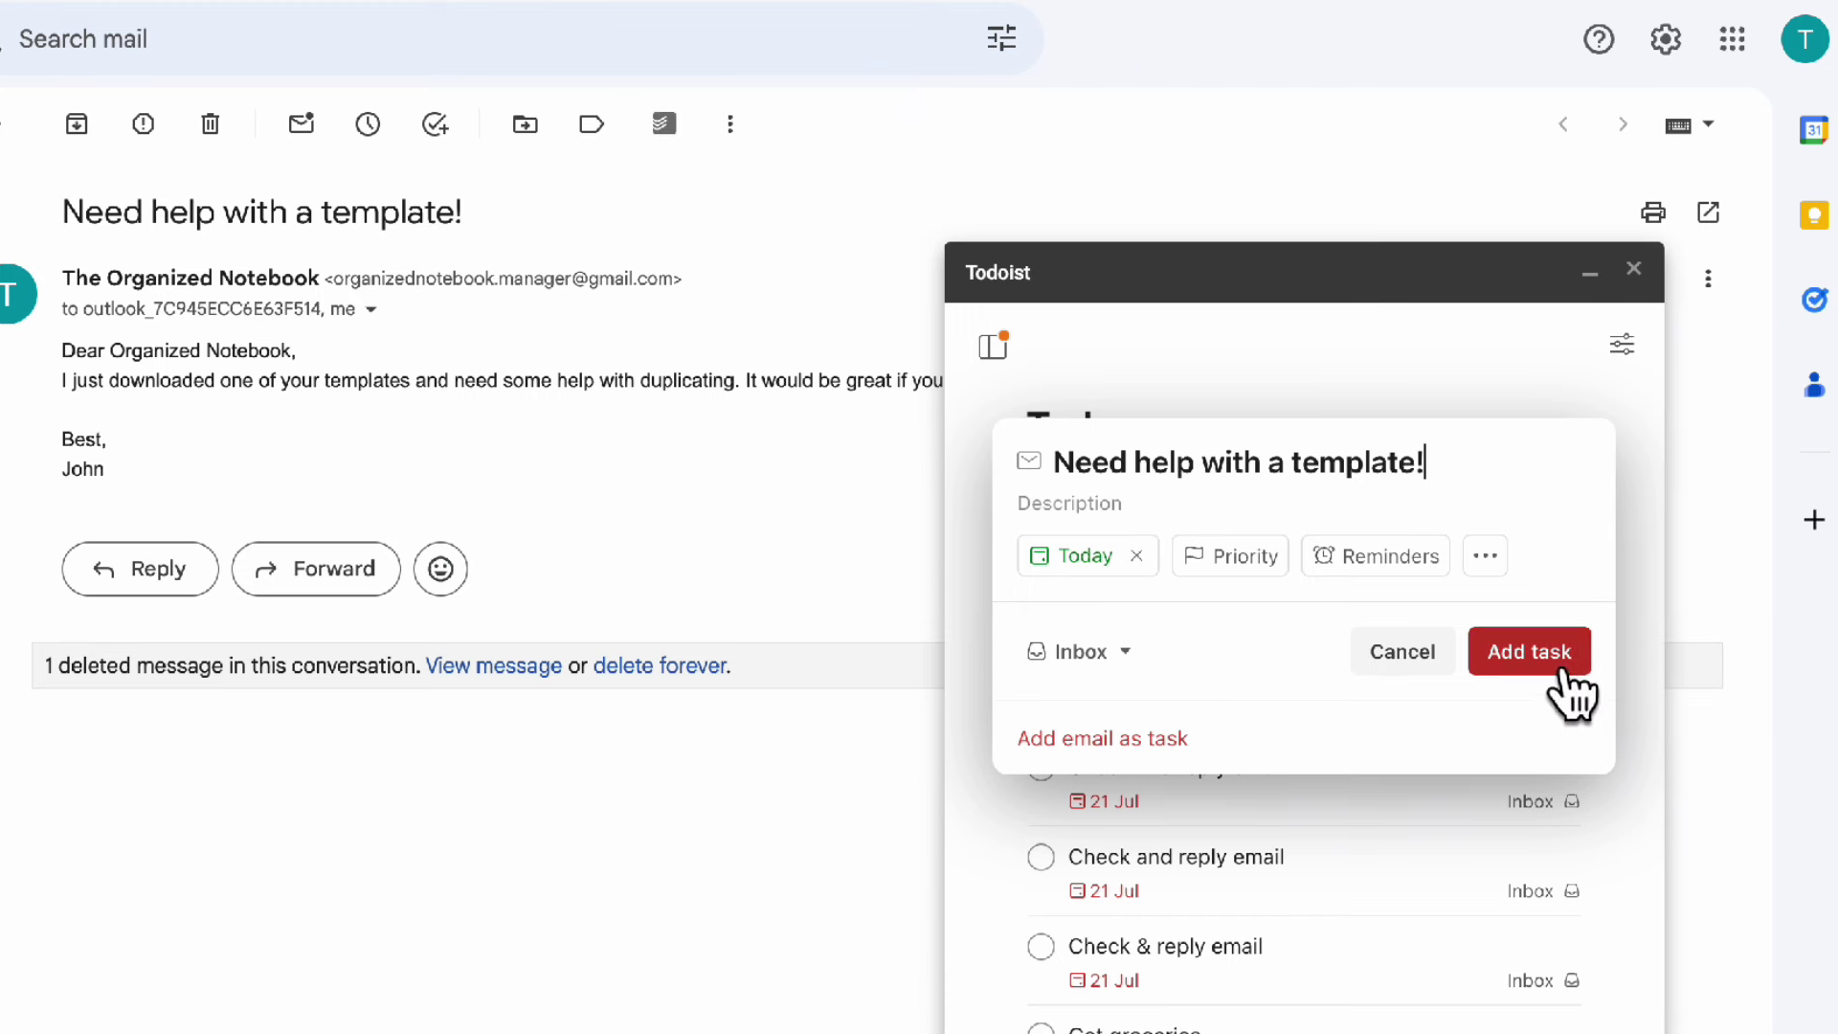
click(1528, 652)
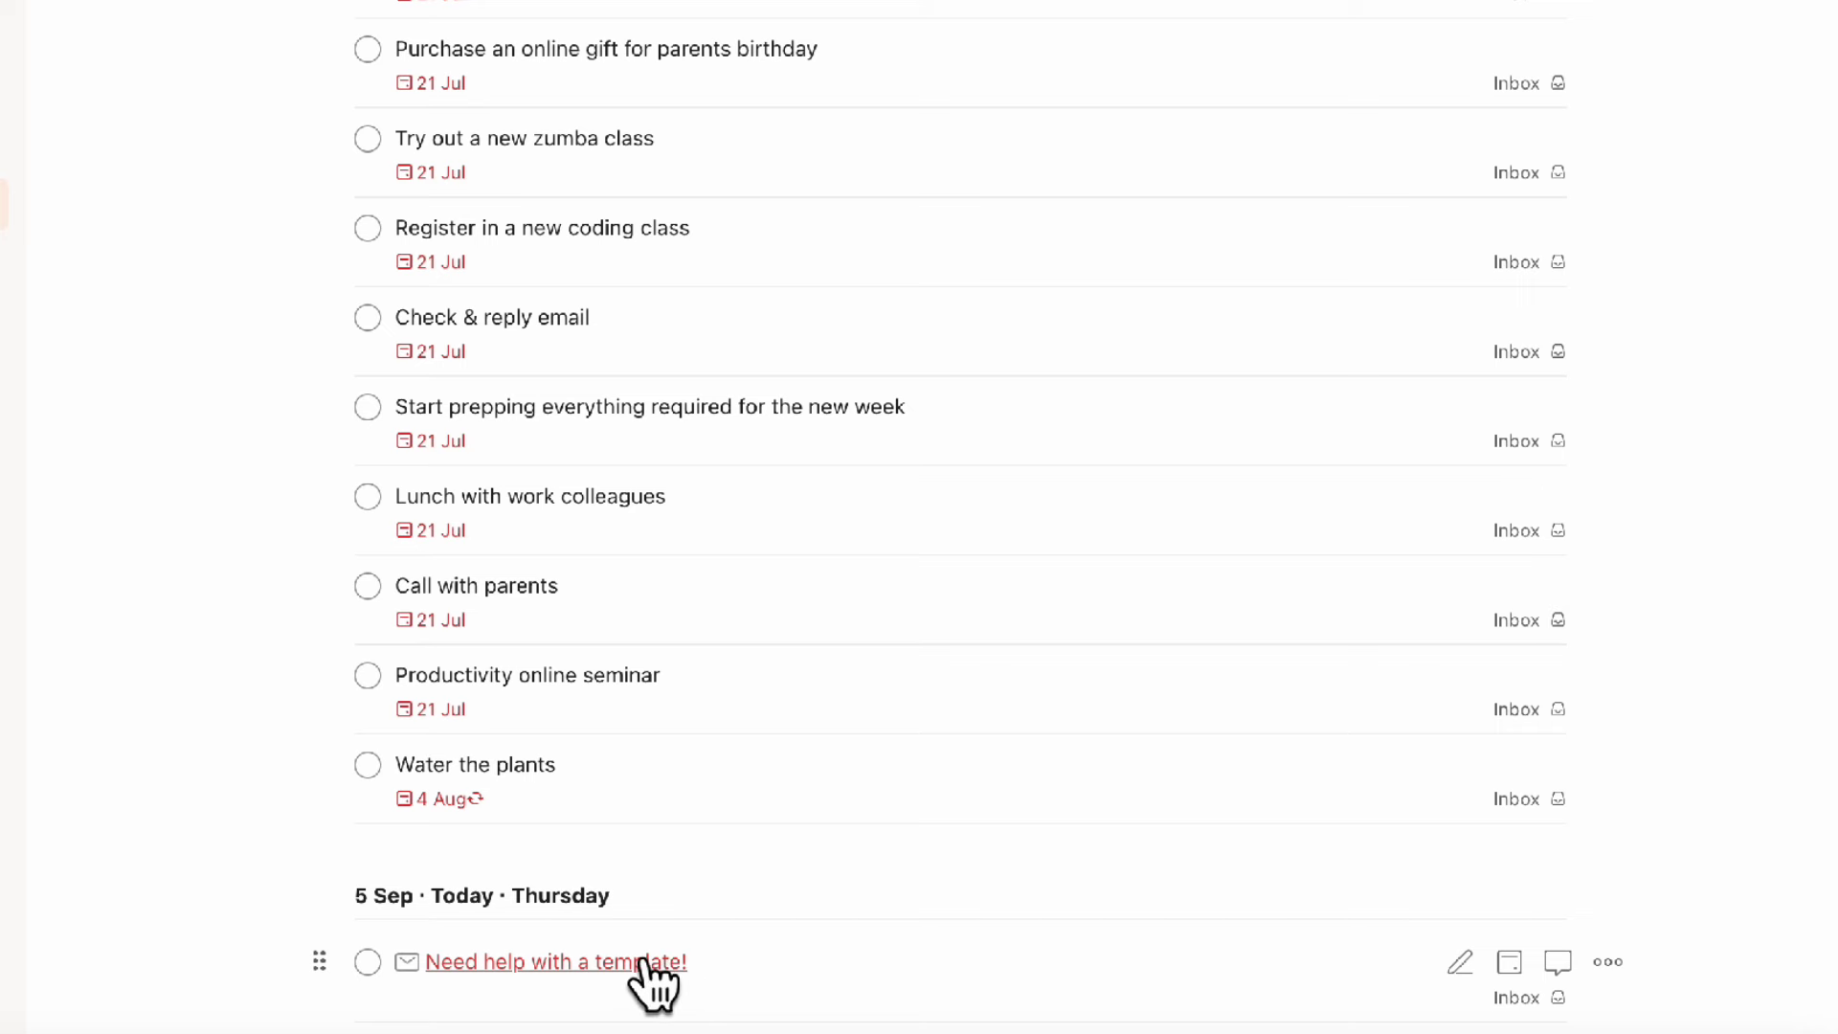
Save the 'Need help with a template!' task for today and go to Todoist's settings.
click(1460, 962)
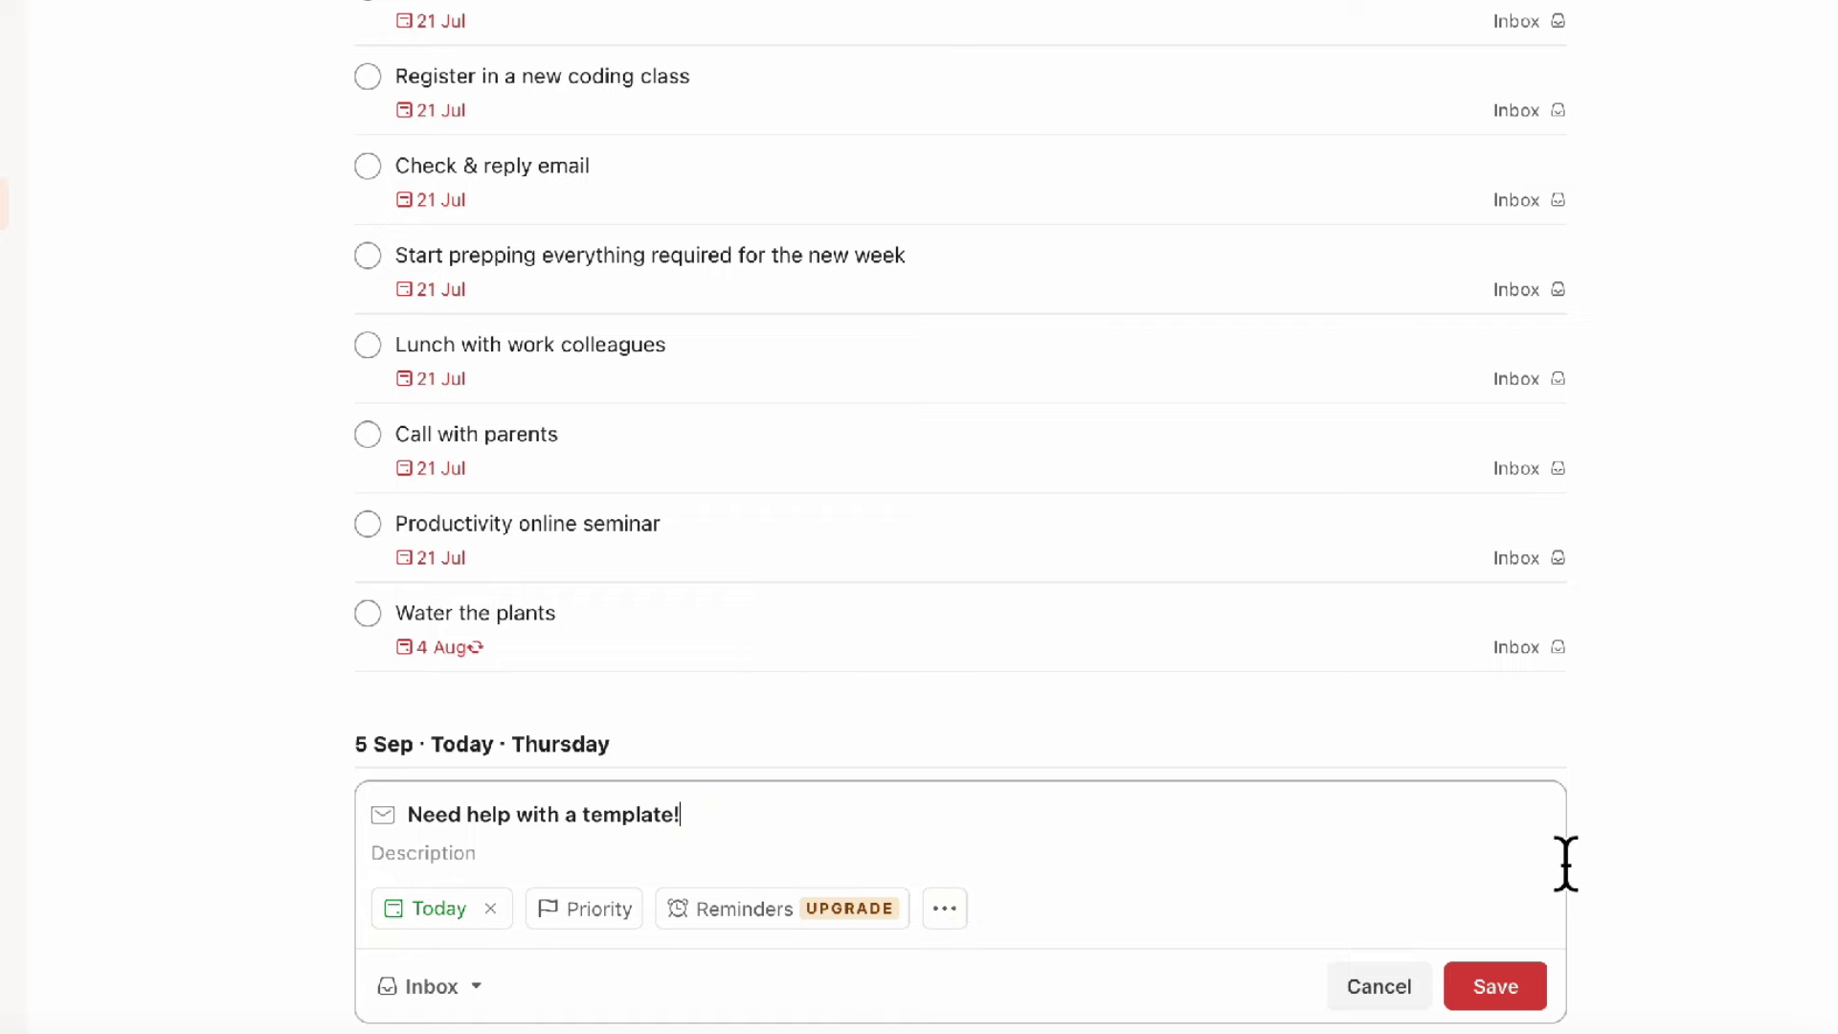
key(Return)
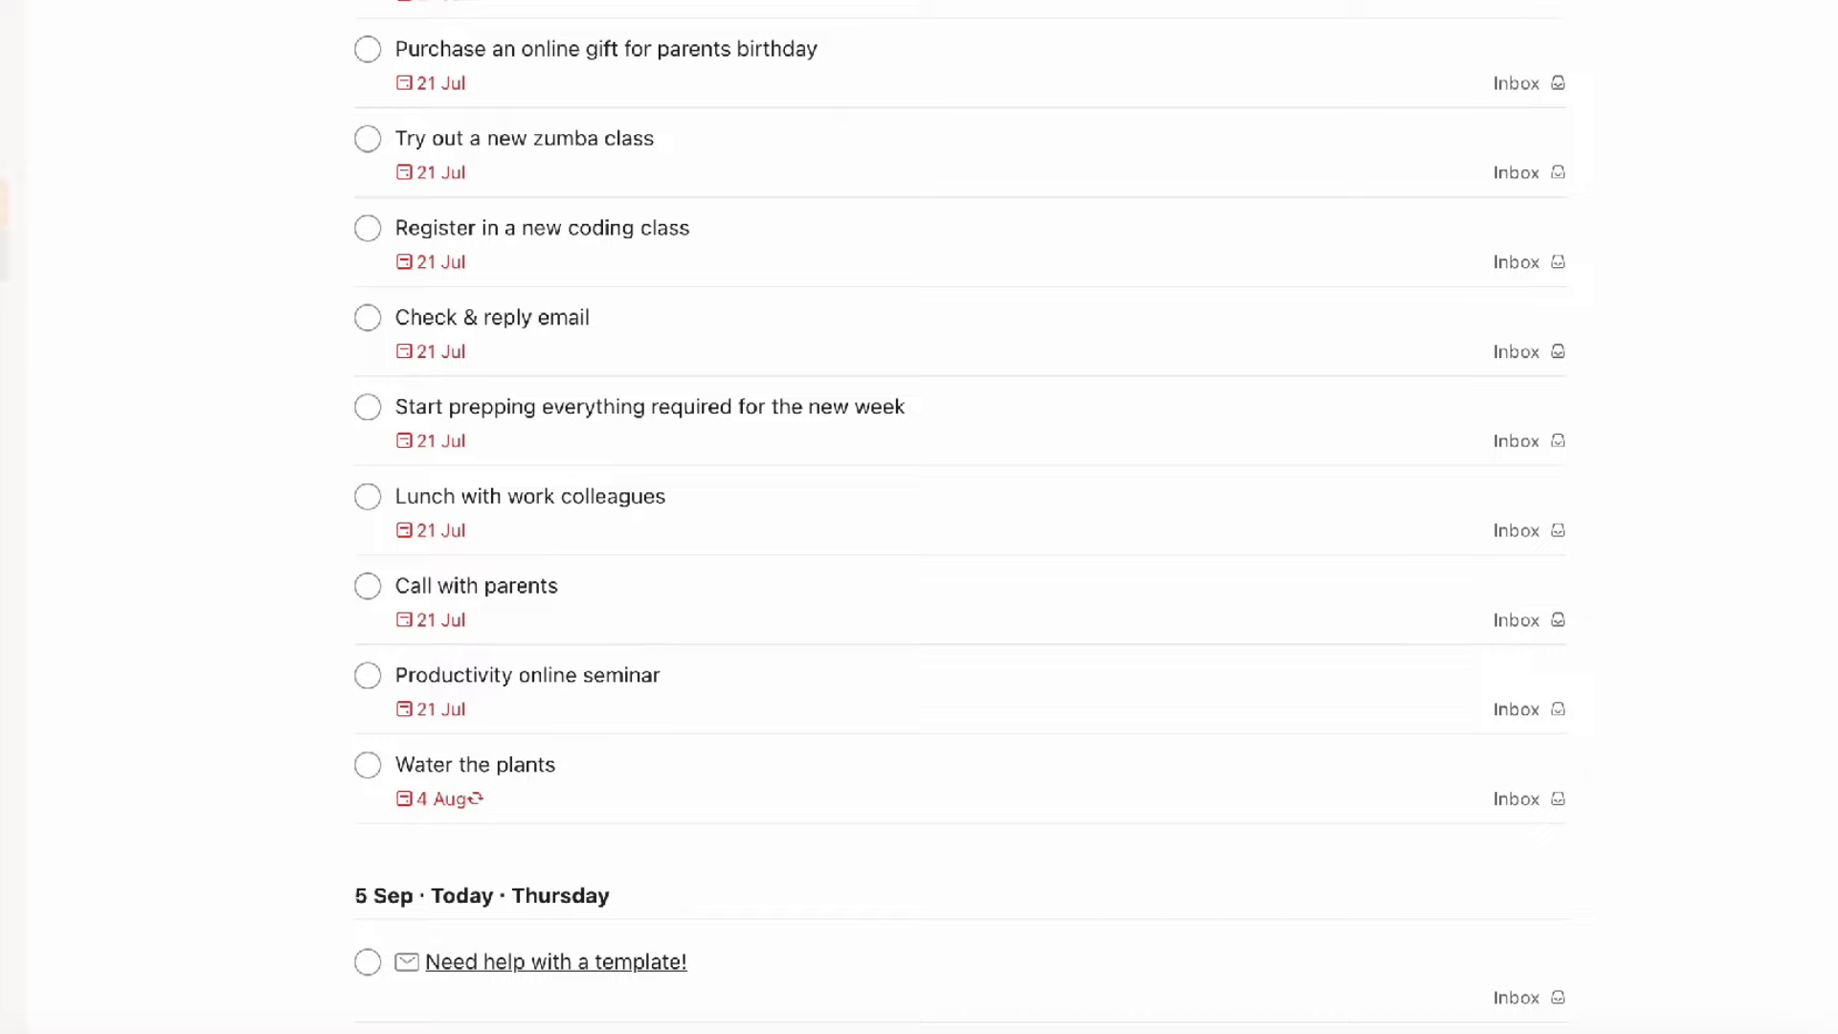
click(39, 19)
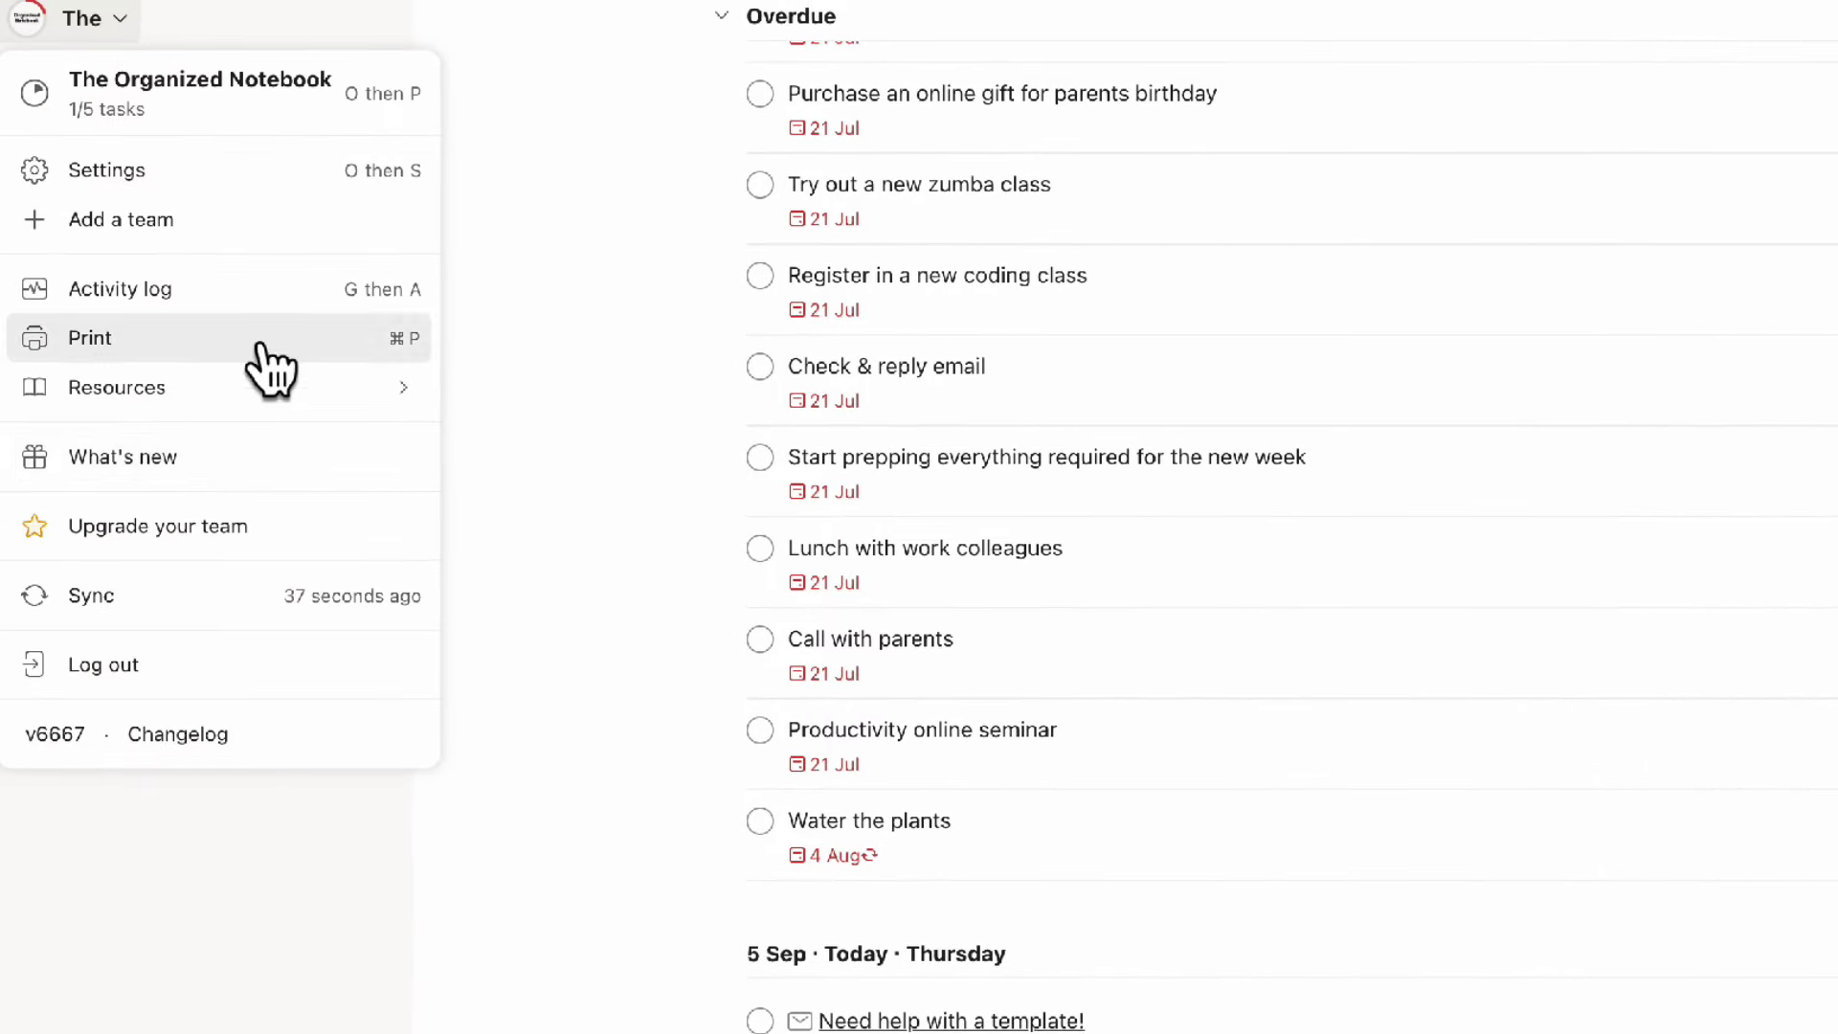
key(o)
key(s)
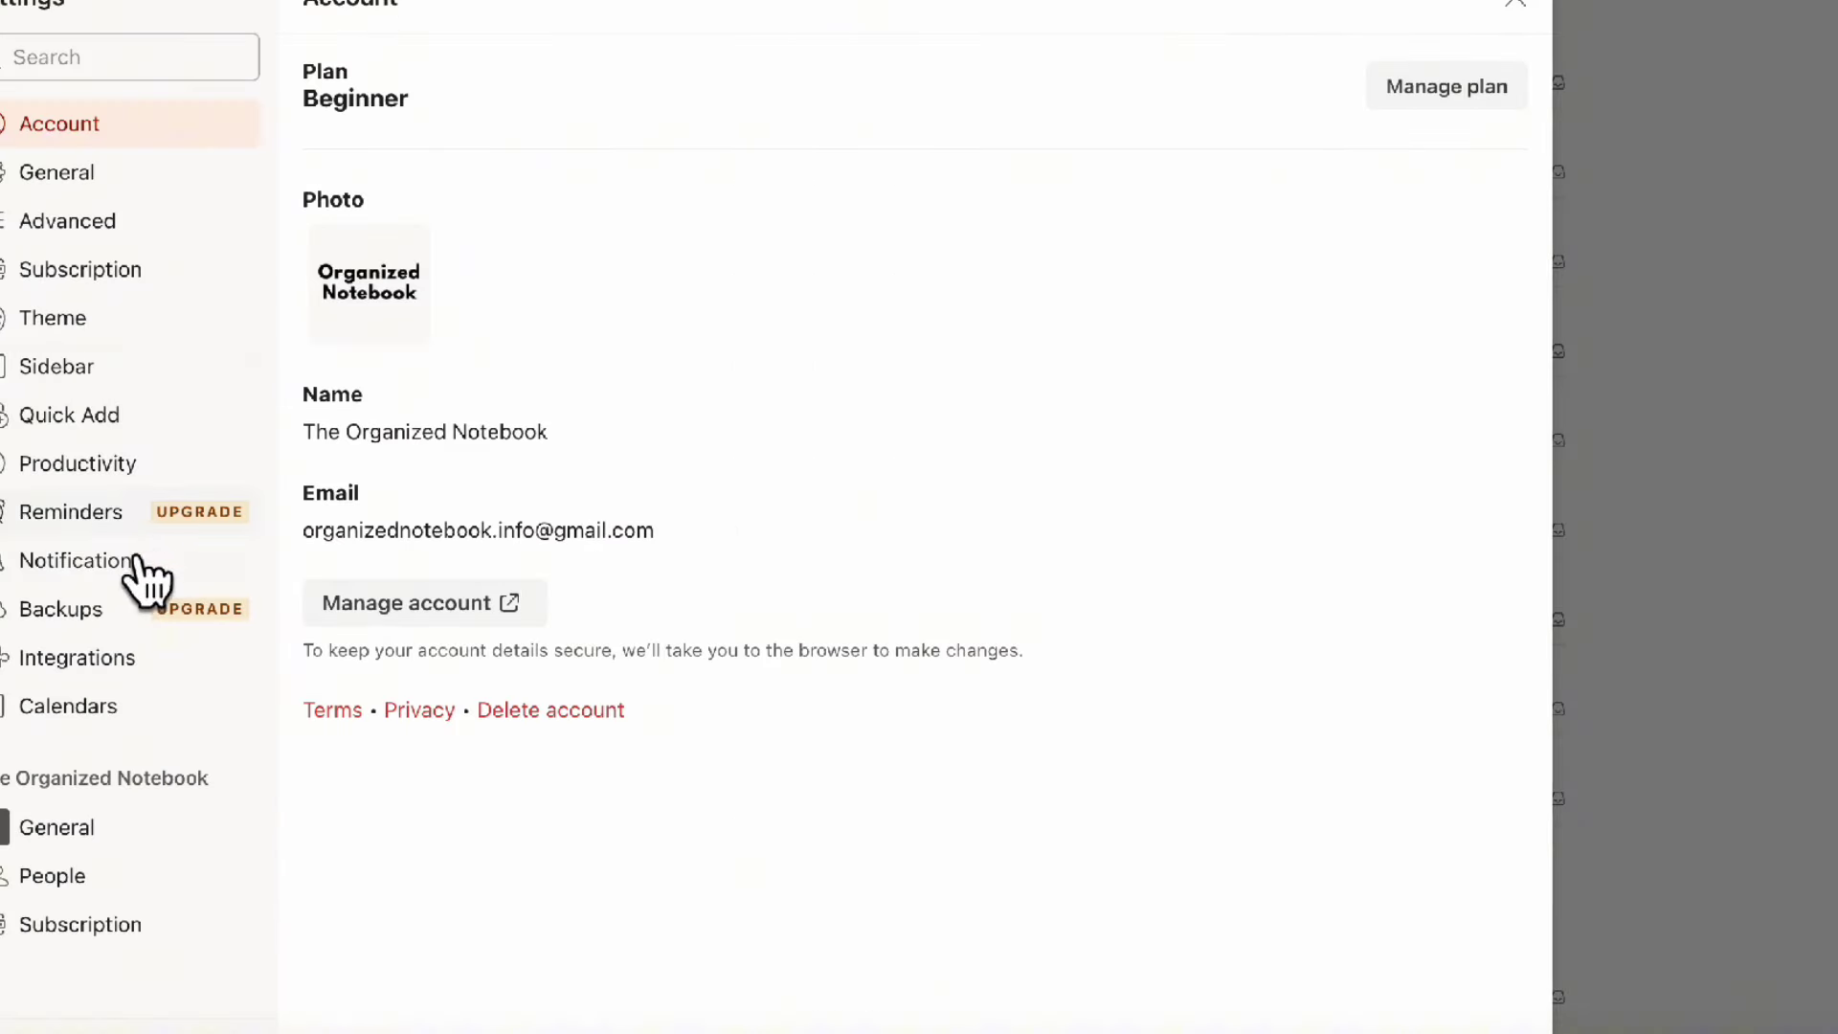
Find Outlook in the full integrations catalogue and bring up its connection instructions.
click(104, 668)
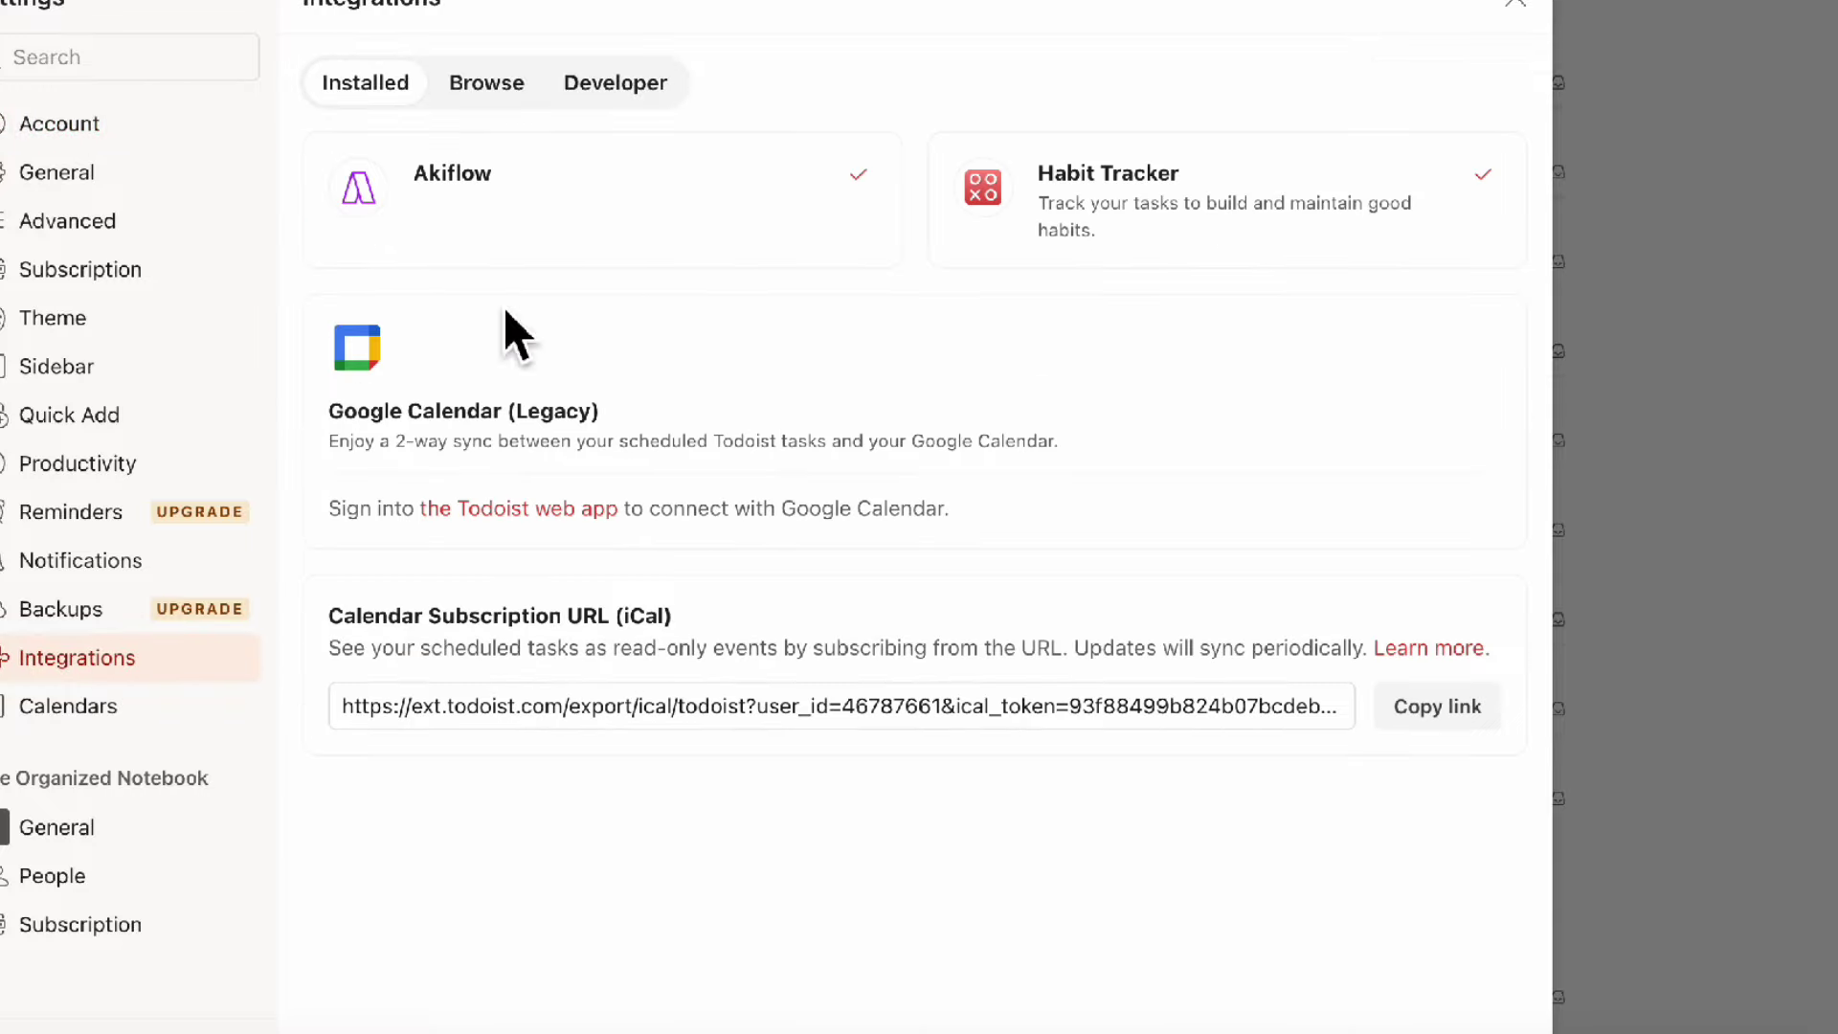
click(510, 107)
scroll(1088, 480, down, 3)
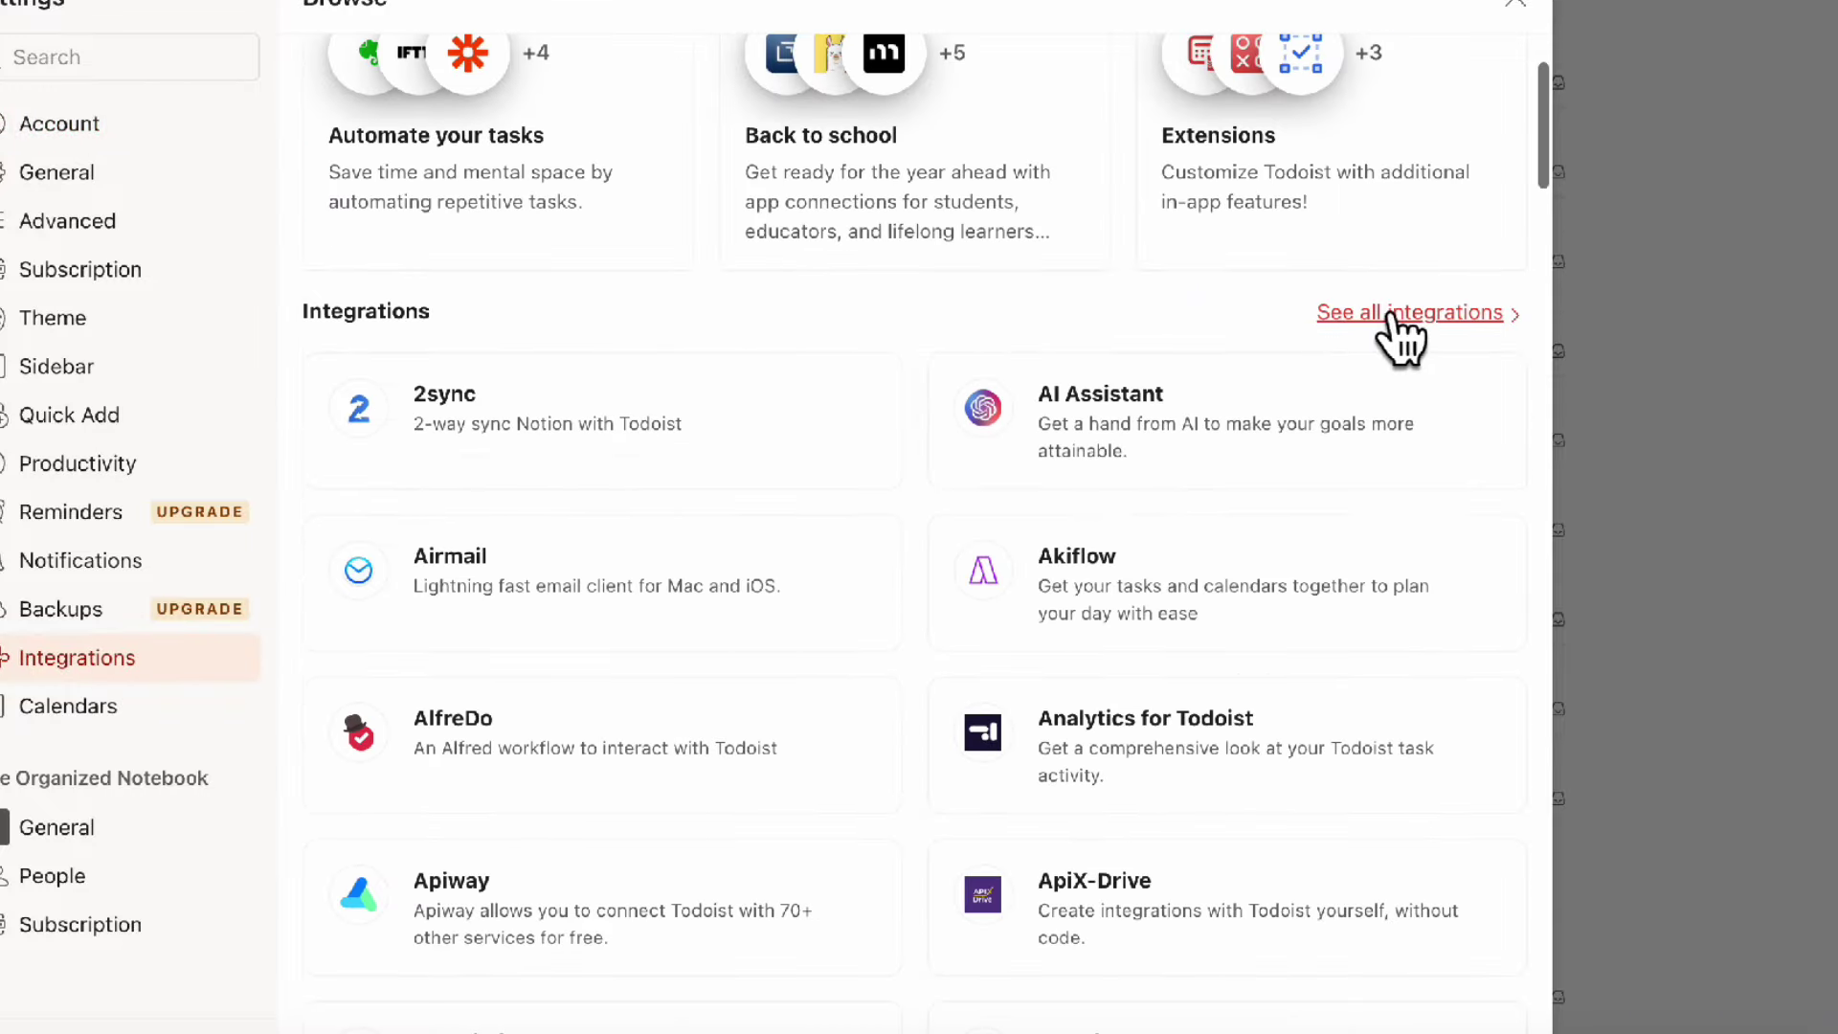
click(1386, 314)
scroll(1222, 492, down, 10)
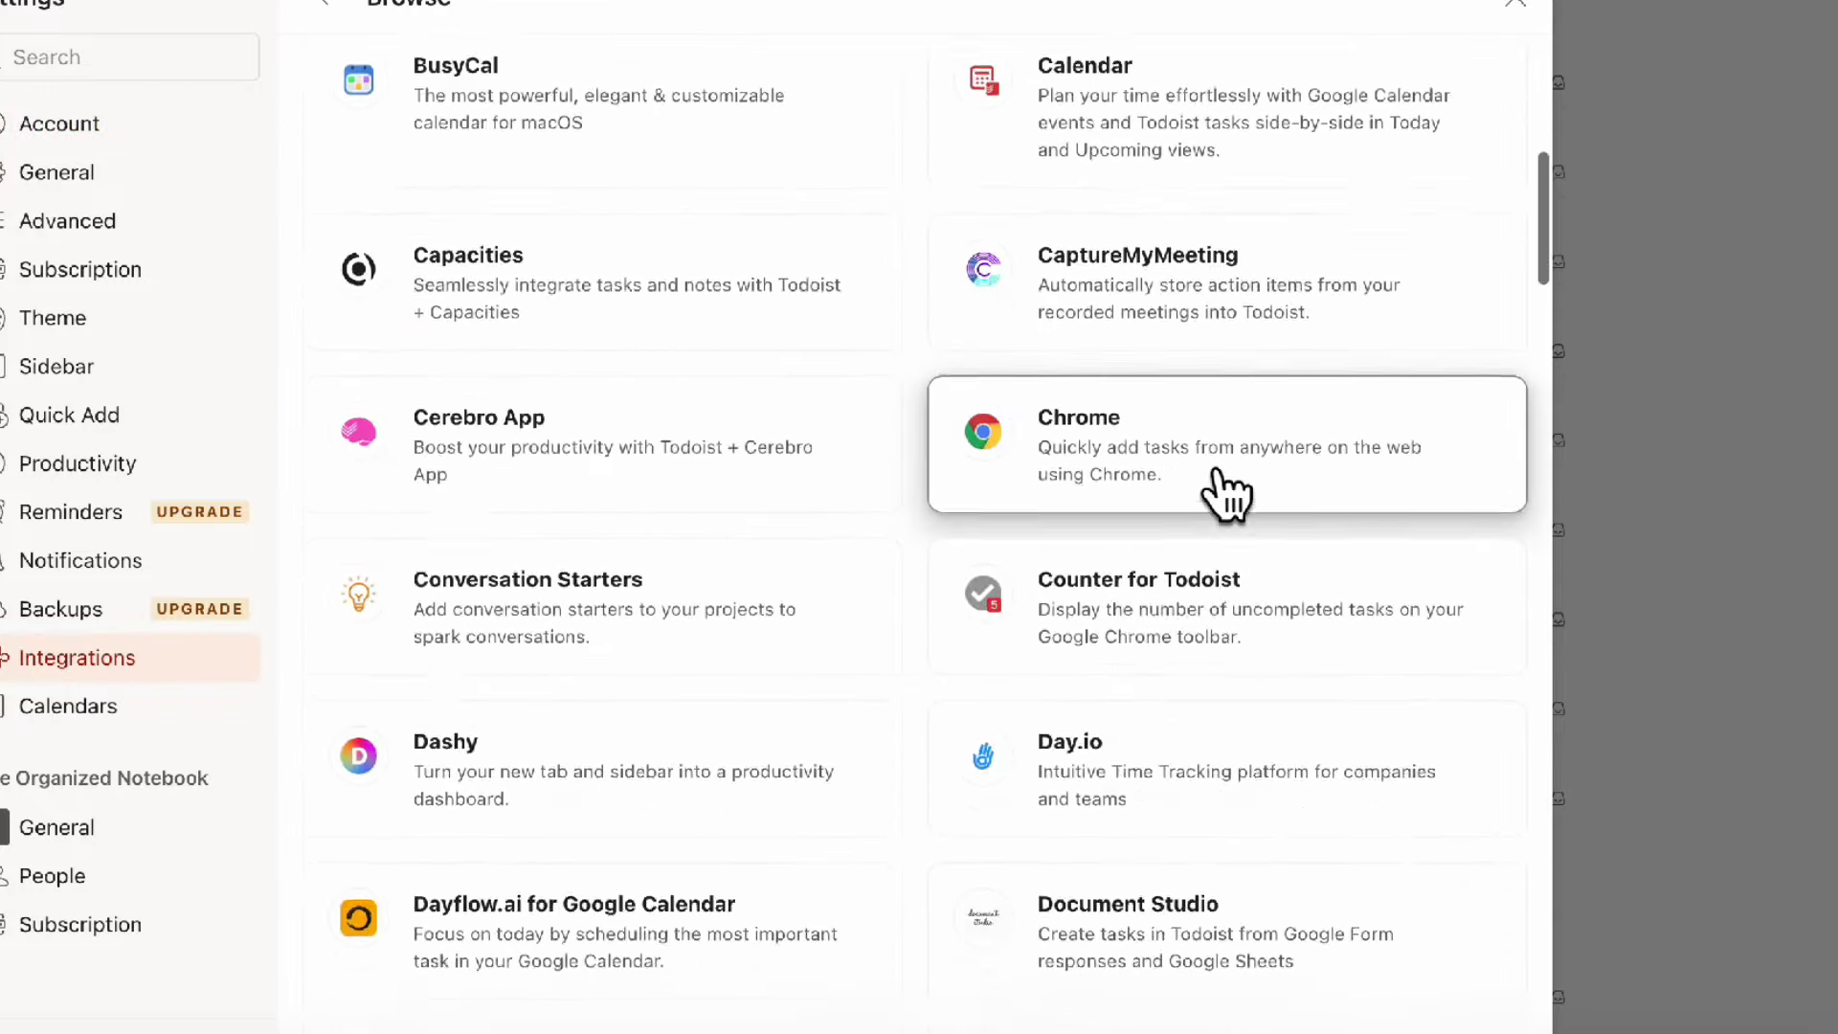
scroll(1222, 492, down, 5)
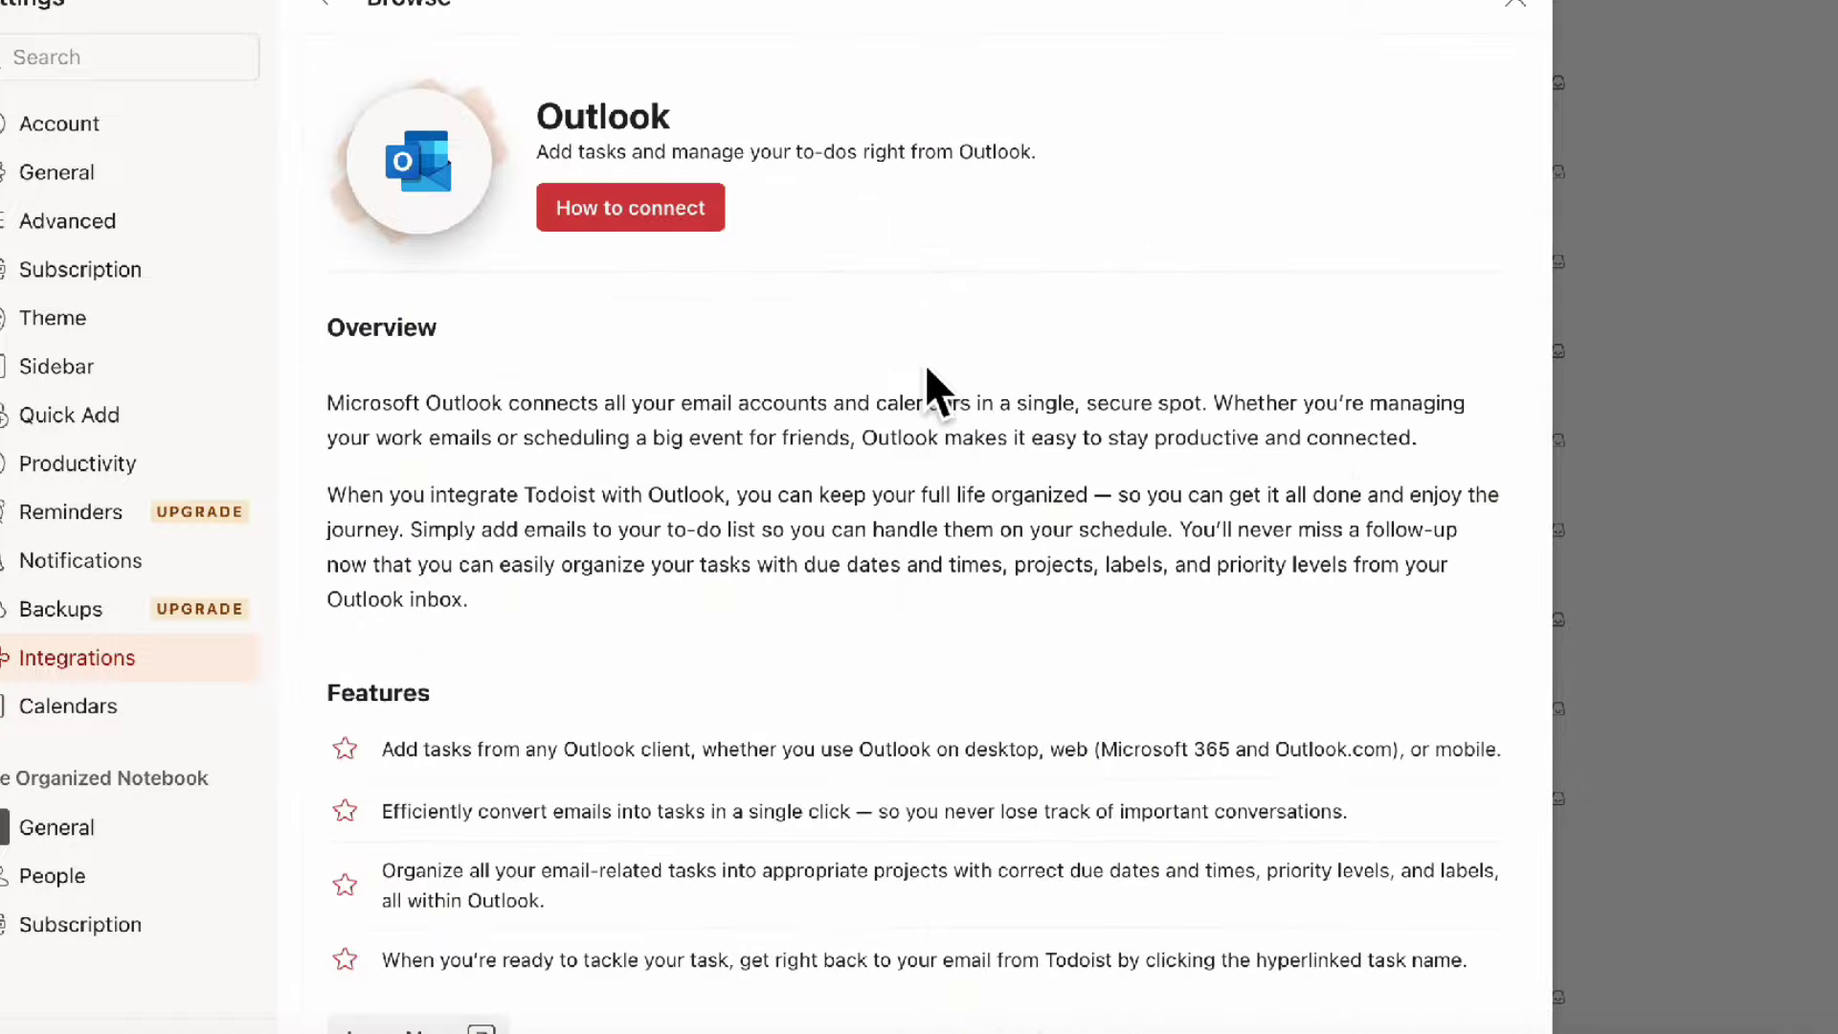
click(630, 210)
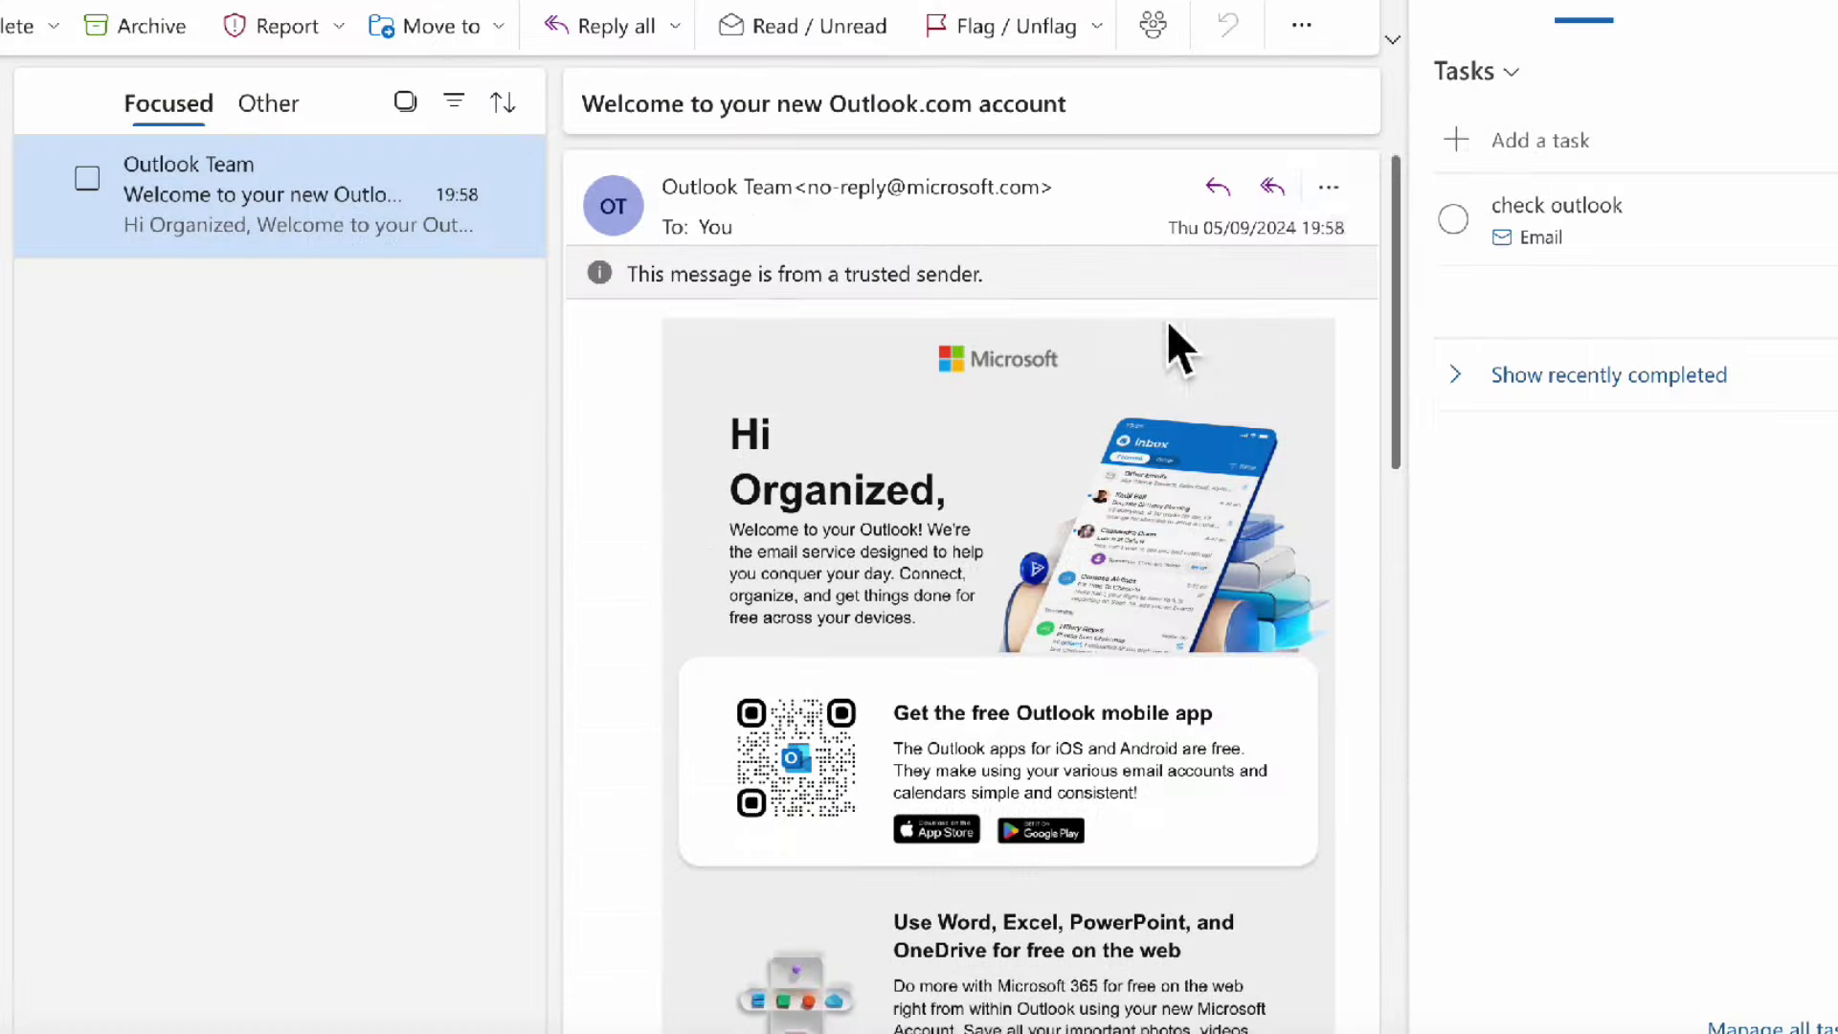
Install the Todoist add-in from Outlook's add-ins store and confirm it in reading pane actions.
click(1337, 191)
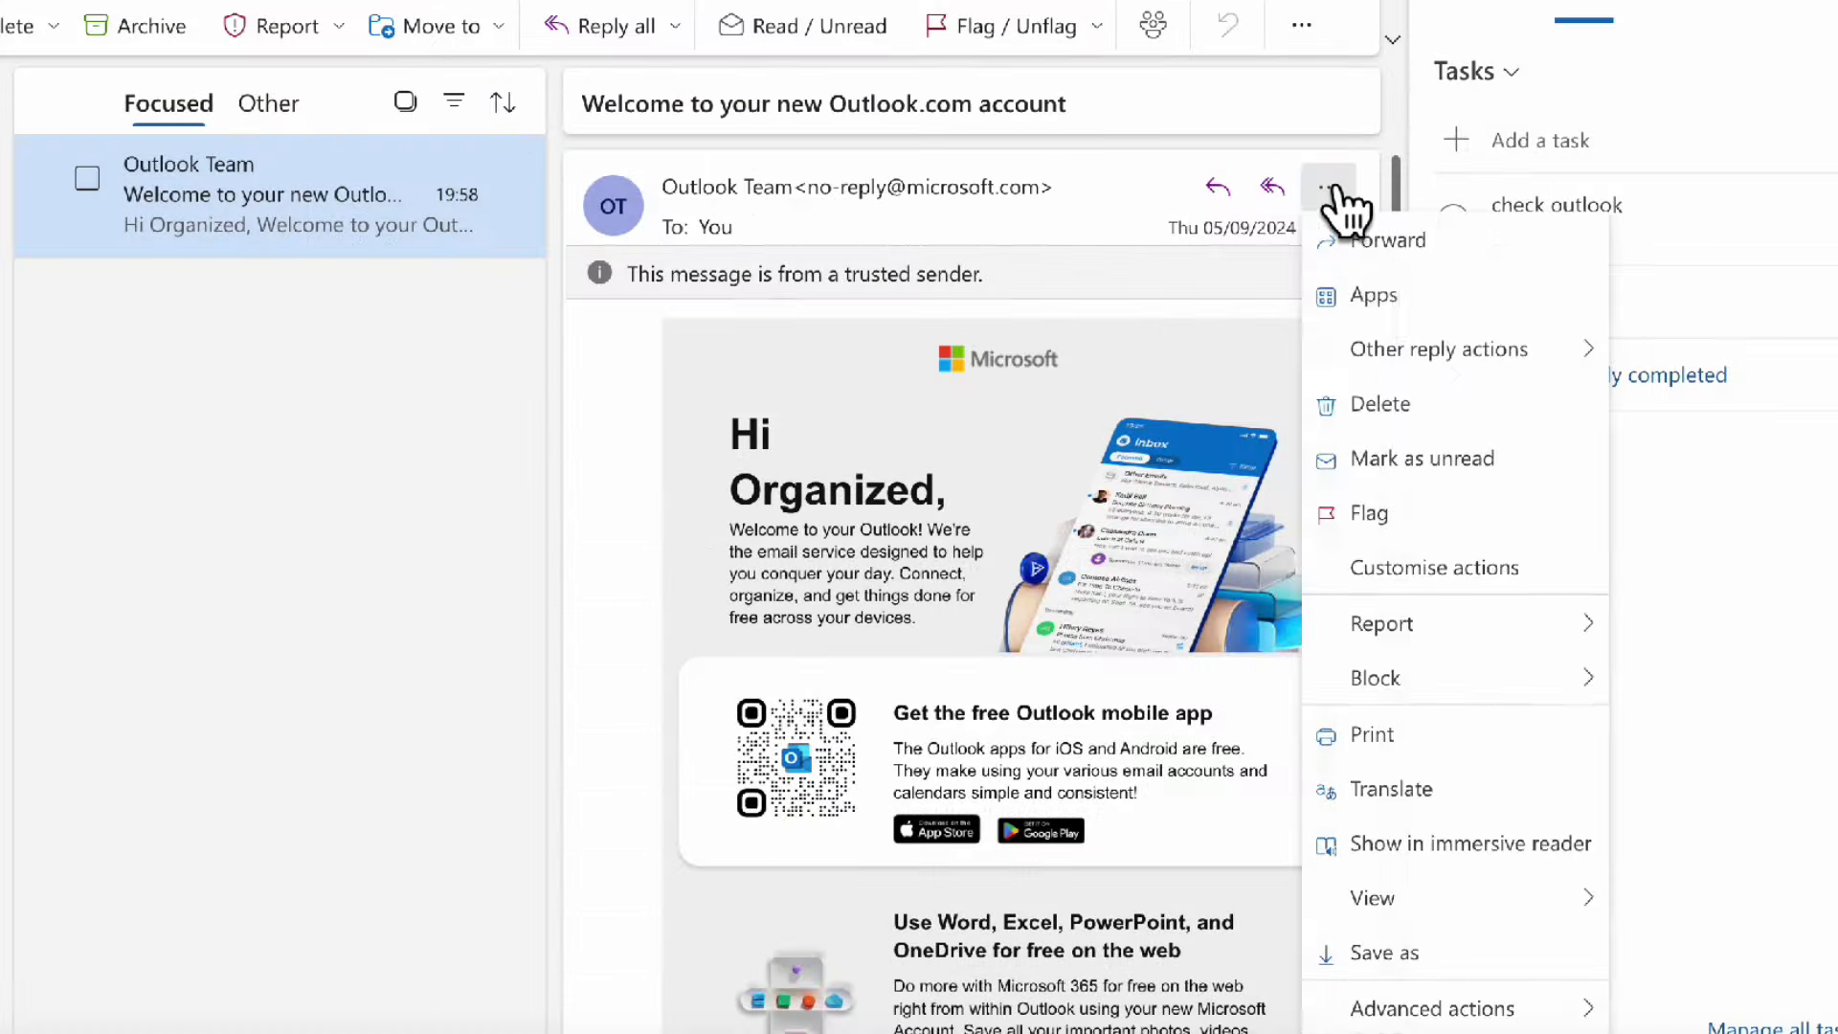
click(1401, 296)
click(1262, 522)
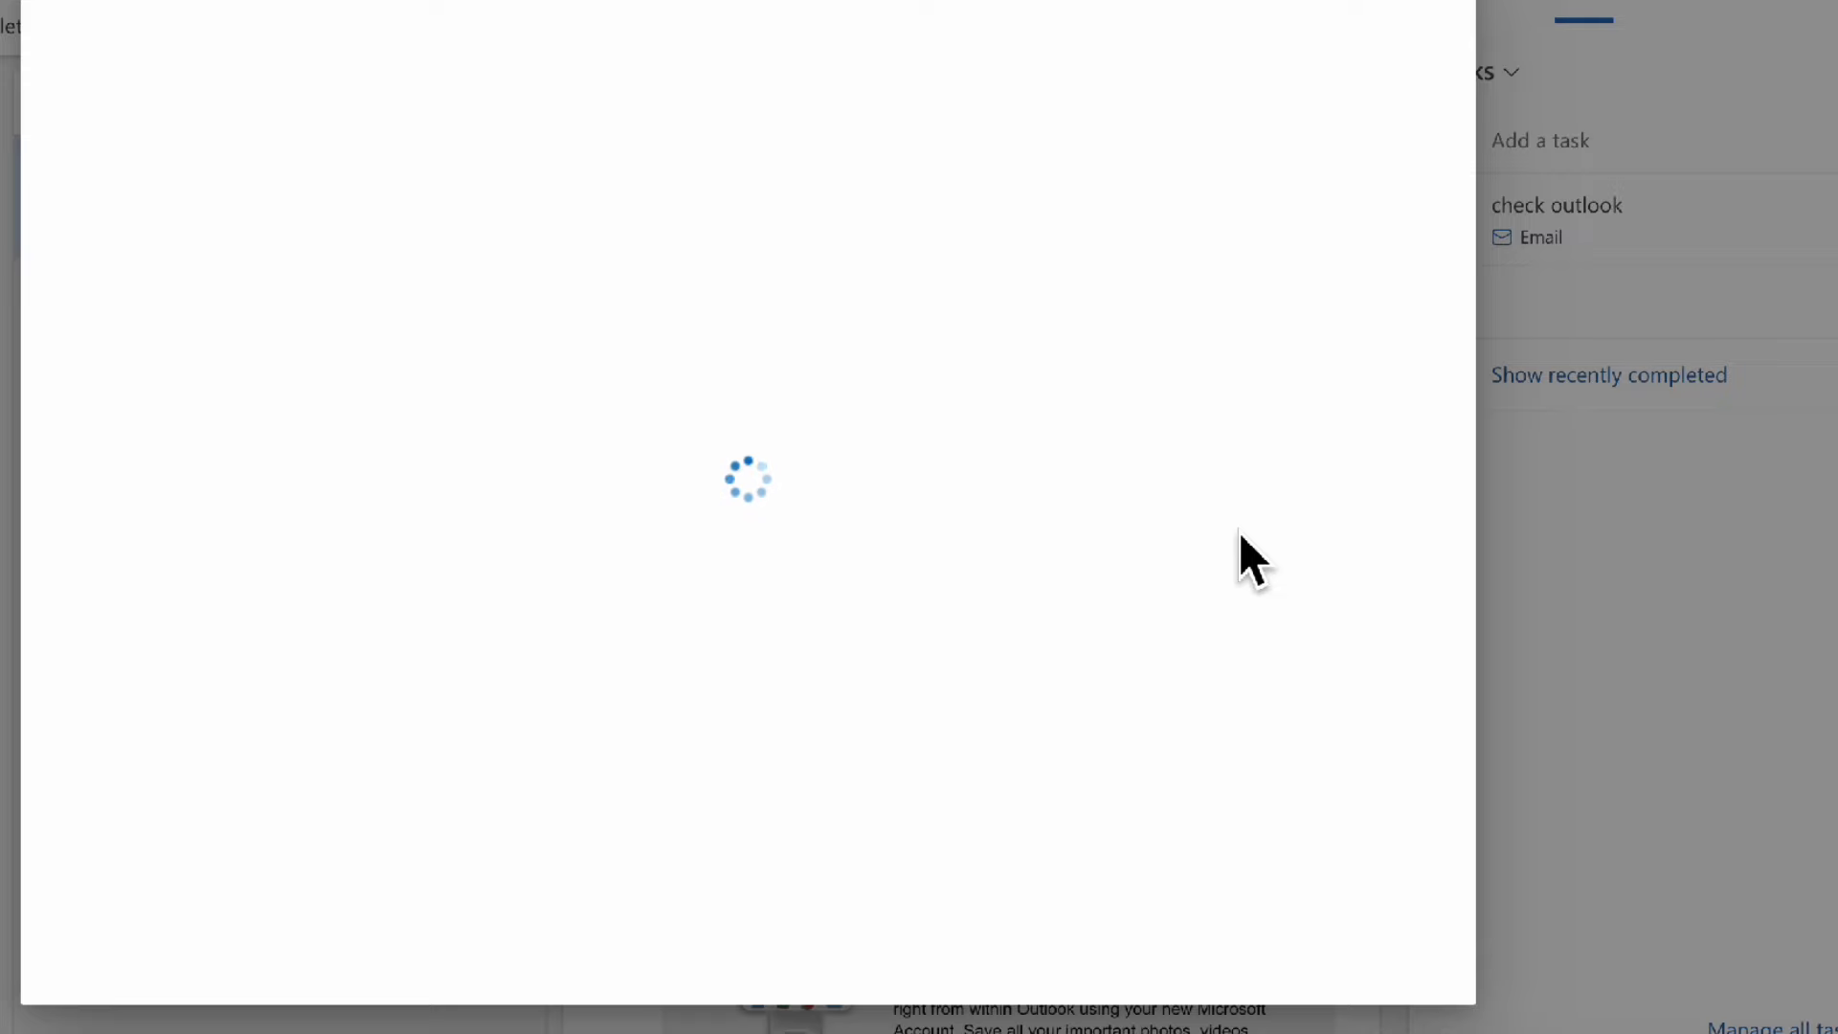
click(1170, 52)
text(todois)
text(t)
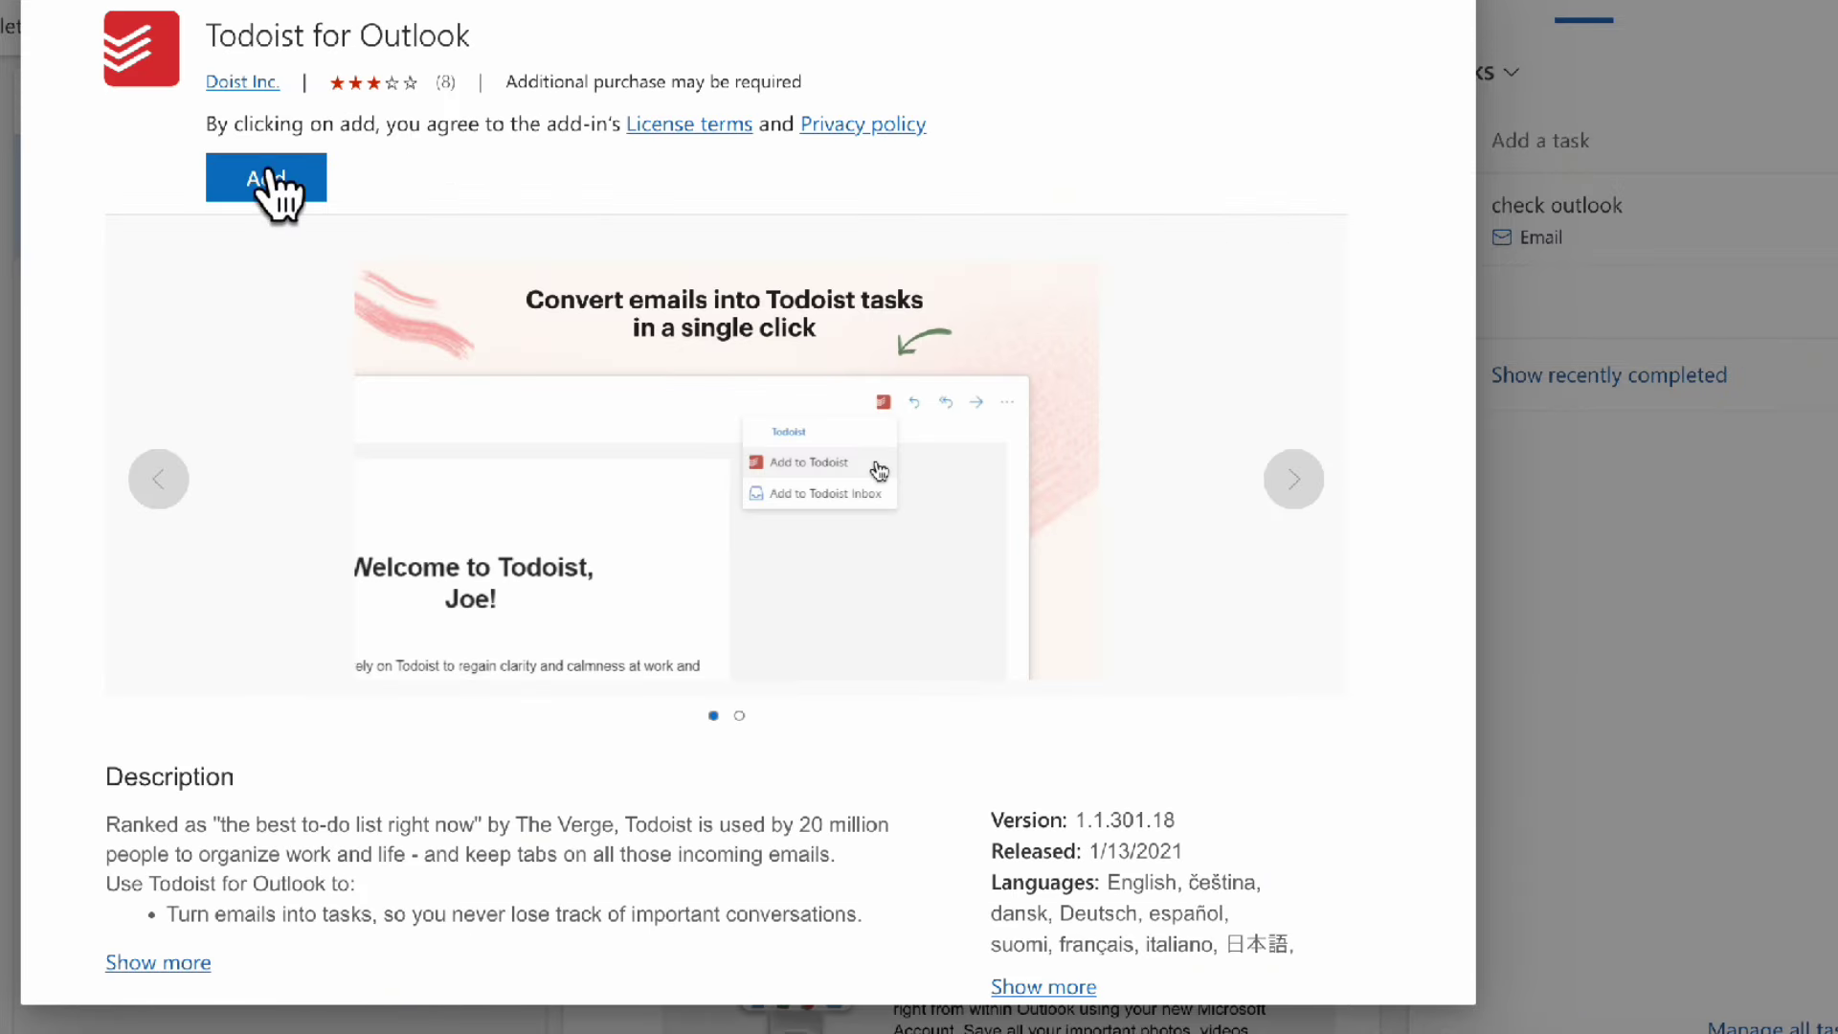
click(273, 177)
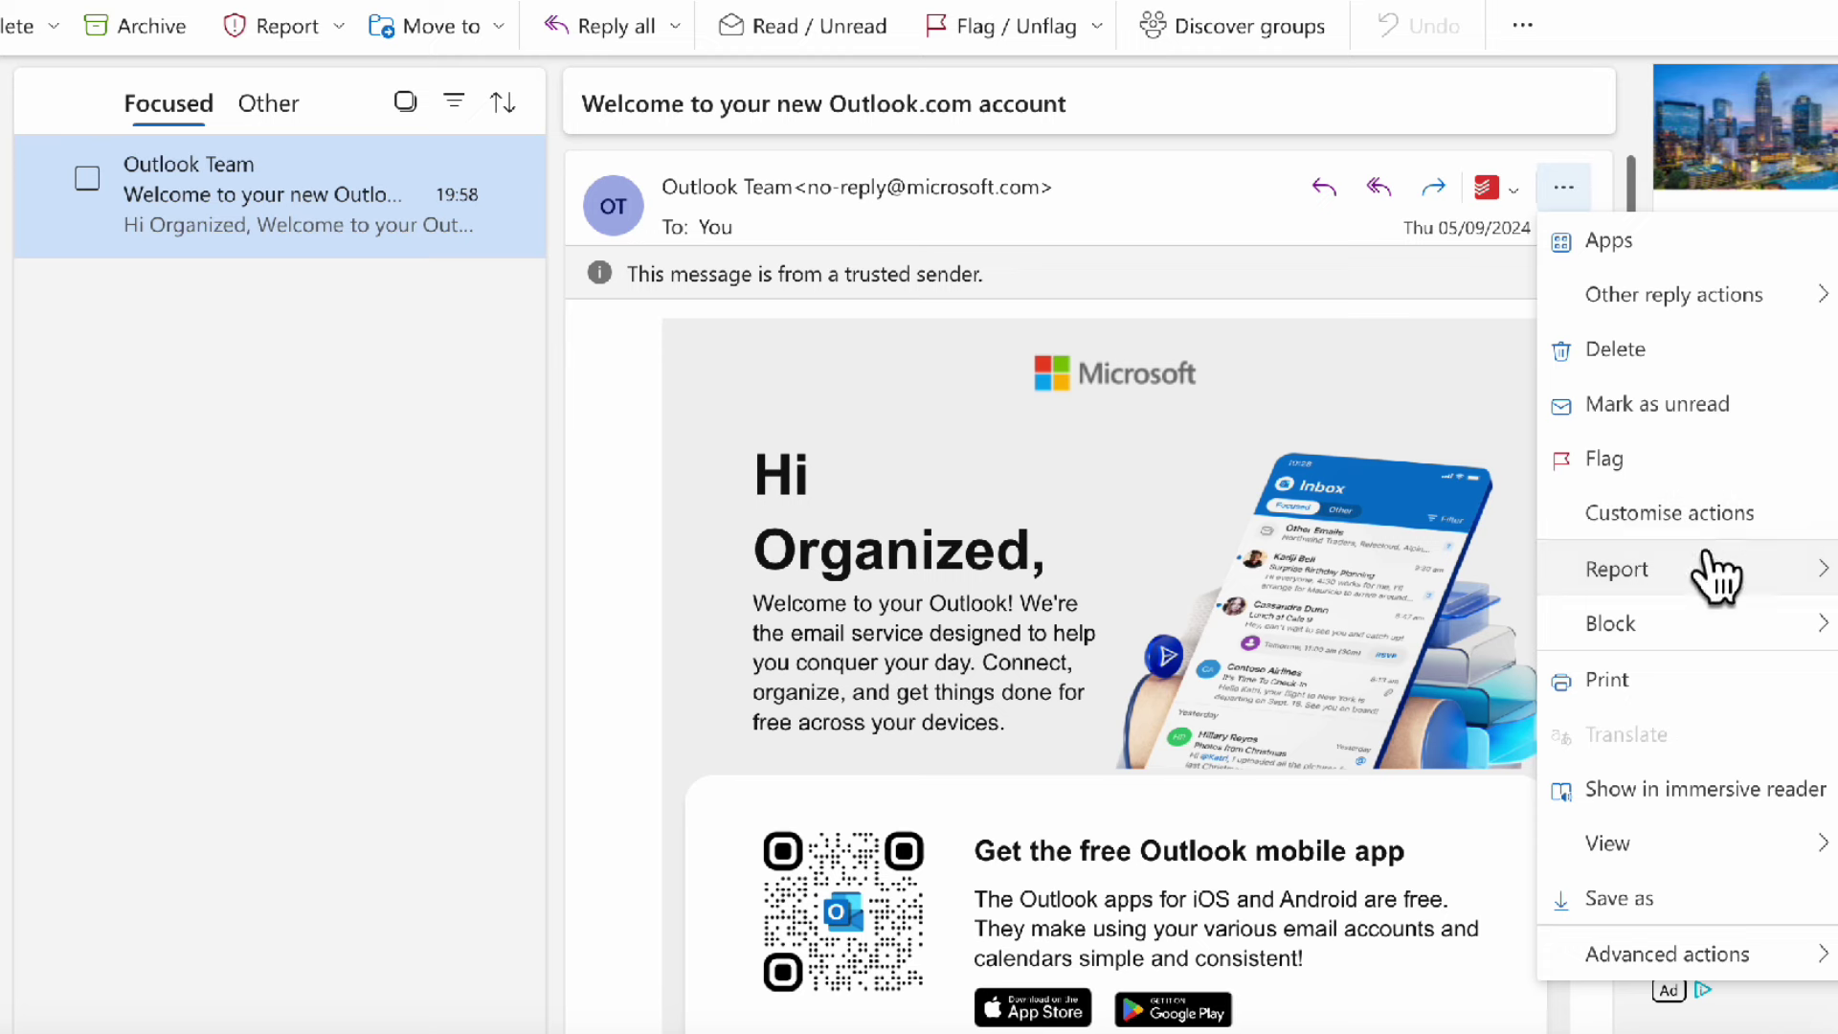
click(1727, 521)
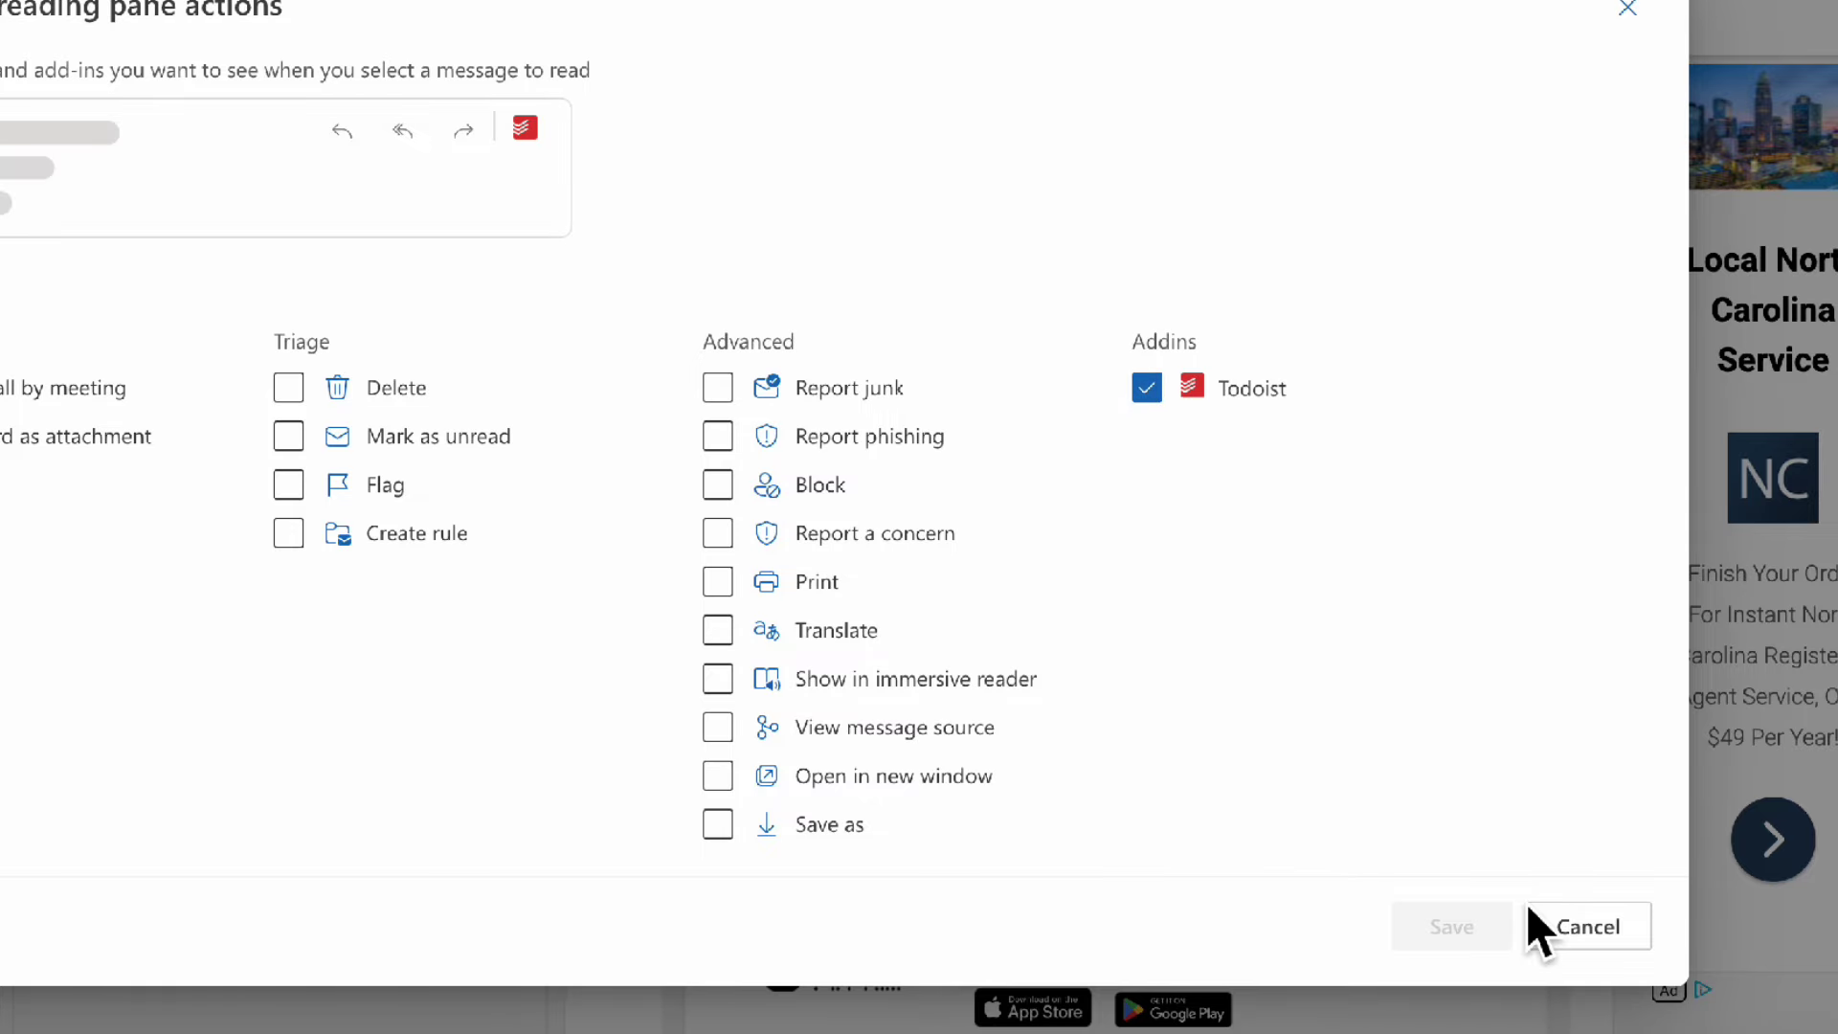
click(1627, 9)
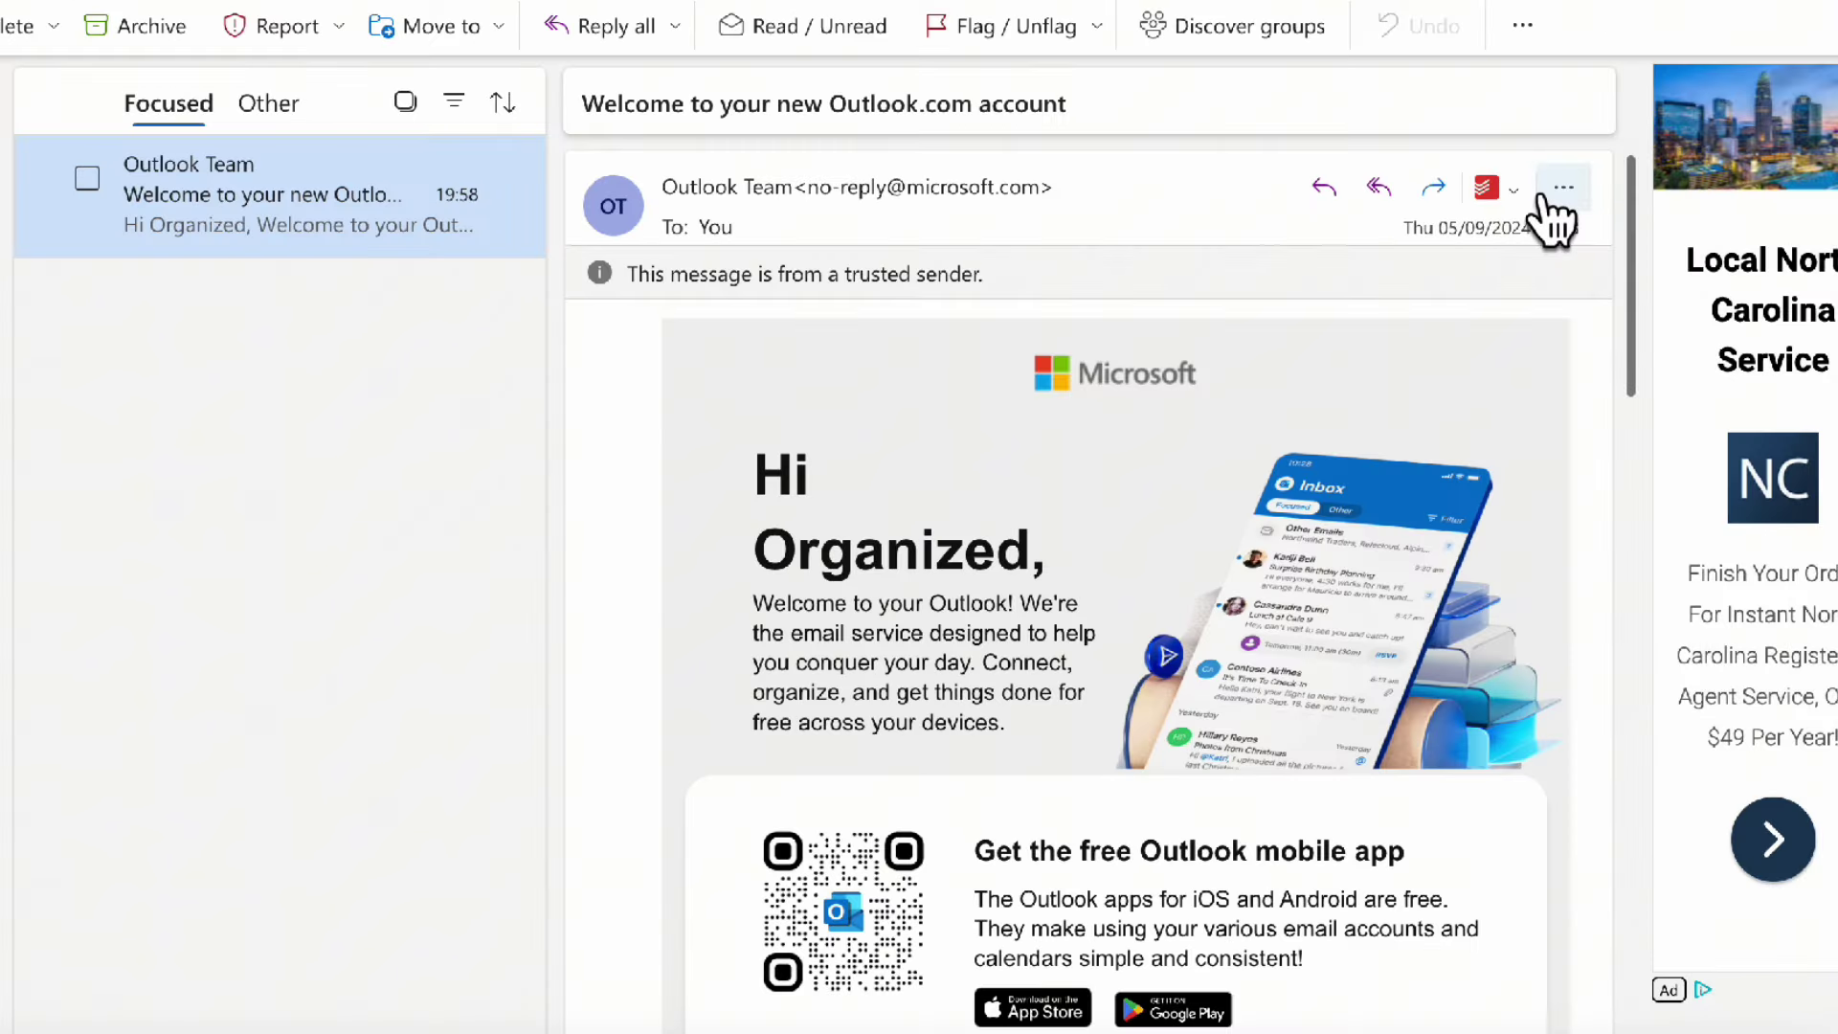
Send the welcome email to Todoist through the add-in, logging in and adding the task.
click(1486, 190)
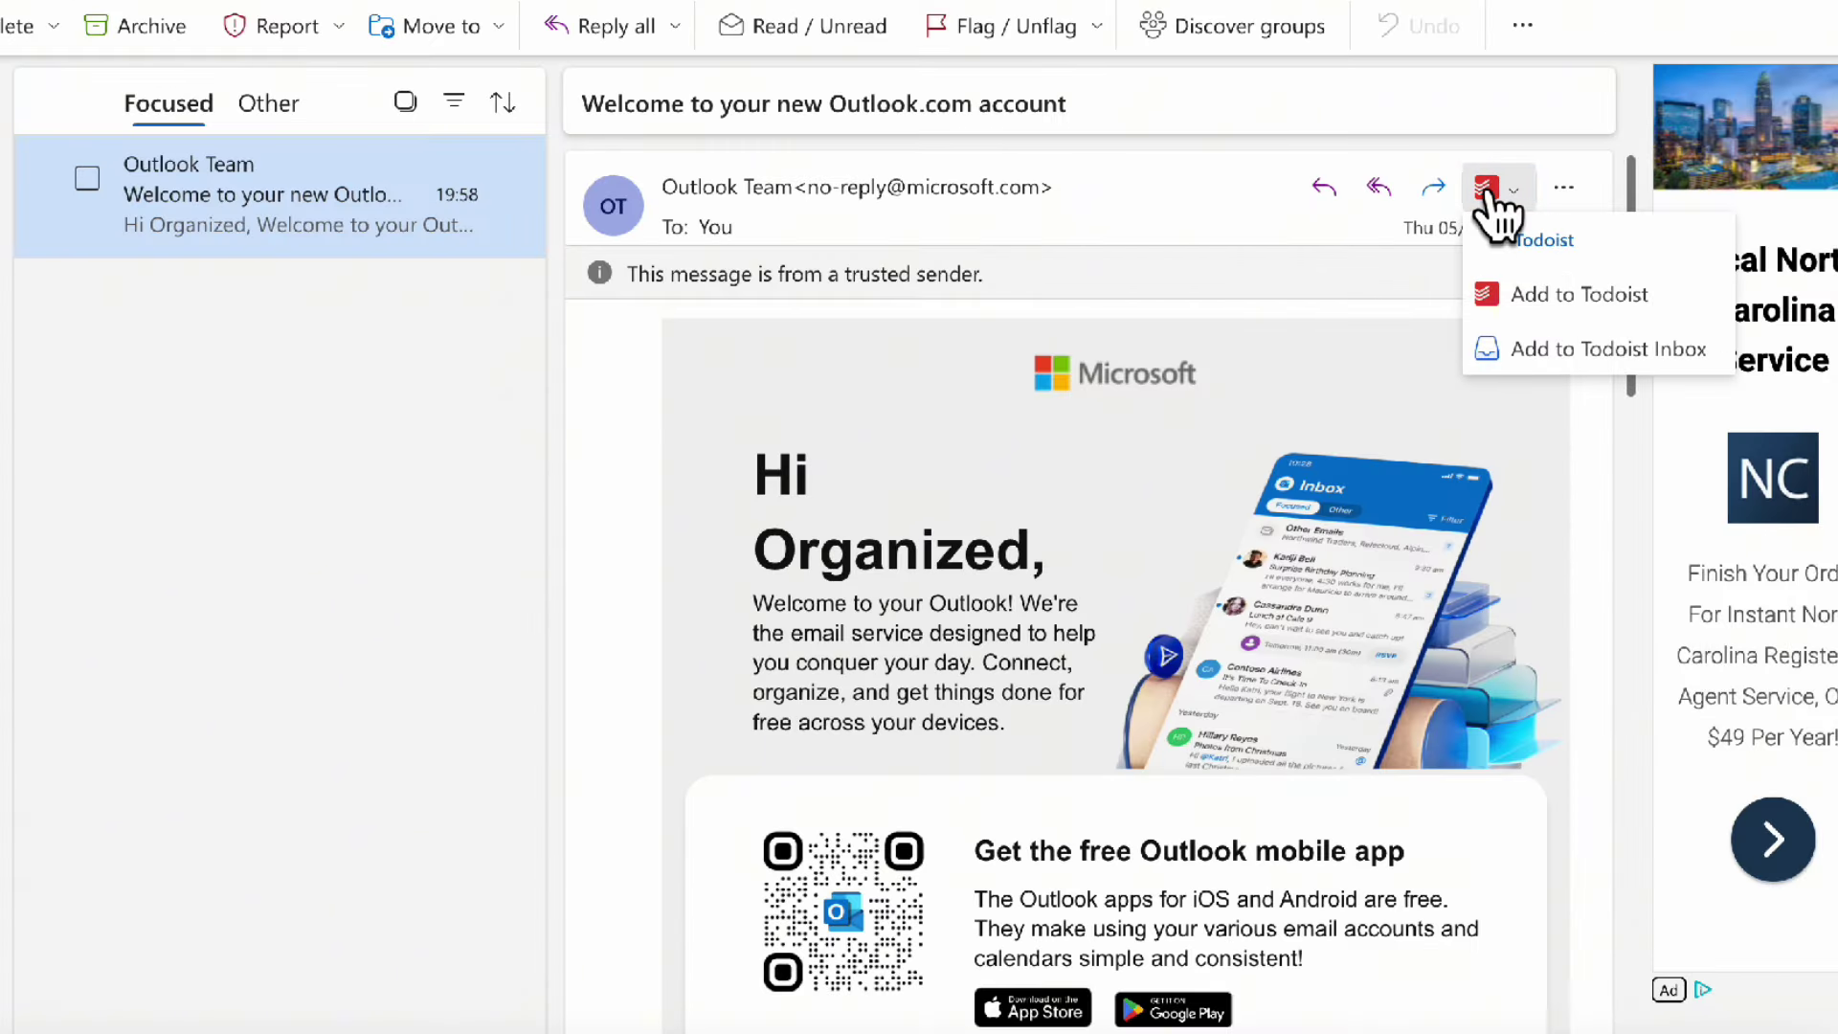
click(1612, 299)
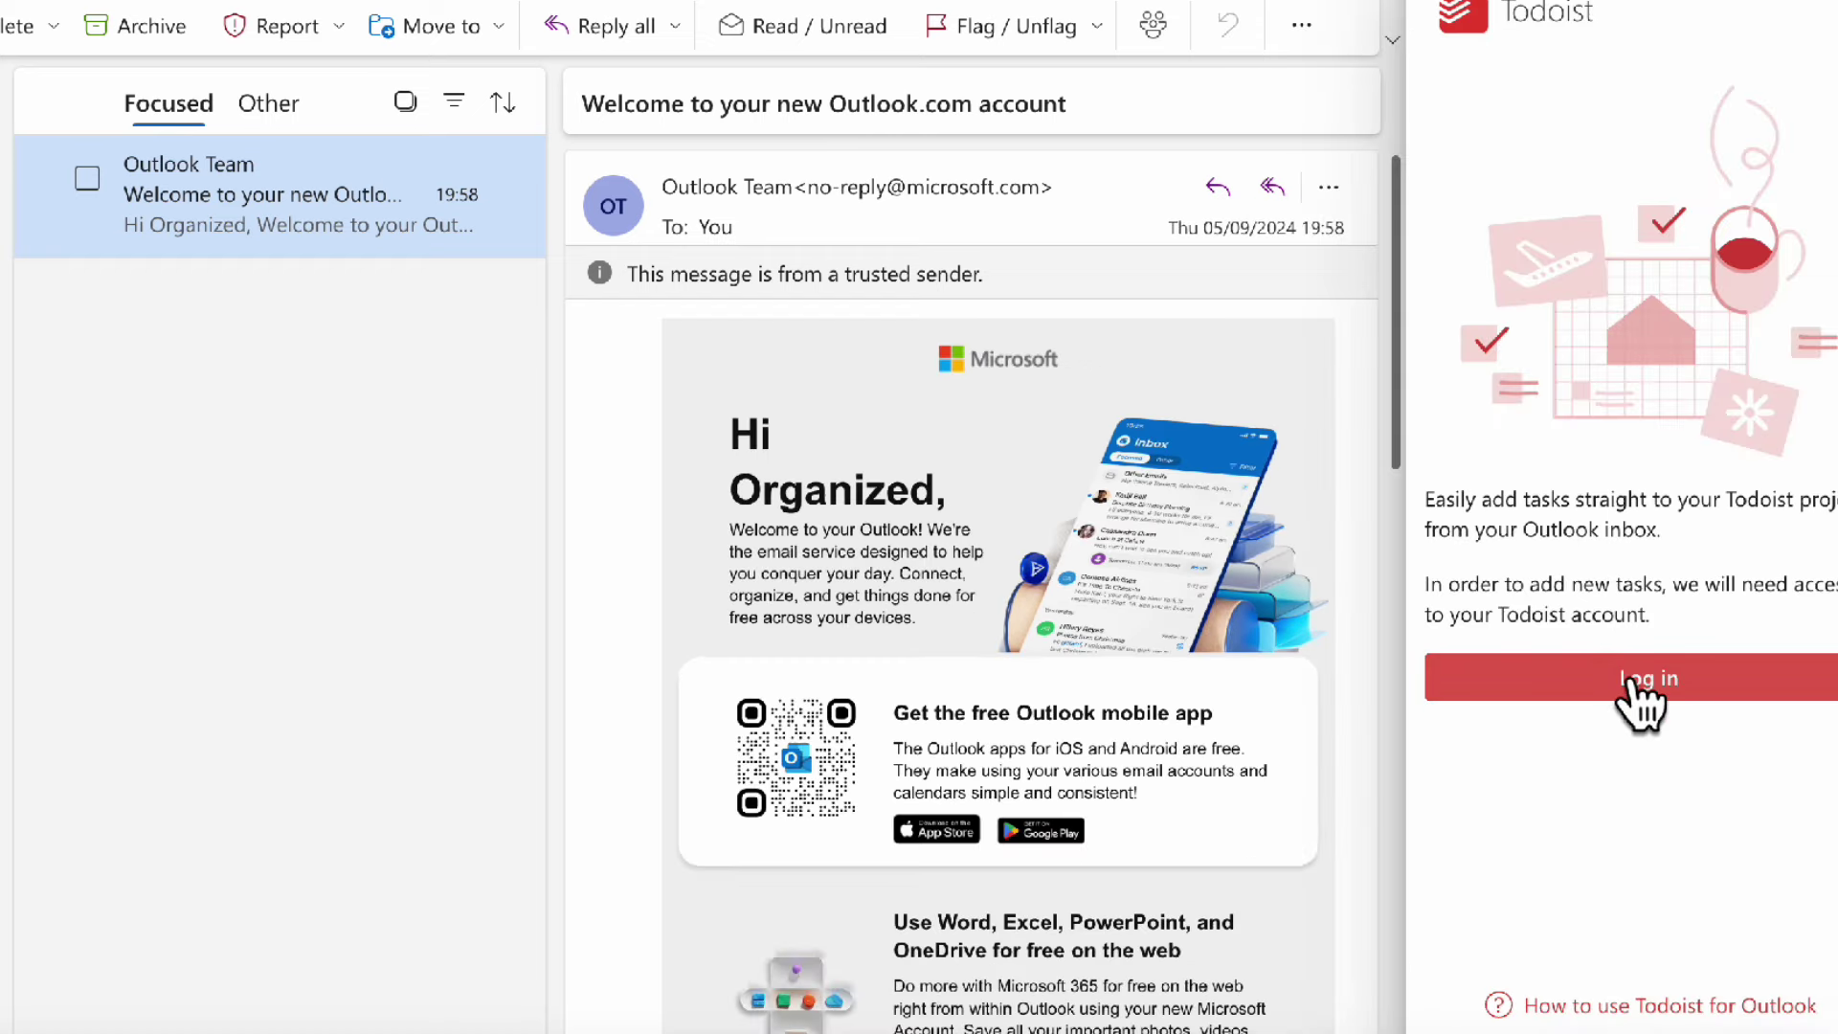
click(1639, 680)
click(1500, 966)
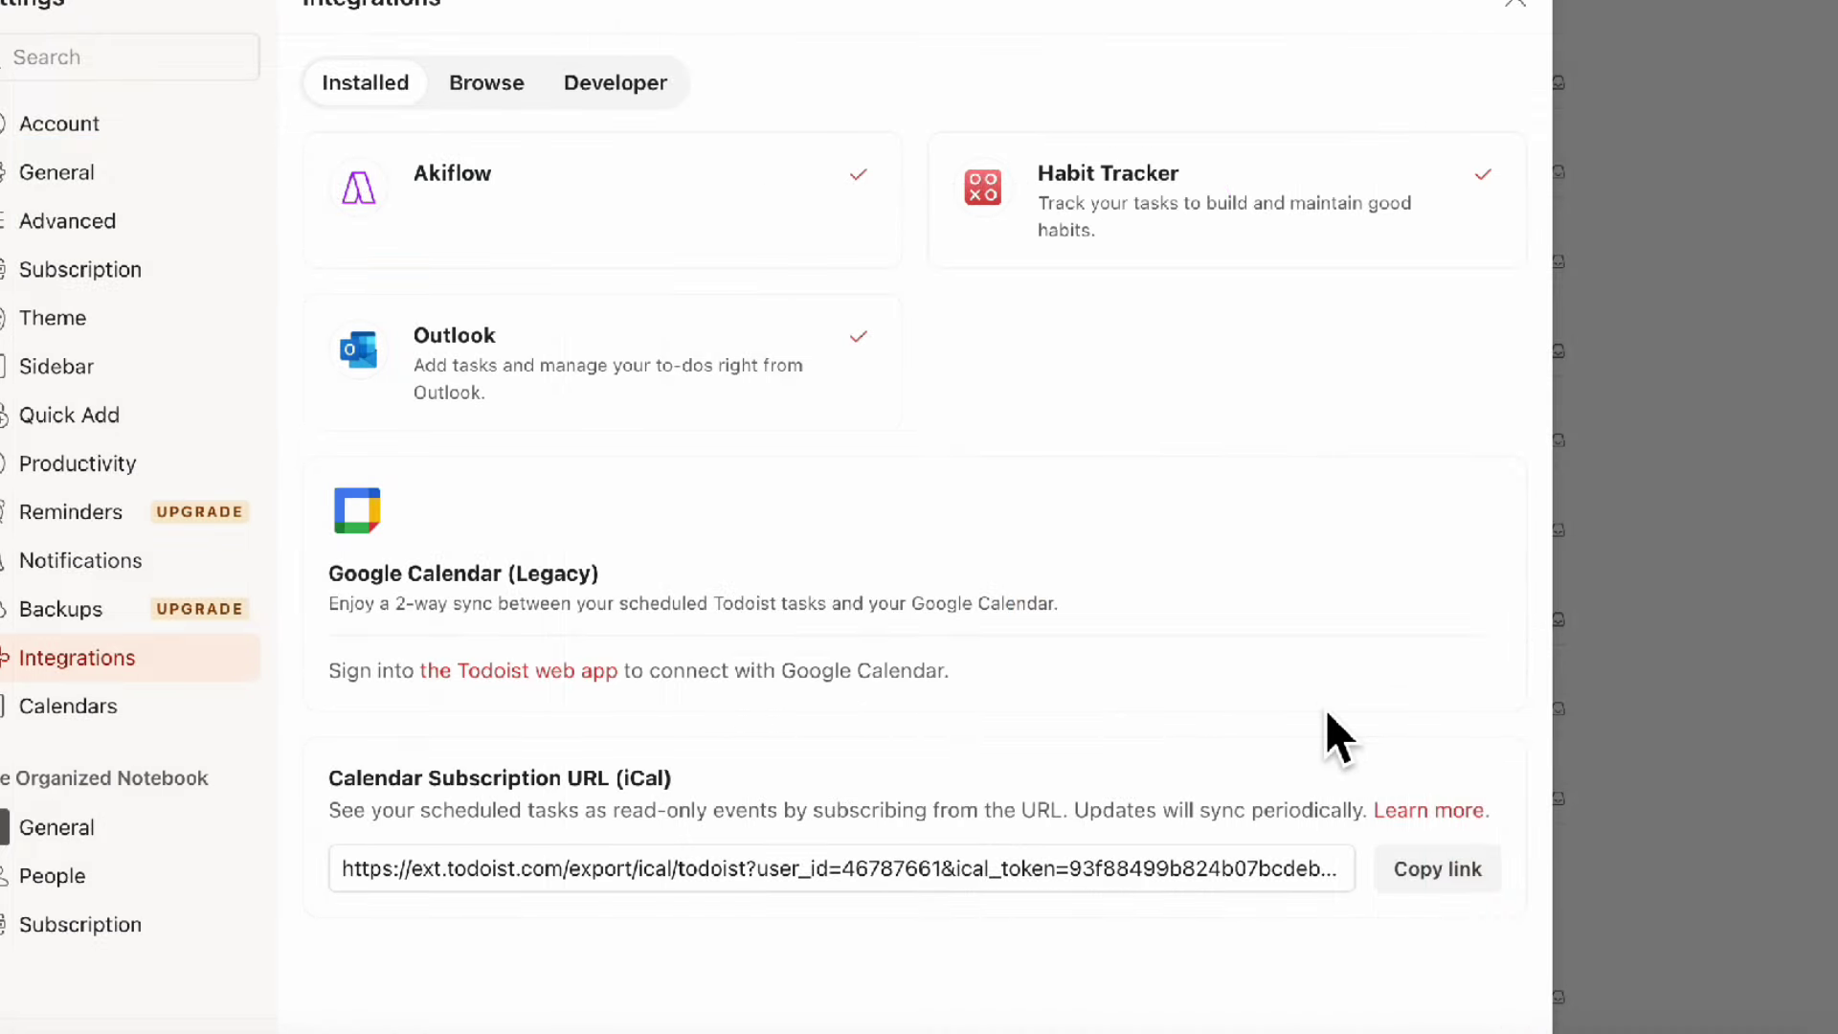
Start adding the Slack integration from Todoist's integration catalogue.
click(502, 86)
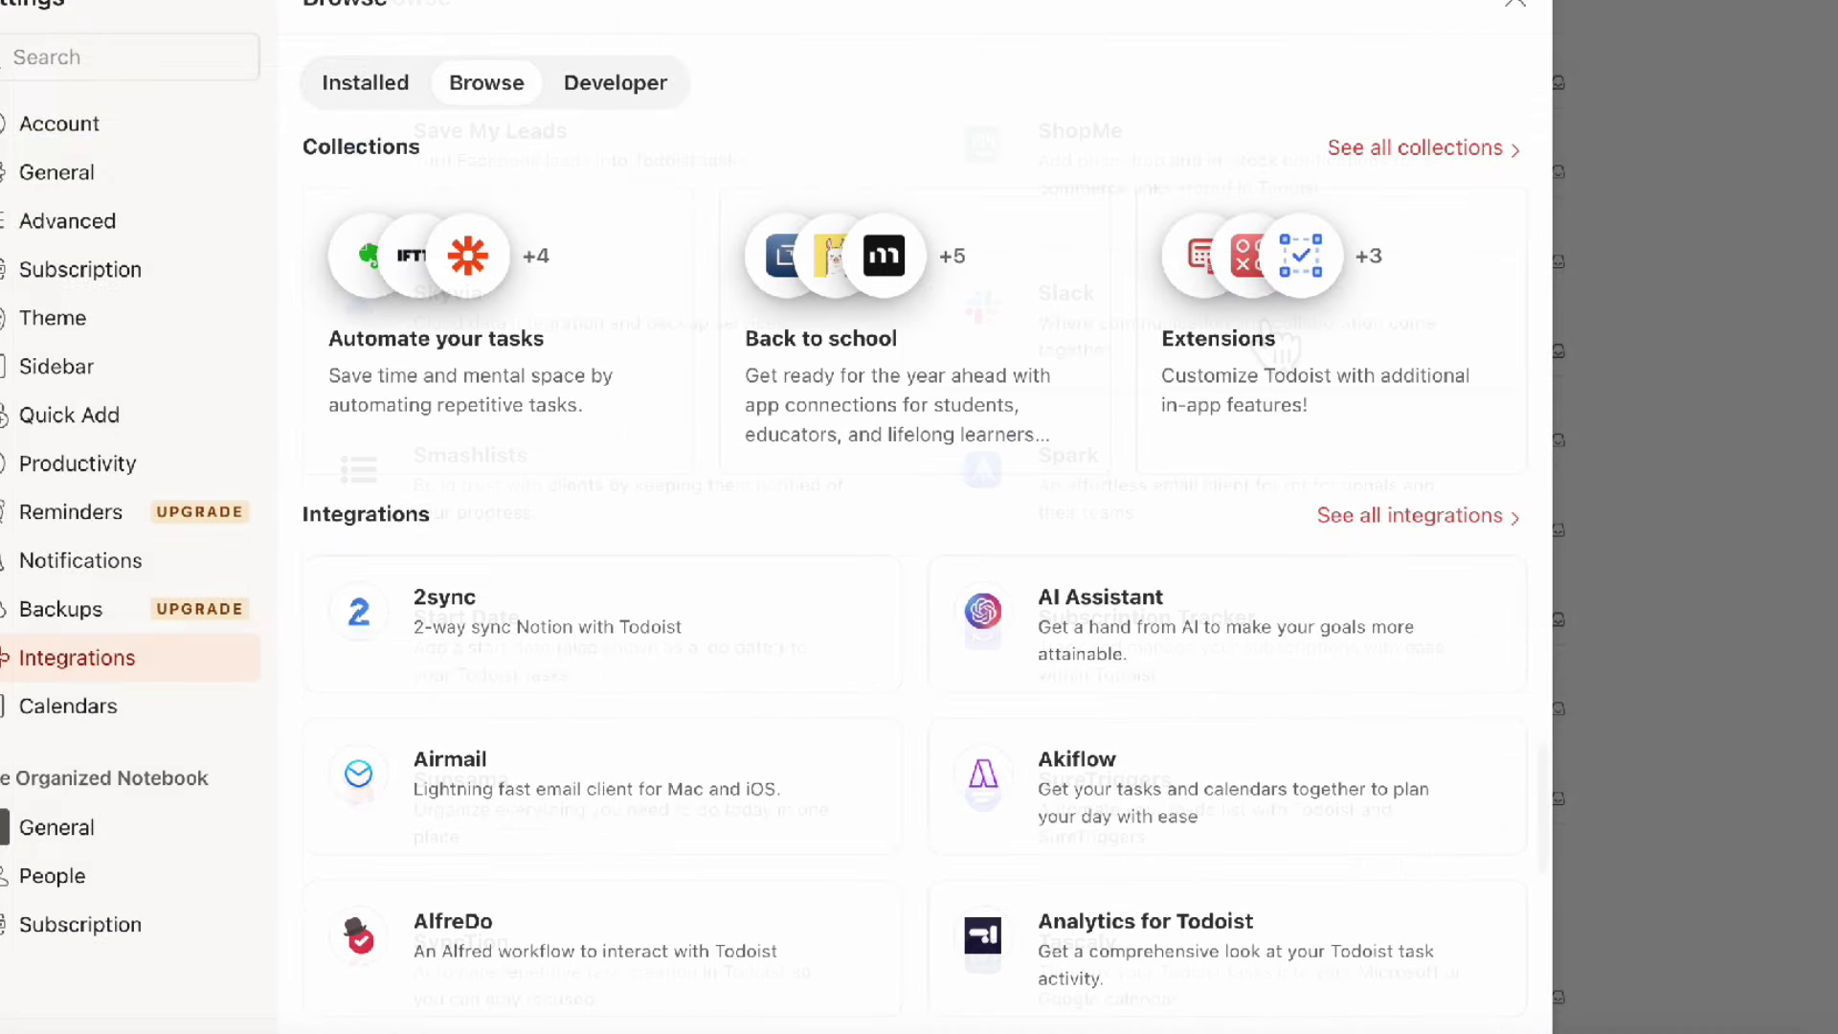
scroll(1230, 362, down, 20)
click(1230, 362)
click(598, 209)
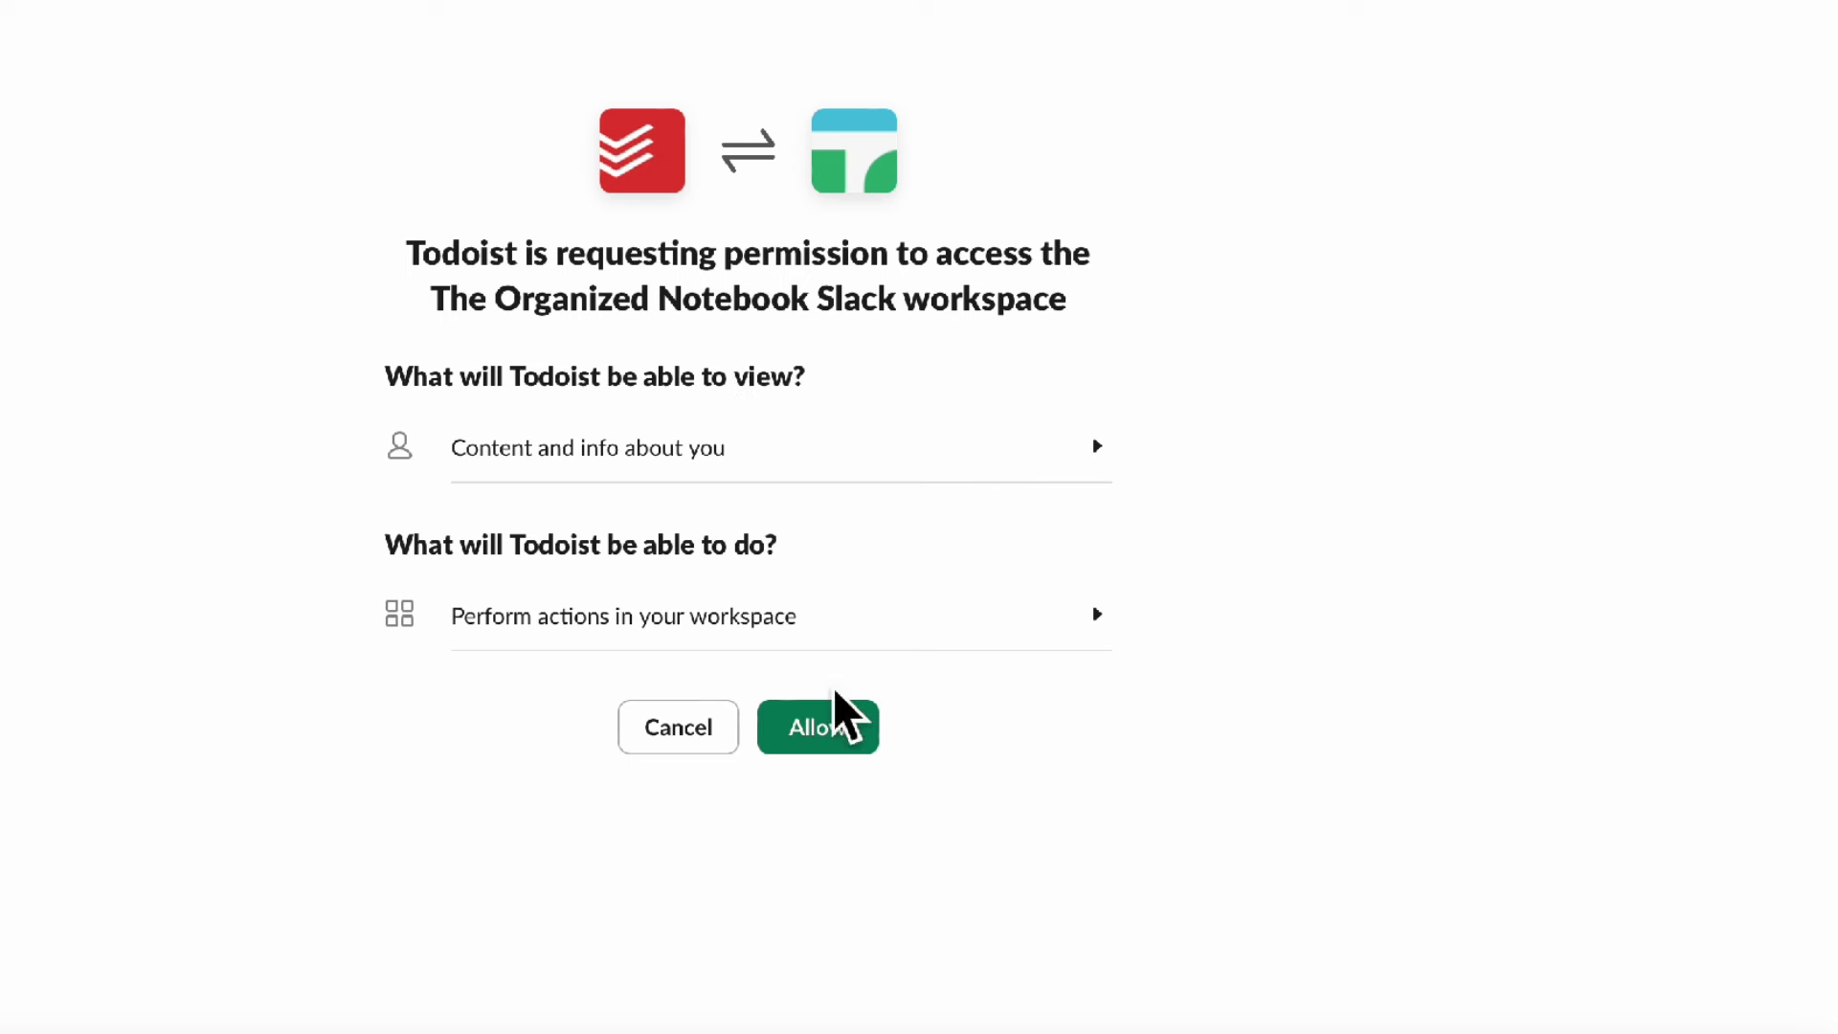
Grant Todoist access to the Slack workspace and start a Todoist task from the notion template message.
click(823, 733)
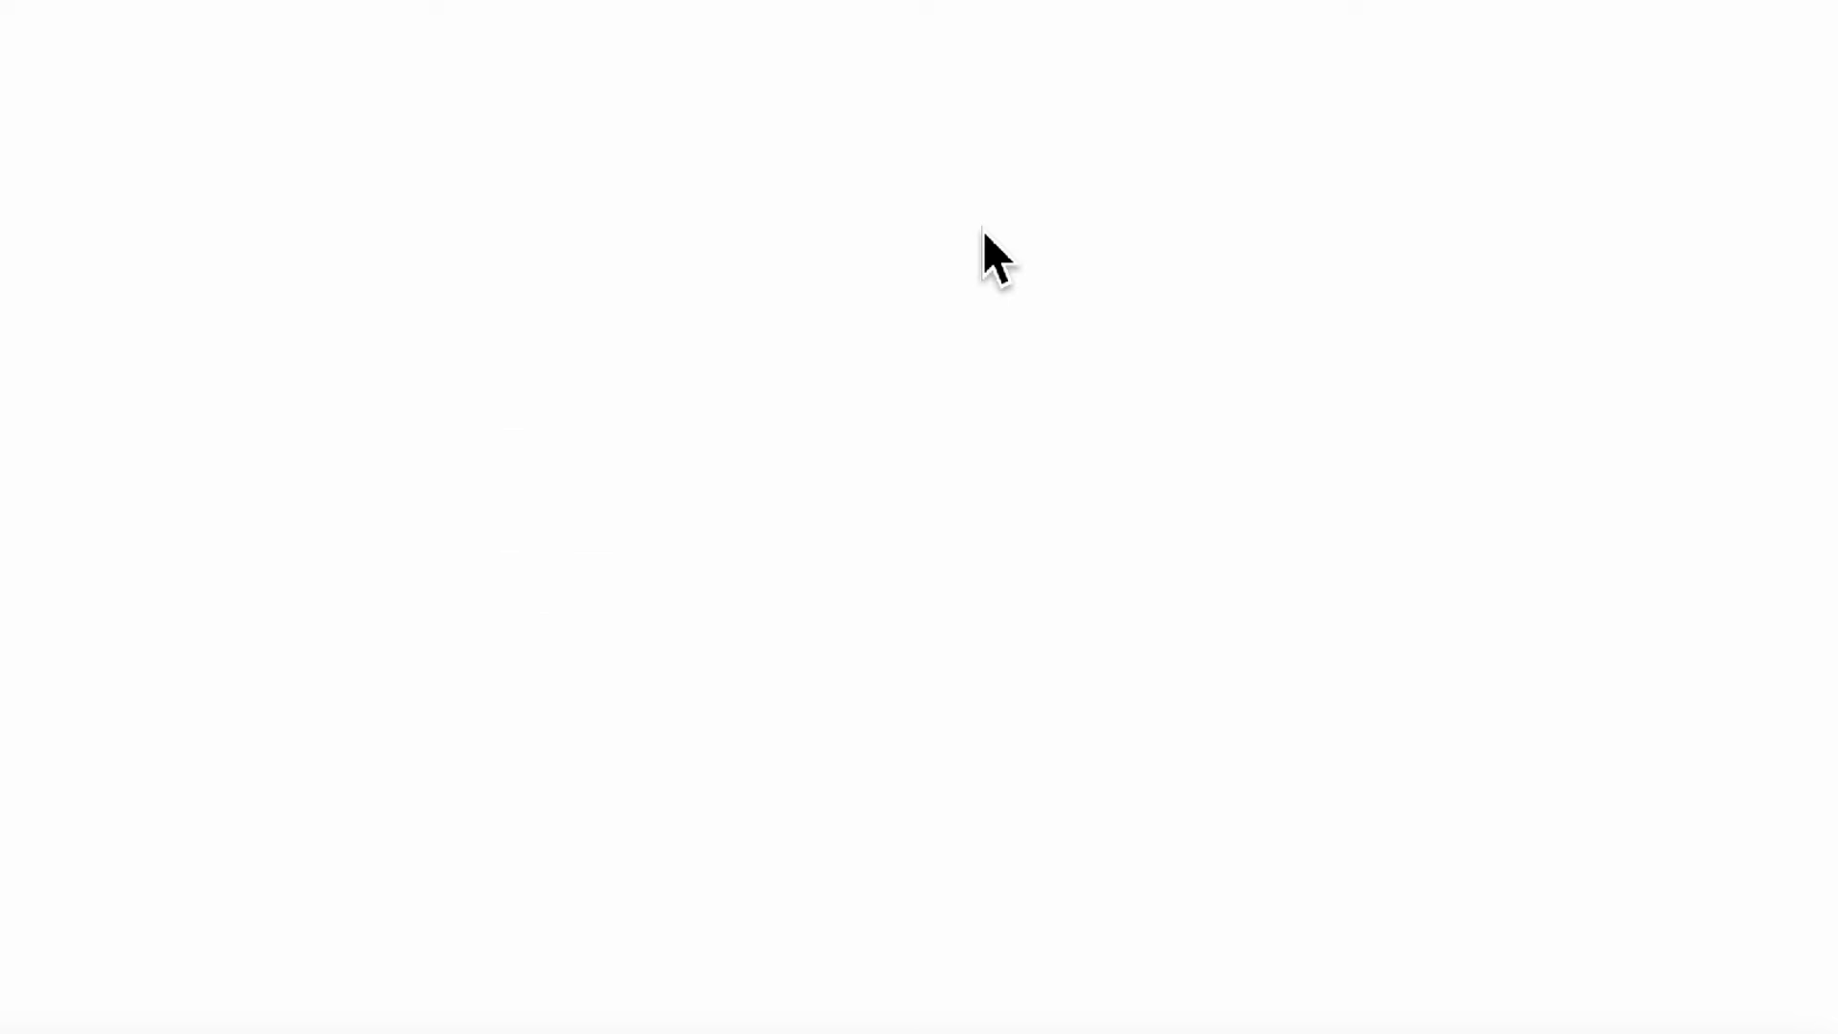
click(1343, 450)
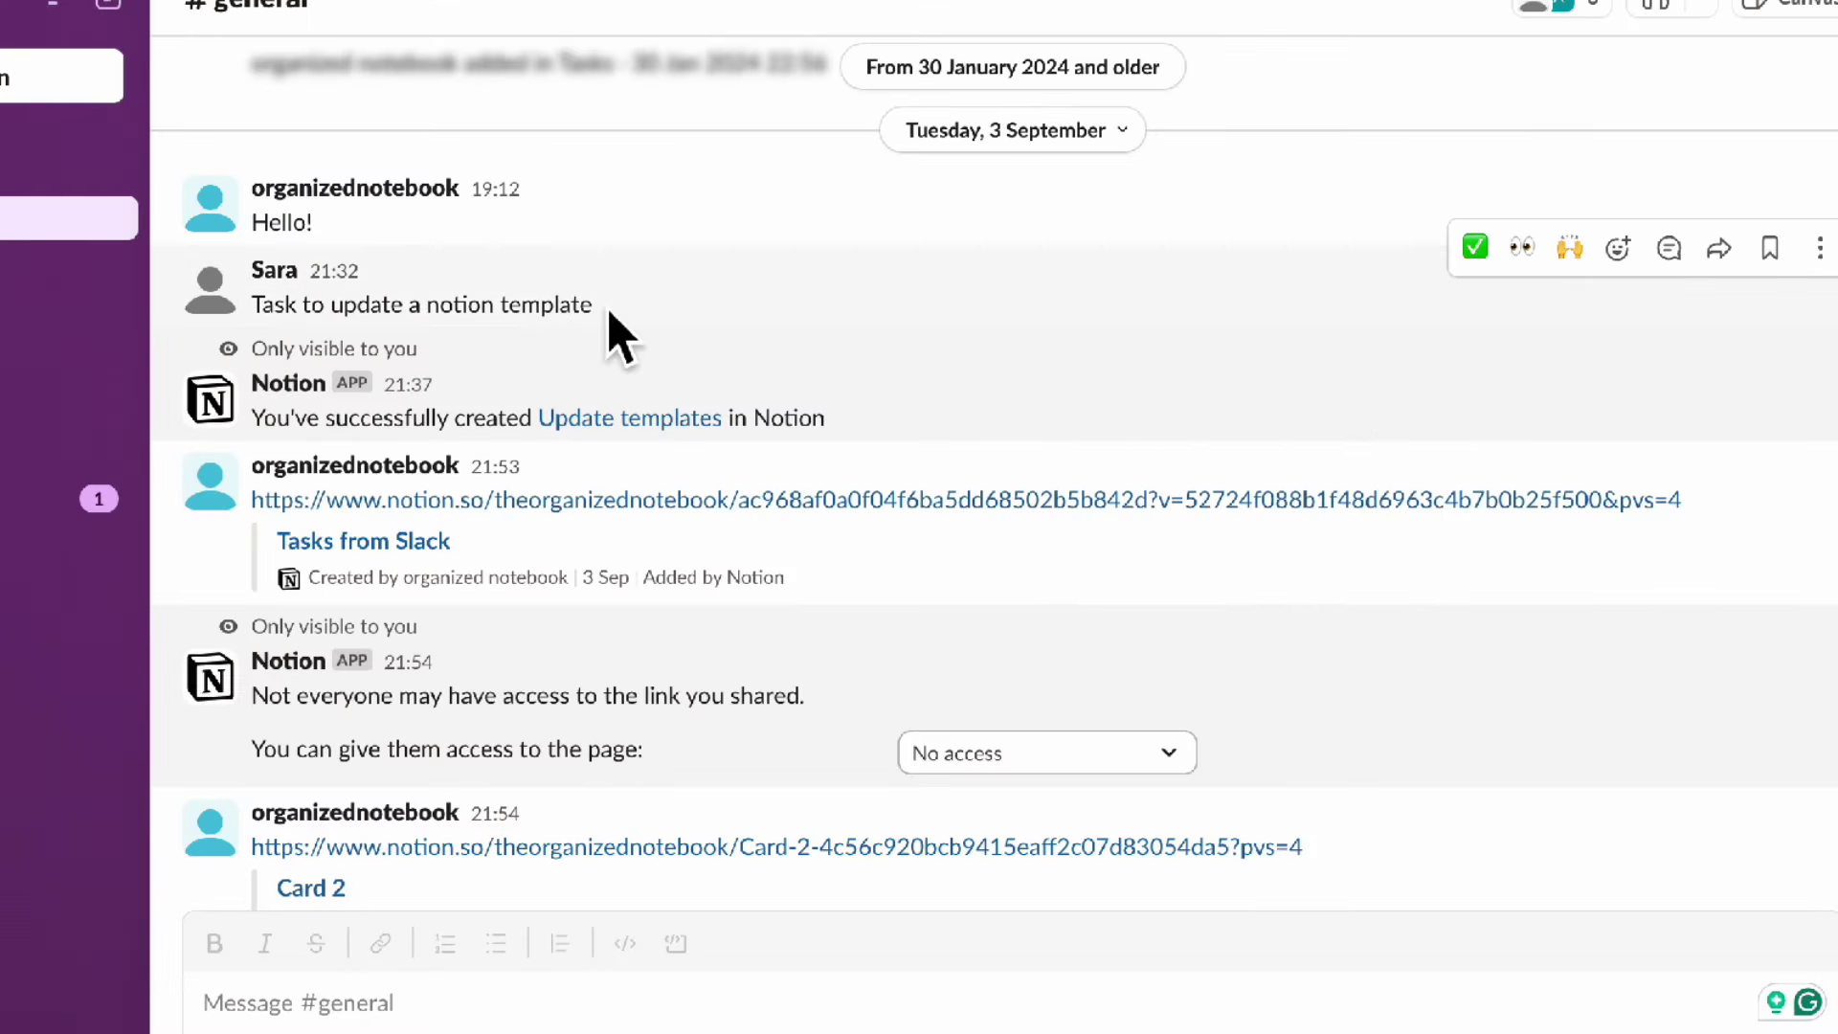
click(1815, 251)
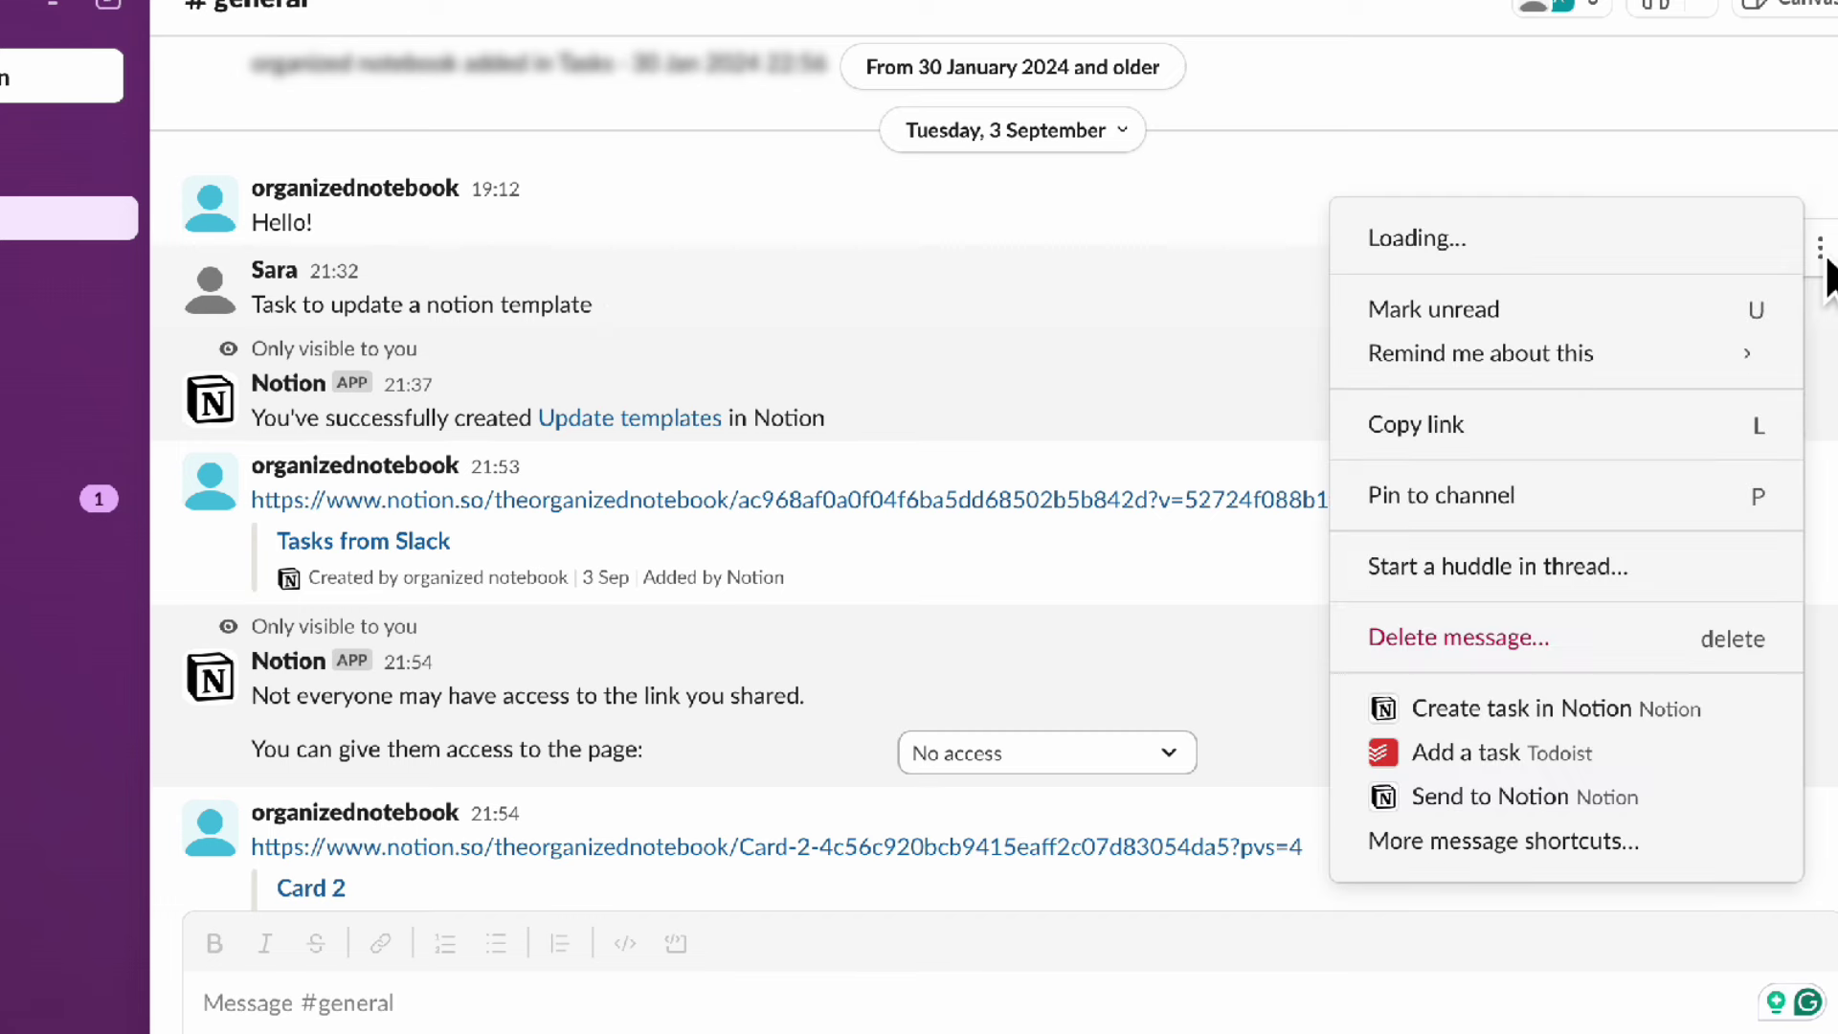
click(1532, 756)
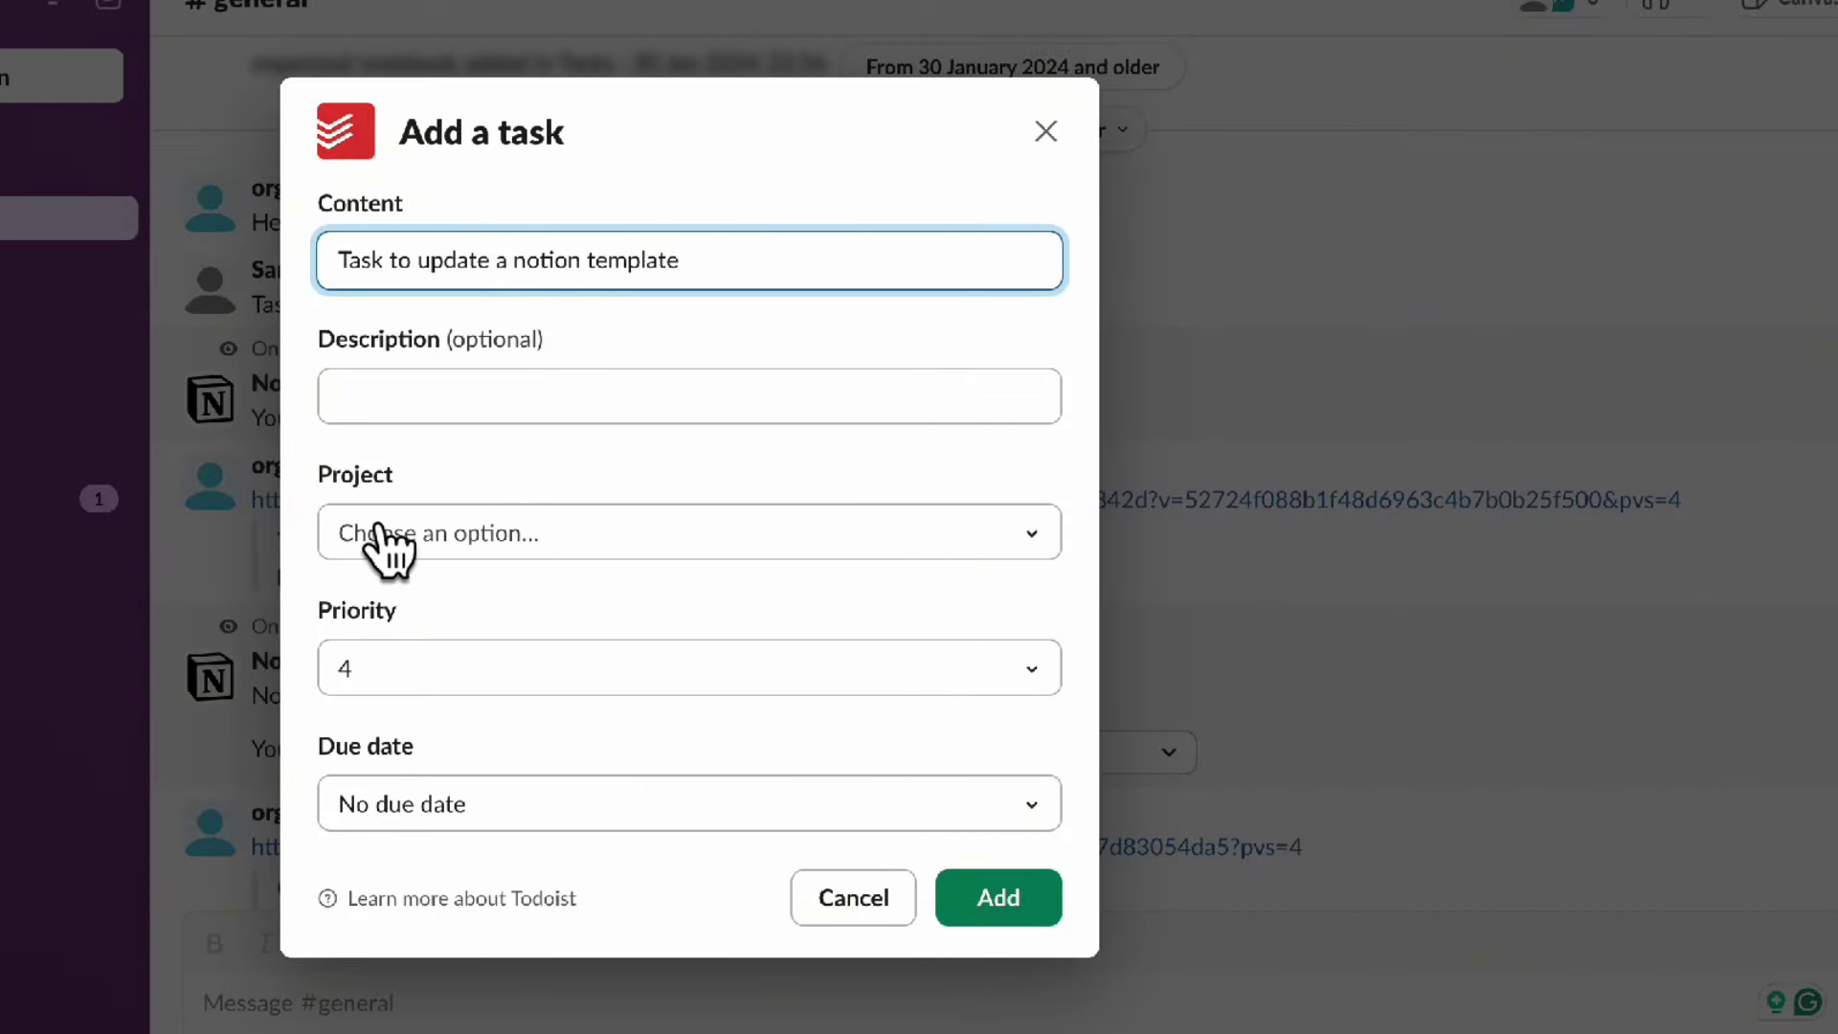
File 'Task to update a notion template' in the Inbox project and add it.
click(486, 540)
click(517, 651)
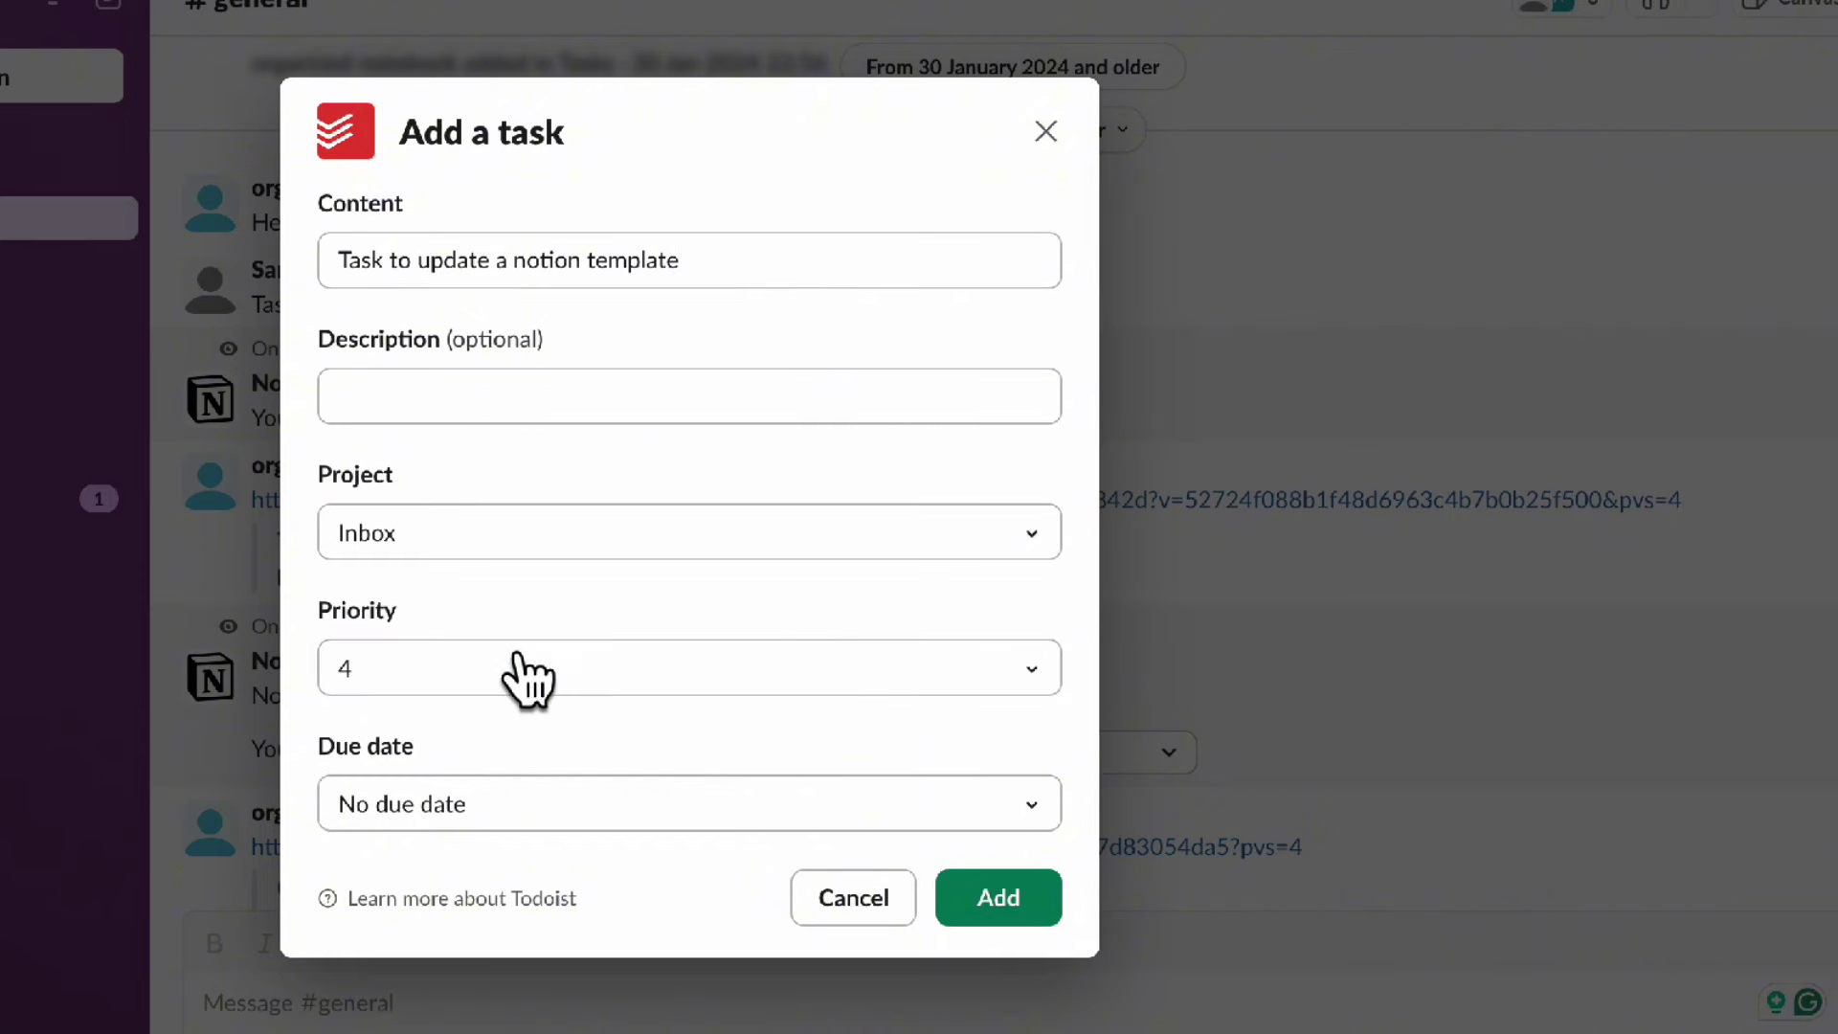
click(1010, 905)
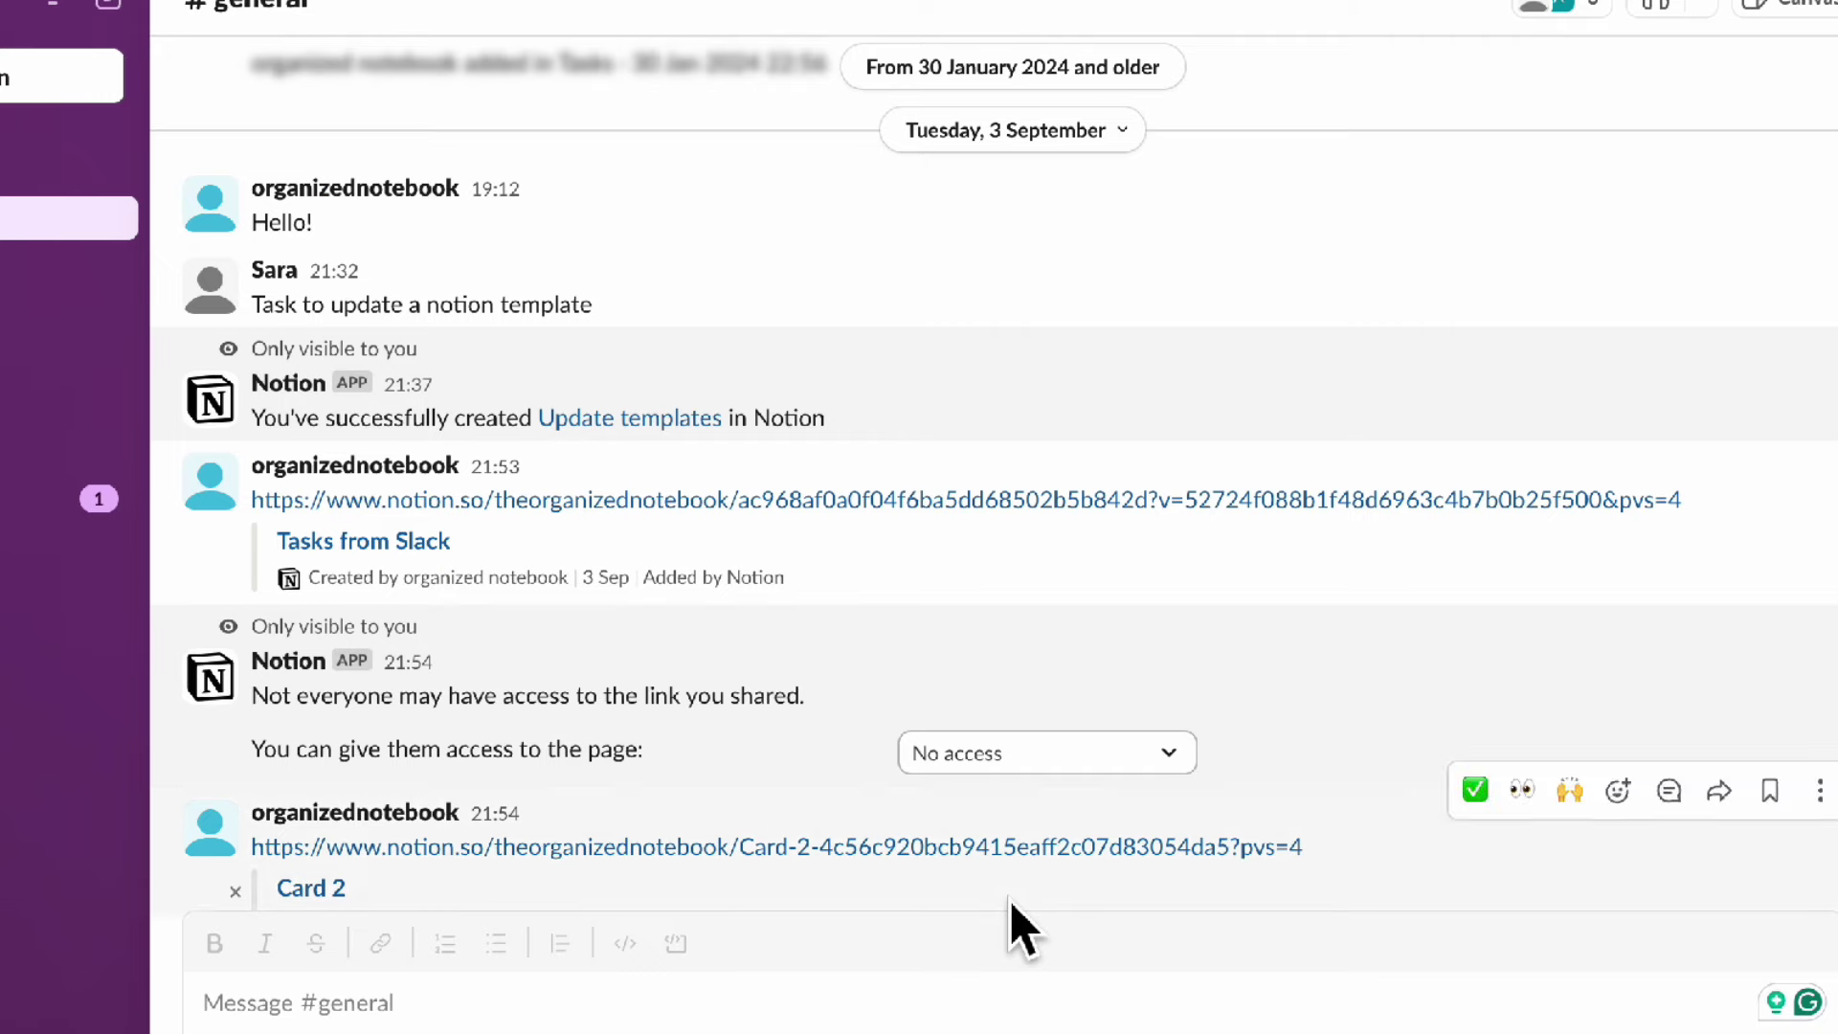
scroll(957, 756, down, 5)
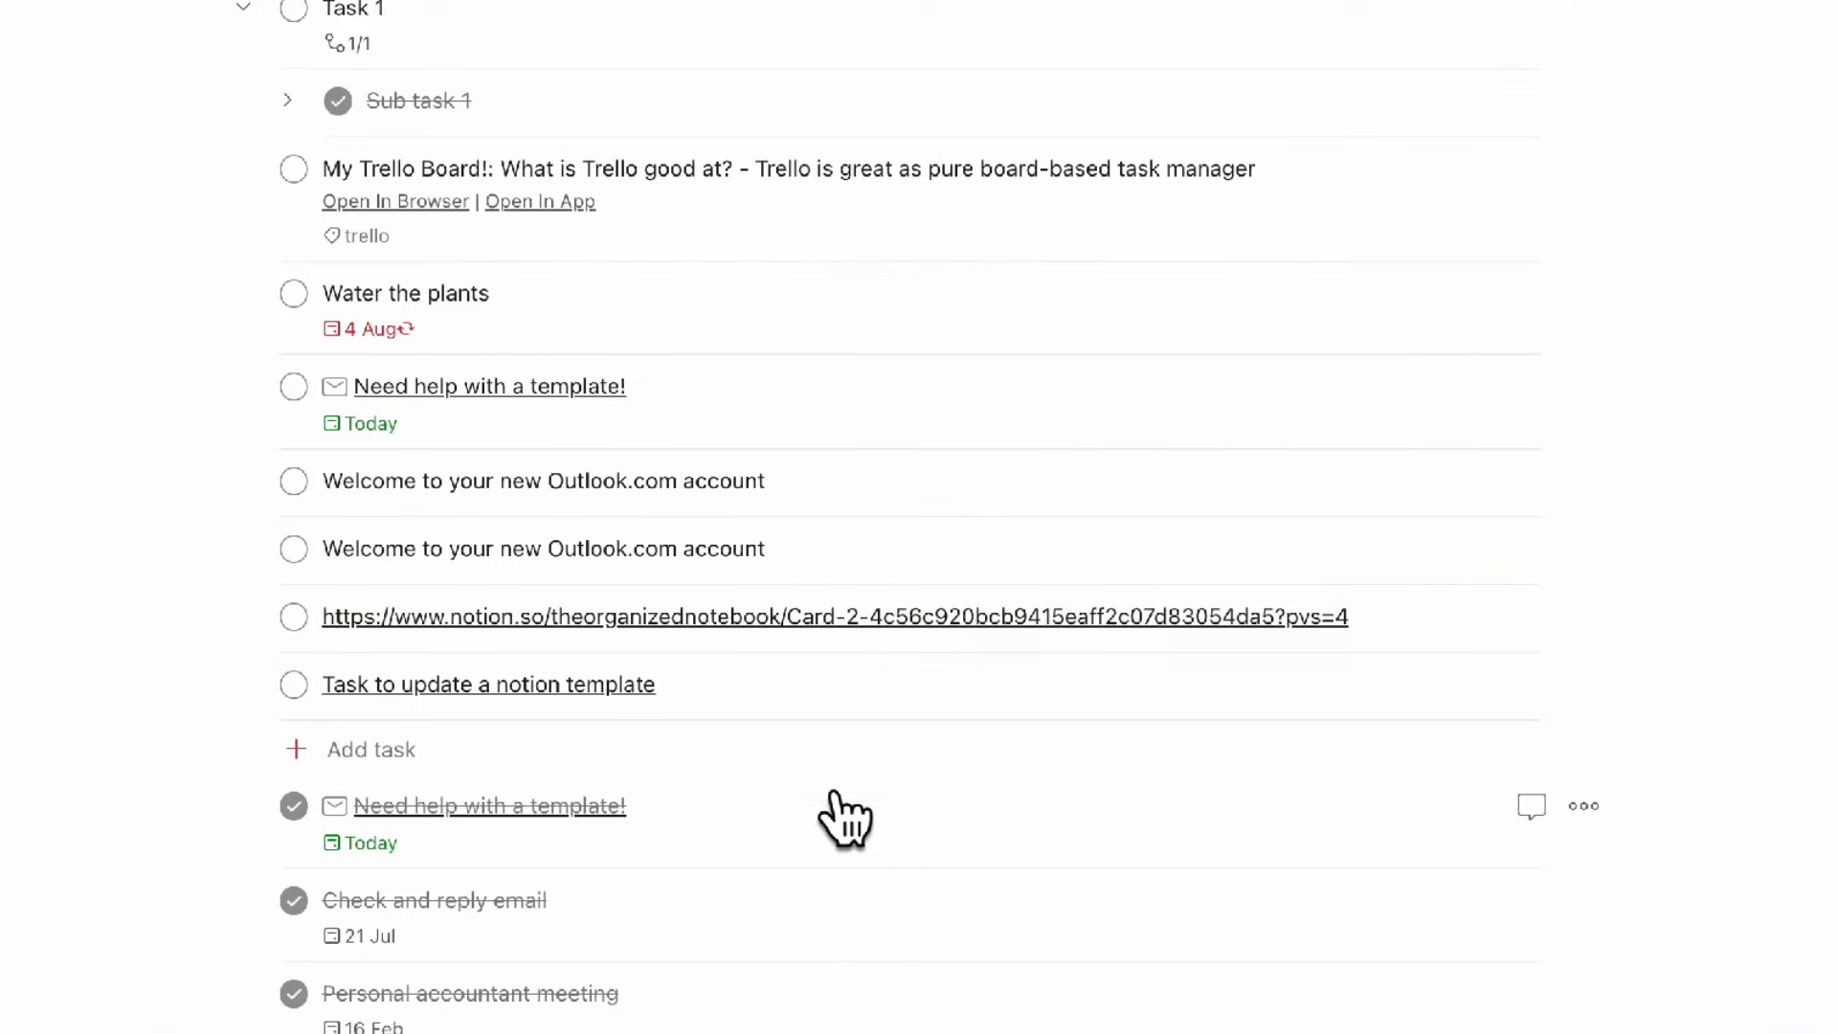
scroll(840, 815, up, 5)
scroll(842, 818, up, 10)
scroll(842, 818, down, 13)
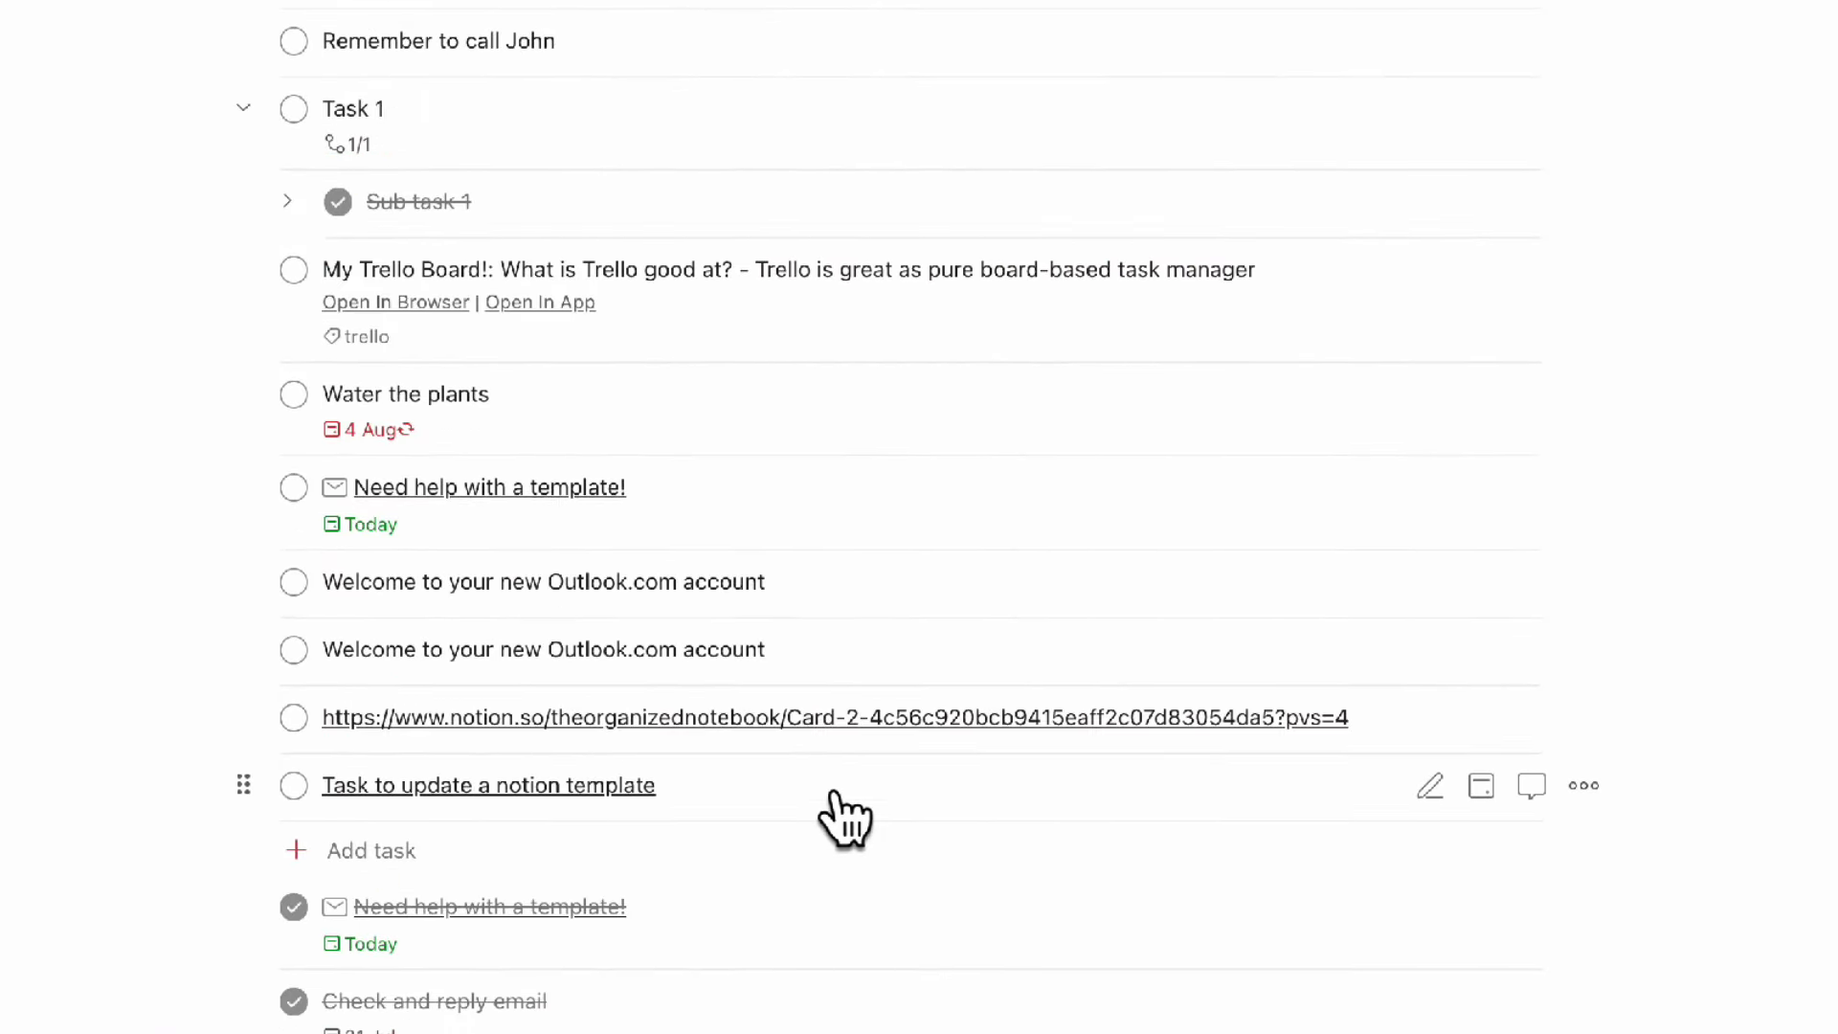
scroll(840, 808, down, 3)
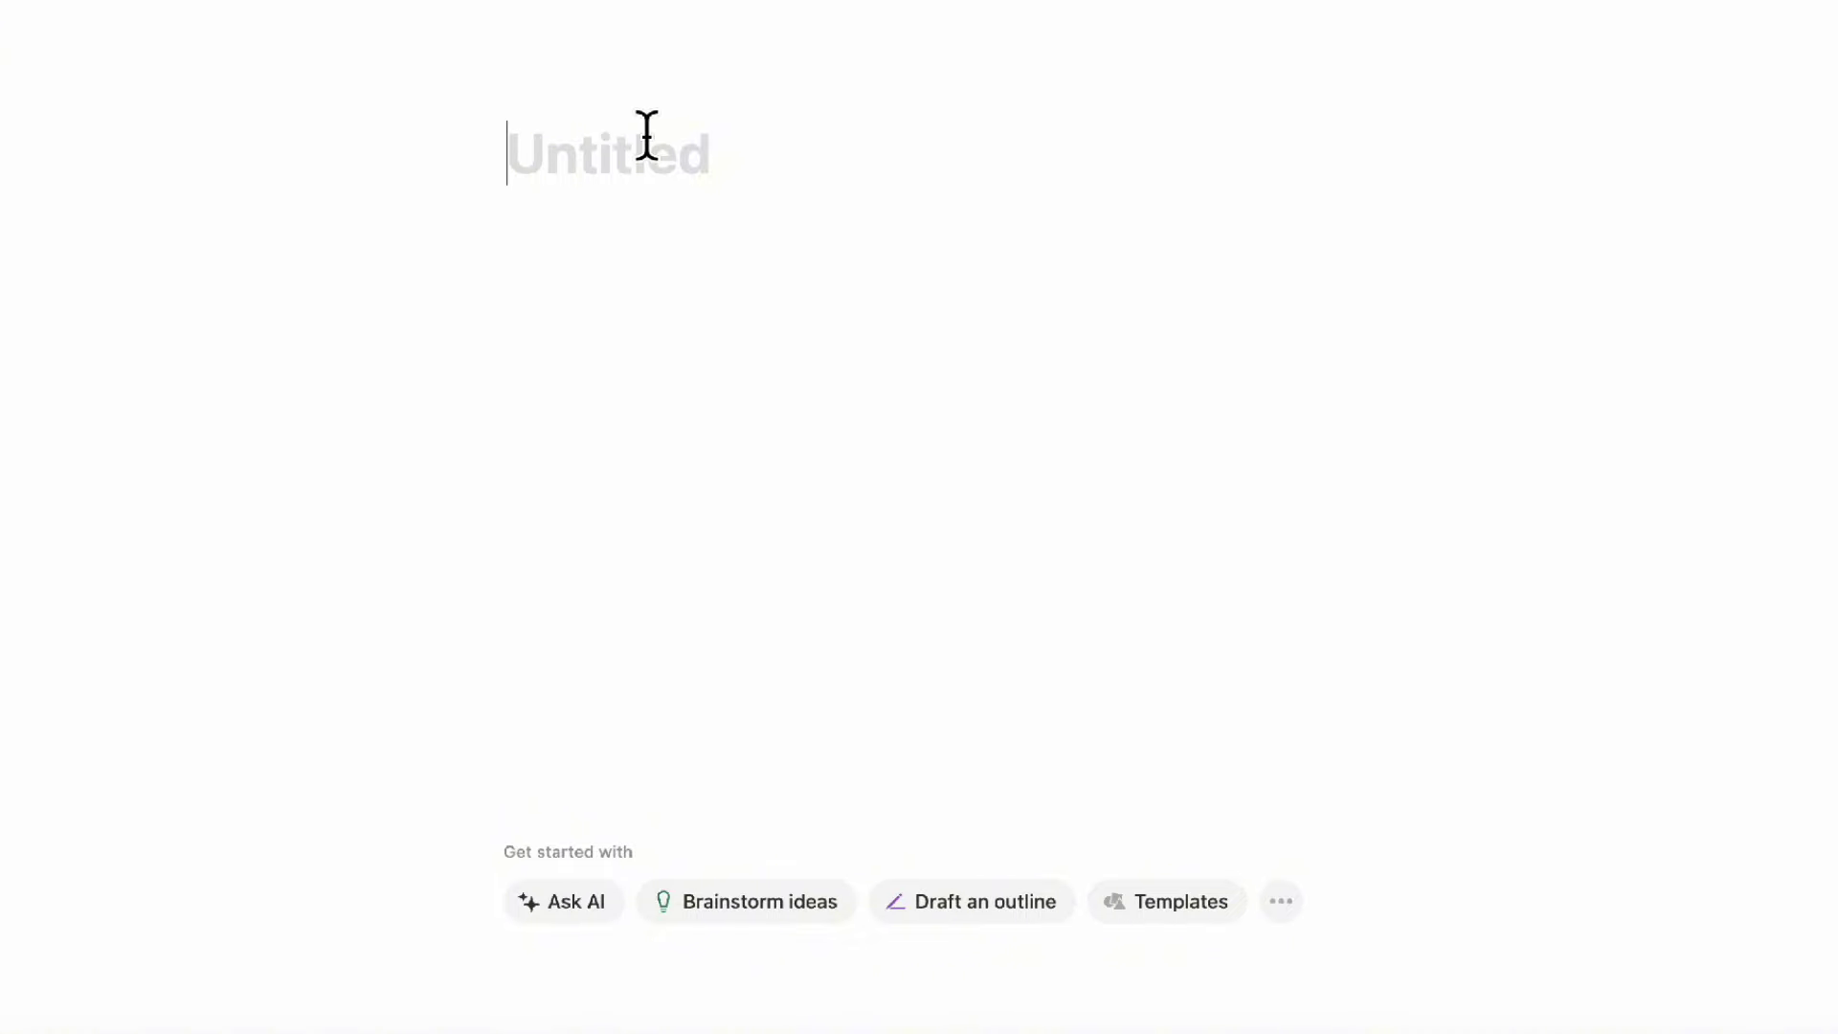
Title the page 'Task Database' and insert a new Board view database below it.
text(Task Database)
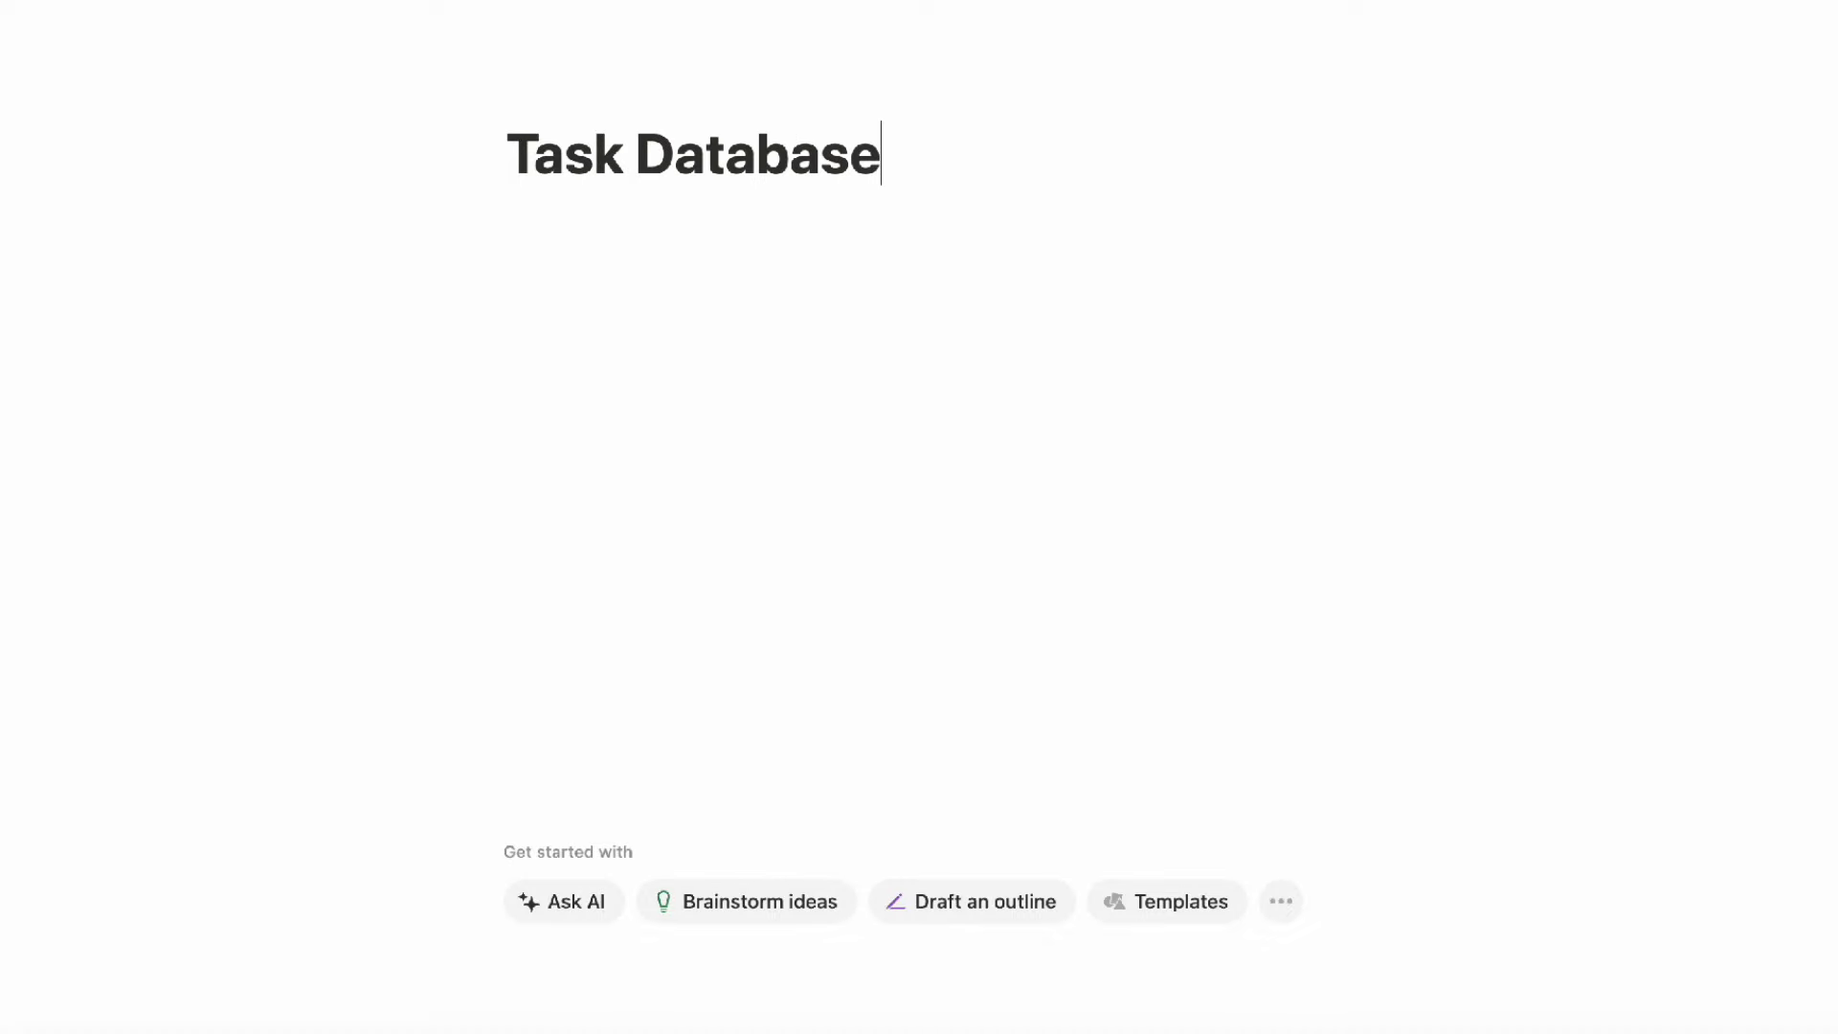
key(Return)
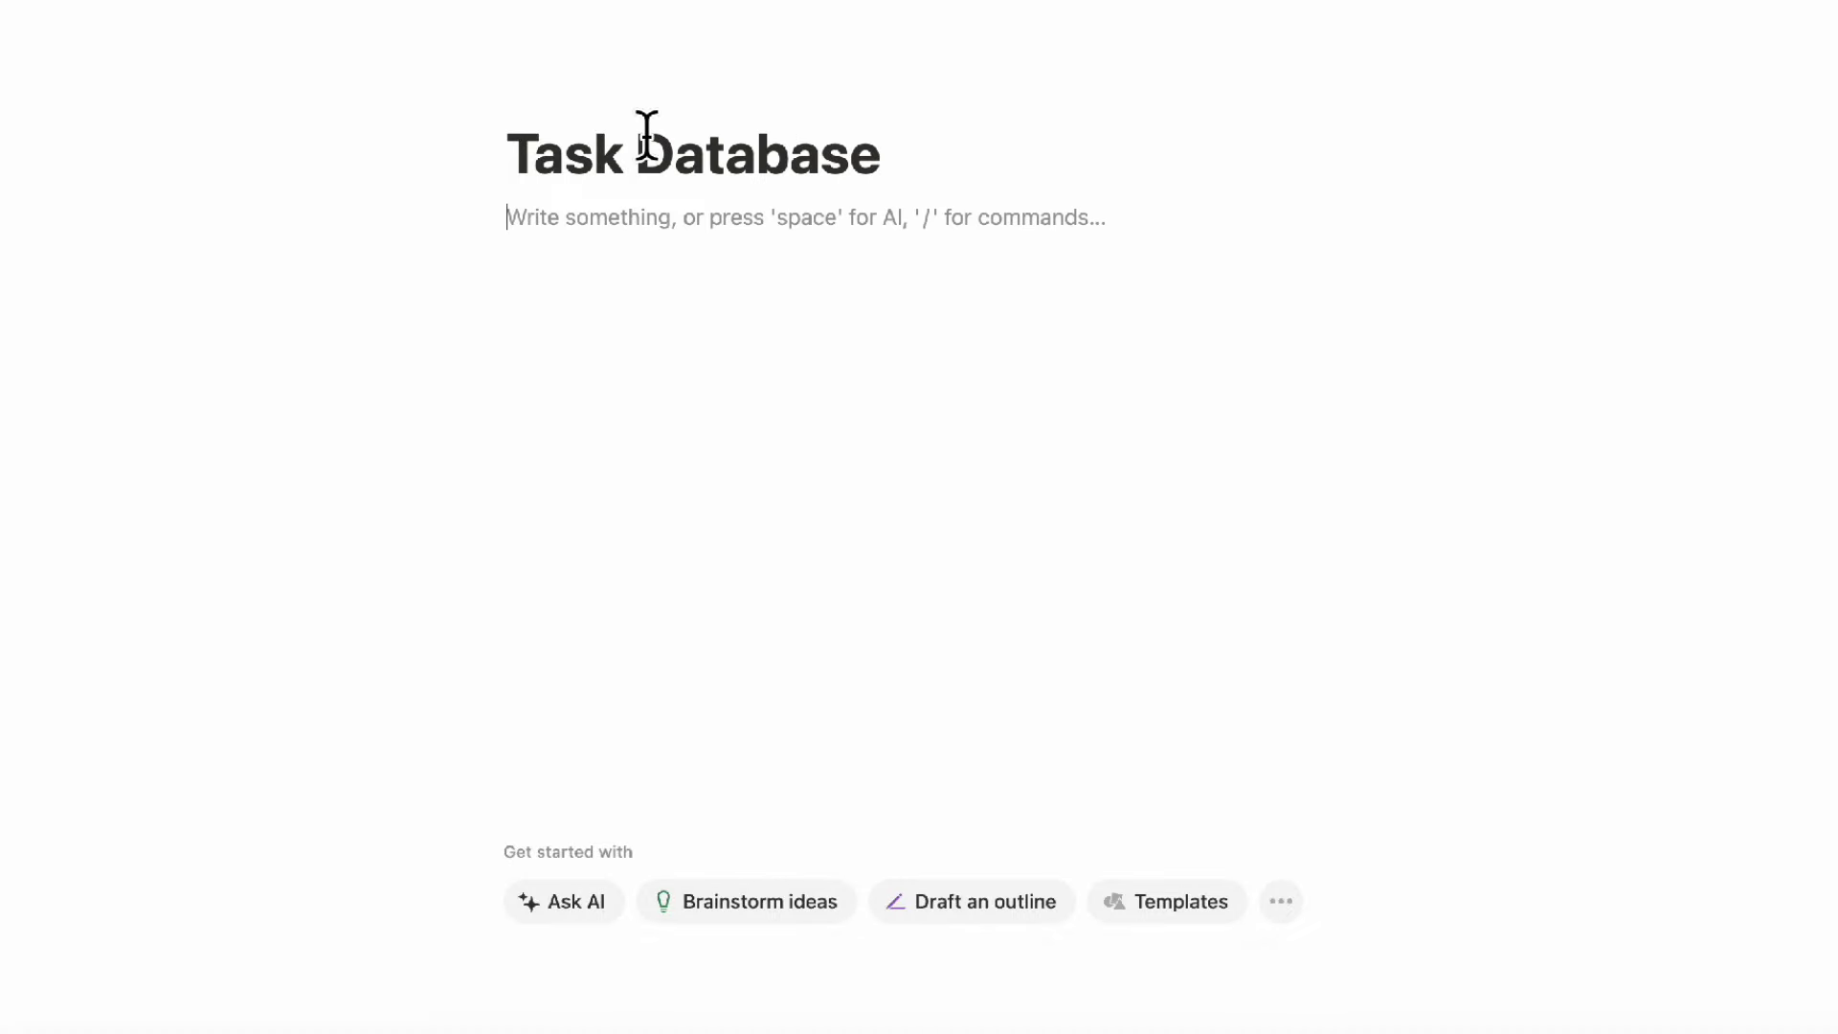
text(/board)
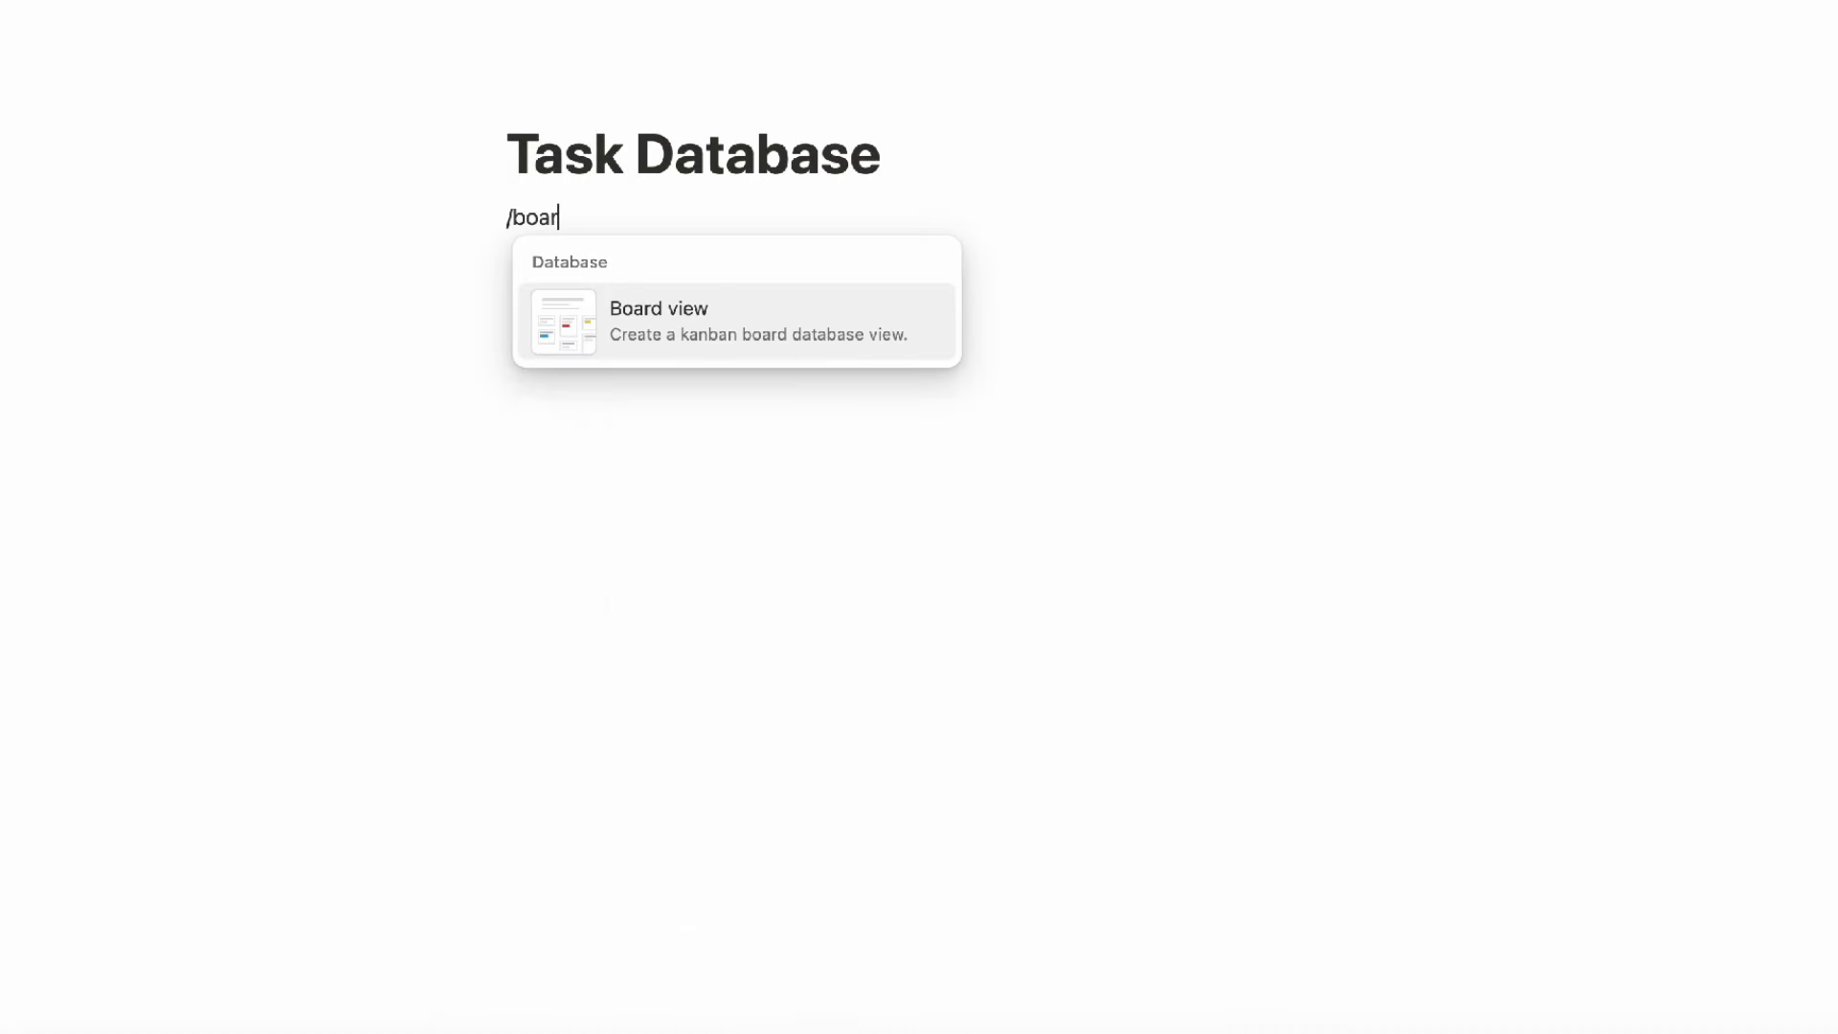
click(707, 347)
click(1570, 407)
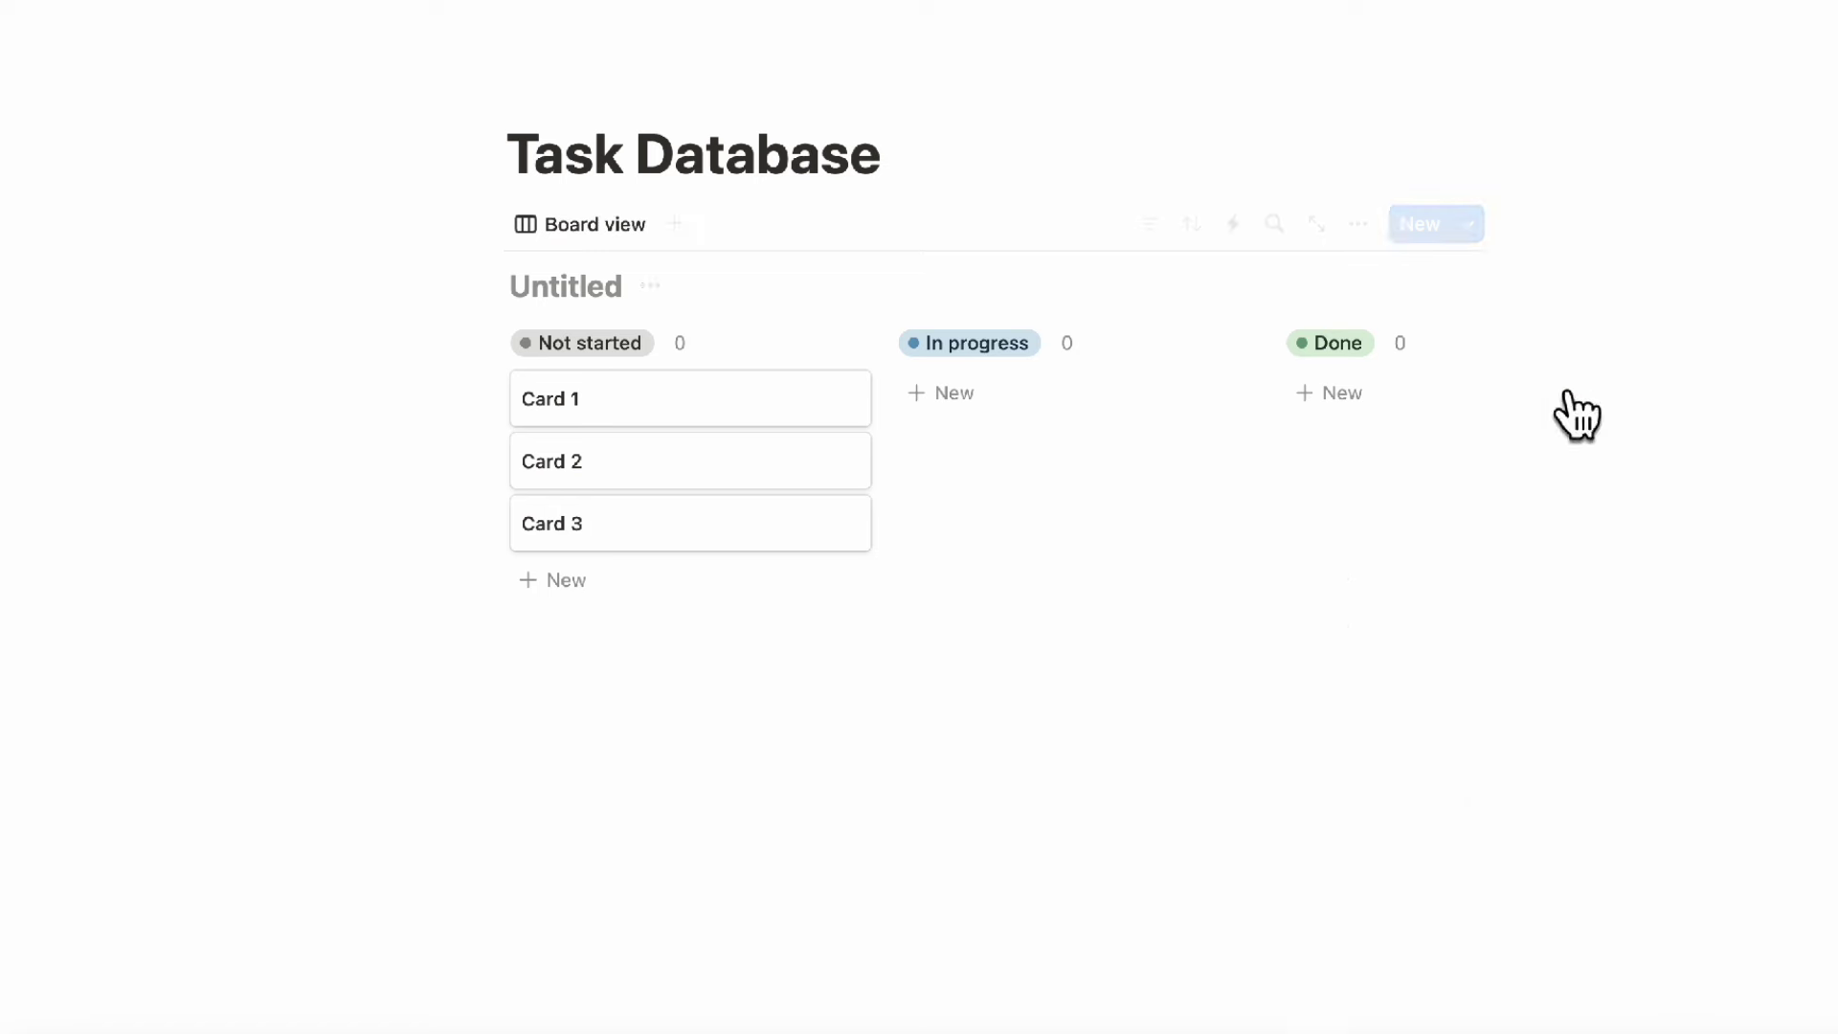
Rename the board's Untitled database to 'Task Database', then return to Slack.
mouse_move(910, 505)
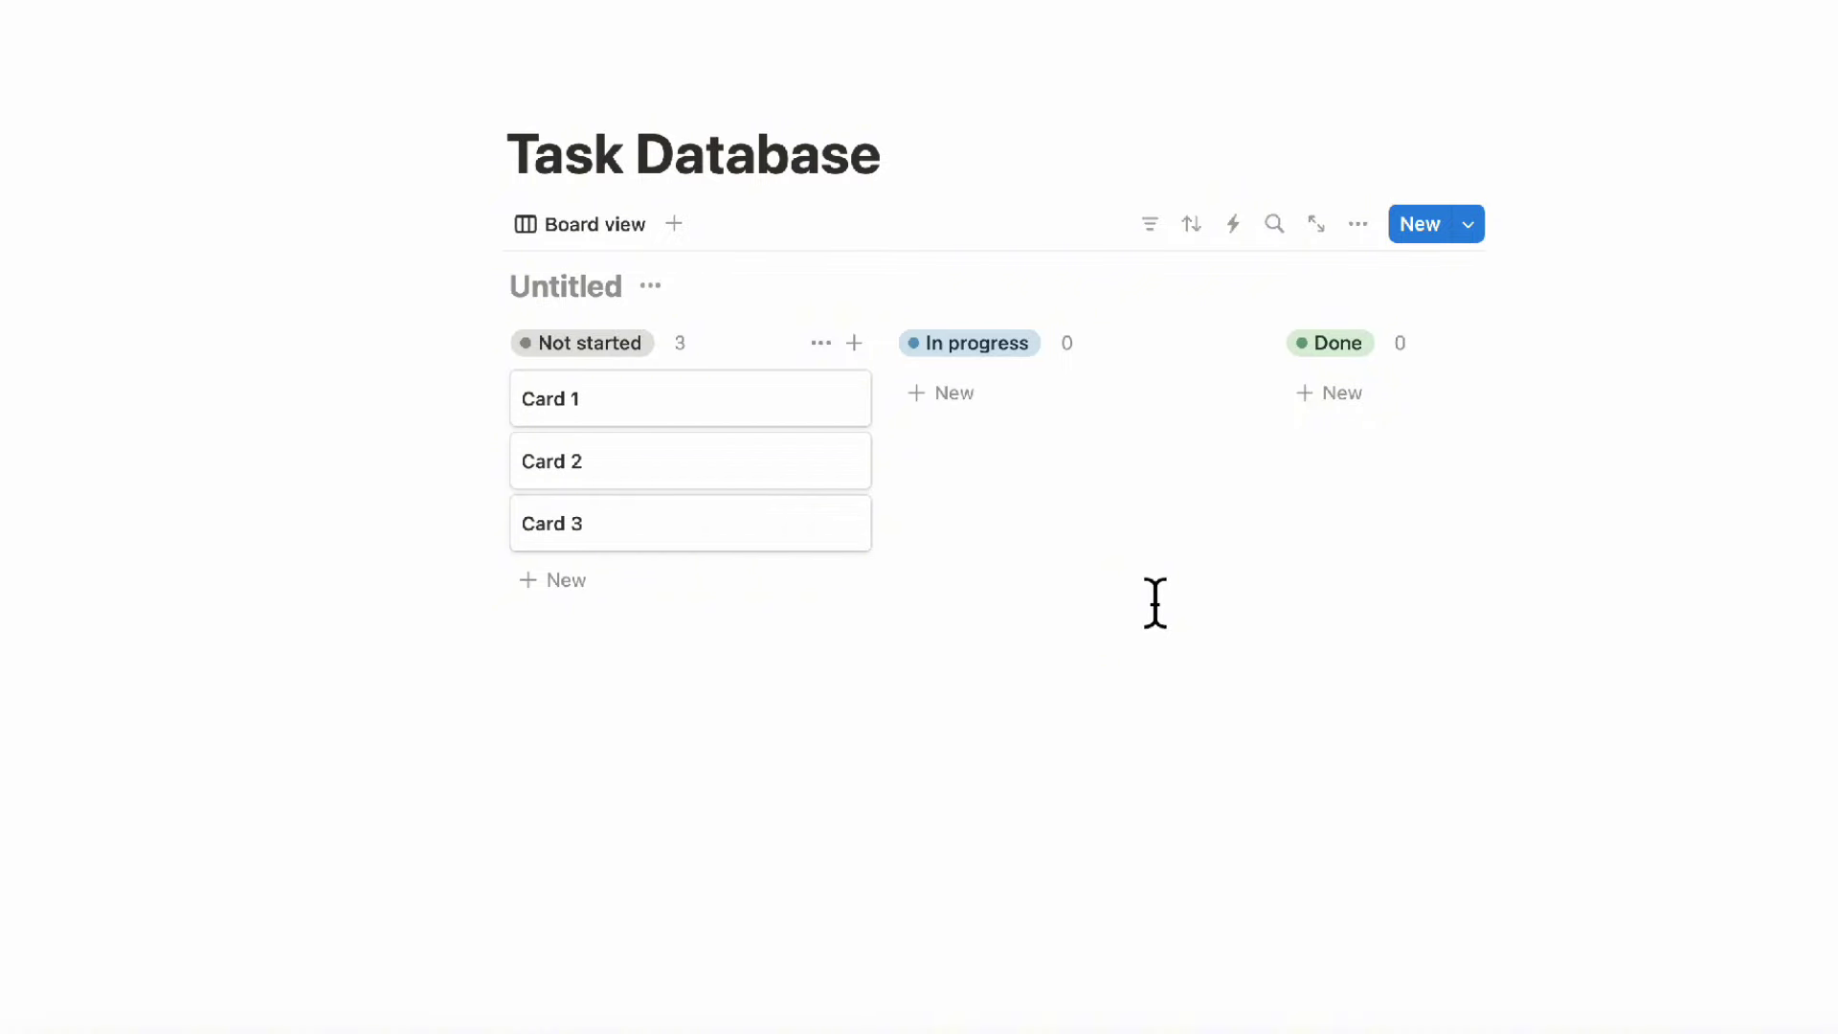
click(572, 312)
text(Task)
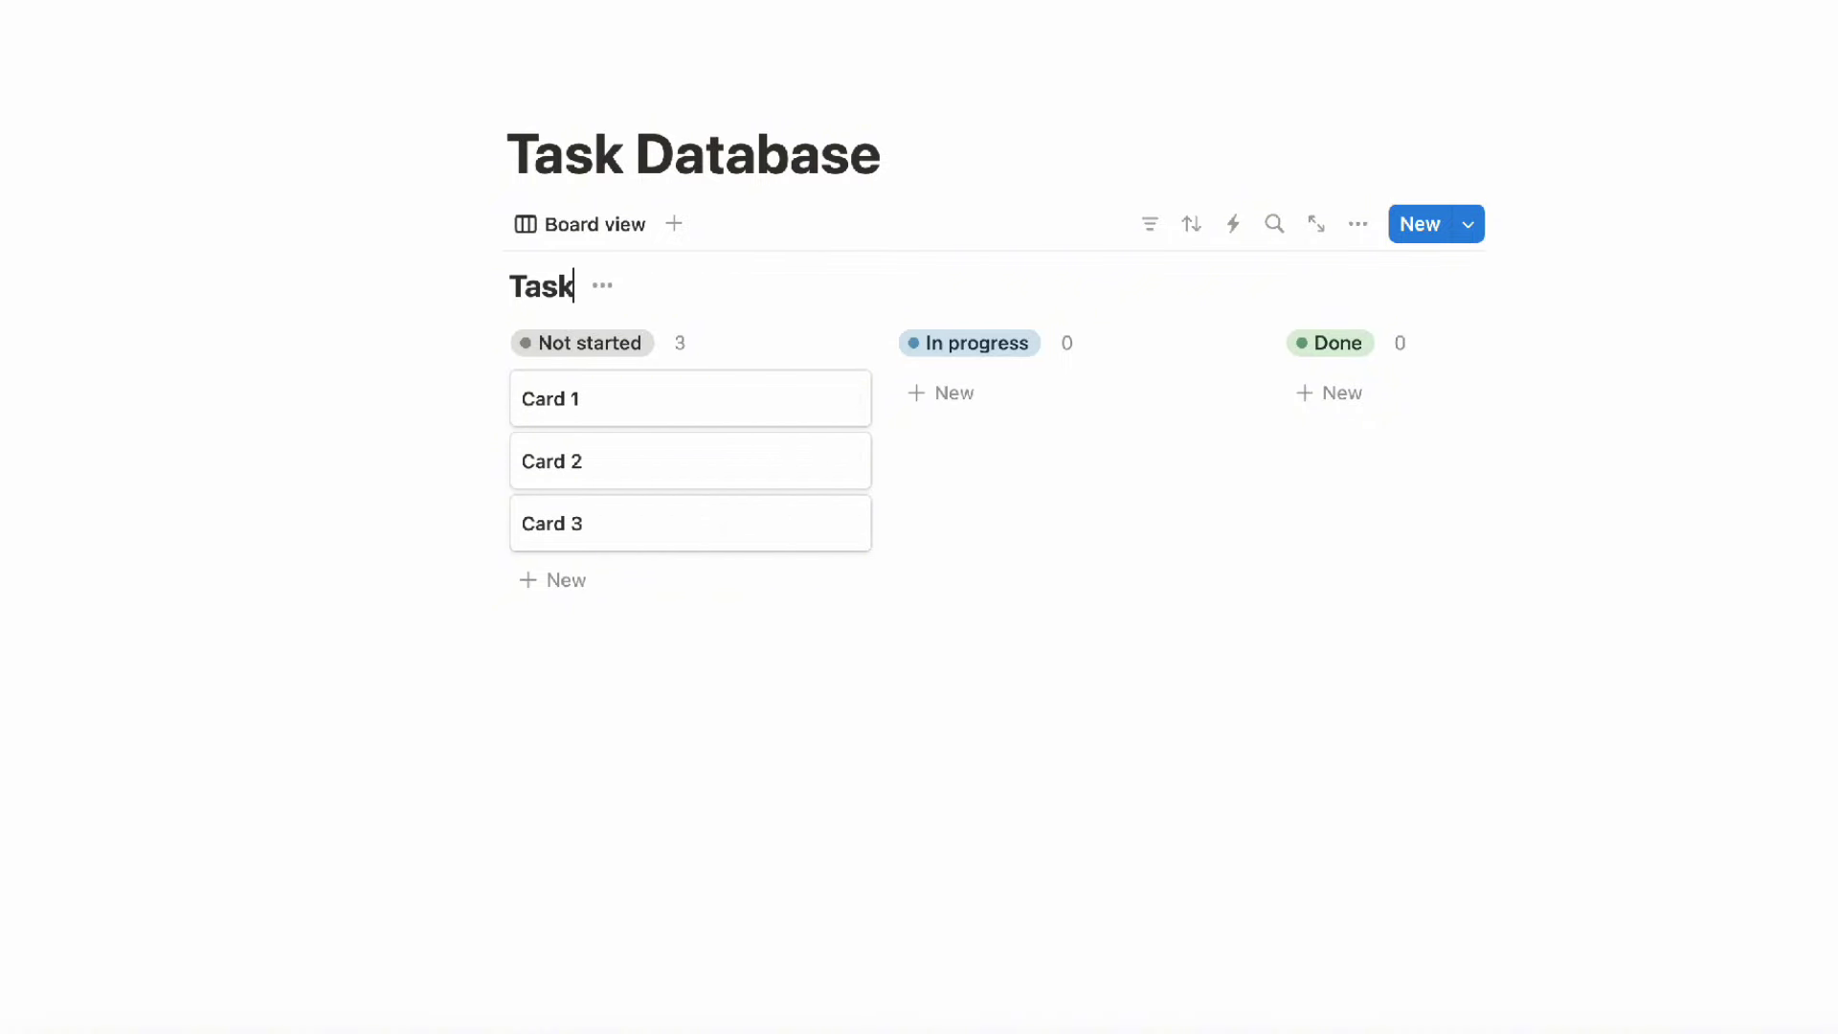
text( Database)
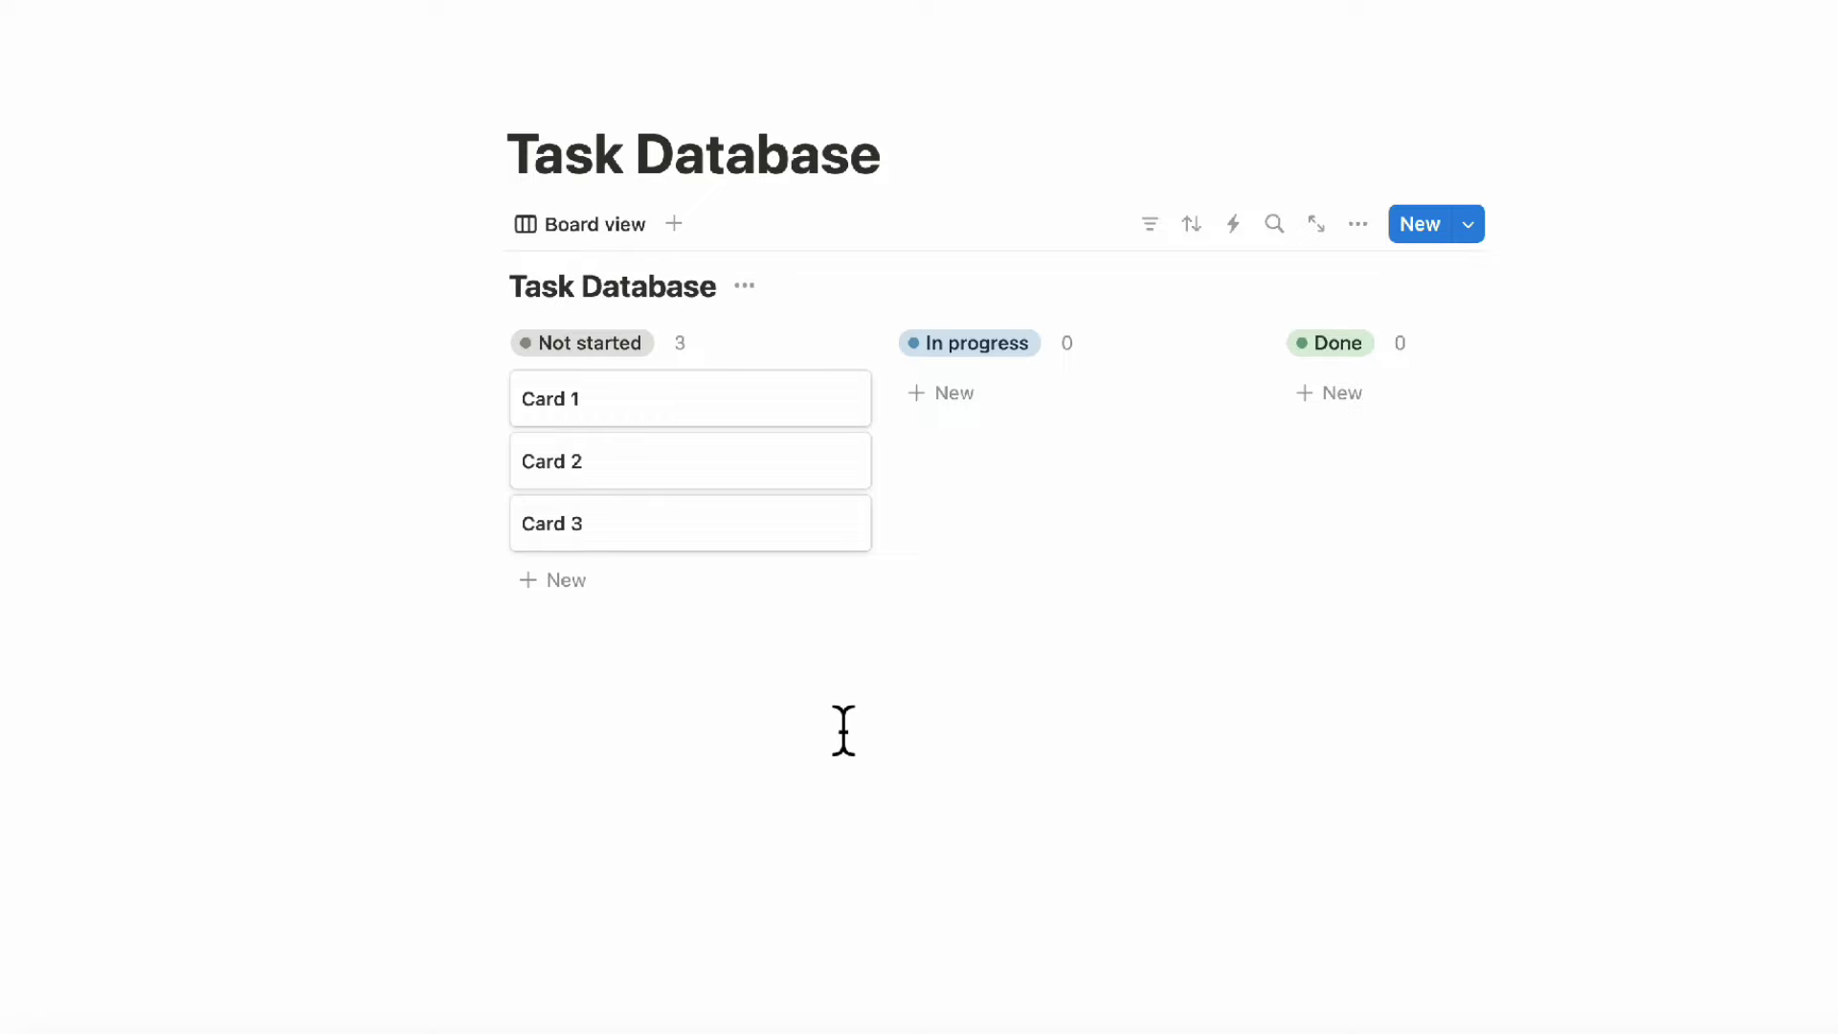
click(405, 1032)
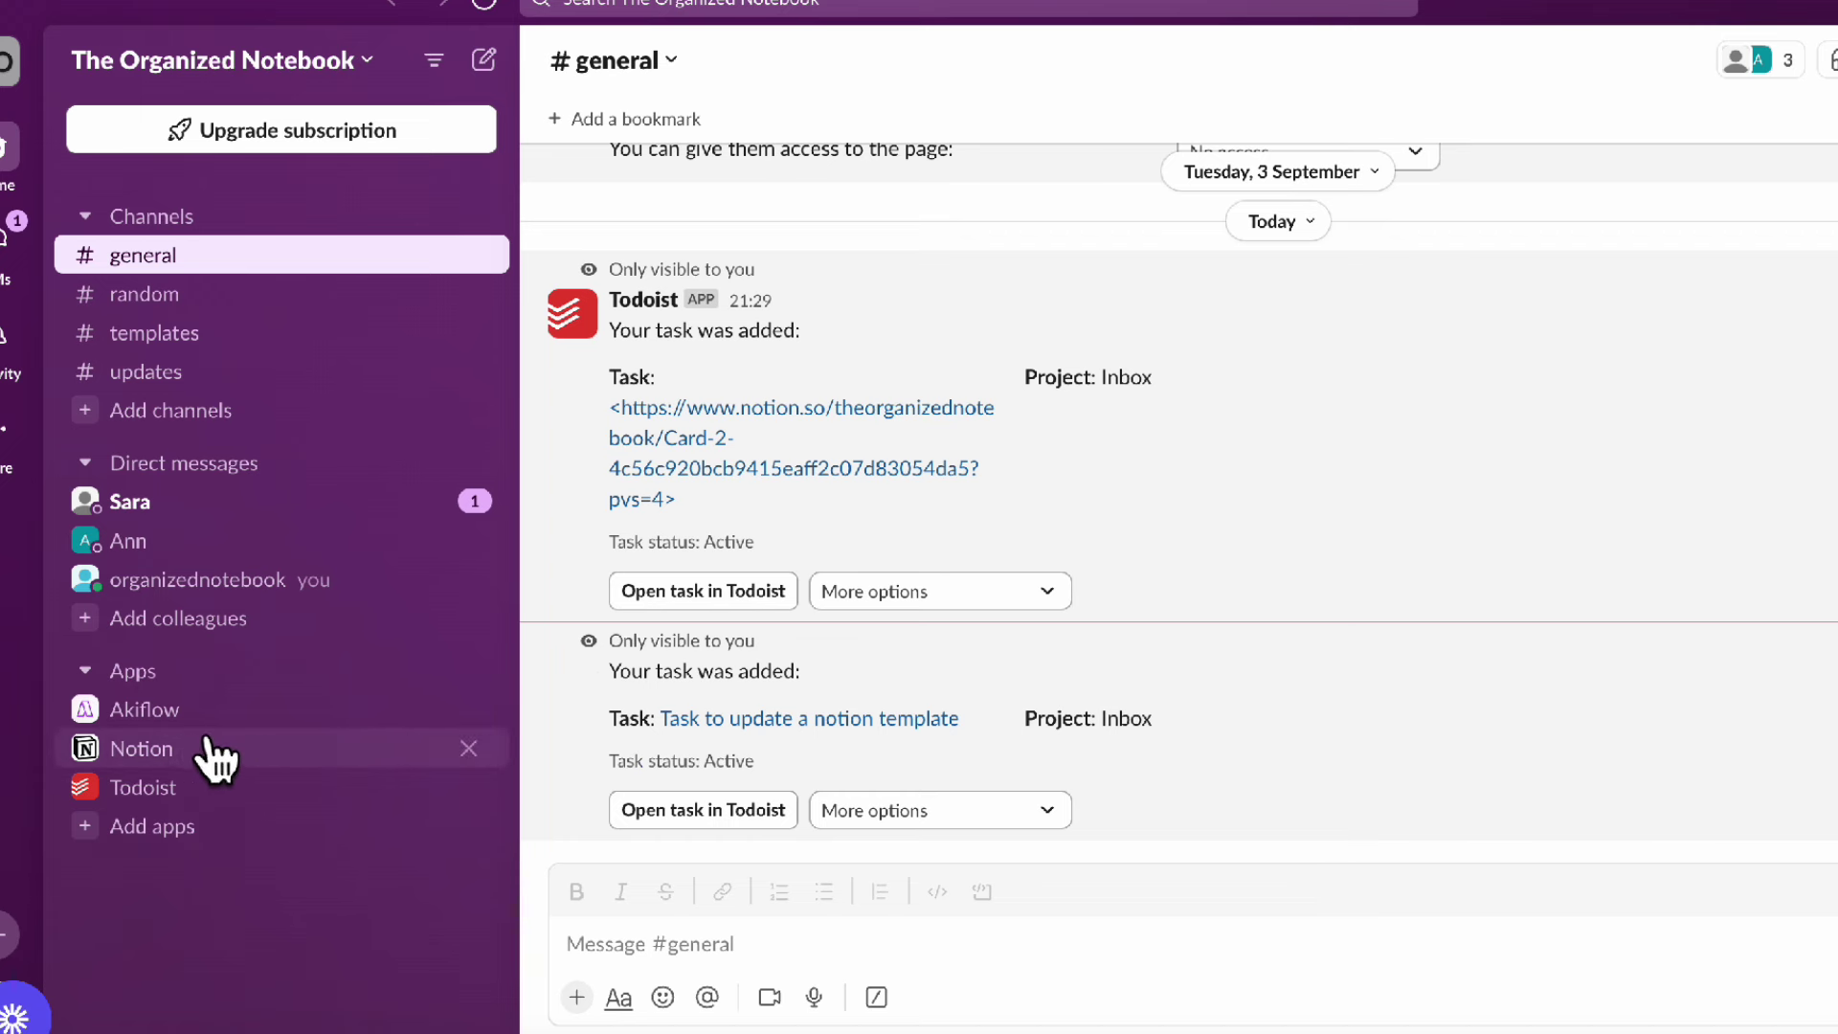
click(168, 843)
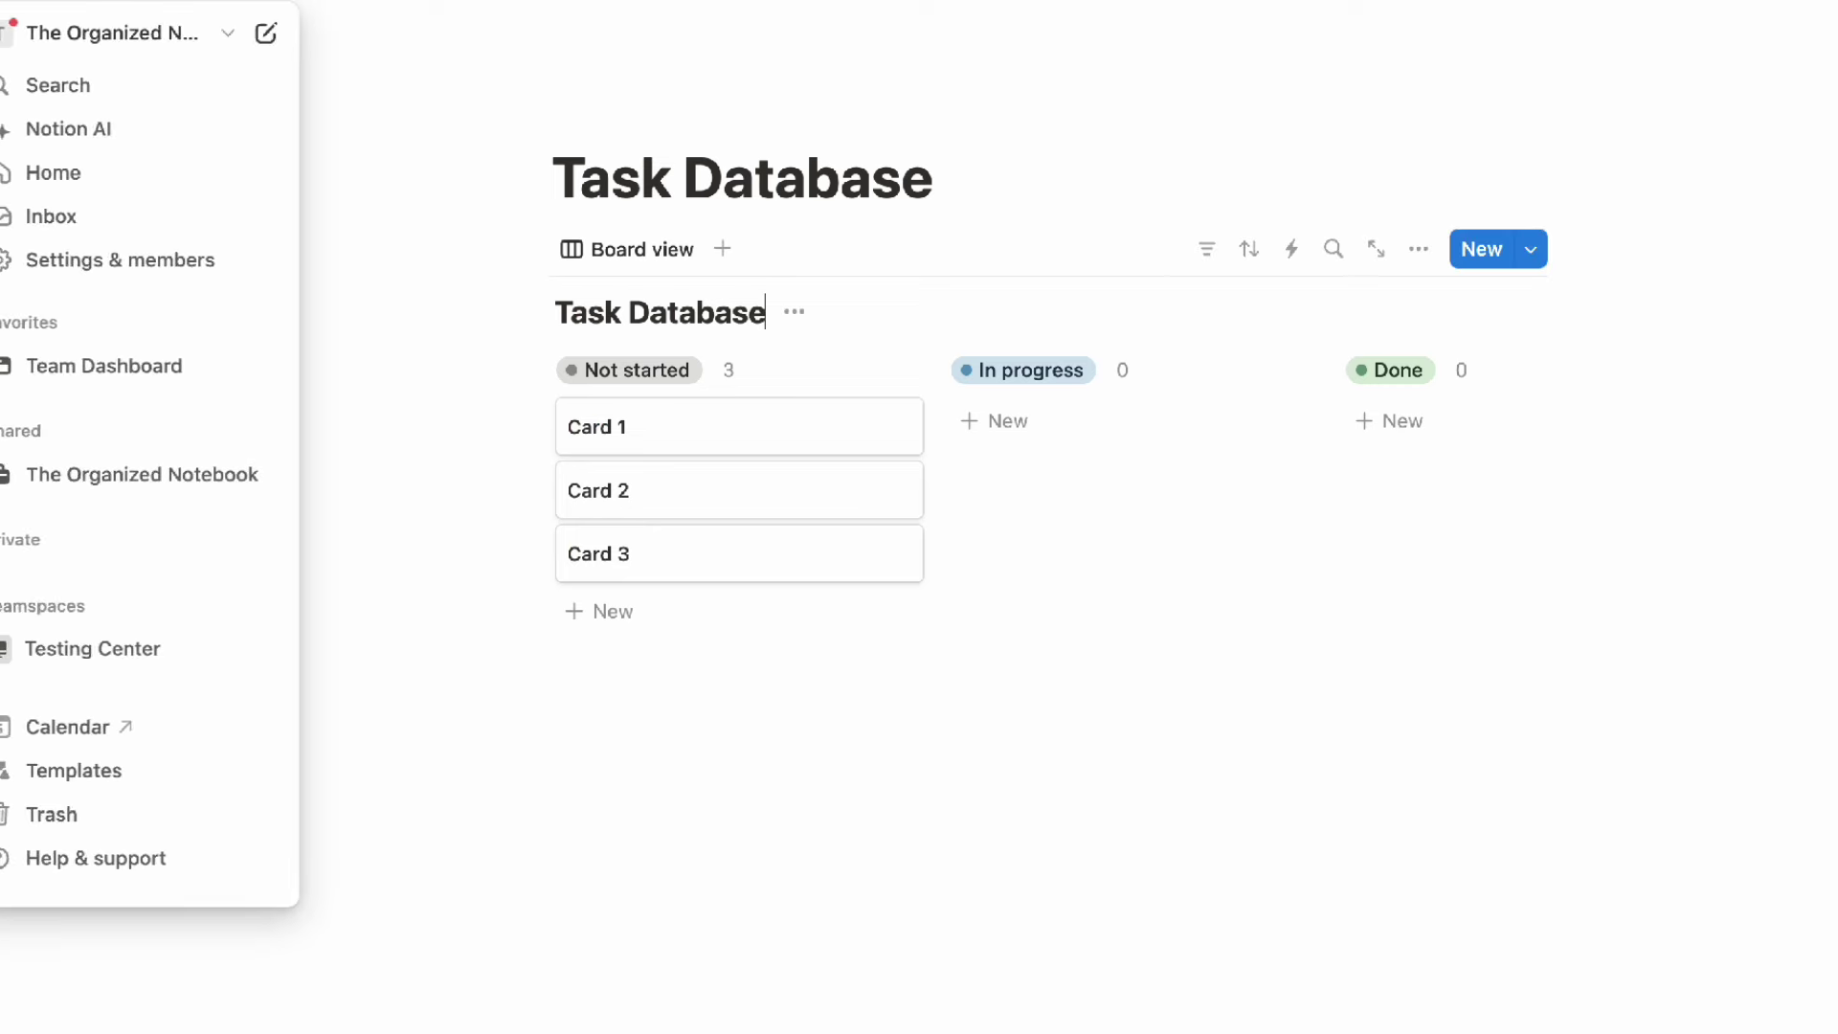
mouse_move(113, 2)
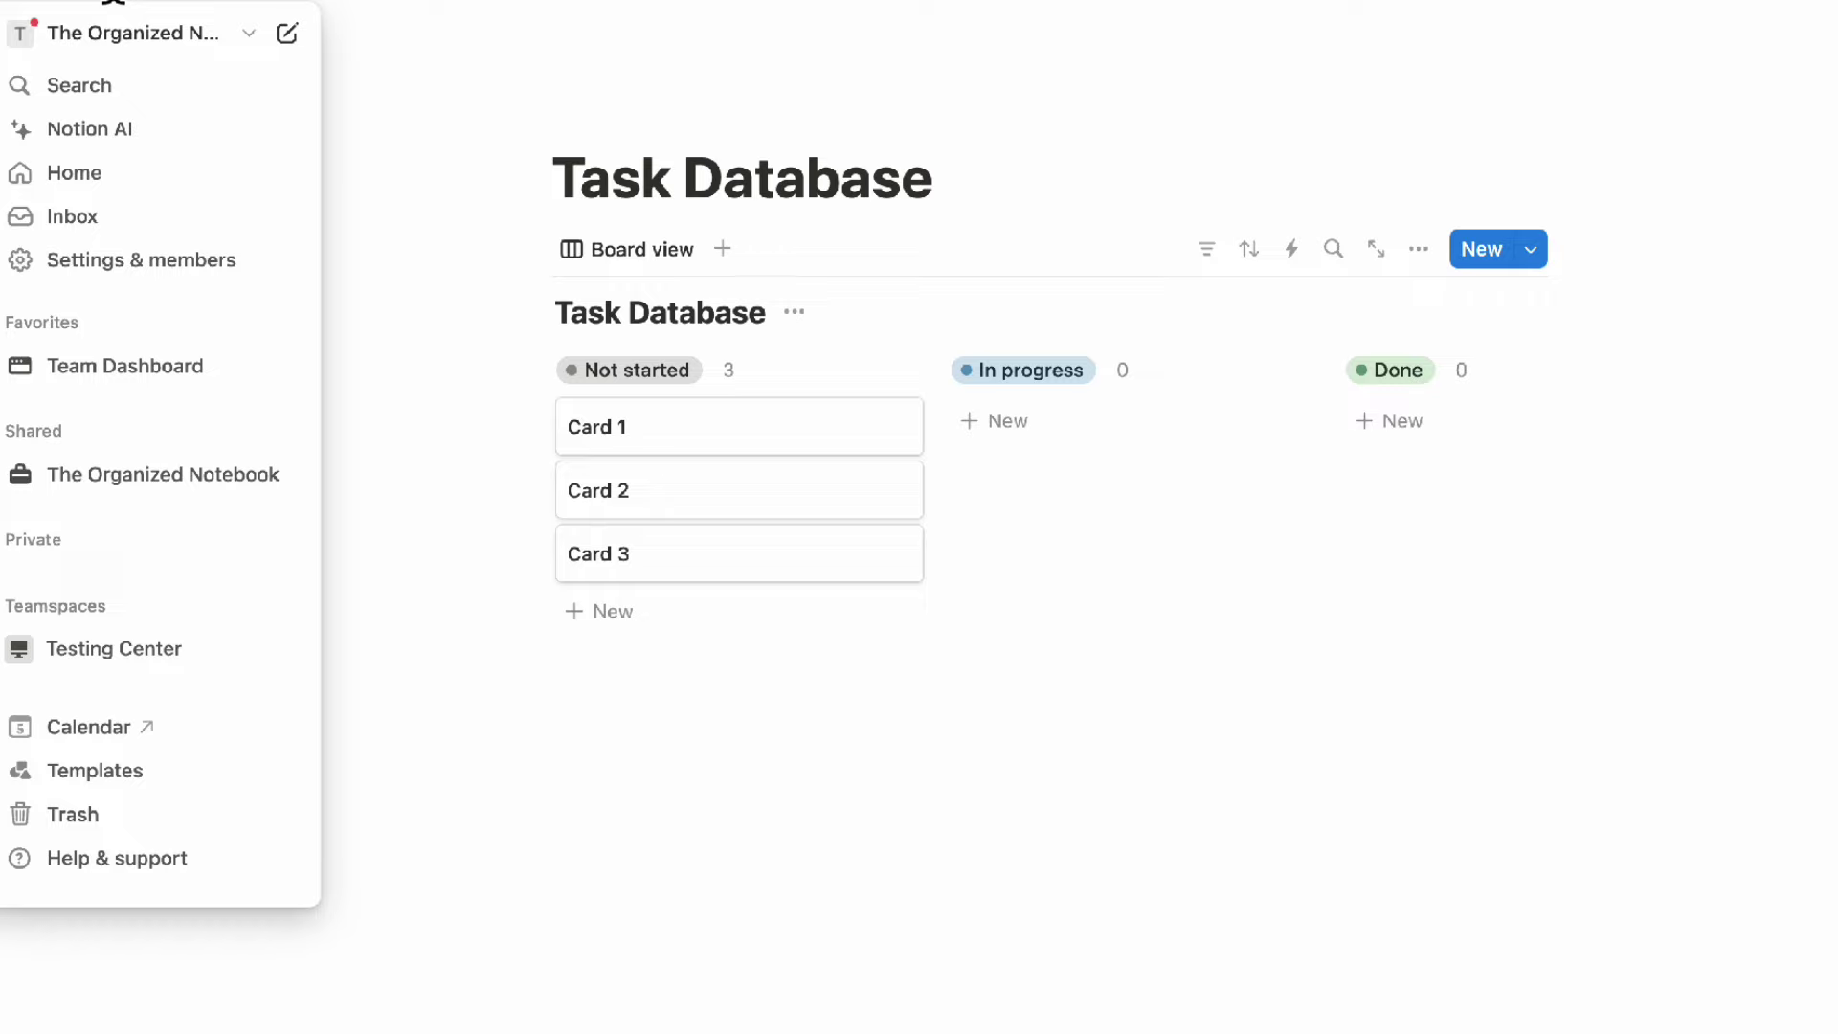
click(135, 263)
click(331, 259)
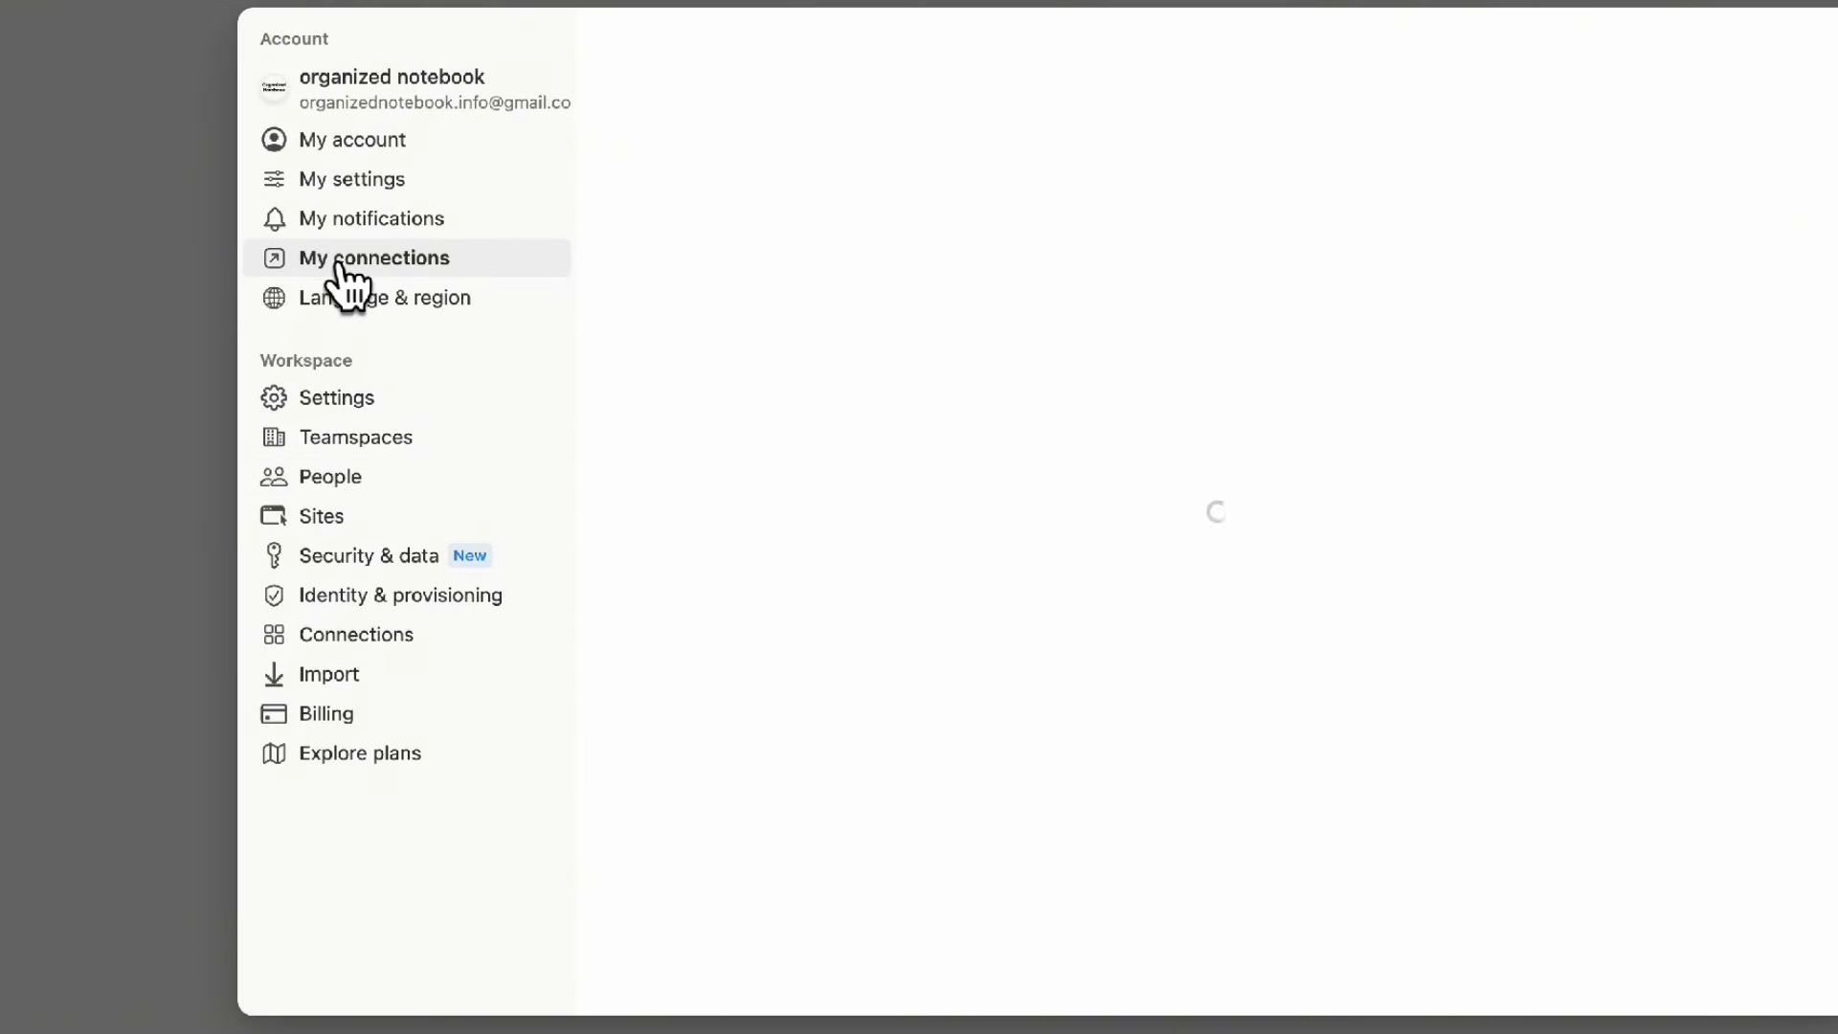
scroll(812, 577, down, 7)
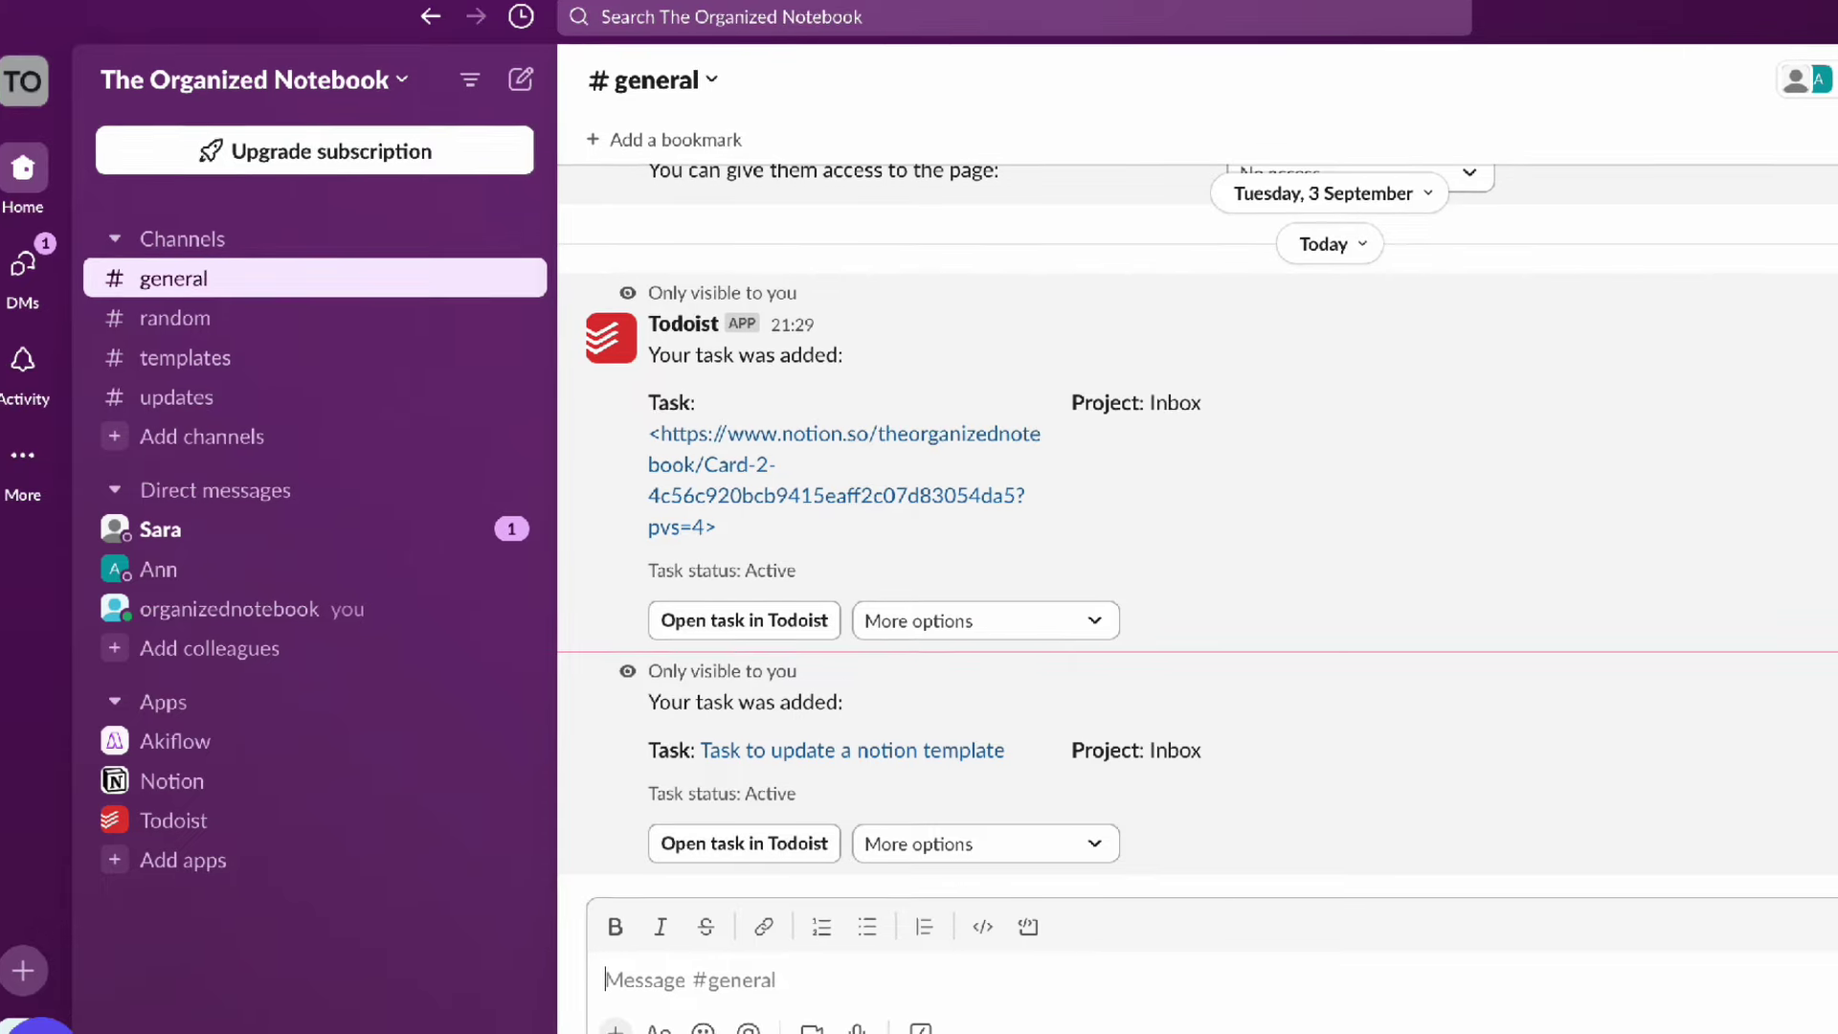
Begin sending the notion template message to Notion and copy the board view's link.
scroll(958, 699, up, 10)
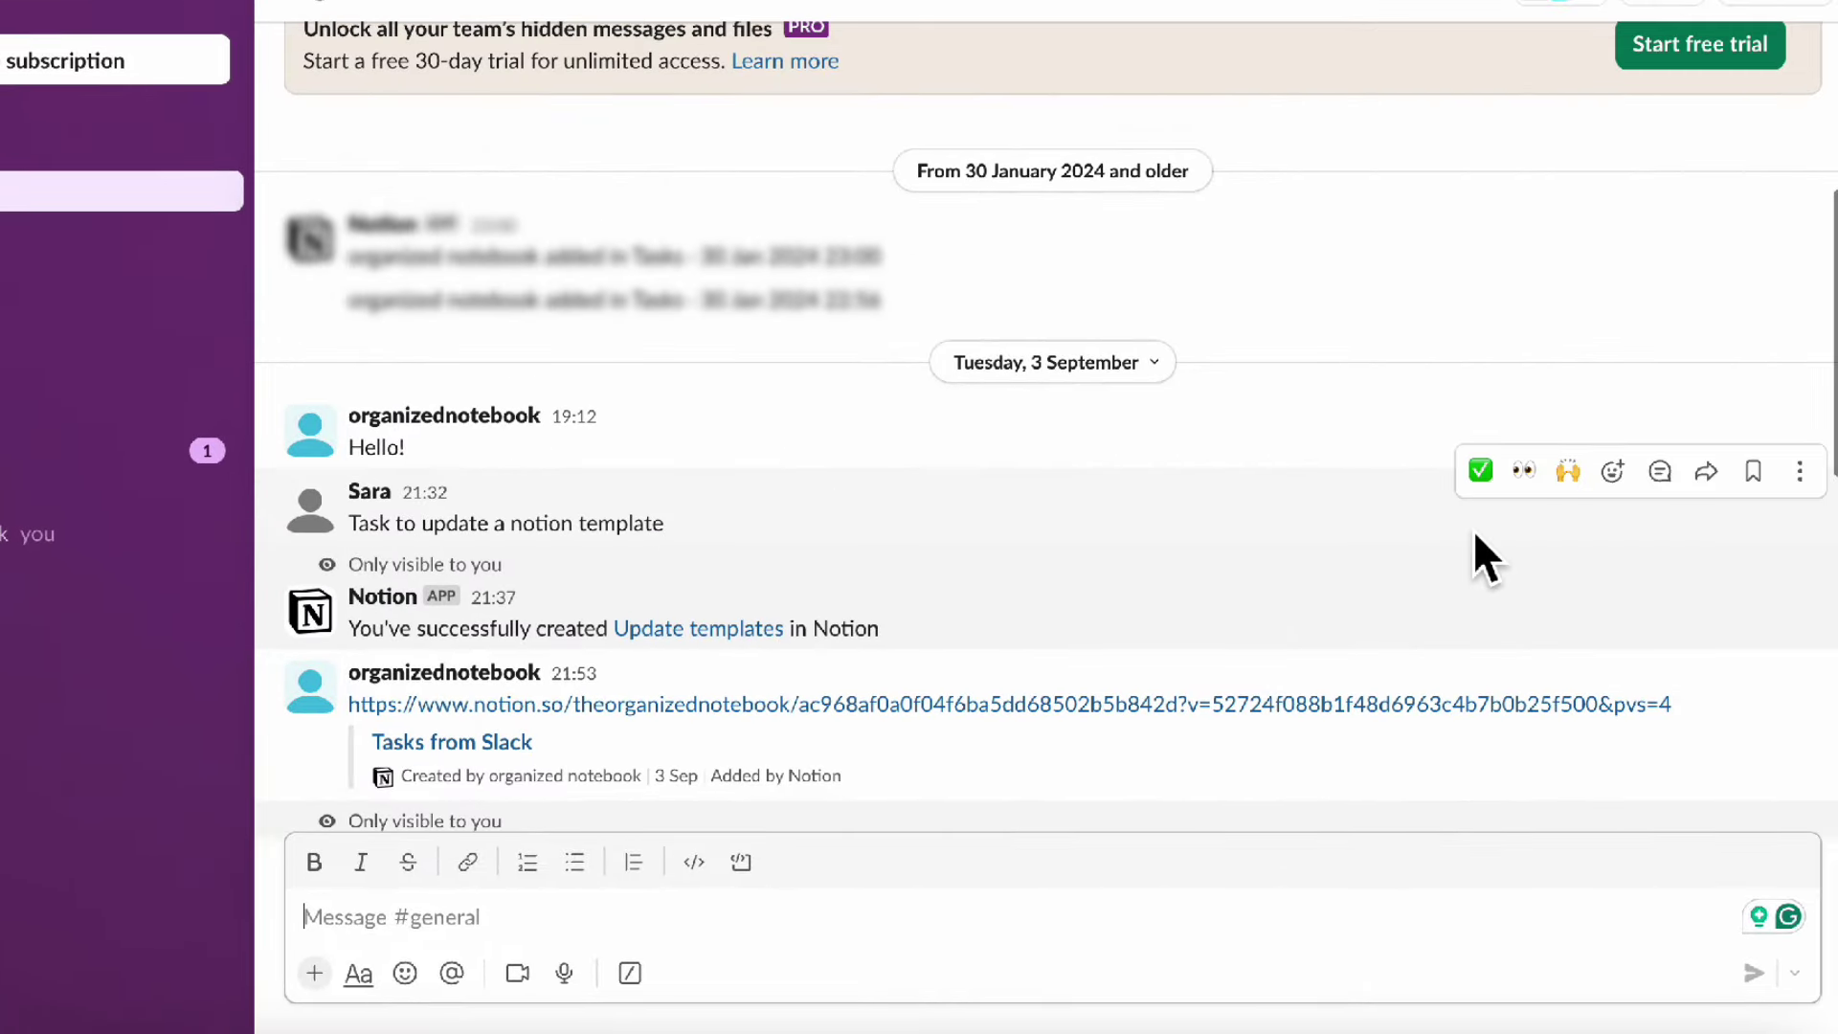
click(1800, 469)
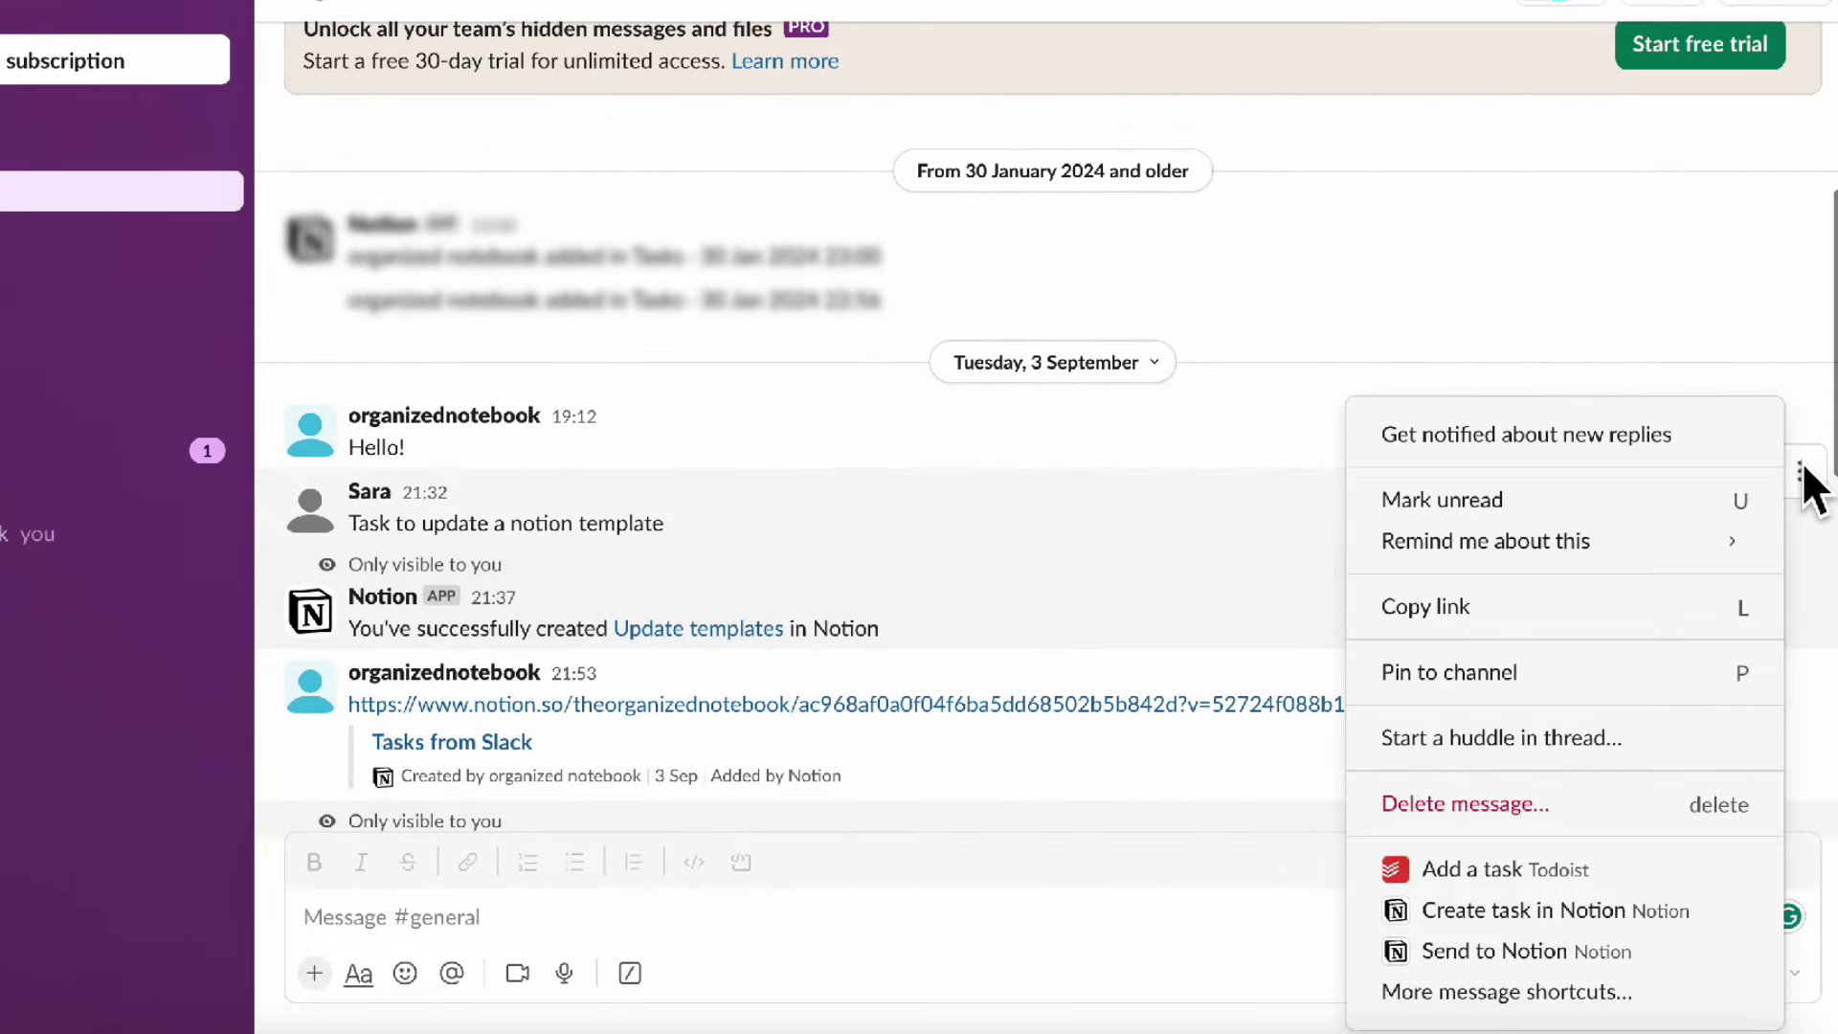
click(1543, 952)
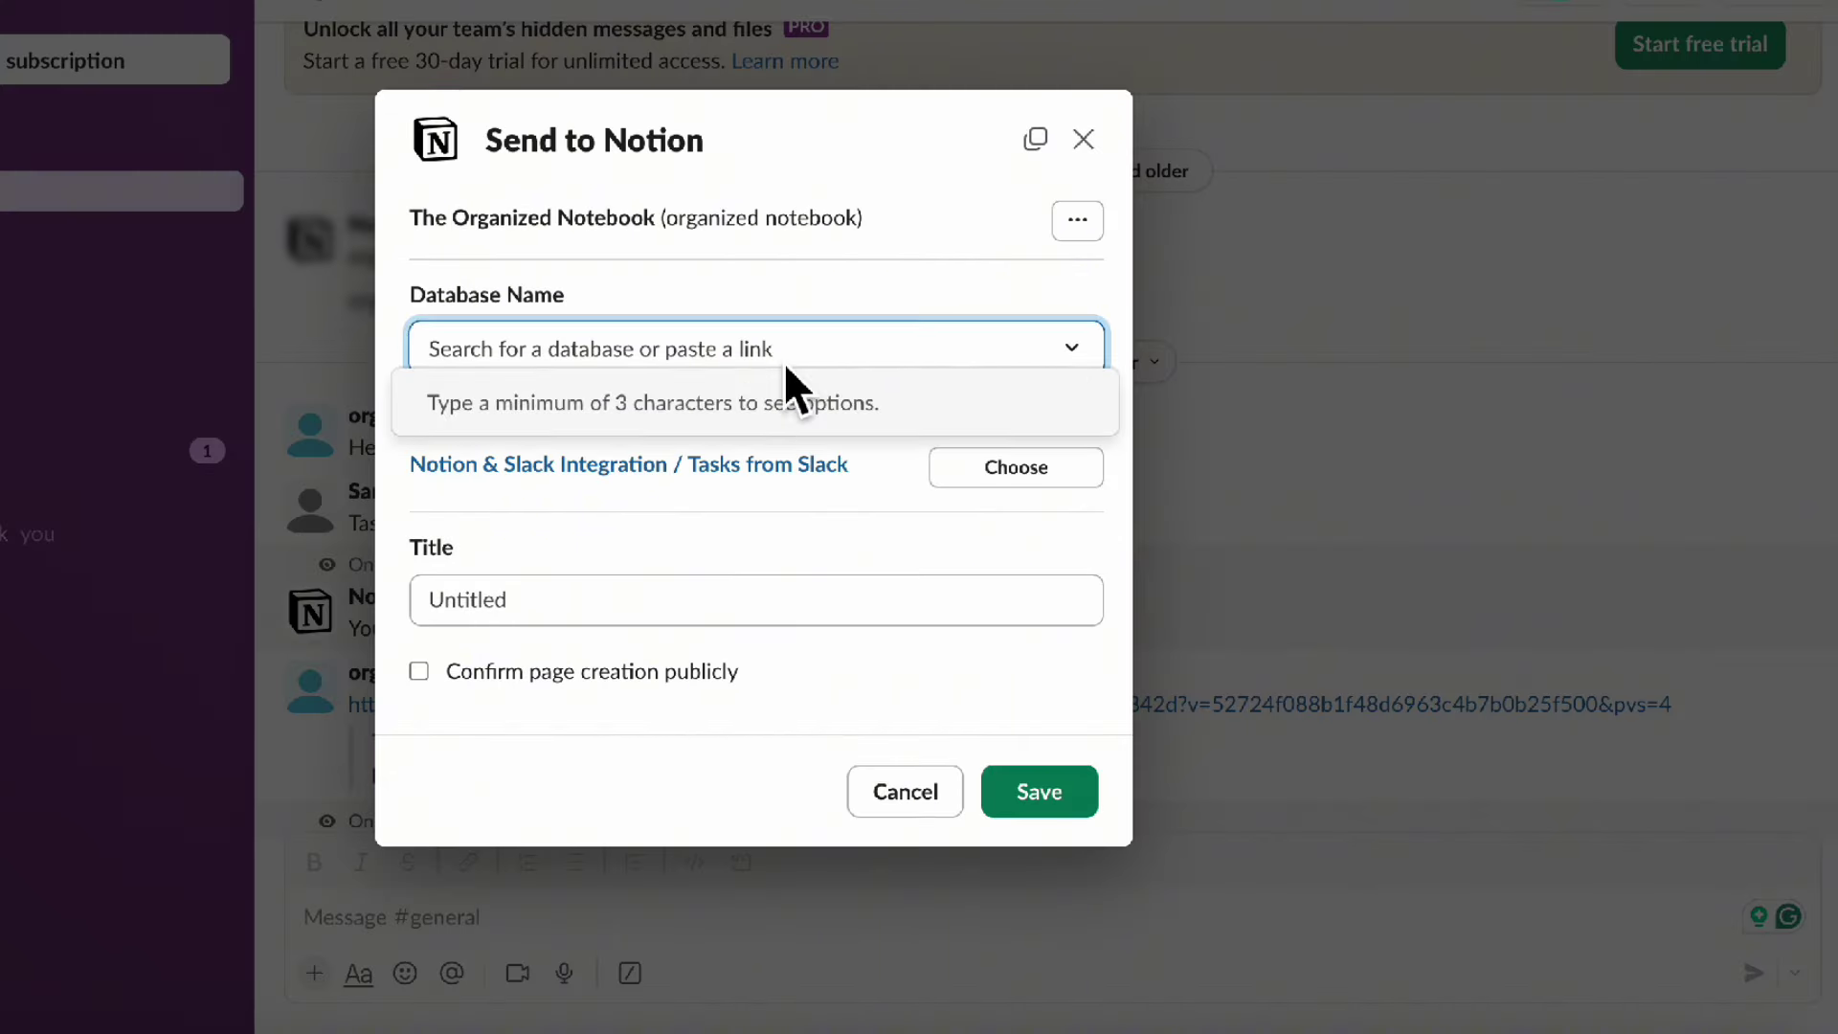
click(911, 1024)
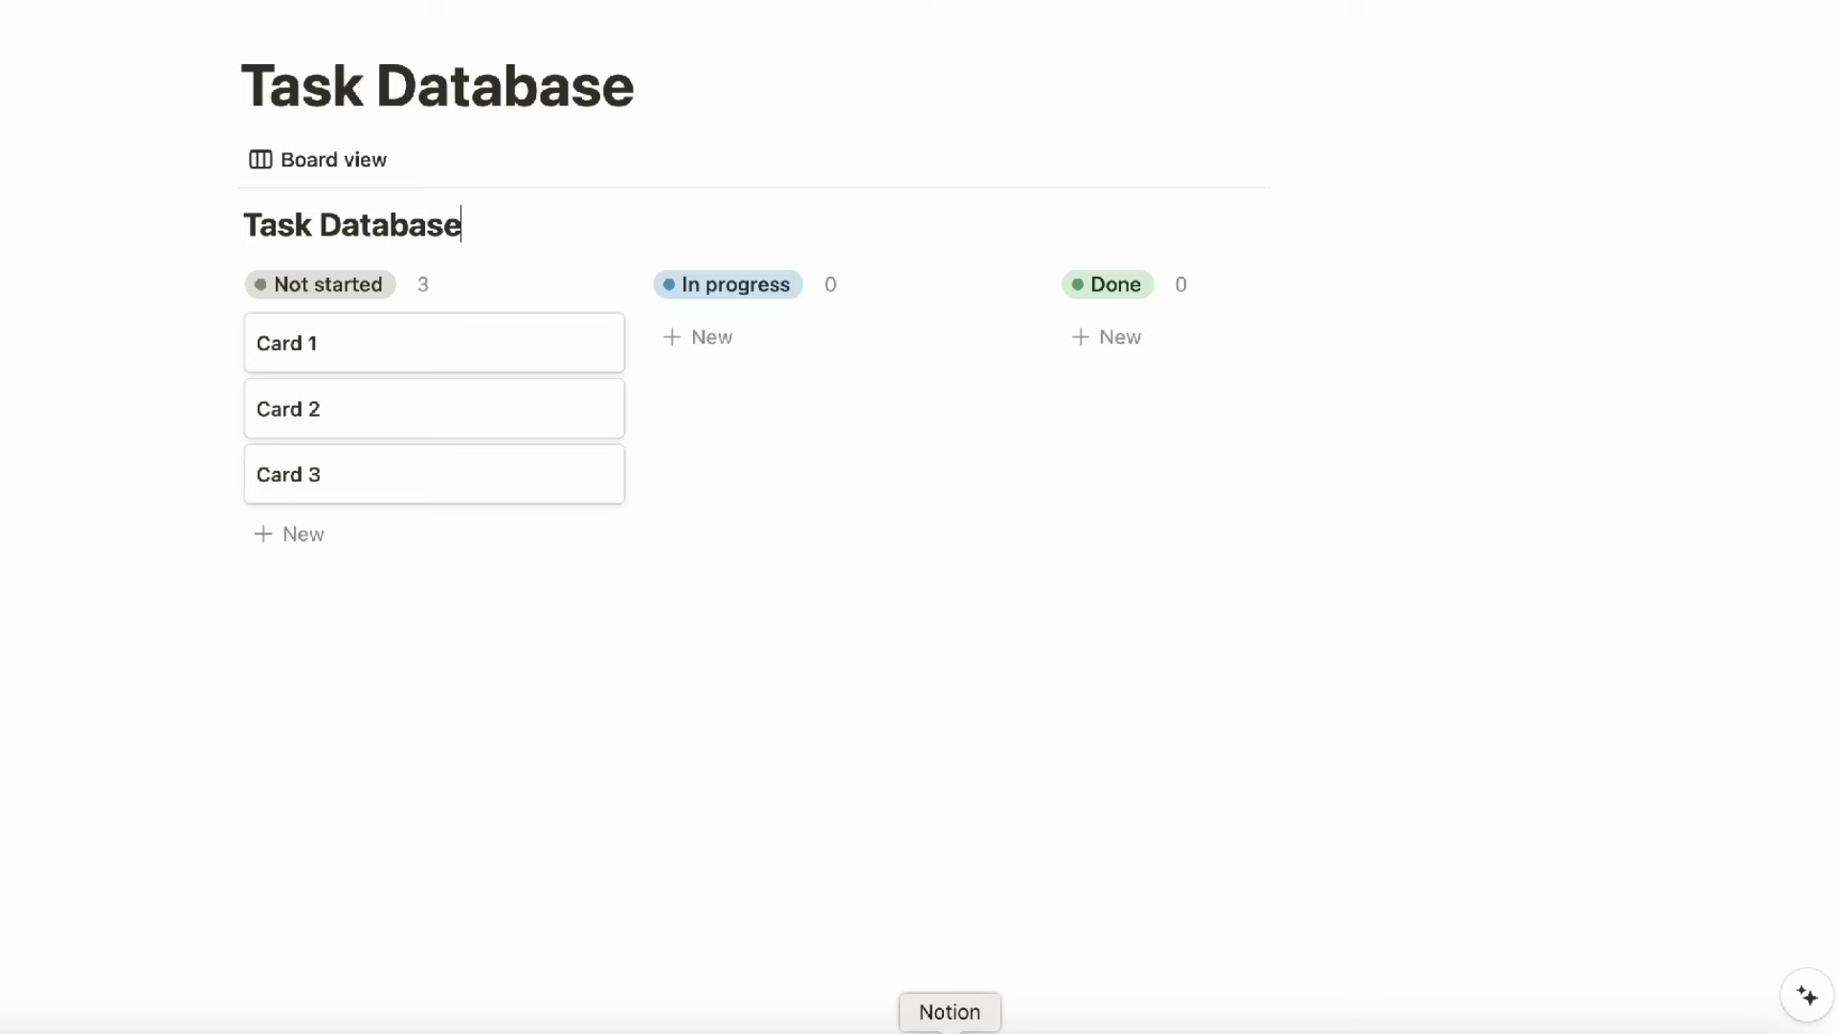
click(1139, 161)
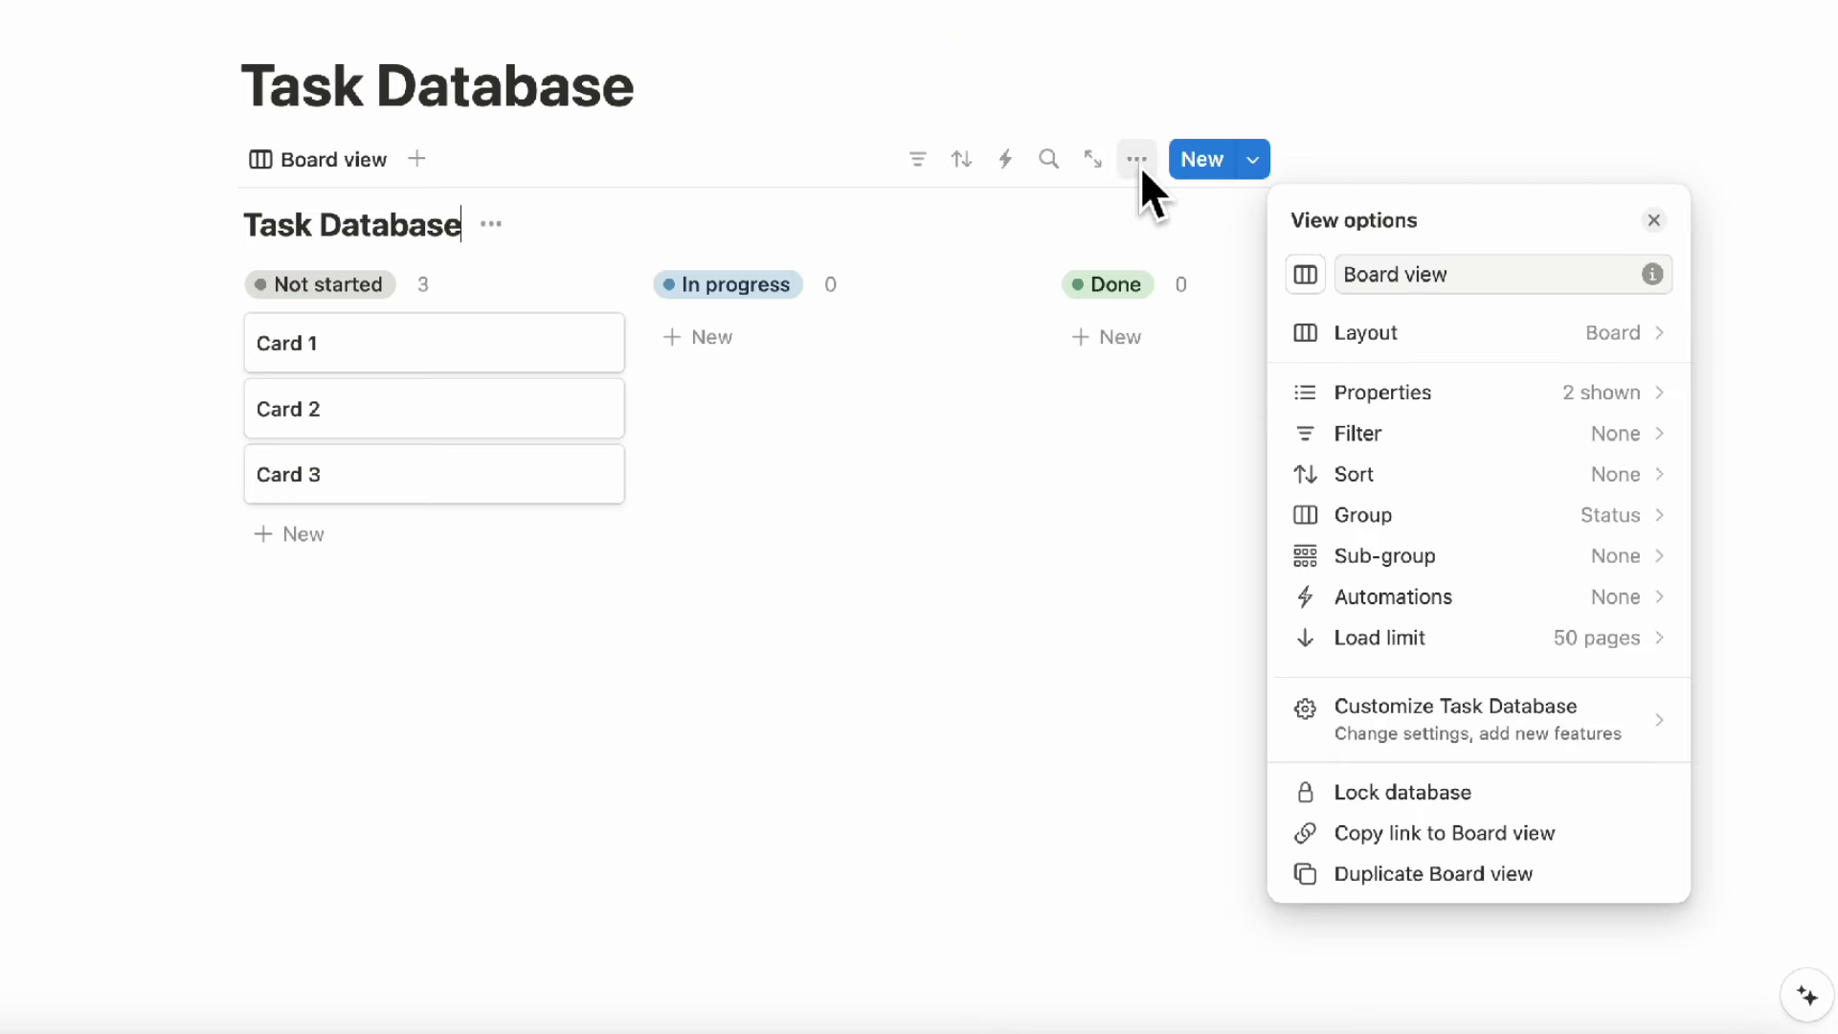
click(1474, 838)
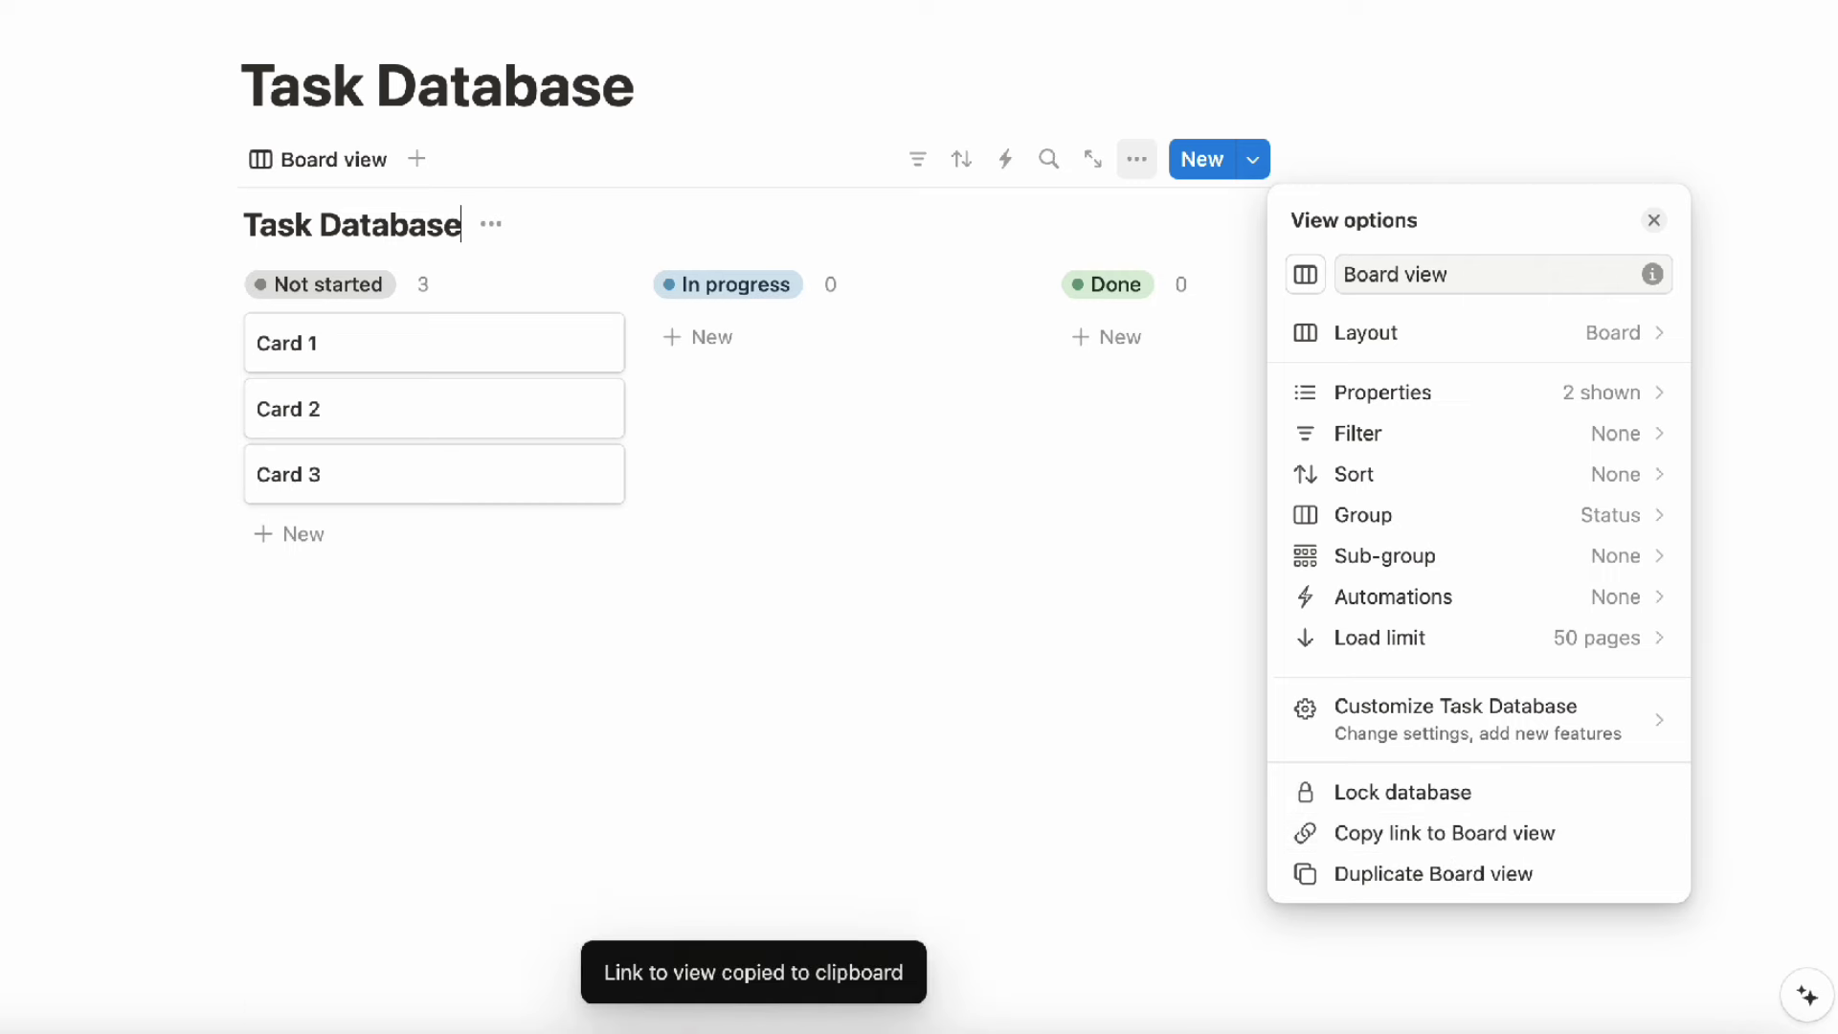
Paste the board link, target Task Database, title the page 'New Task' and save.
click(134, 1024)
key(super+v)
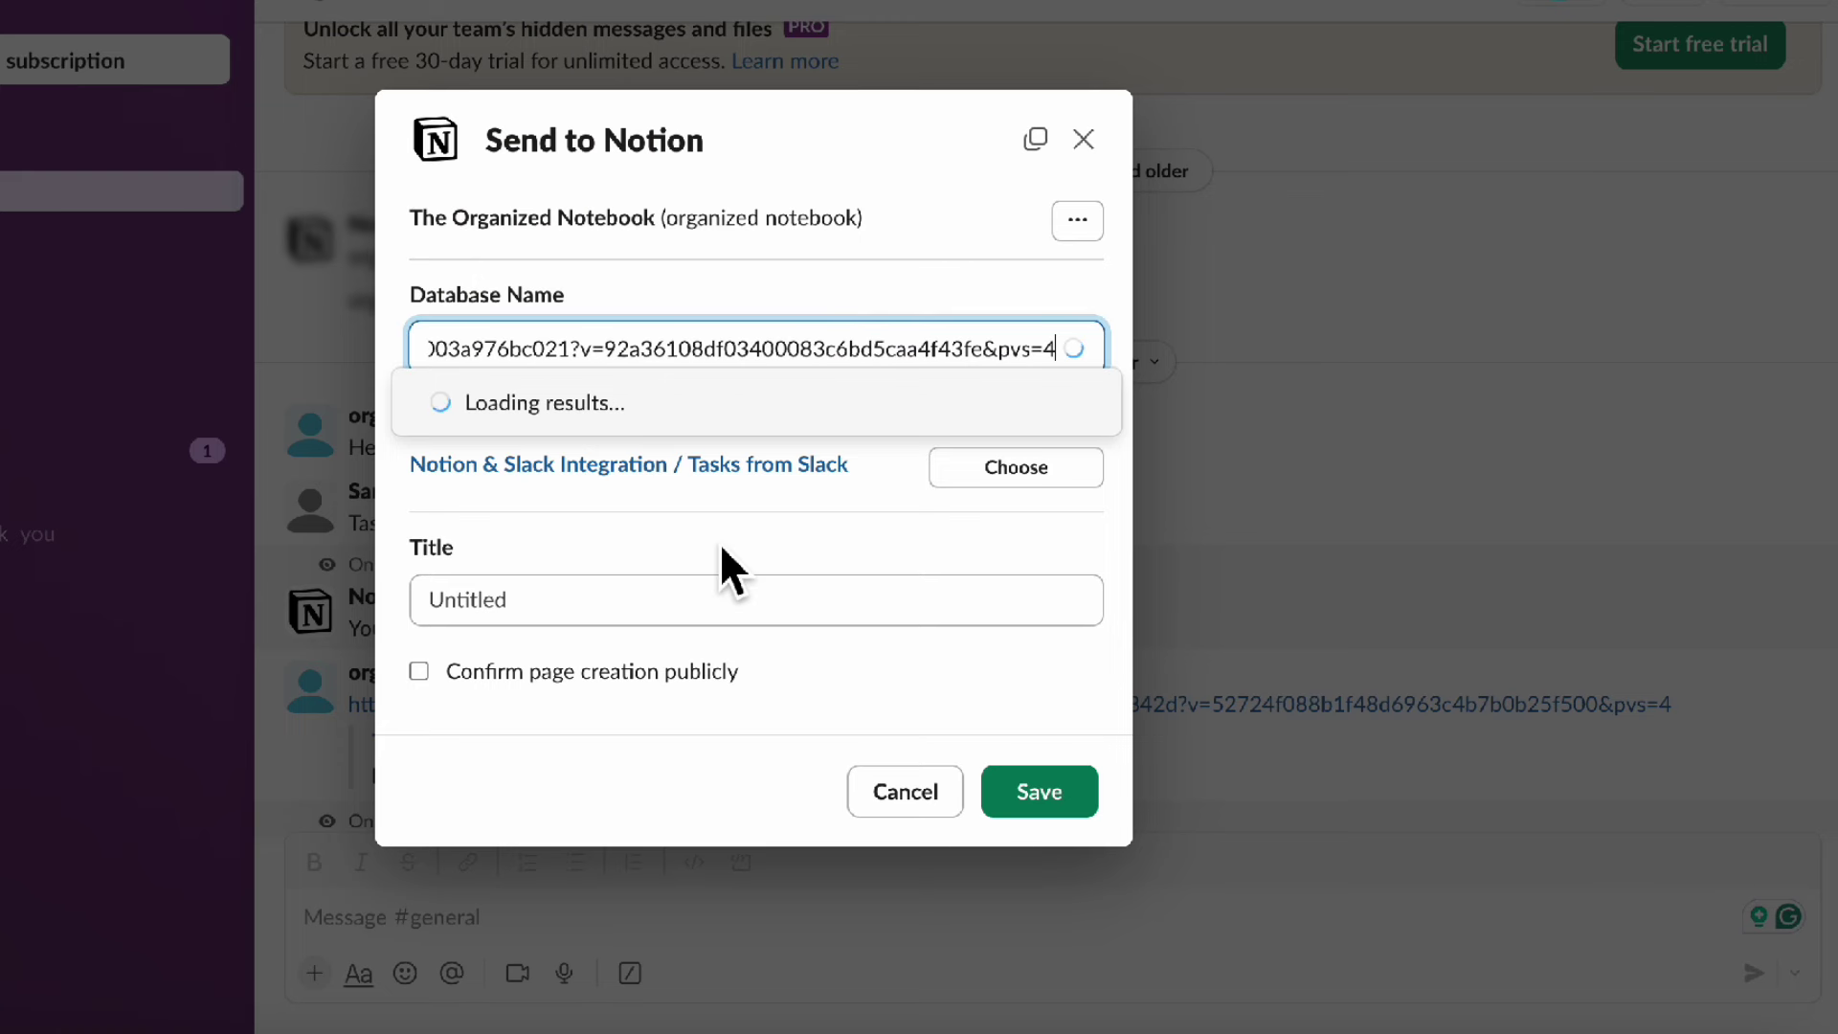
click(591, 404)
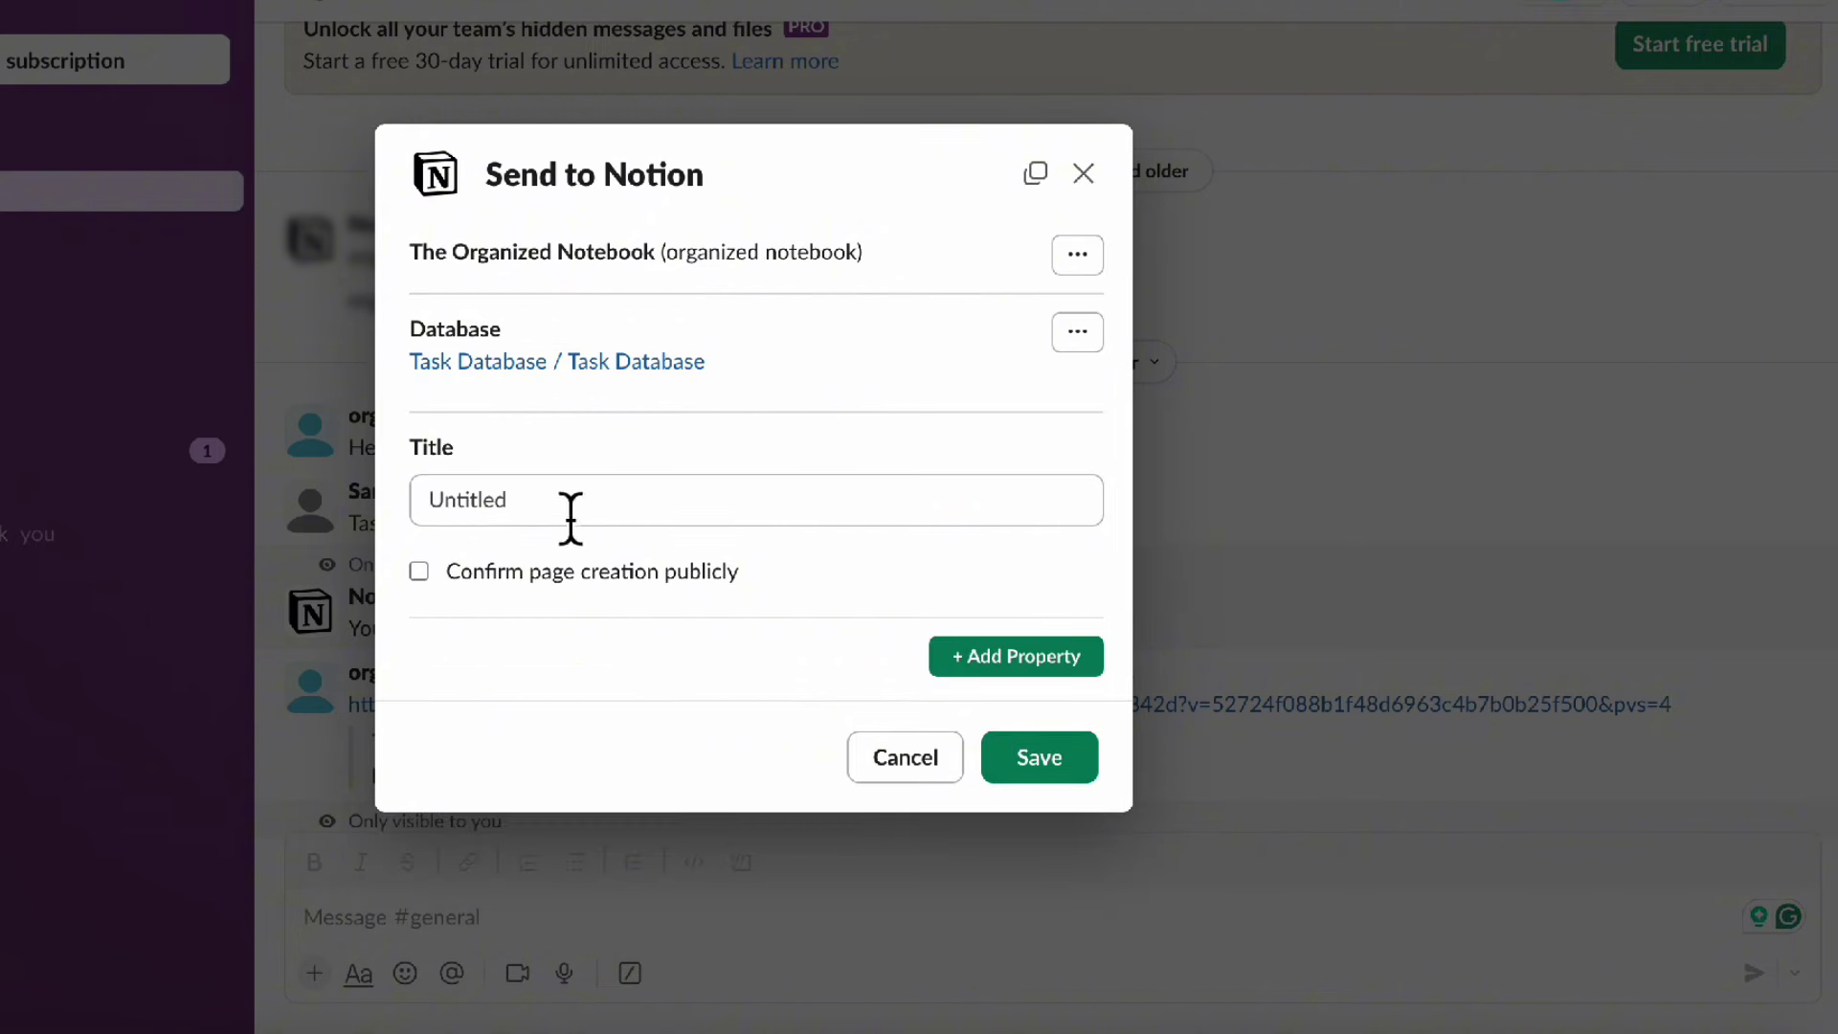
click(474, 500)
text(New Task)
click(1033, 761)
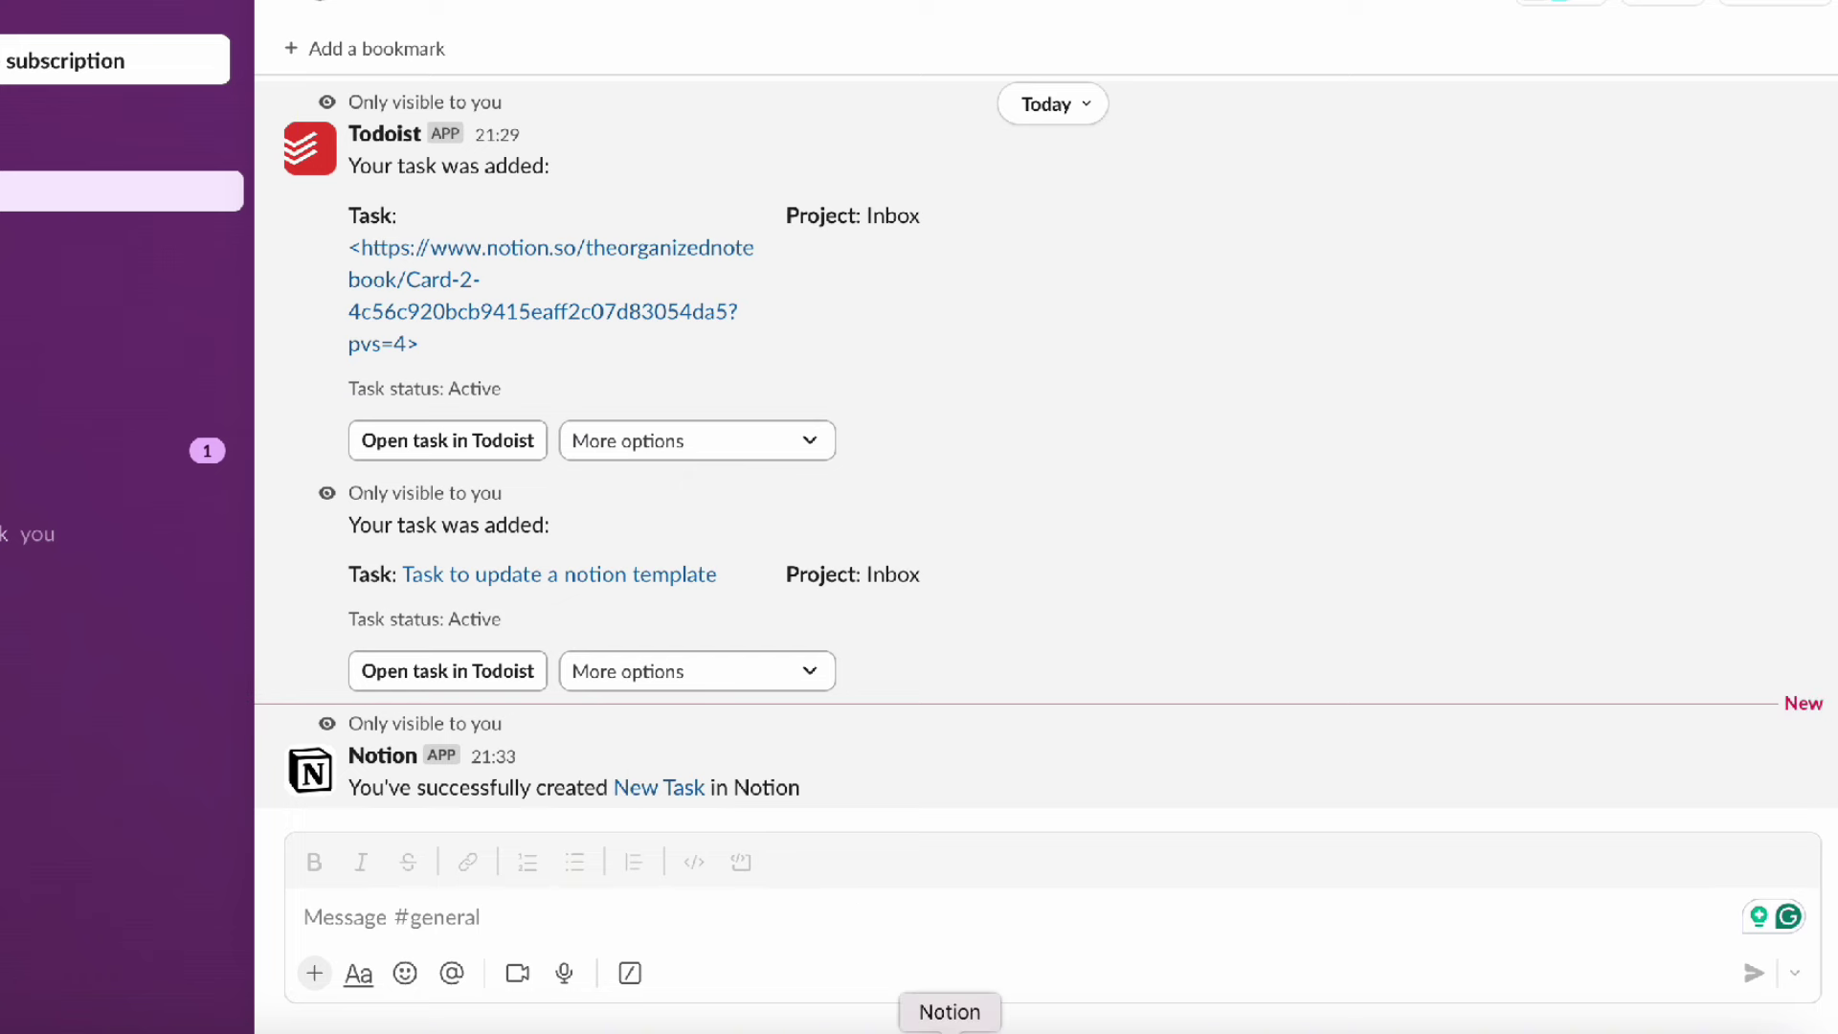
click(949, 1029)
Close View options and open the New Task card in side peek.
click(903, 718)
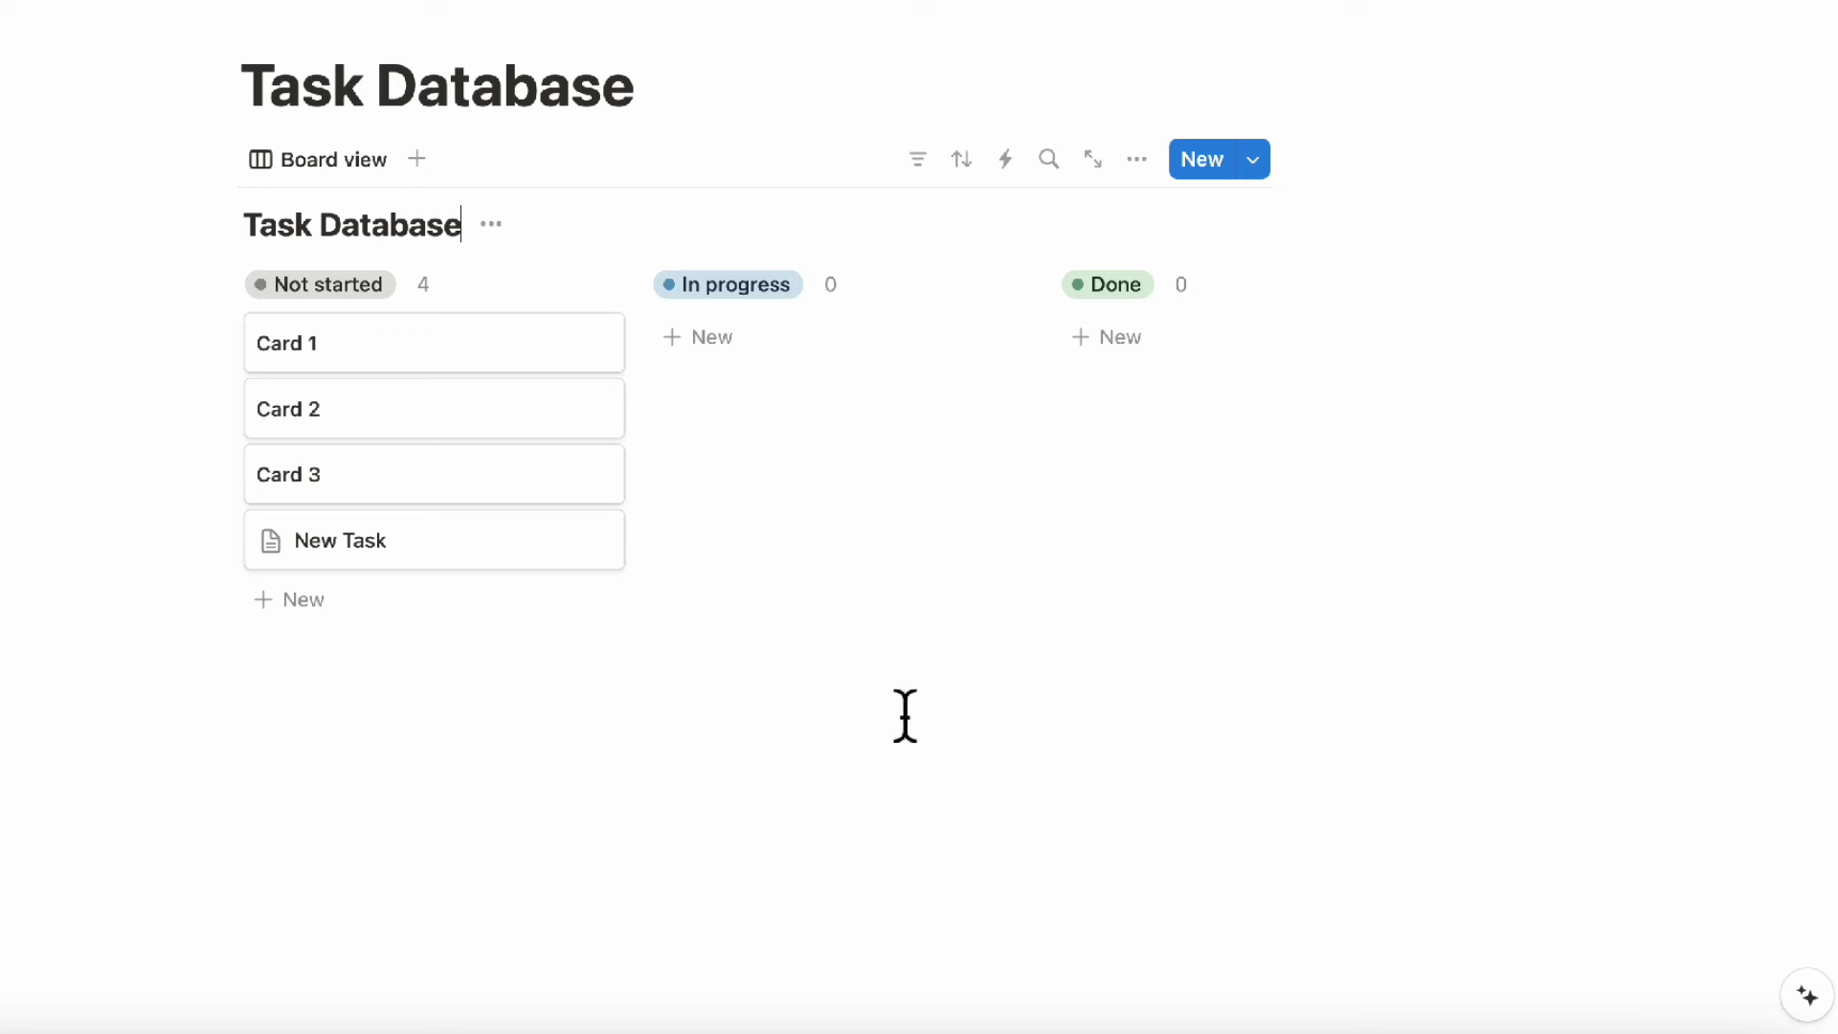
click(389, 541)
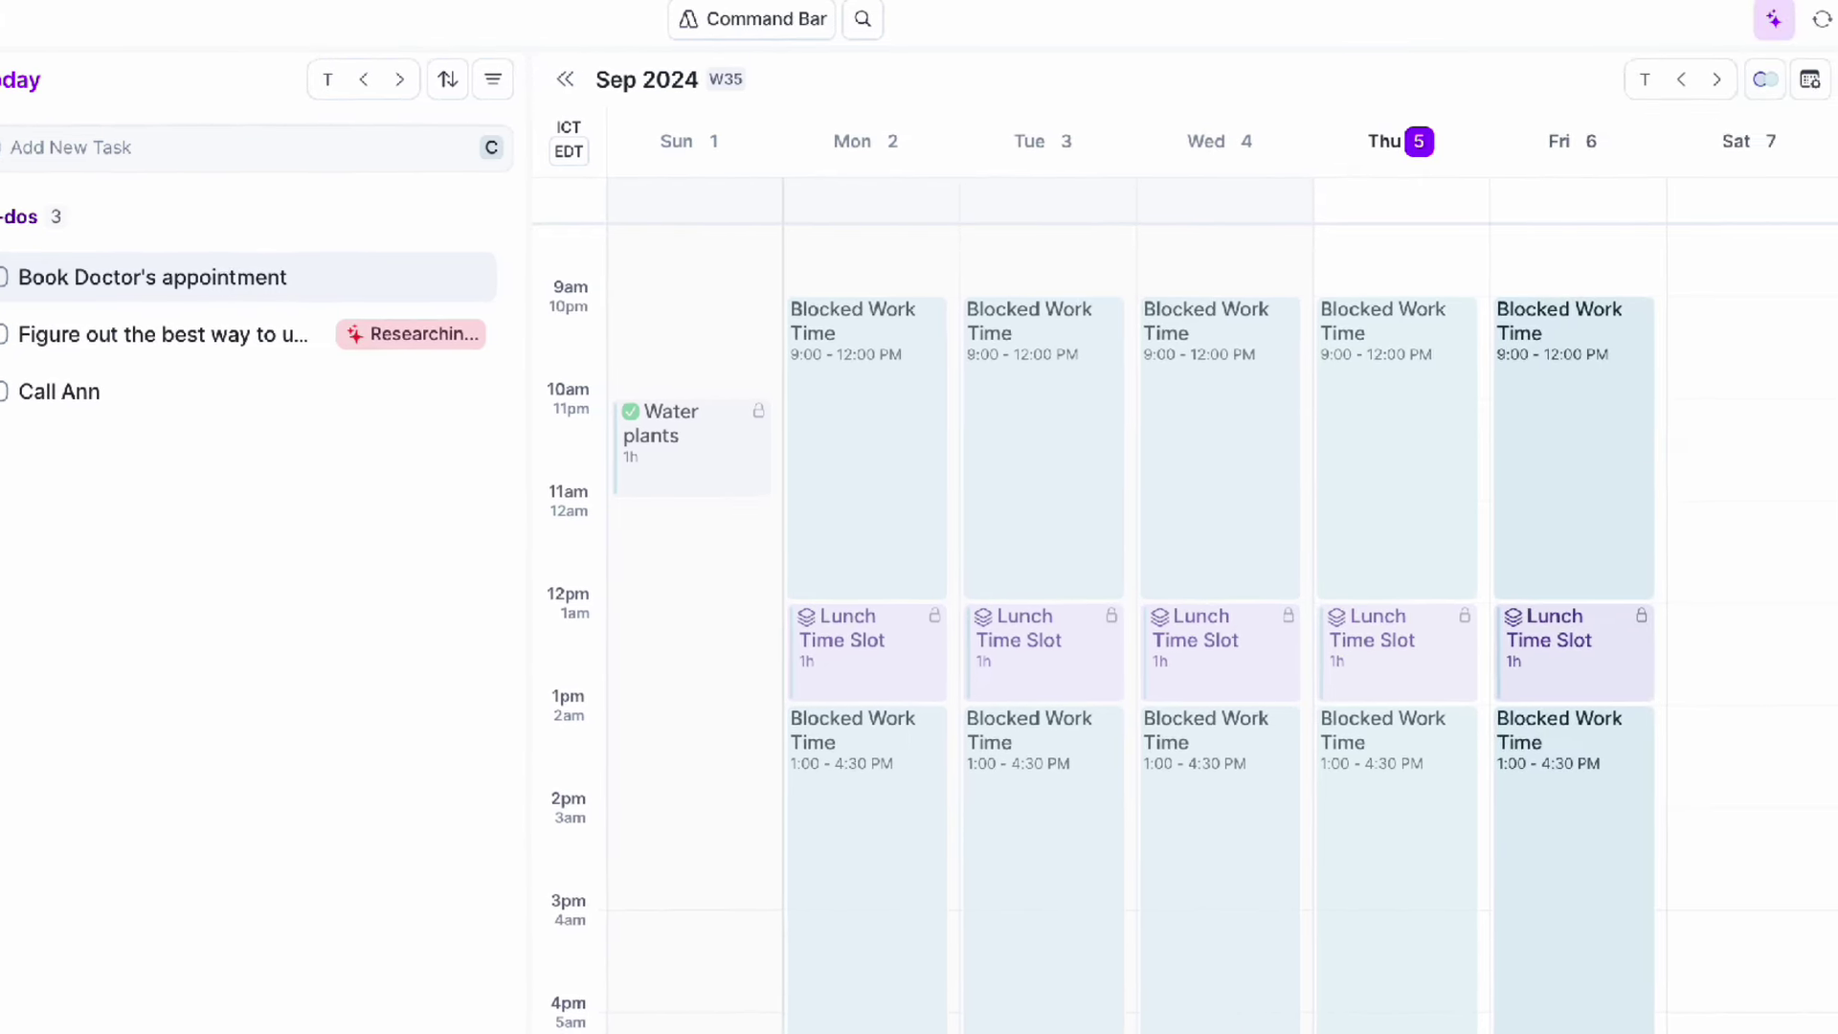
Open Akiflow's Settings from the account avatar menu.
click(1816, 21)
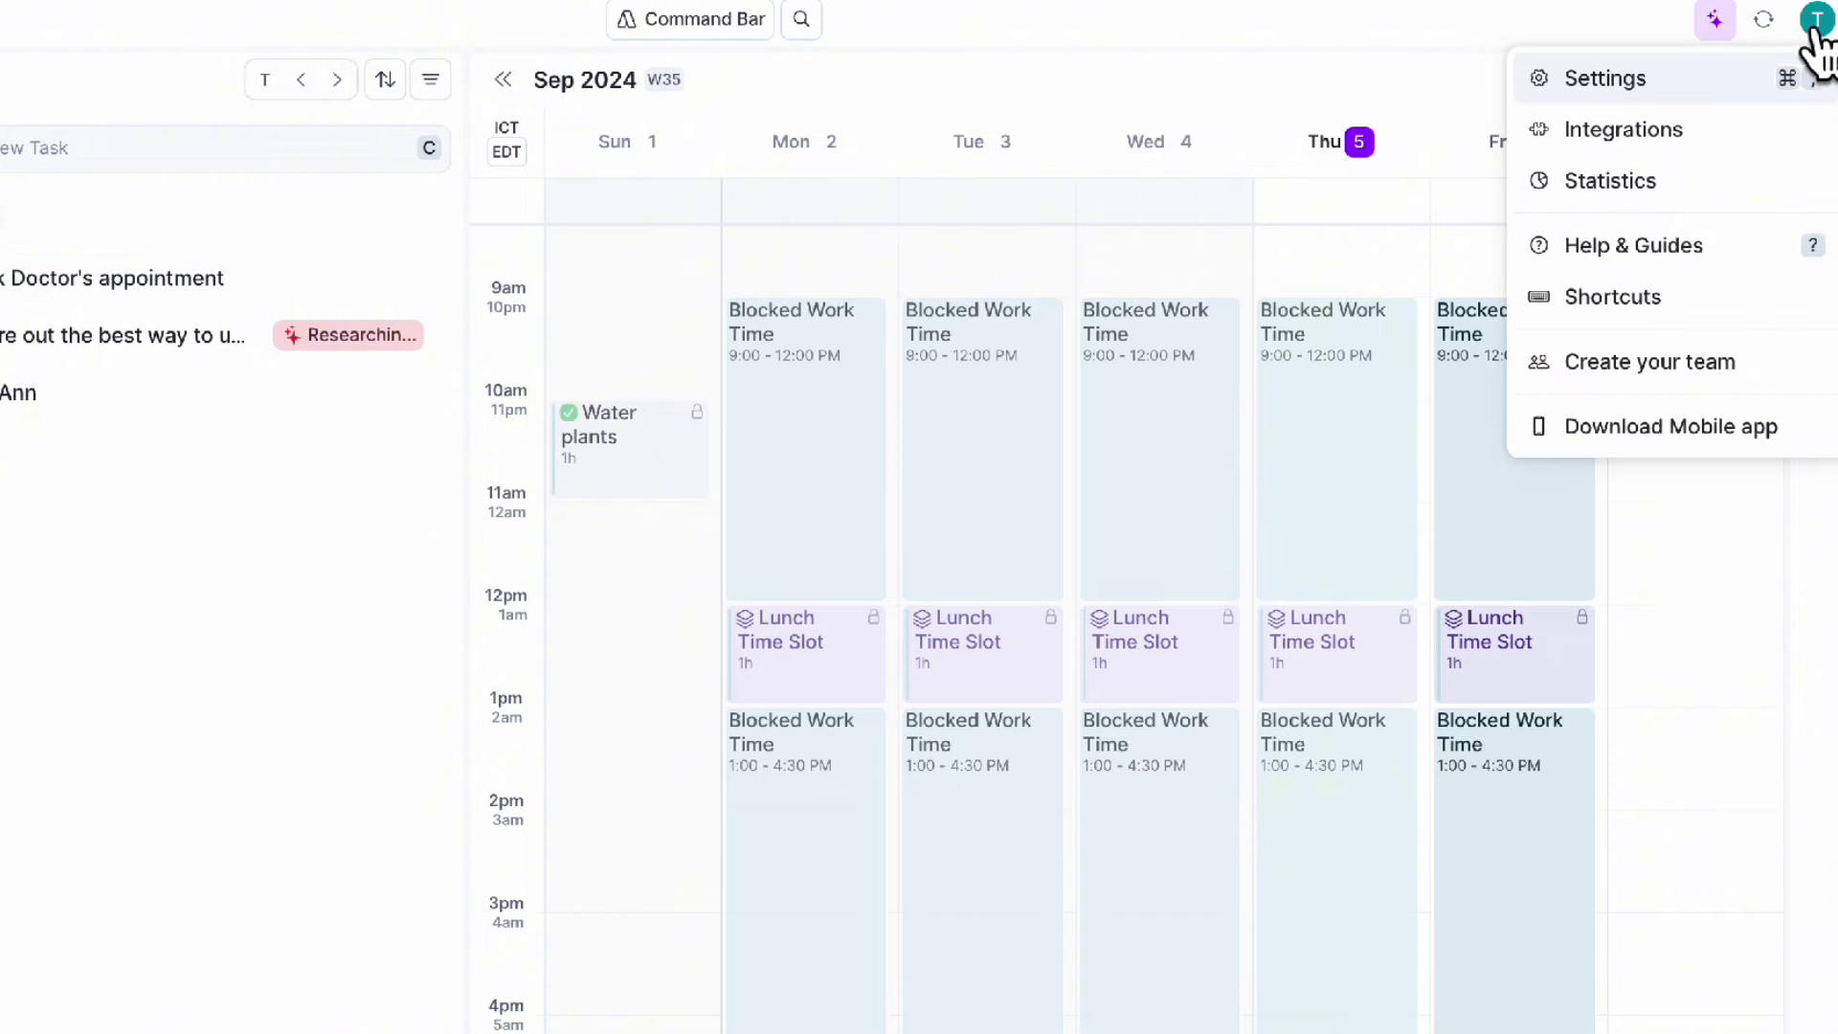
click(1646, 84)
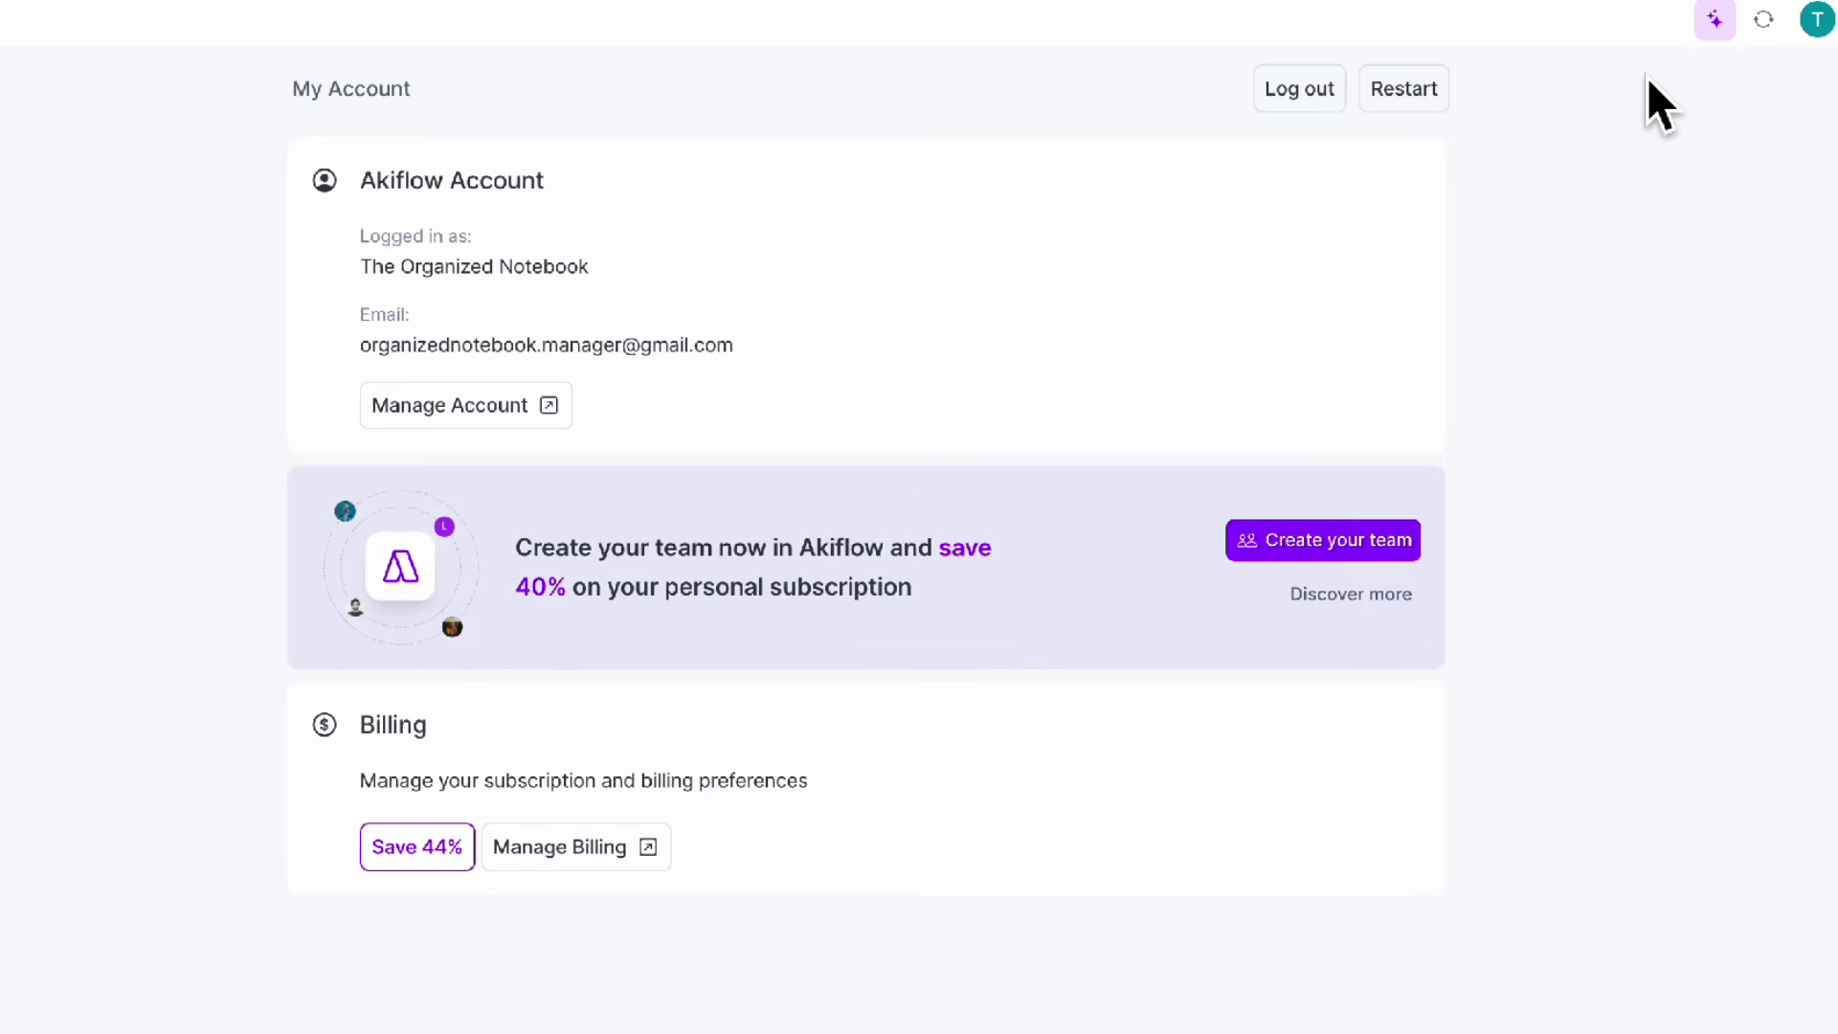
Open the Gmail native integration under Integrations and connect the Gmail account.
click(72, 287)
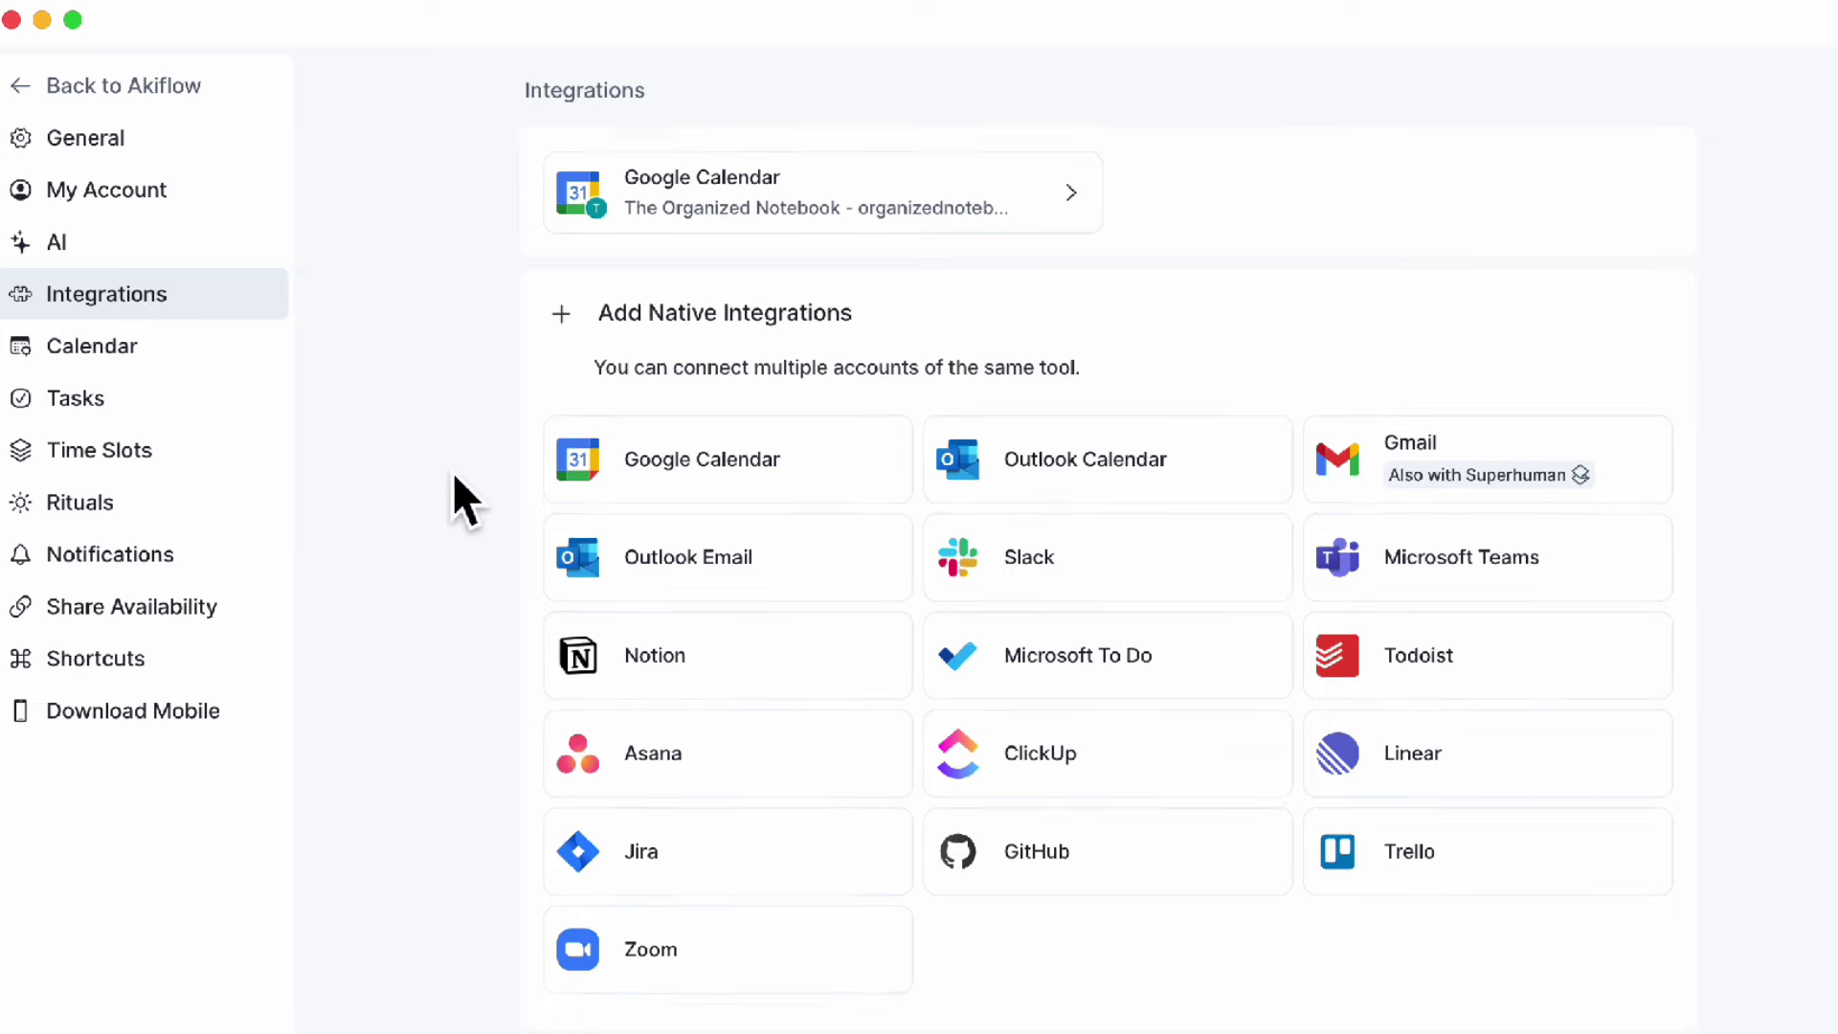
scroll(454, 476, down, 5)
scroll(453, 476, up, 2)
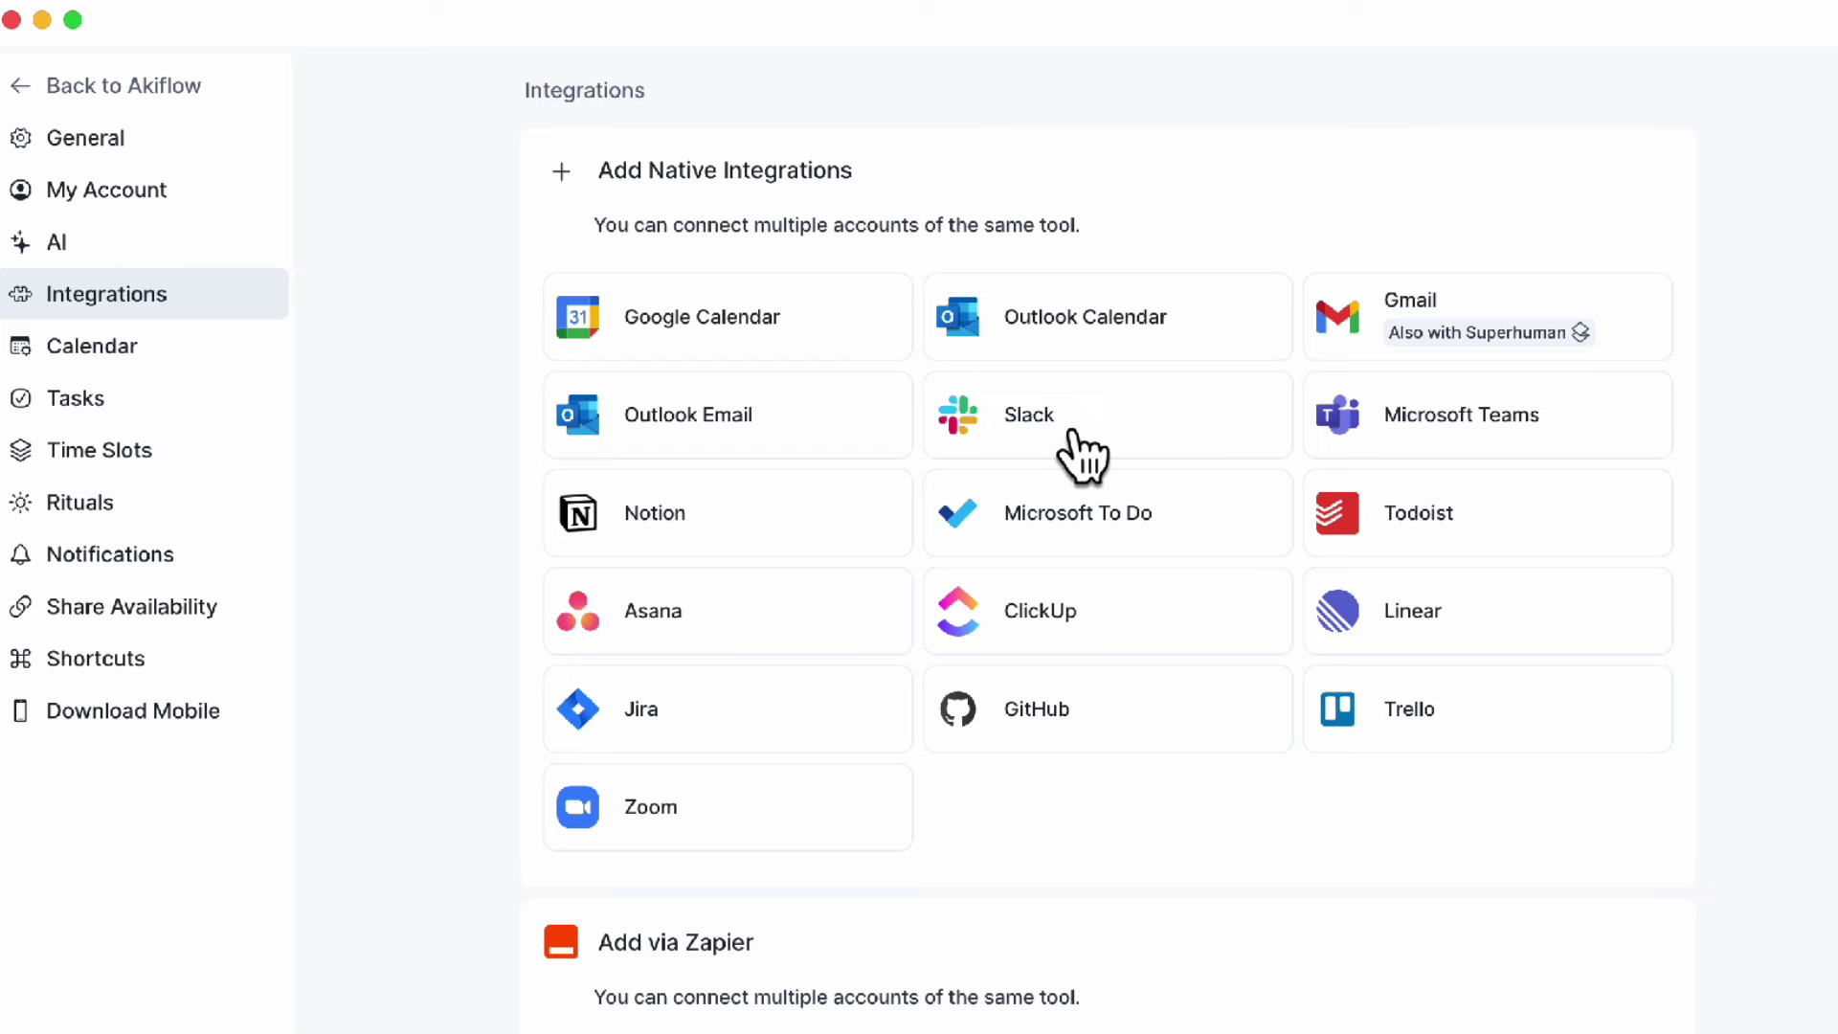
click(1641, 327)
click(1531, 76)
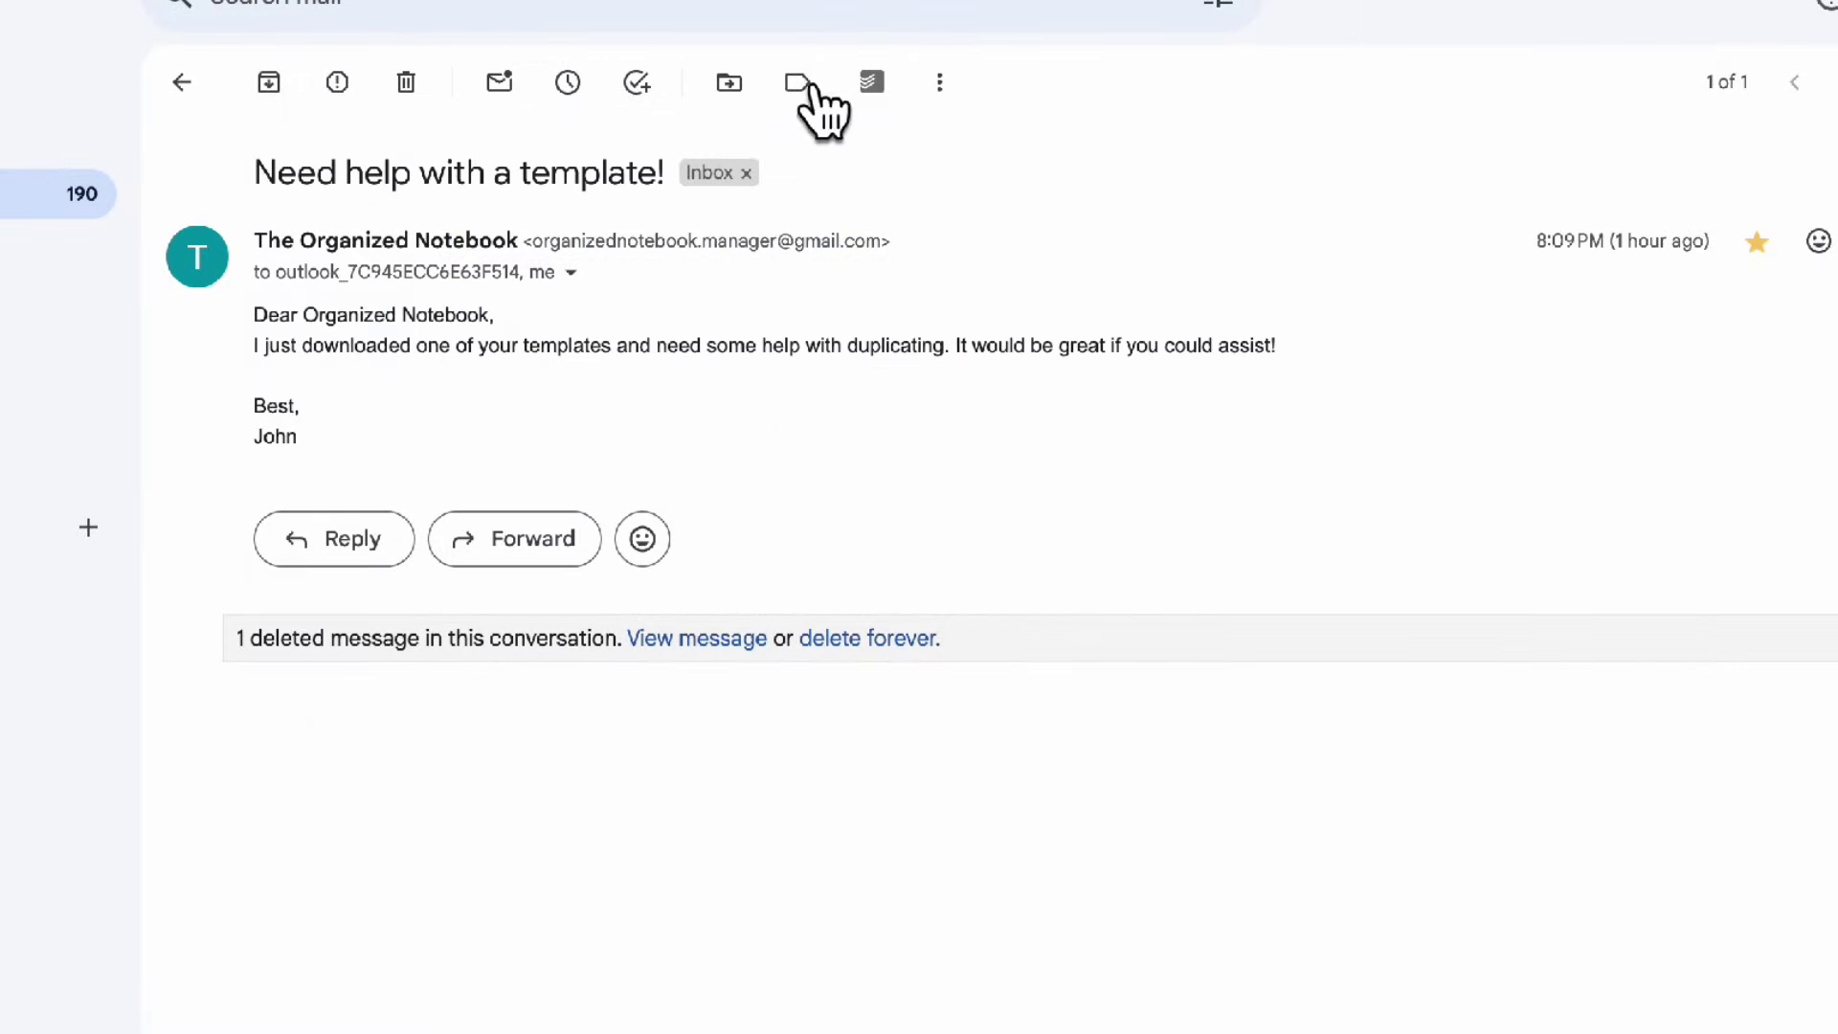
Label the 'Need help with a template!' email Akiflow and view the resulting Akiflow inbox task.
click(800, 84)
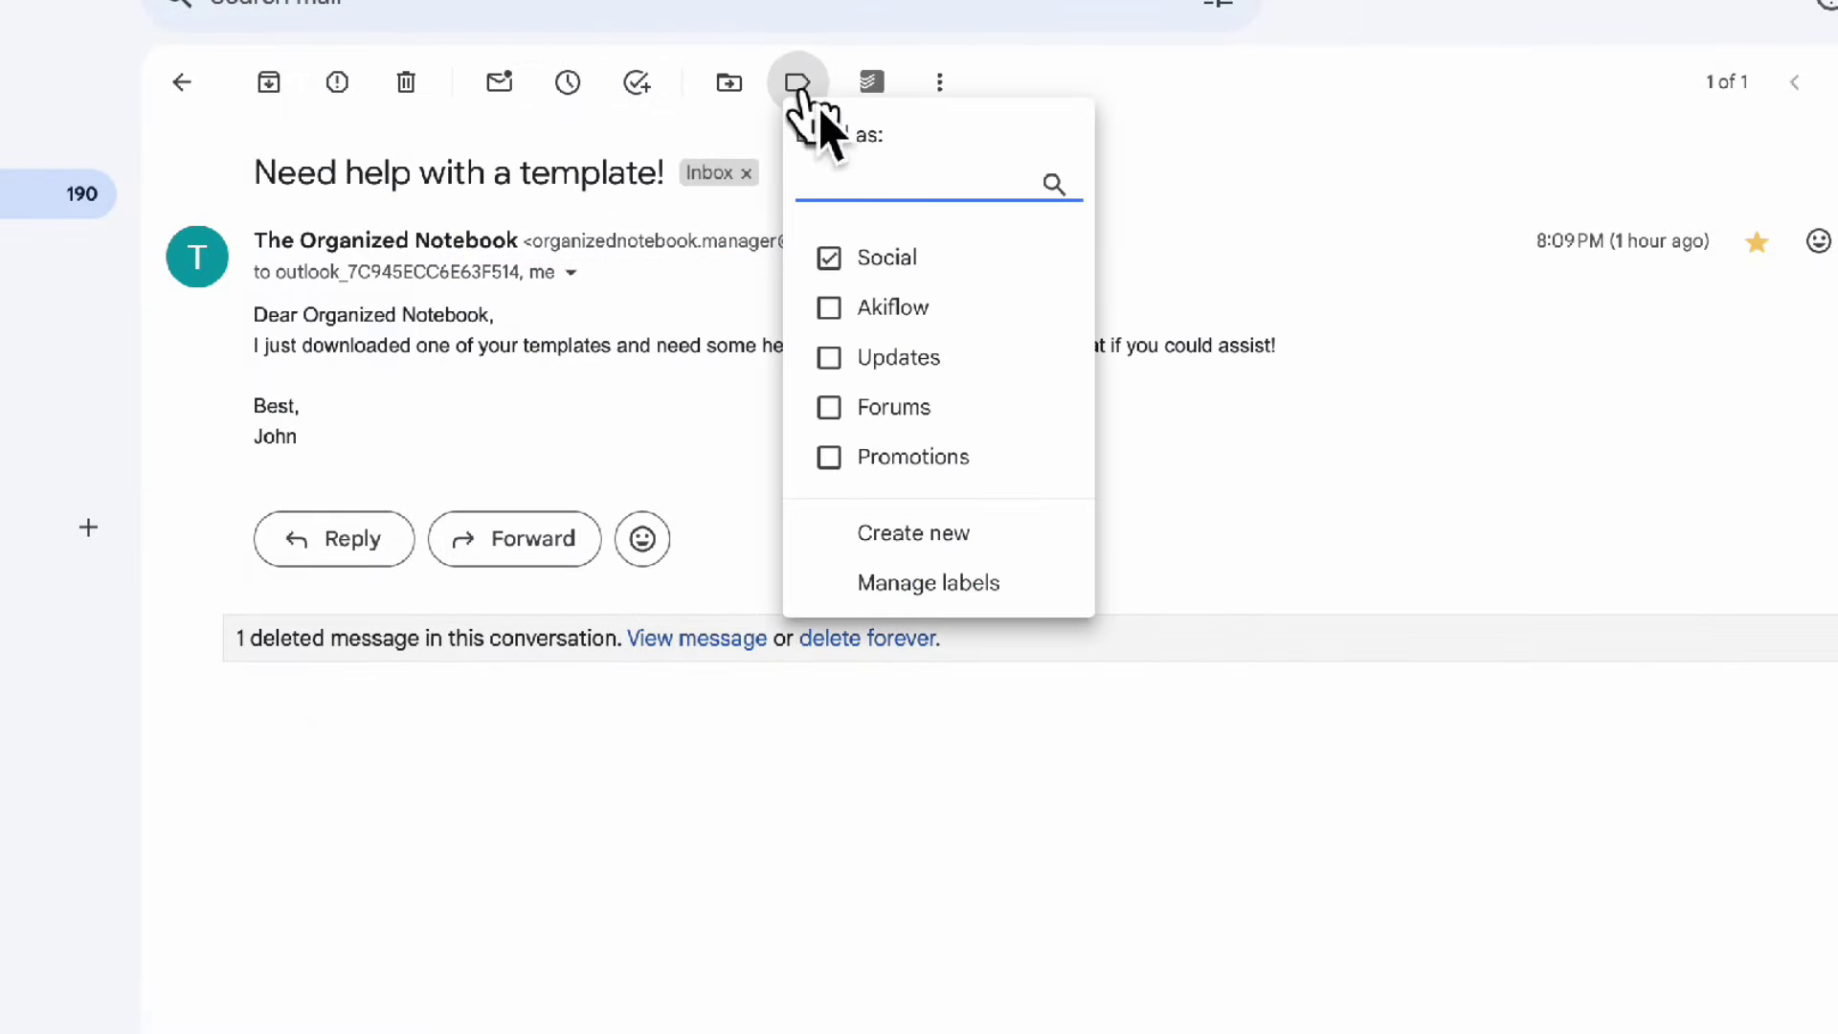
click(895, 308)
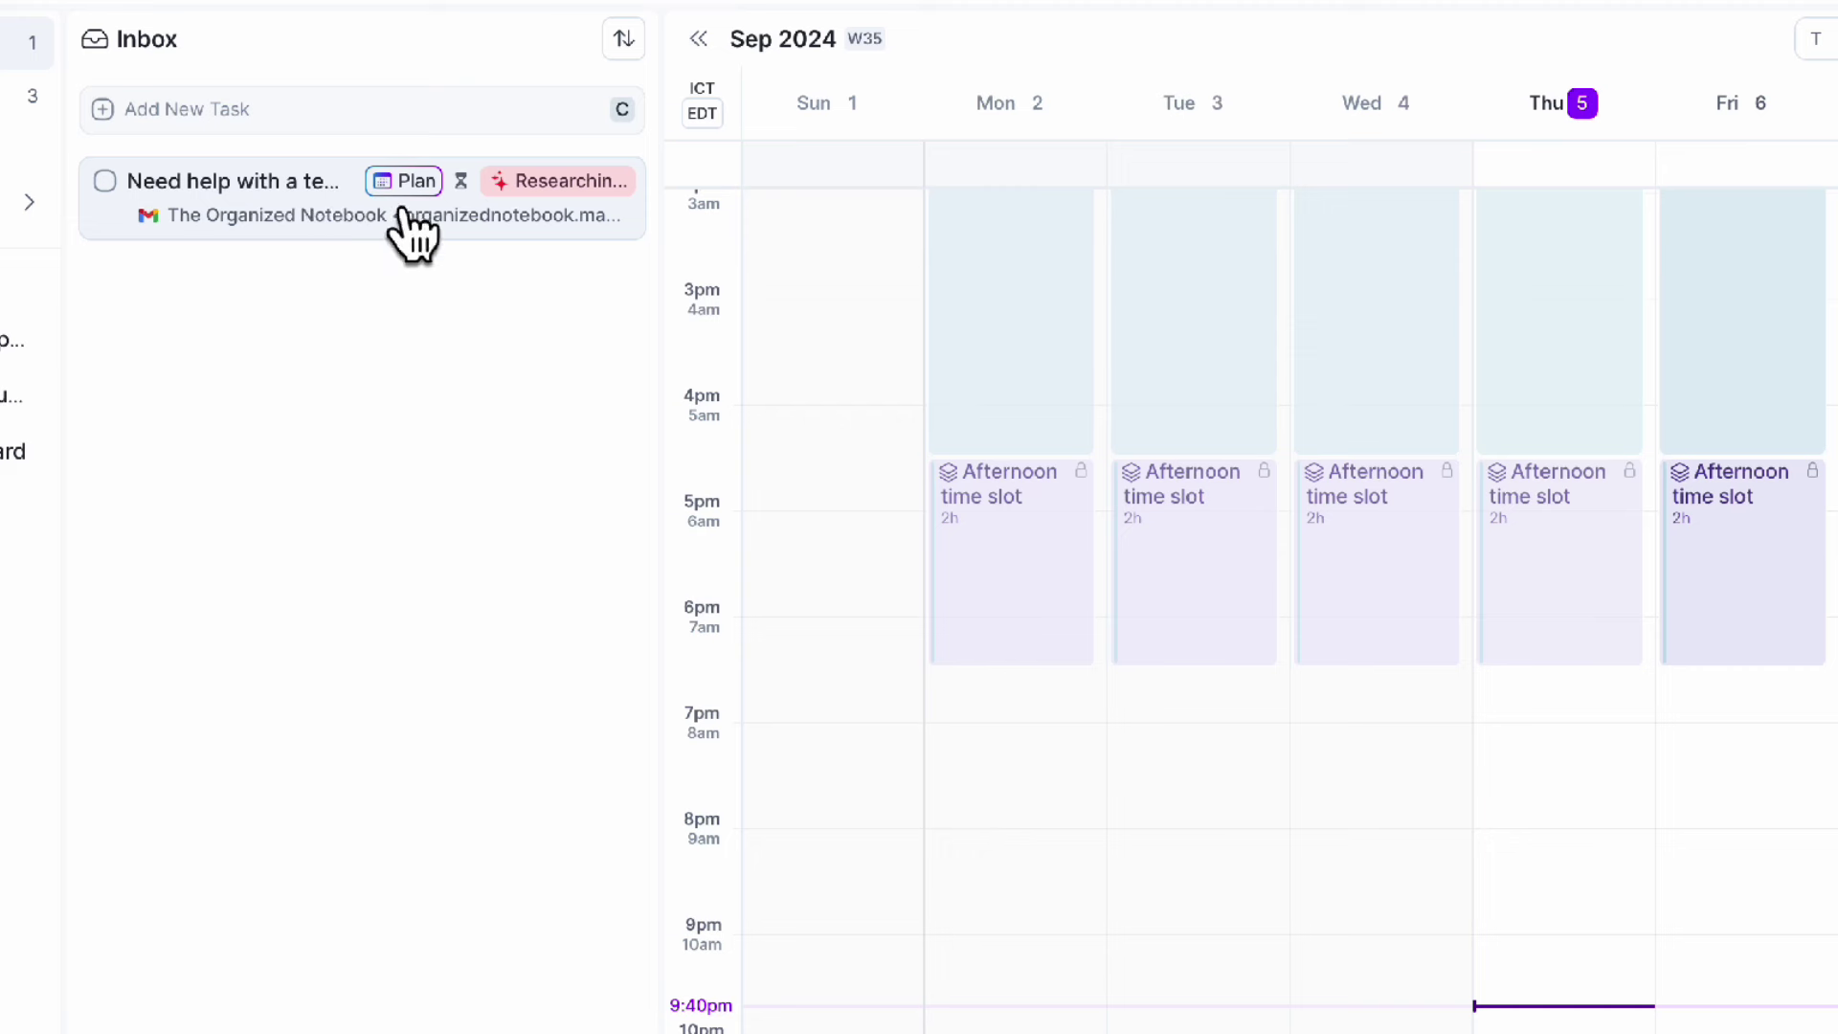
click(271, 181)
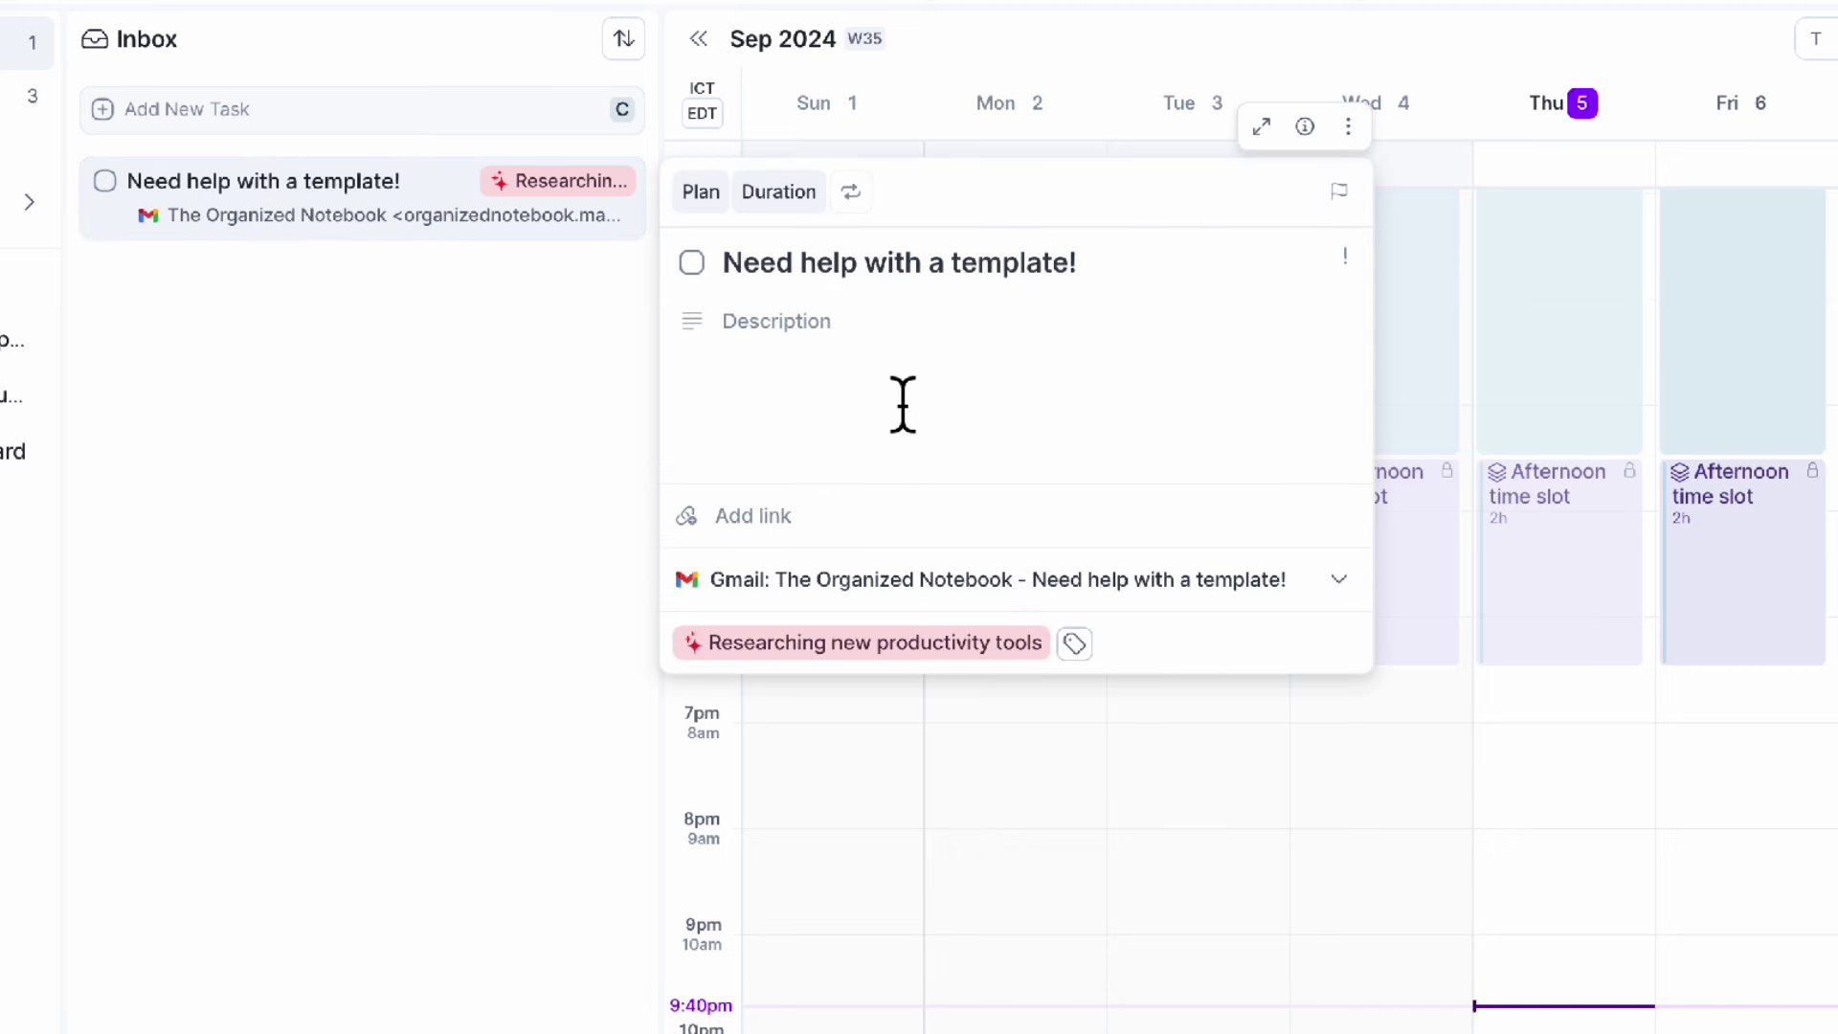
mouse_move(895, 583)
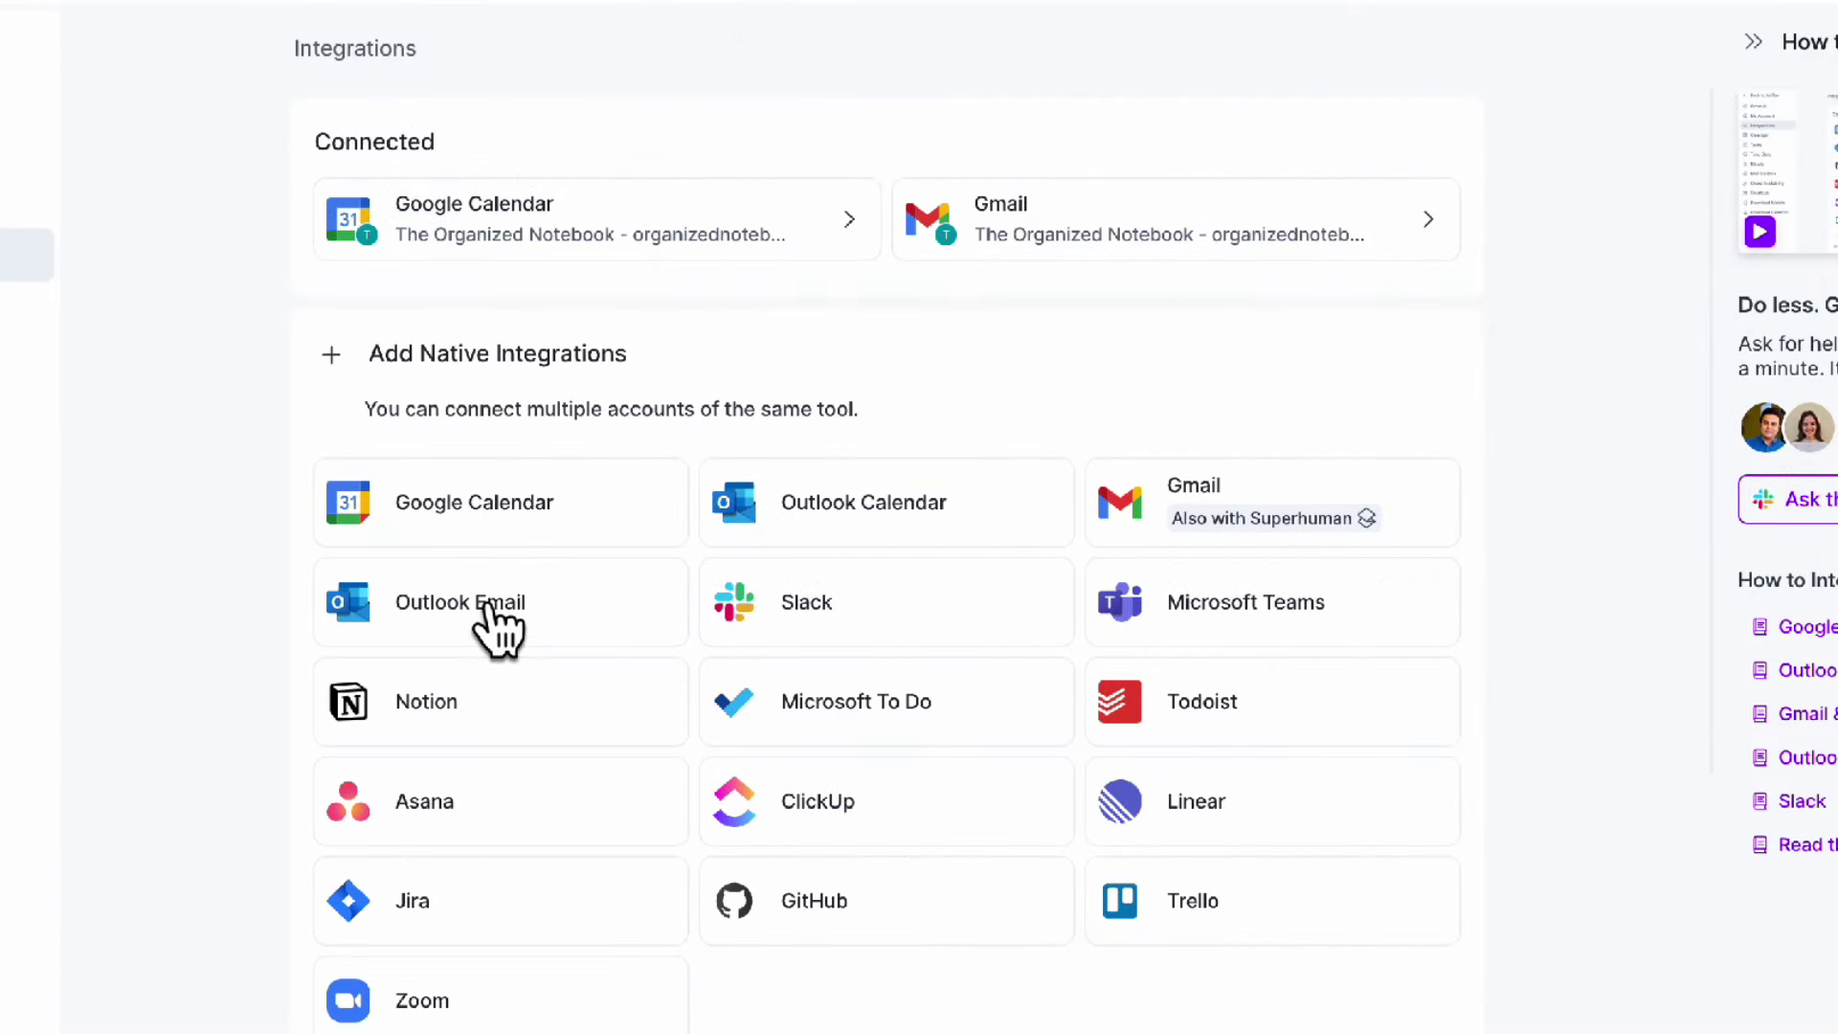
Install the Akiflow for Outlook add-in from Outlook's add-in store.
click(486, 605)
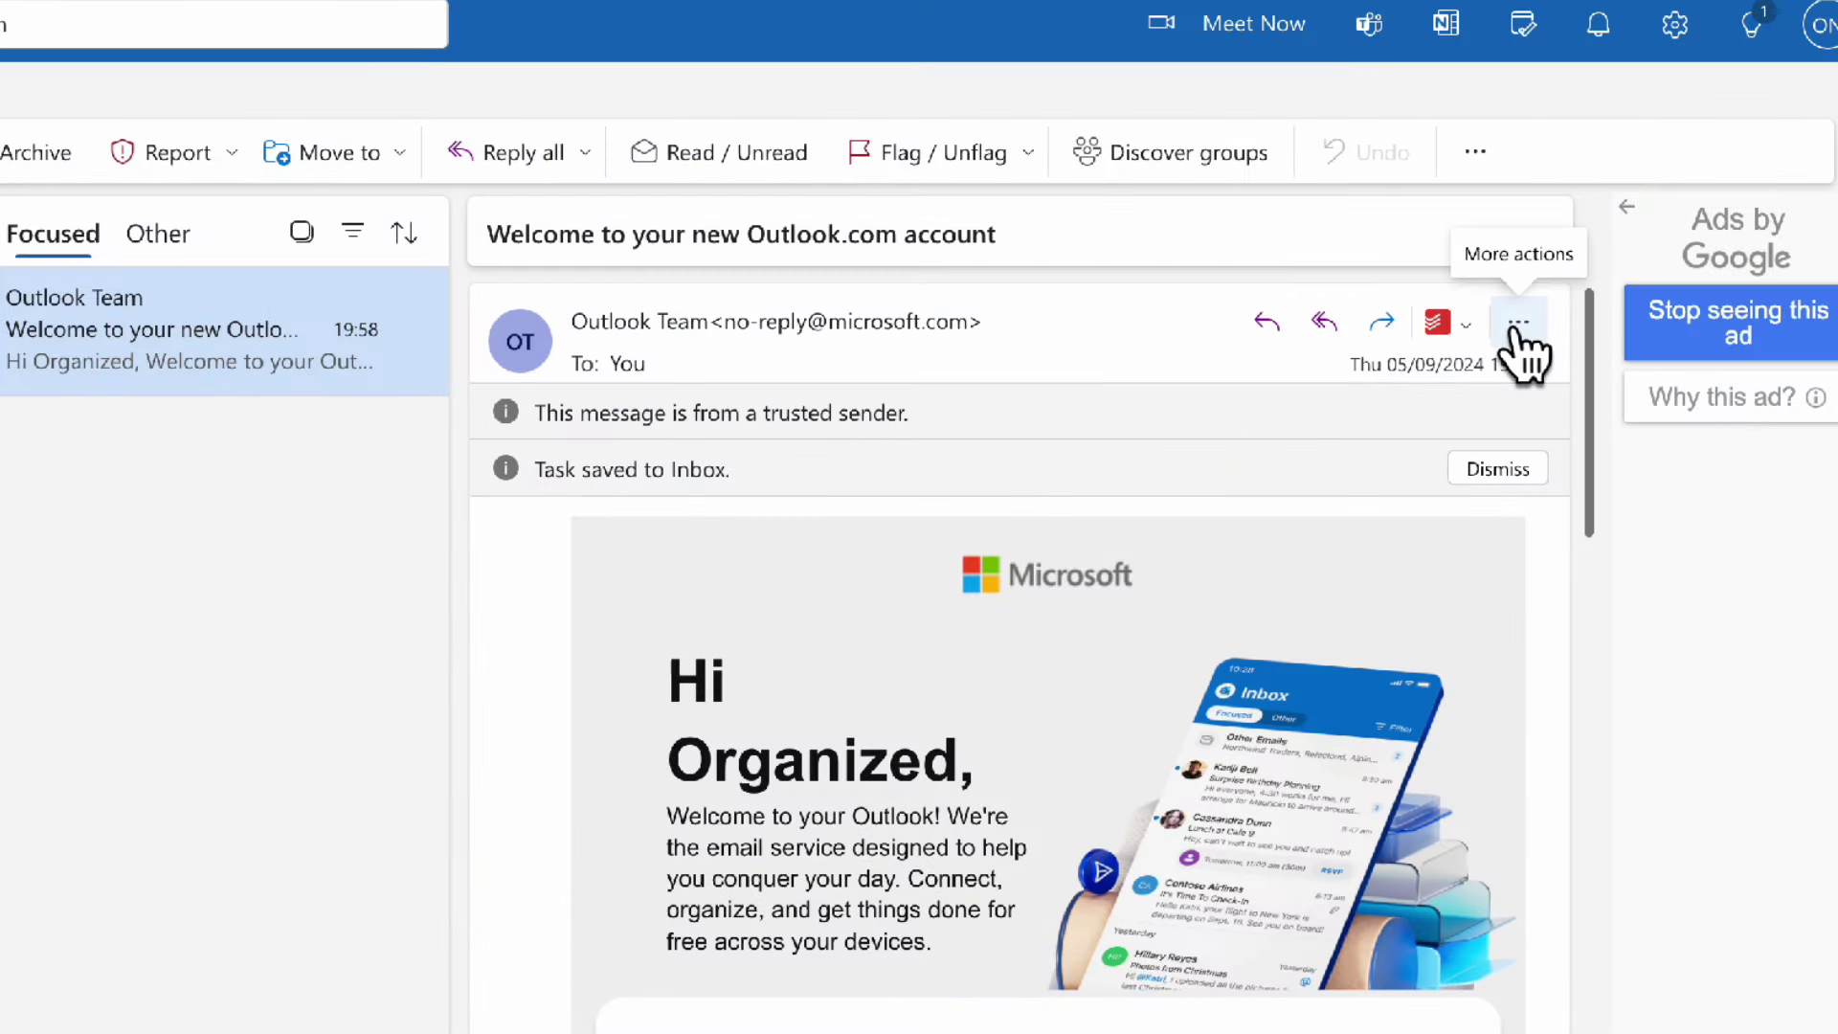
click(1522, 335)
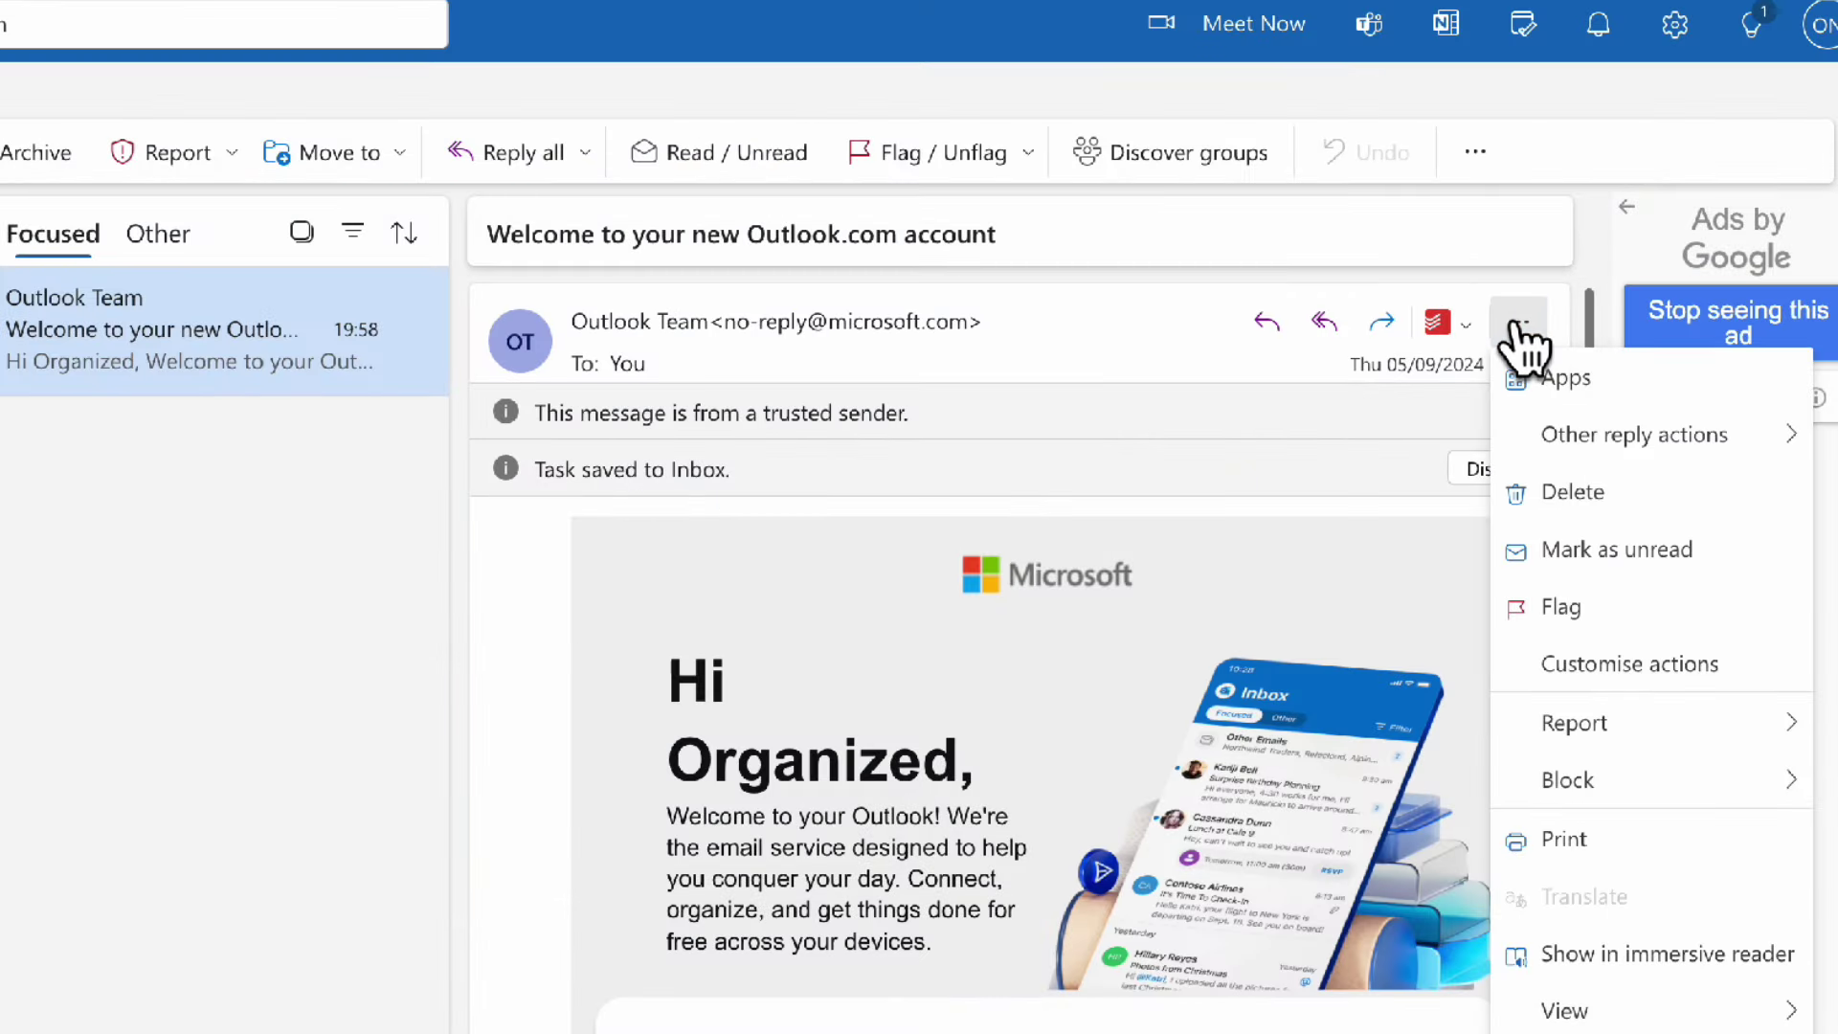
click(1617, 381)
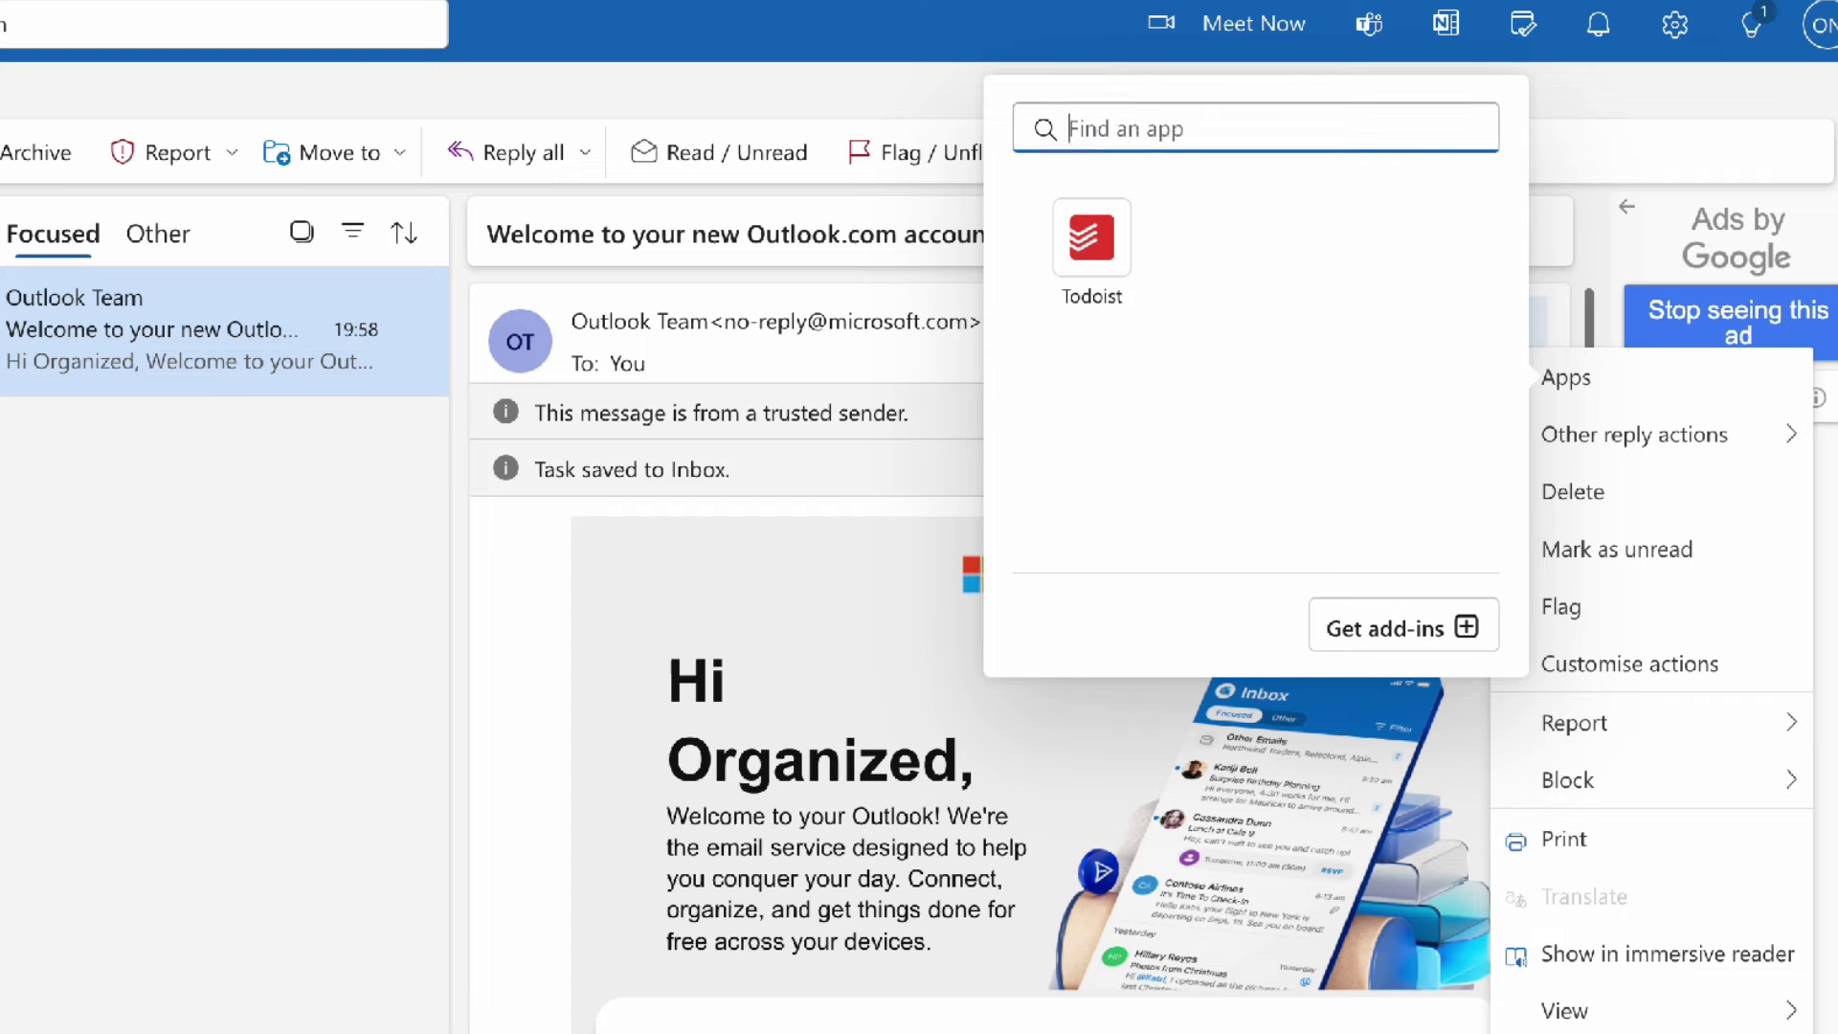
key(Return)
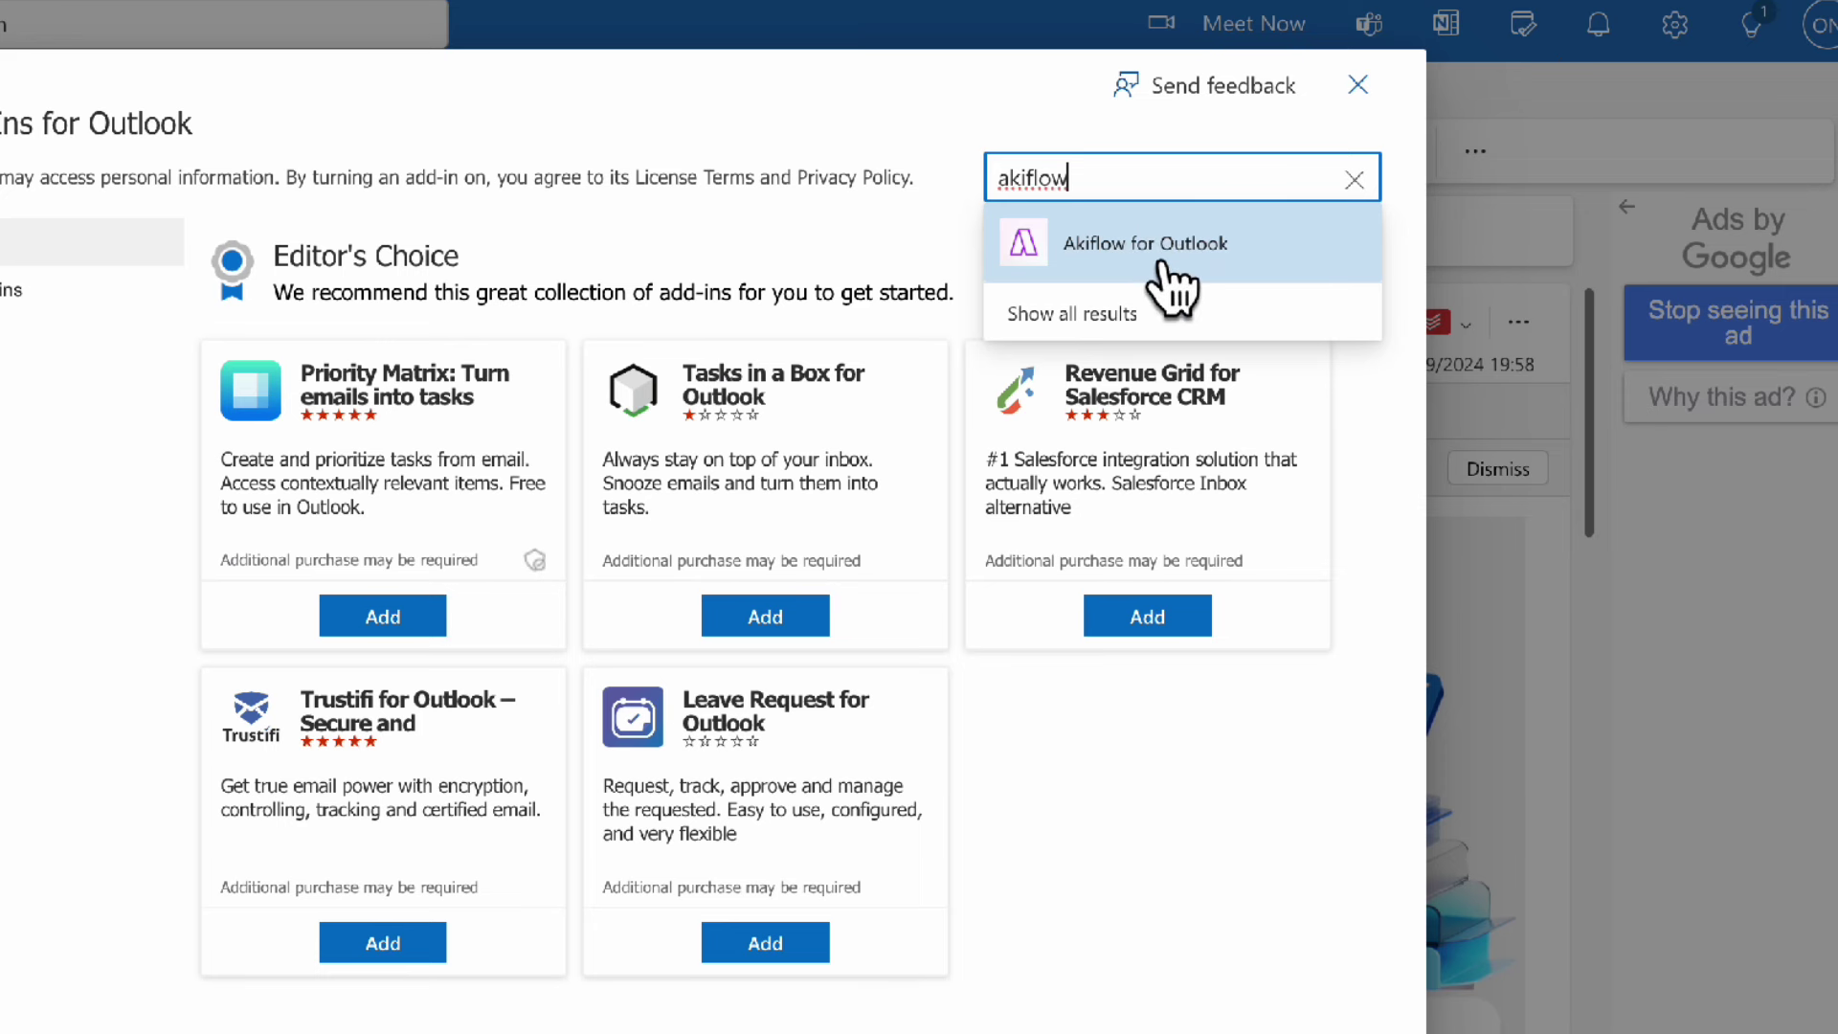
click(1163, 253)
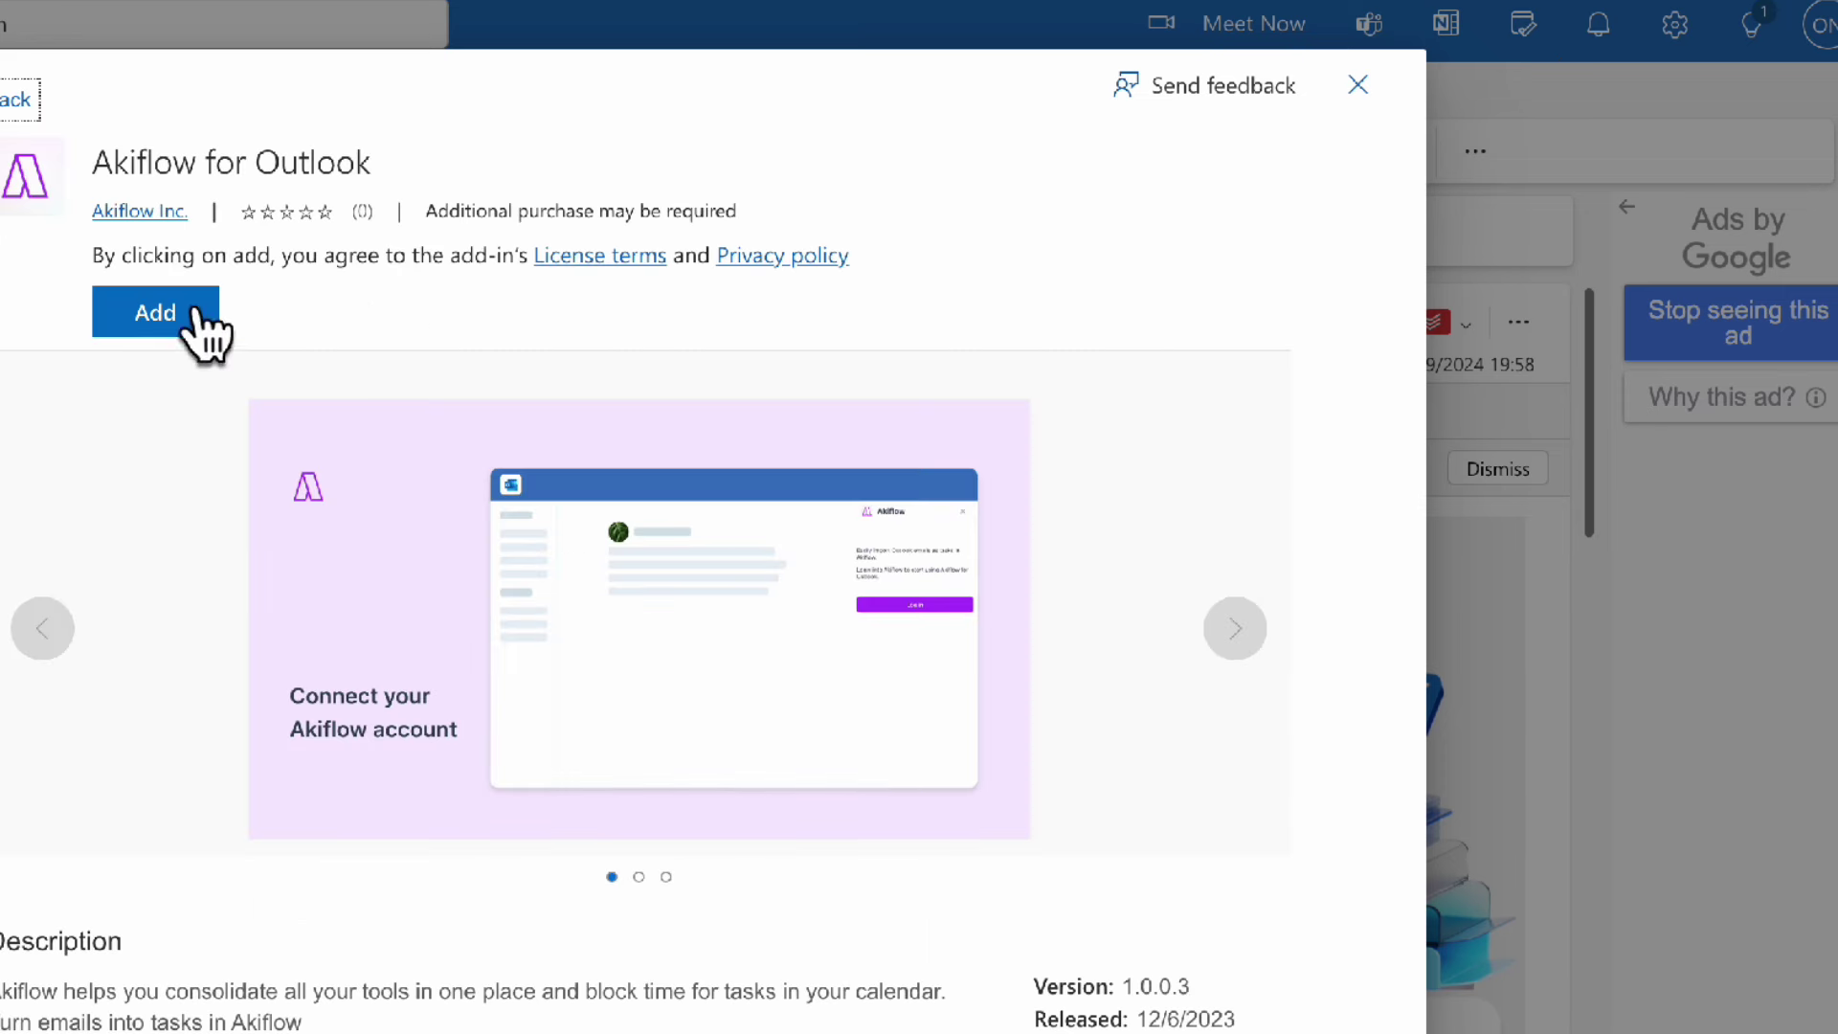
click(153, 328)
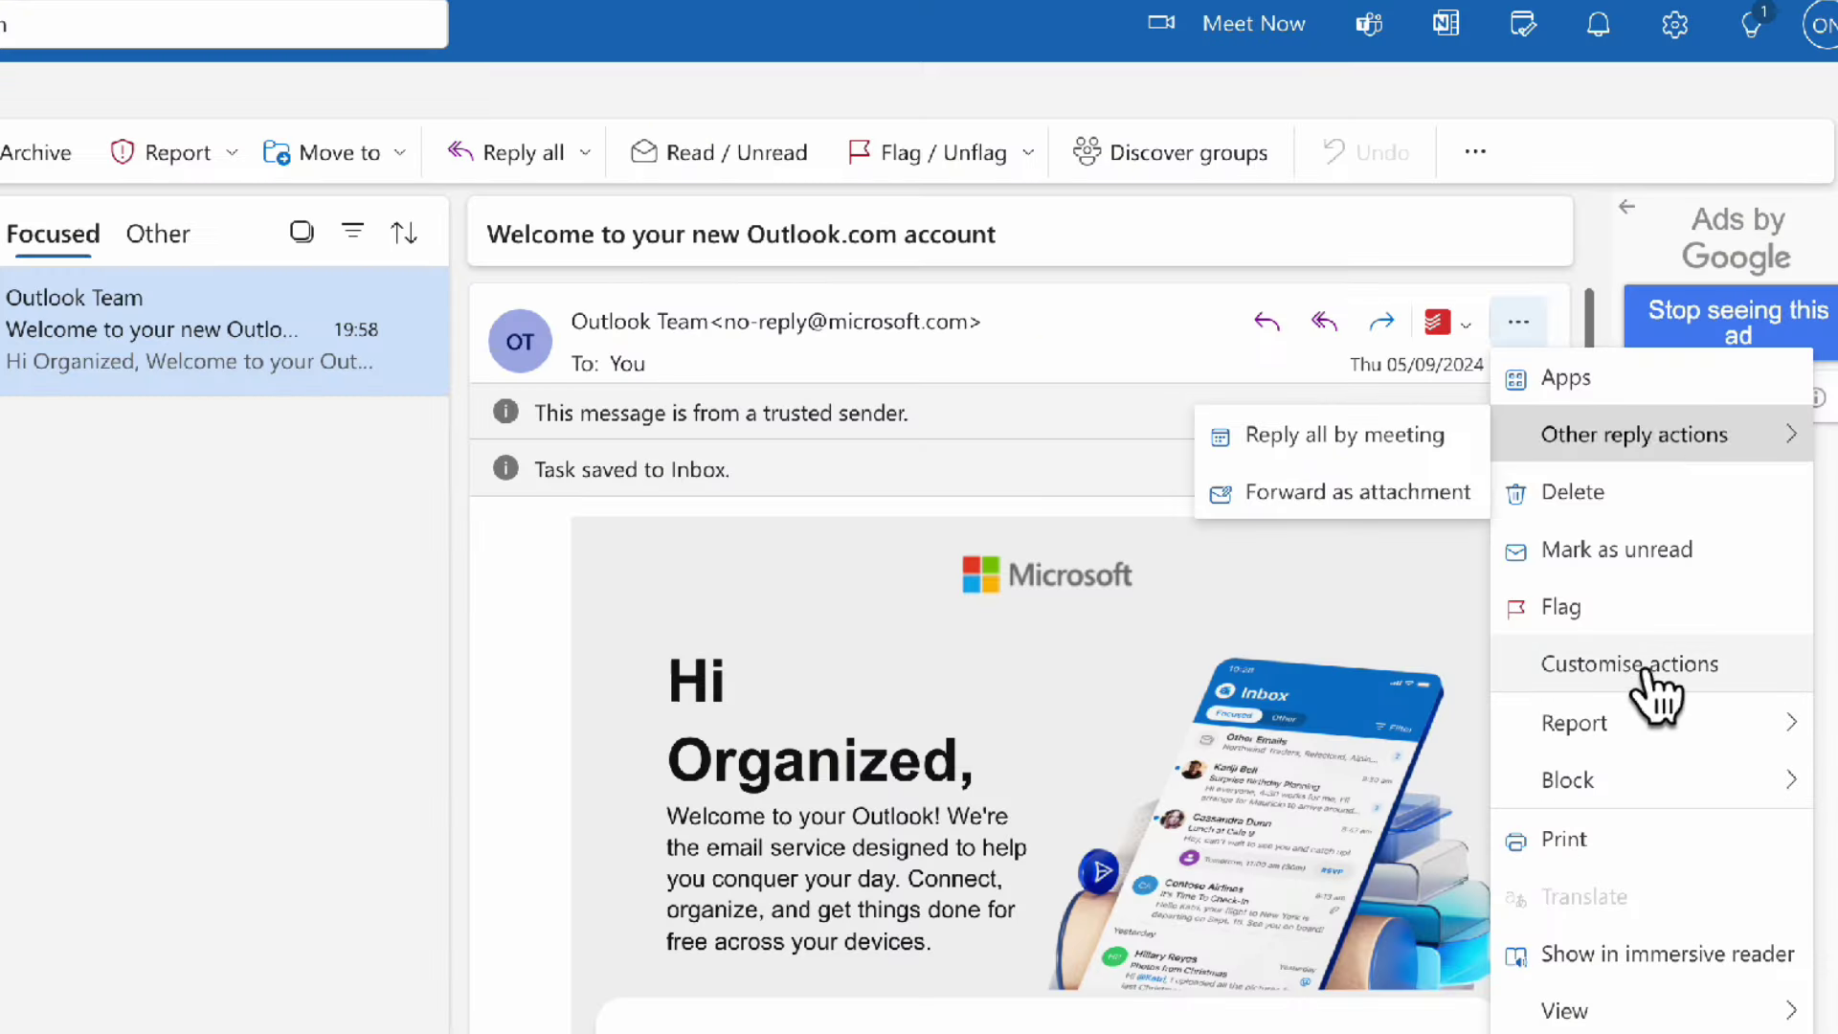
Enable Akiflow in quick actions and add the welcome email to Akiflow after logging in.
click(1658, 696)
click(1081, 532)
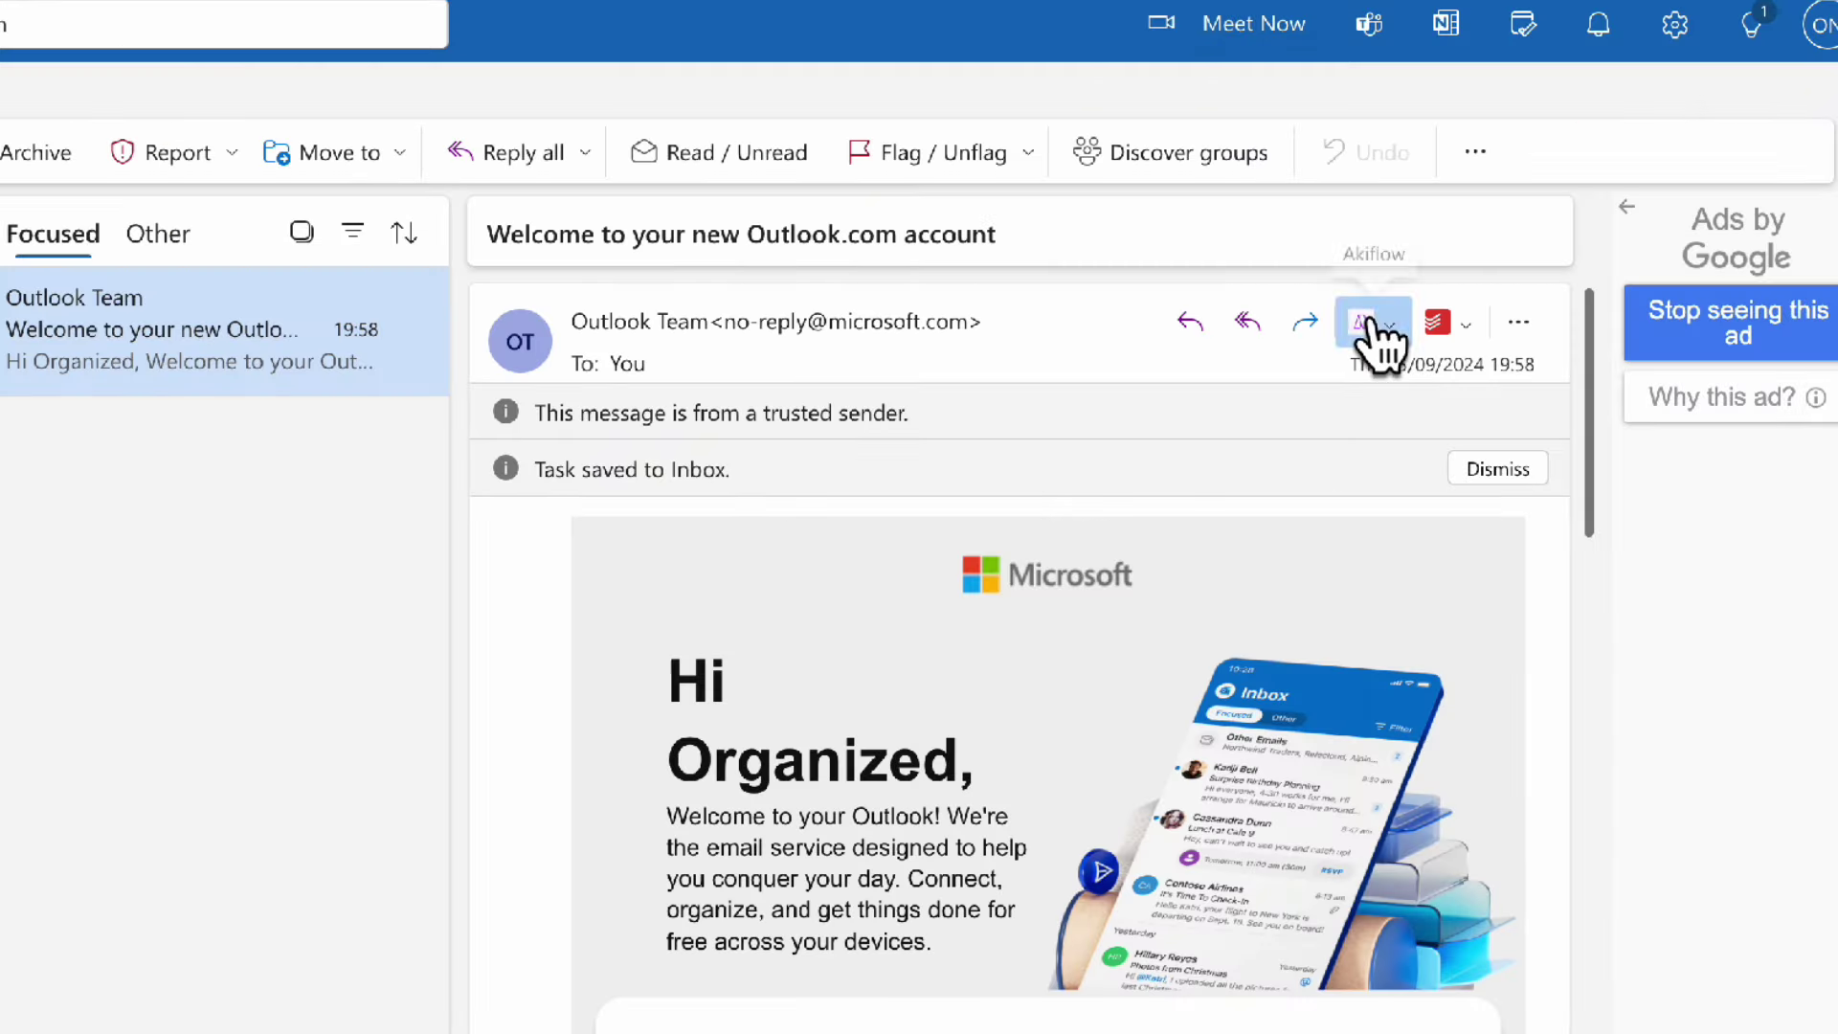
click(1371, 331)
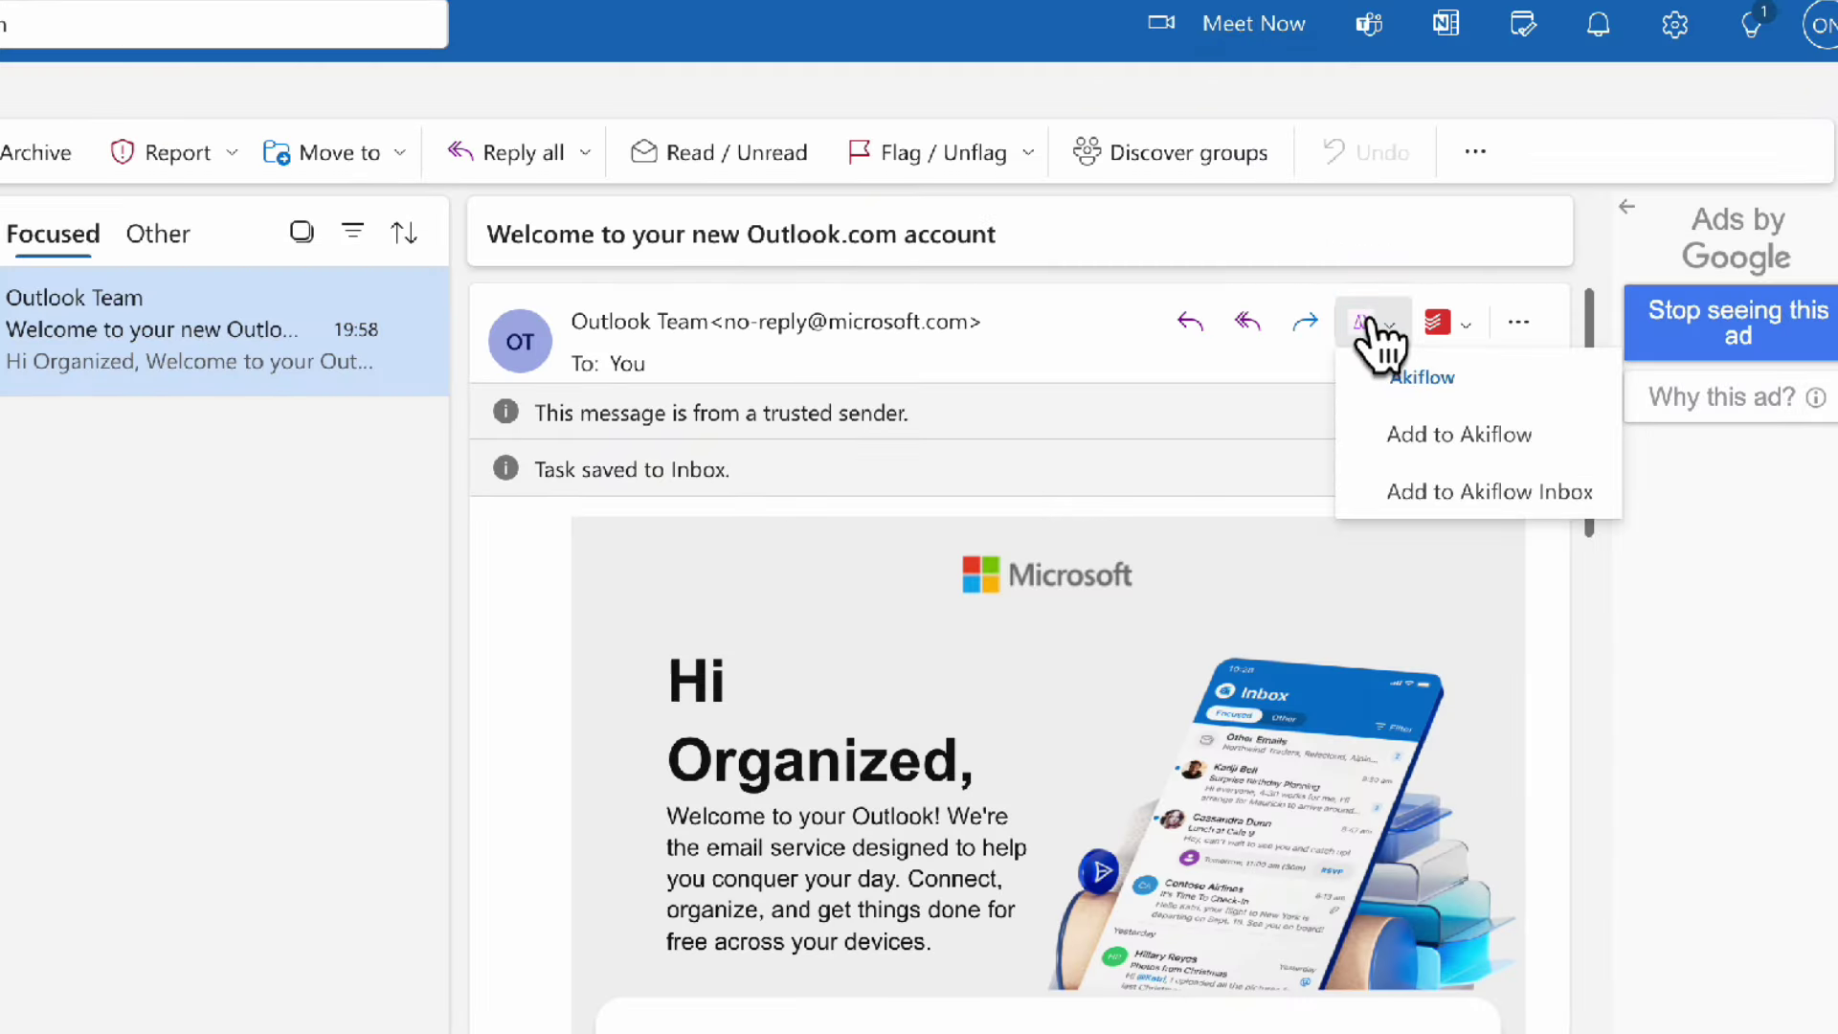
click(1465, 436)
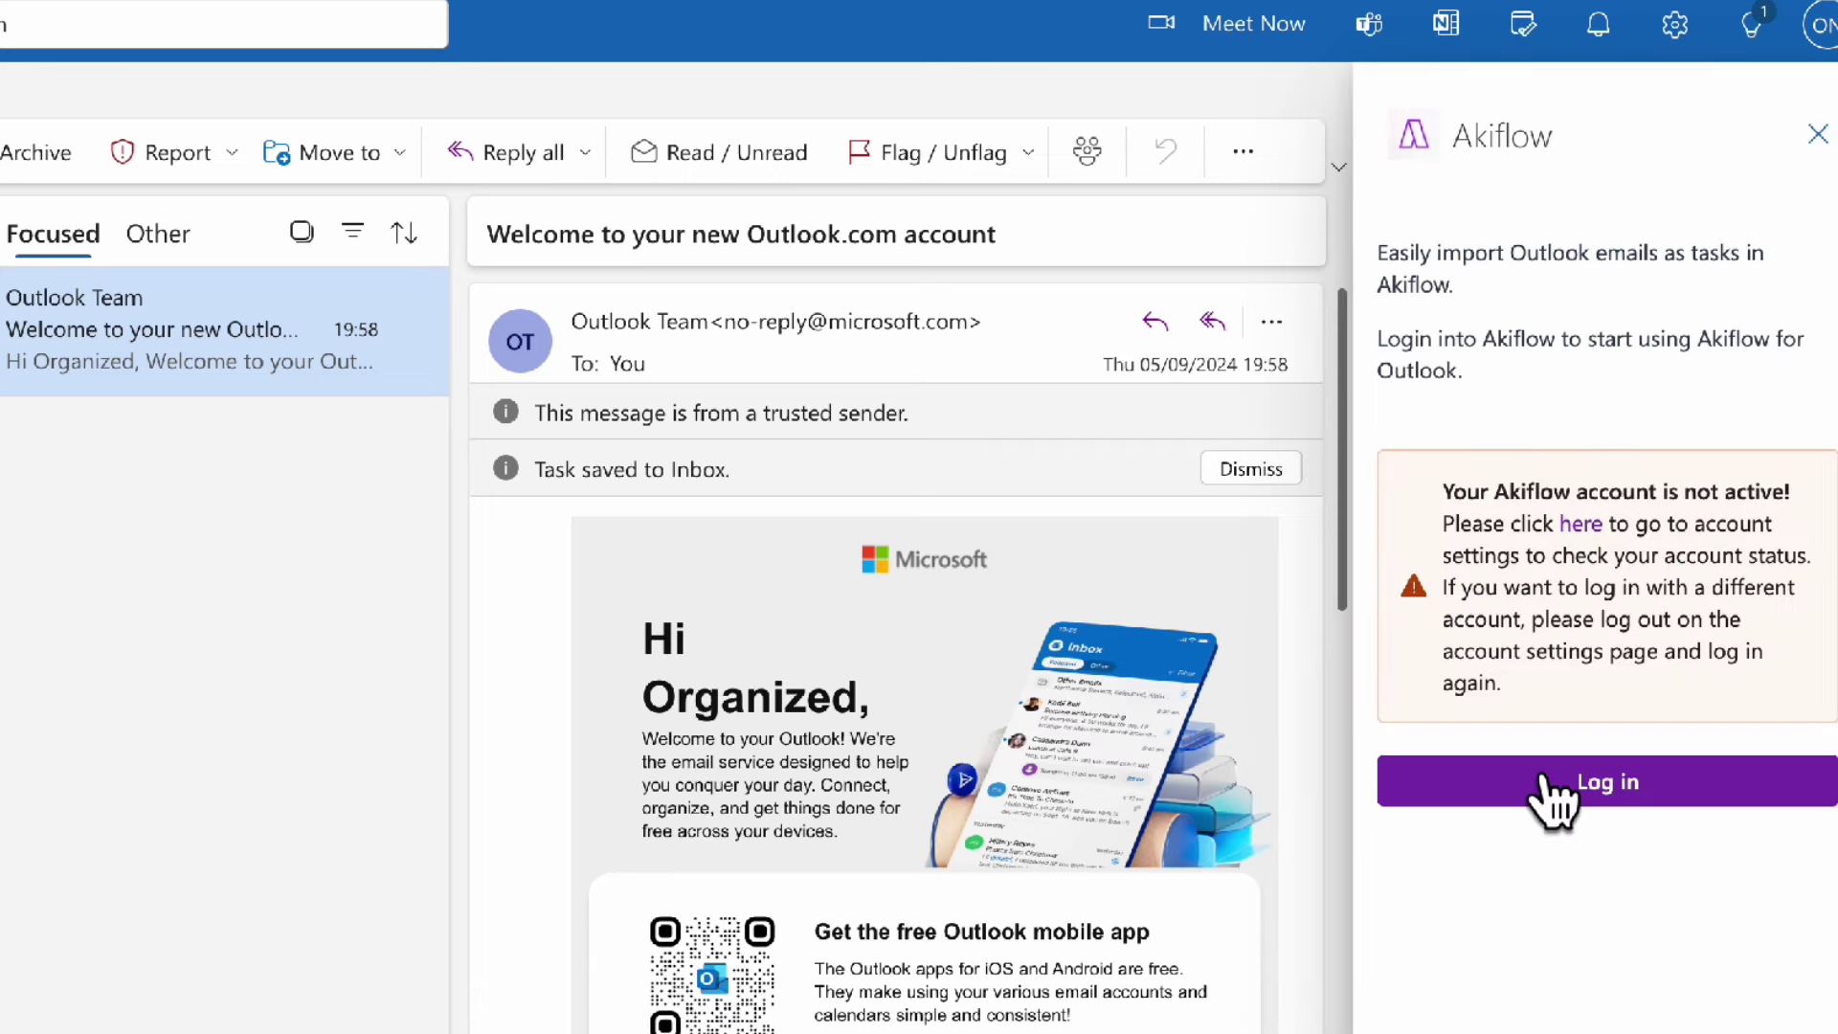
click(1567, 790)
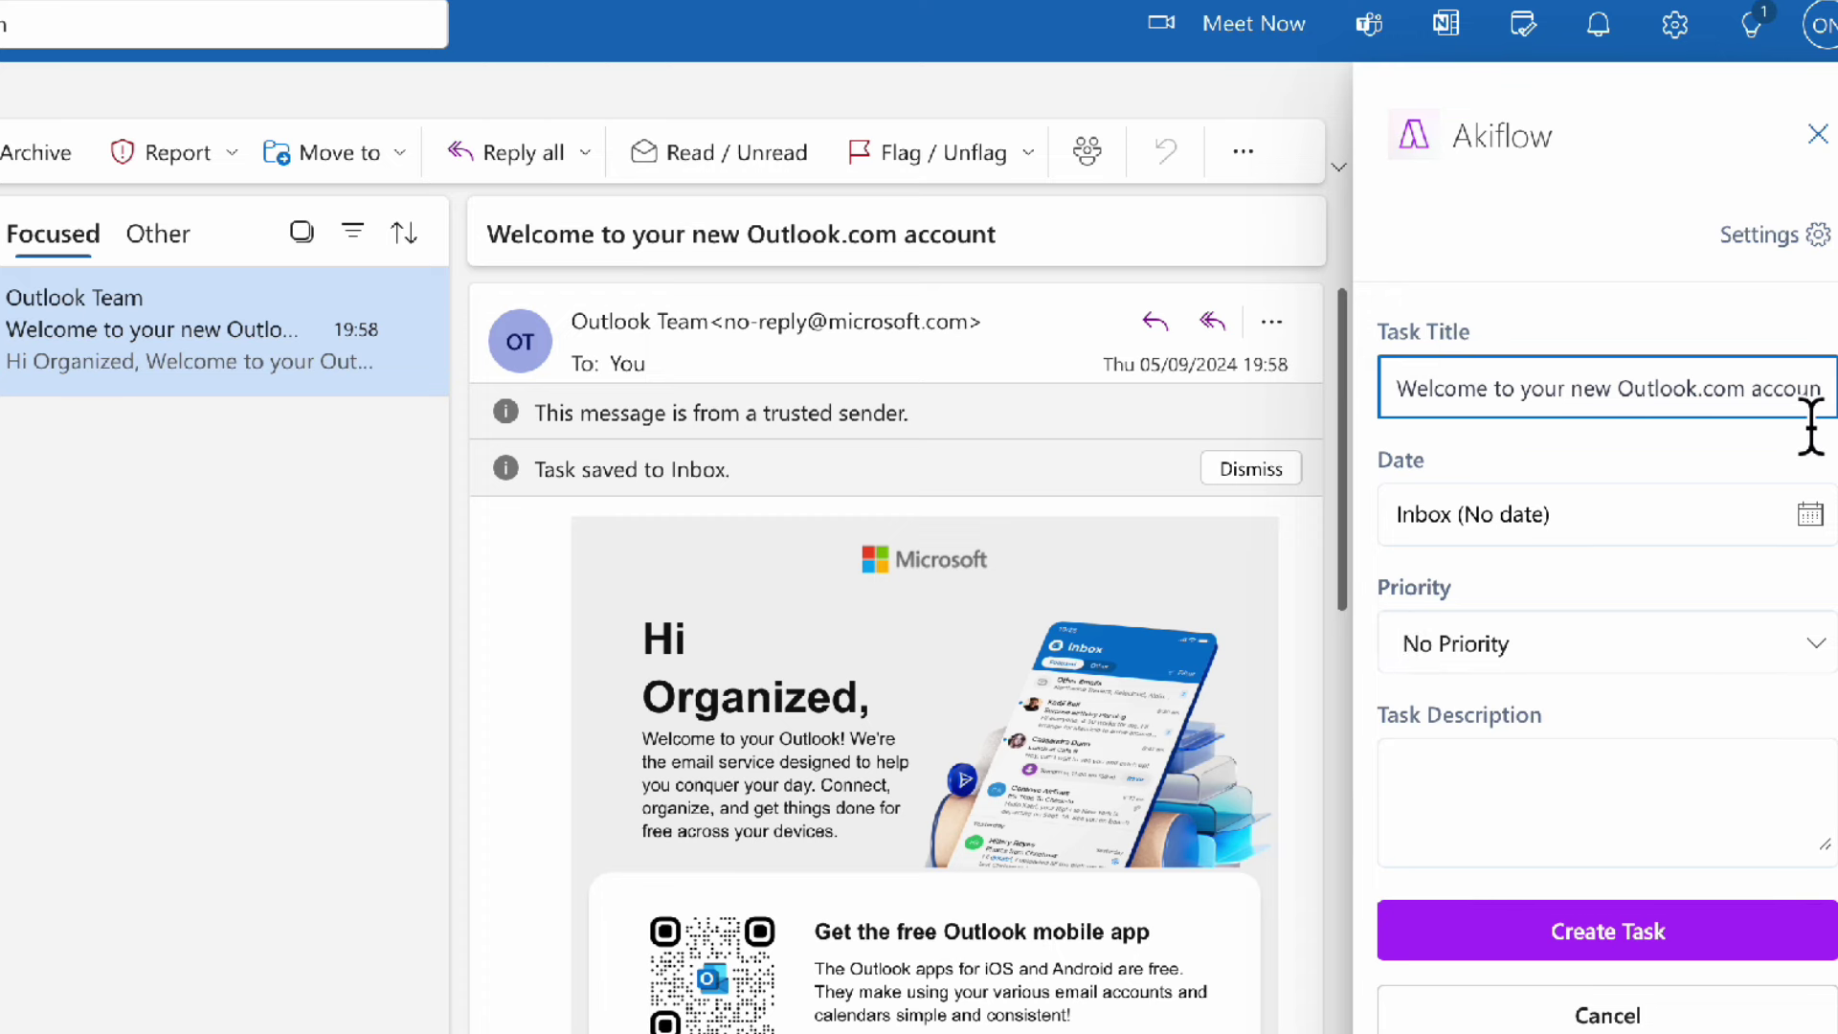
scroll(1709, 622, down, 1)
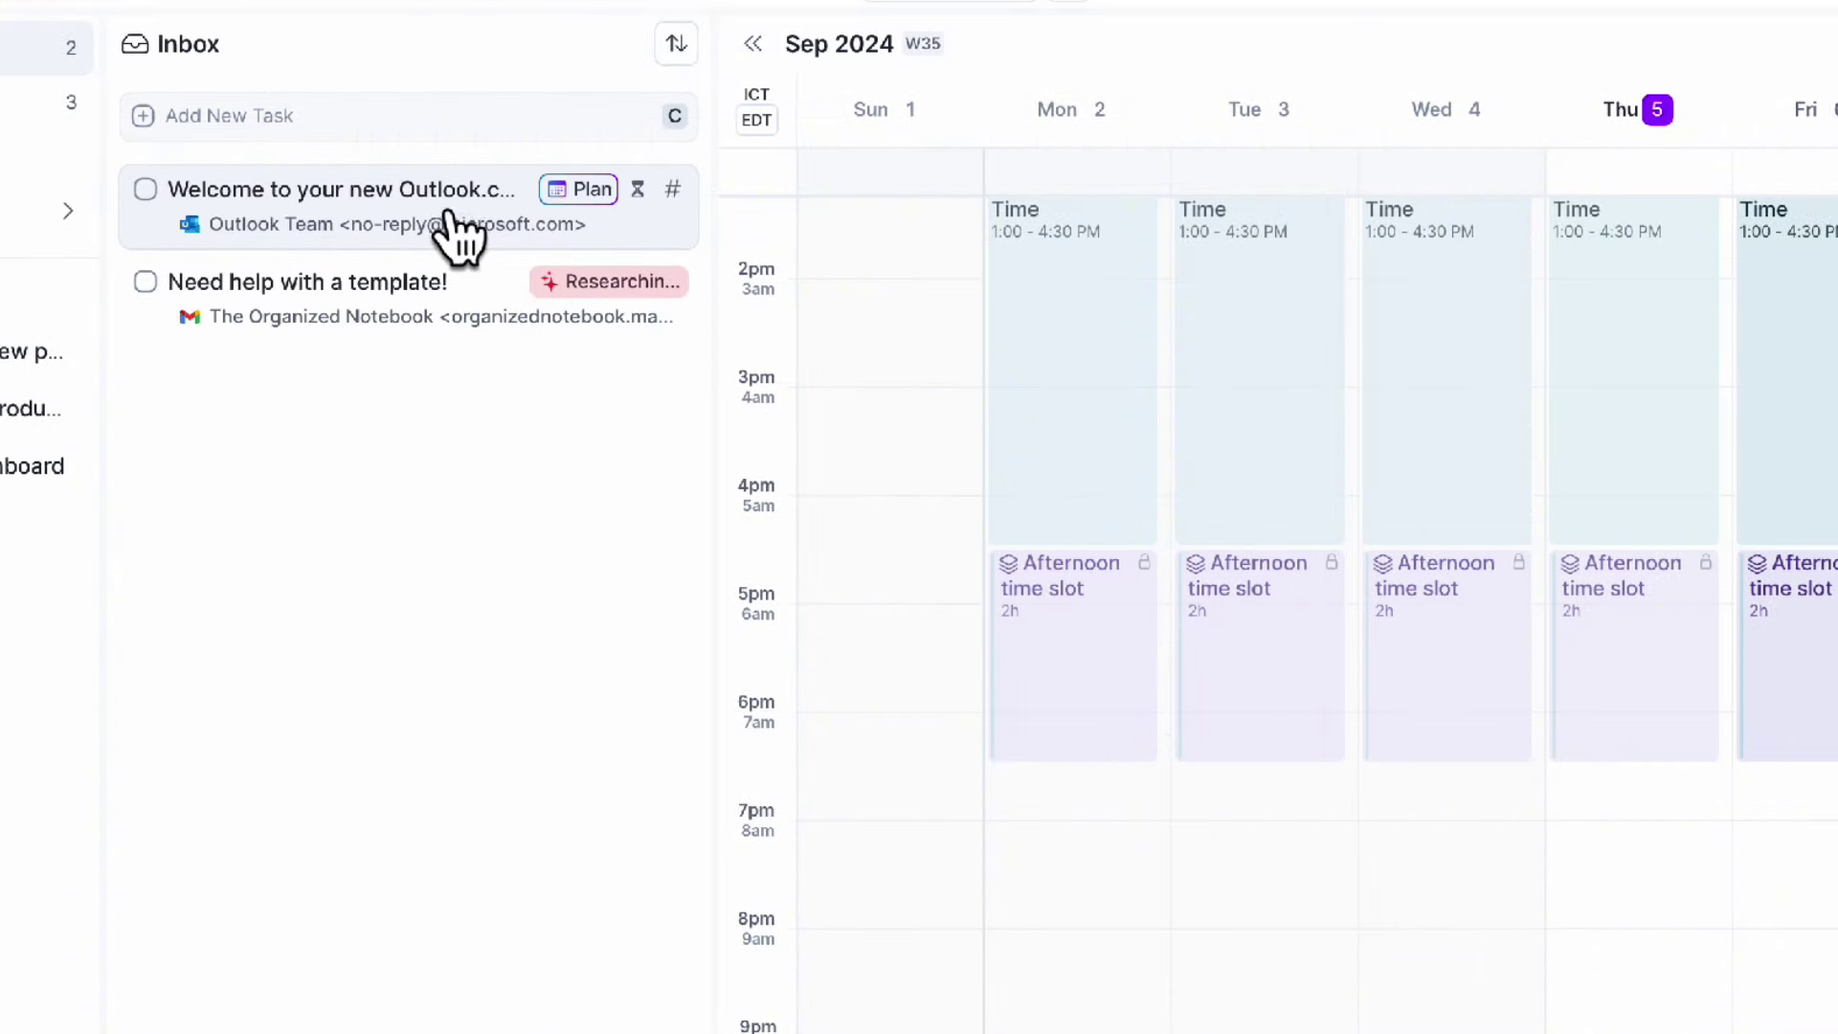
Connect the Slack integration in Akiflow and allow its access to the workspace.
click(488, 232)
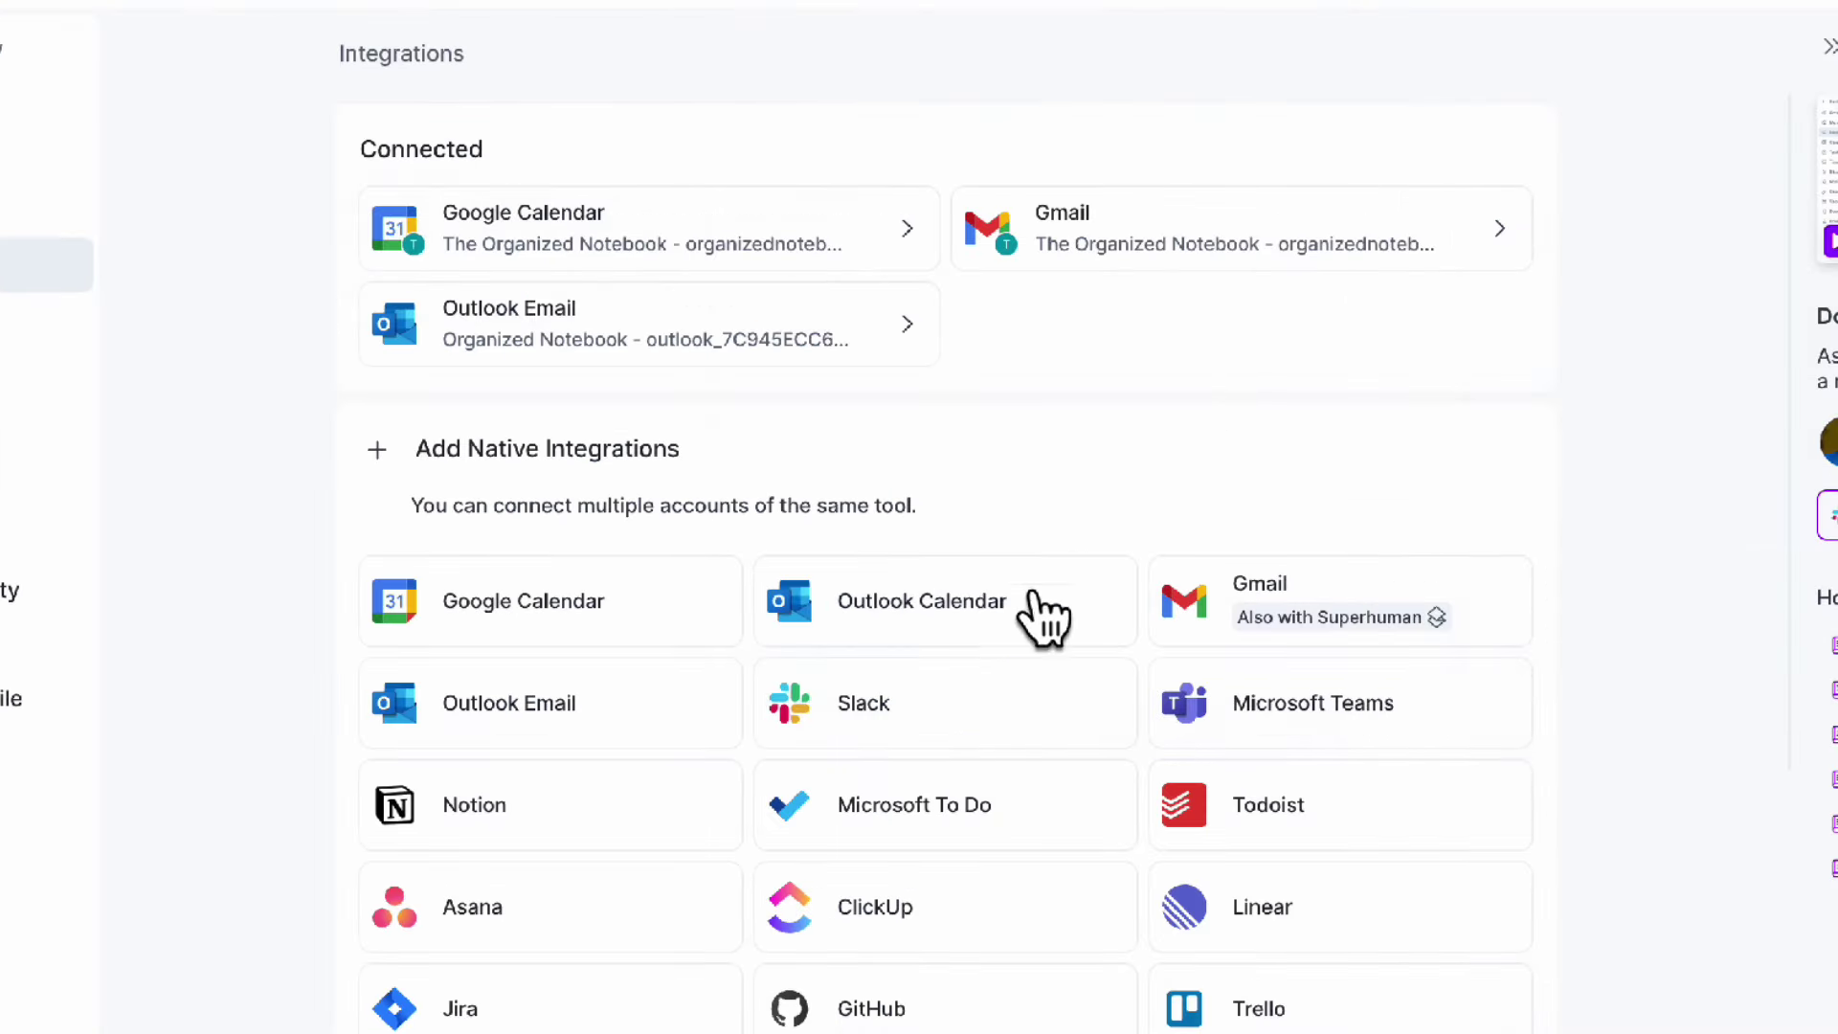
click(985, 738)
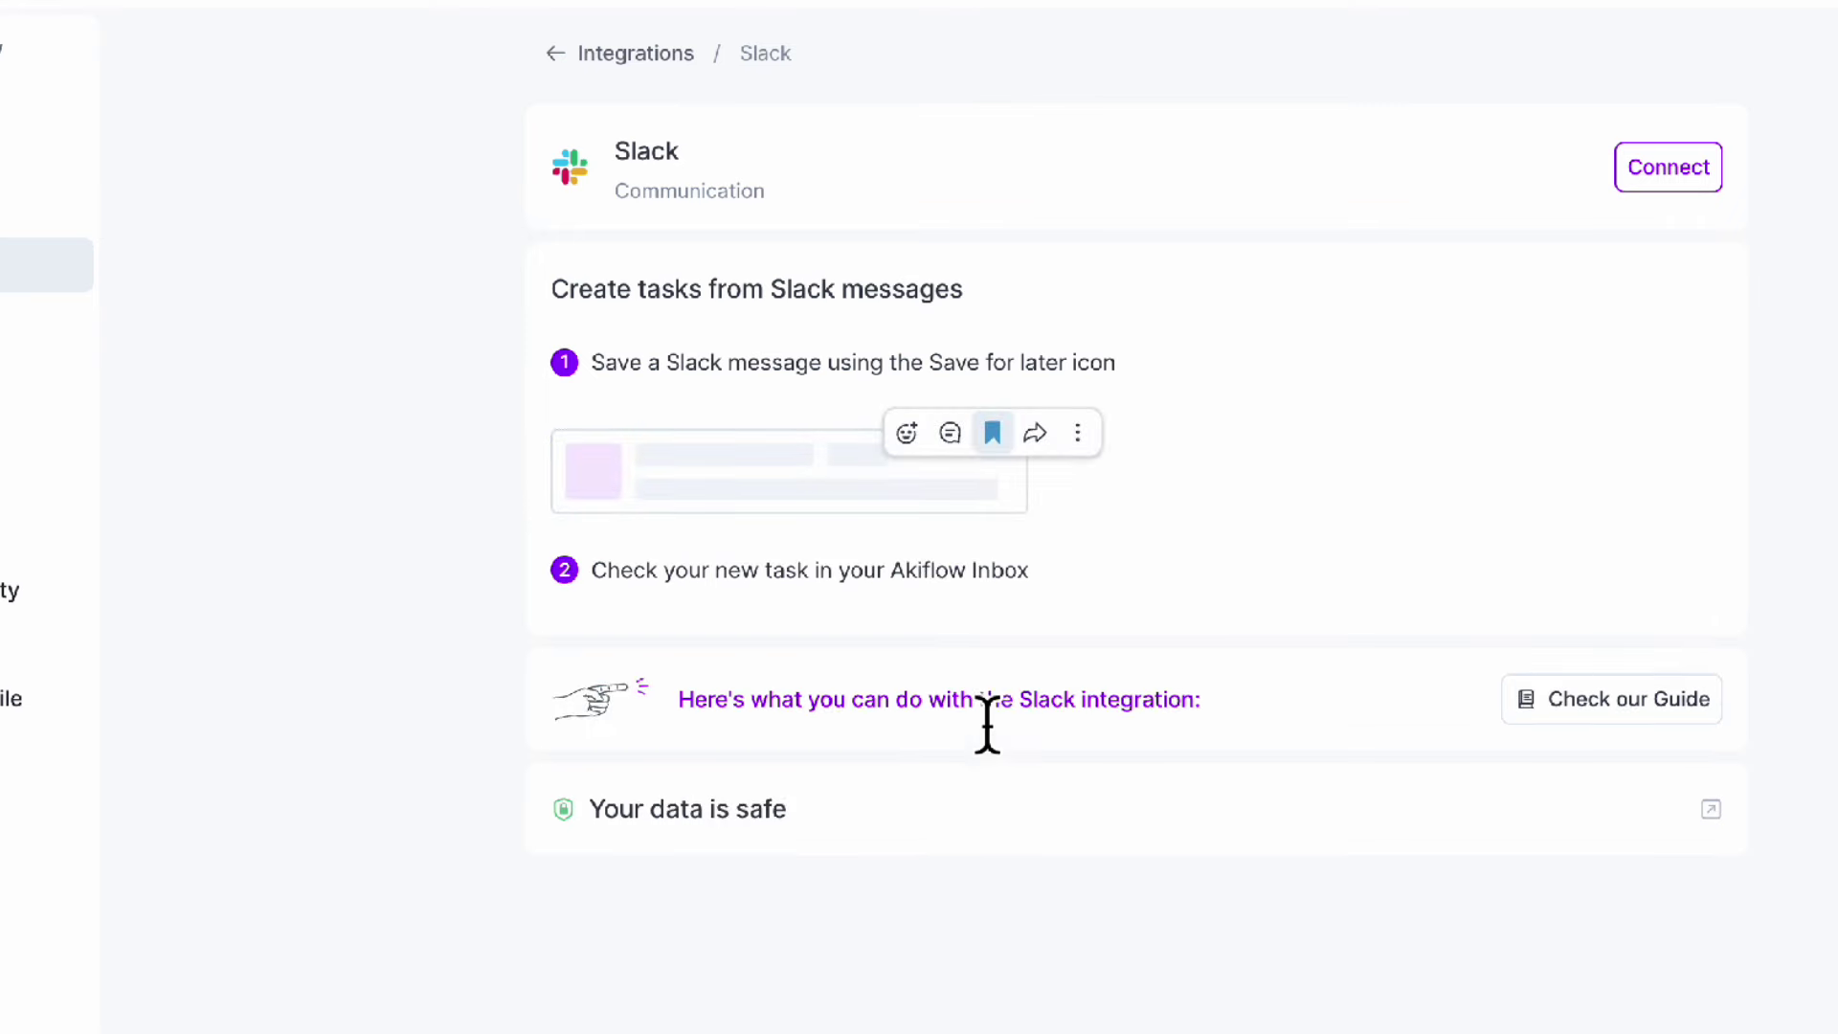
click(1680, 174)
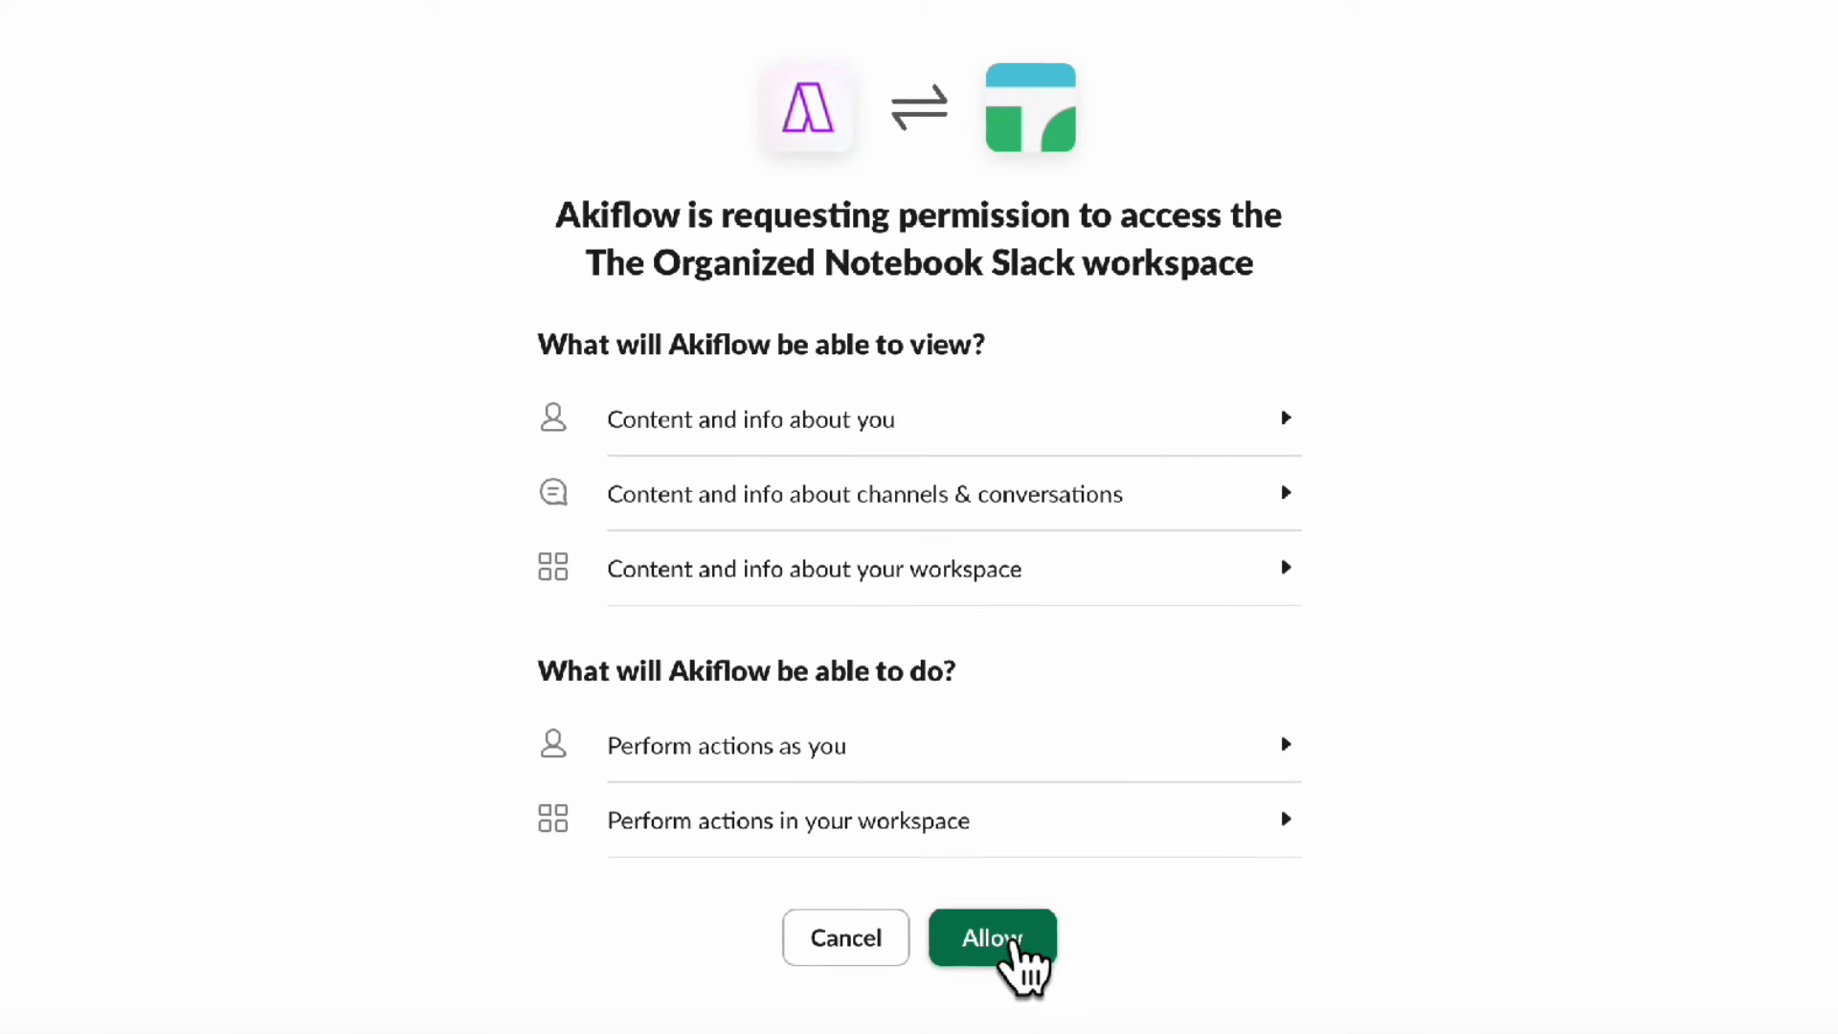
click(1029, 962)
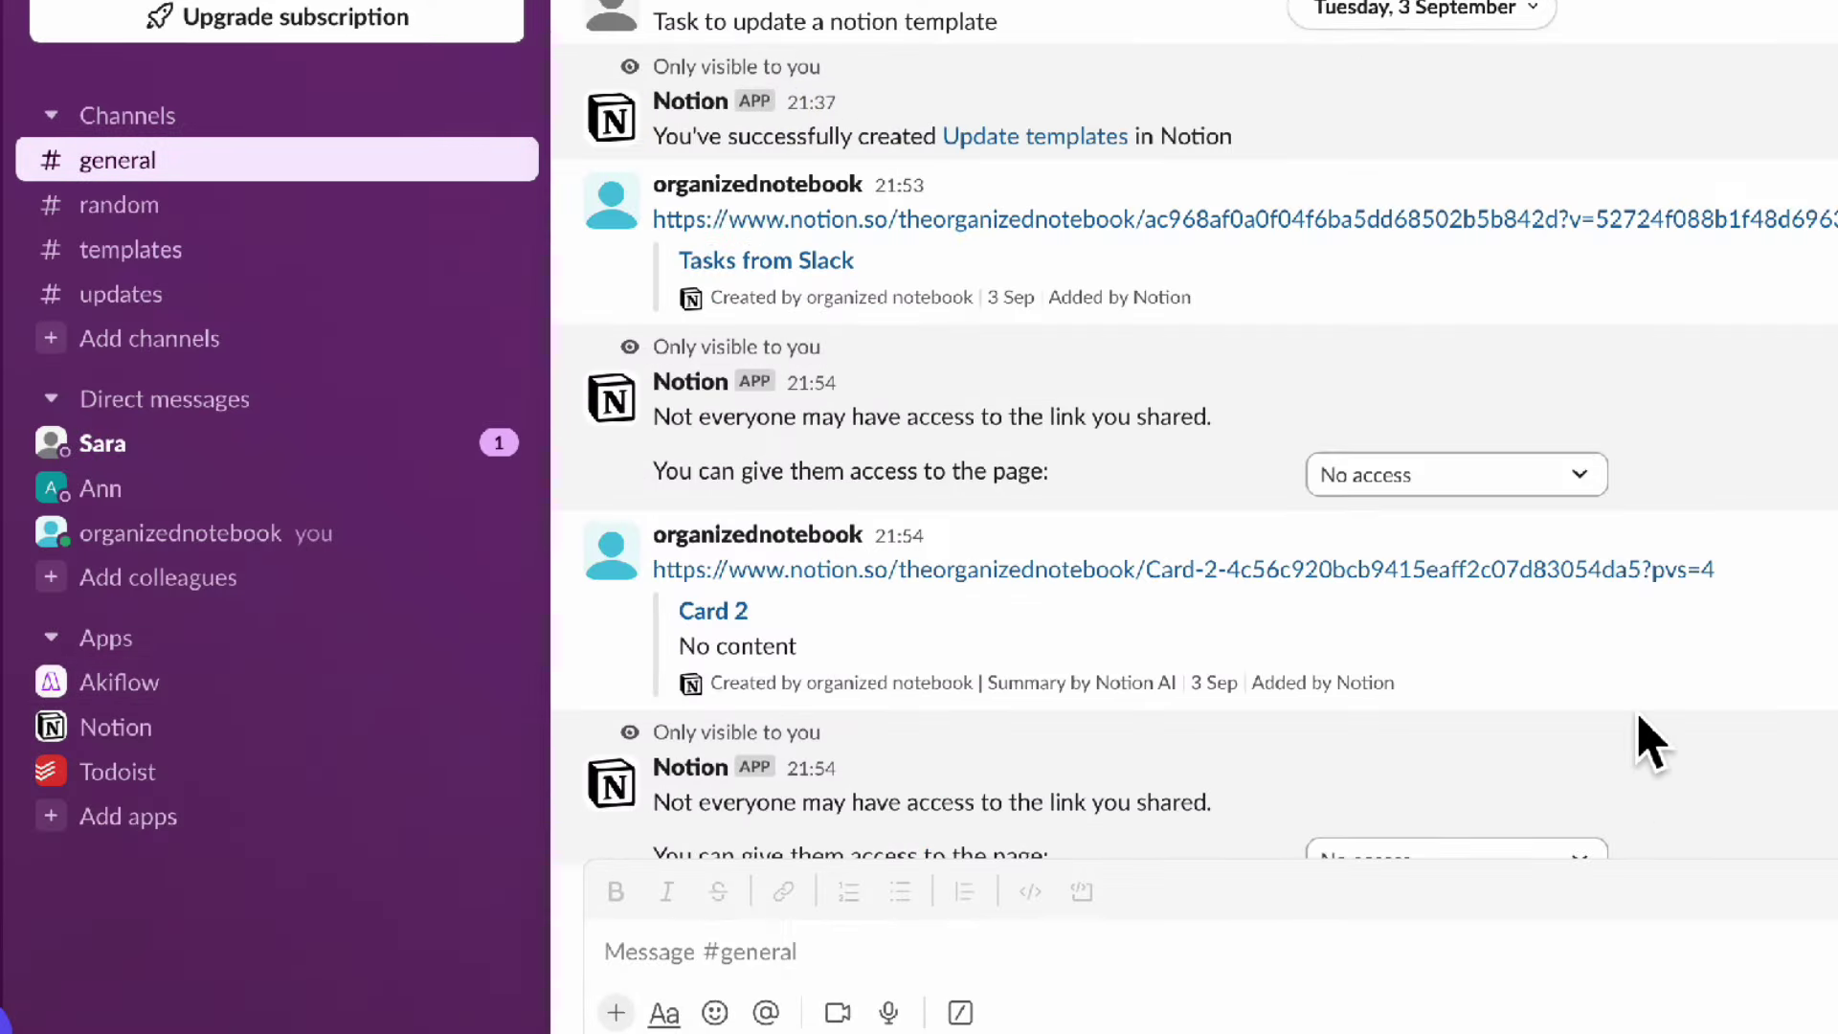
Create an Akiflow task from the notion template message via Create a Task shortcut.
scroll(1645, 739, up, 2)
scroll(1644, 740, up, 1)
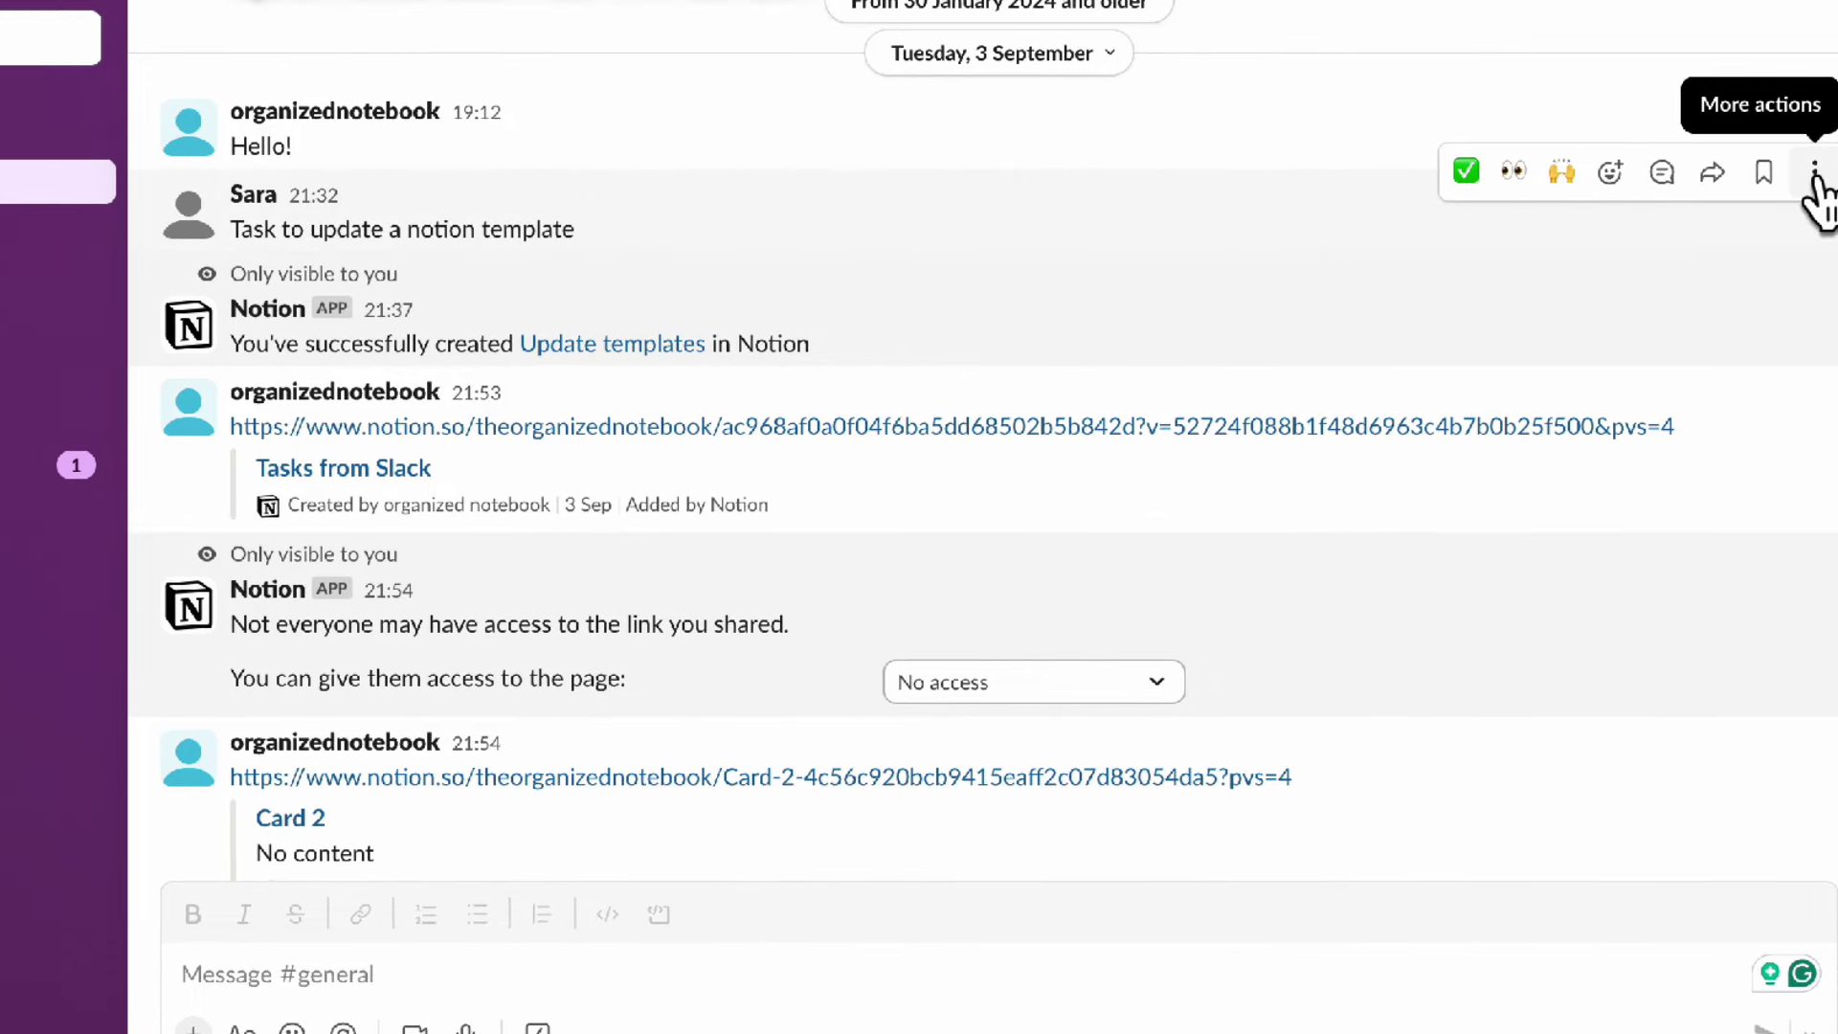
click(1815, 182)
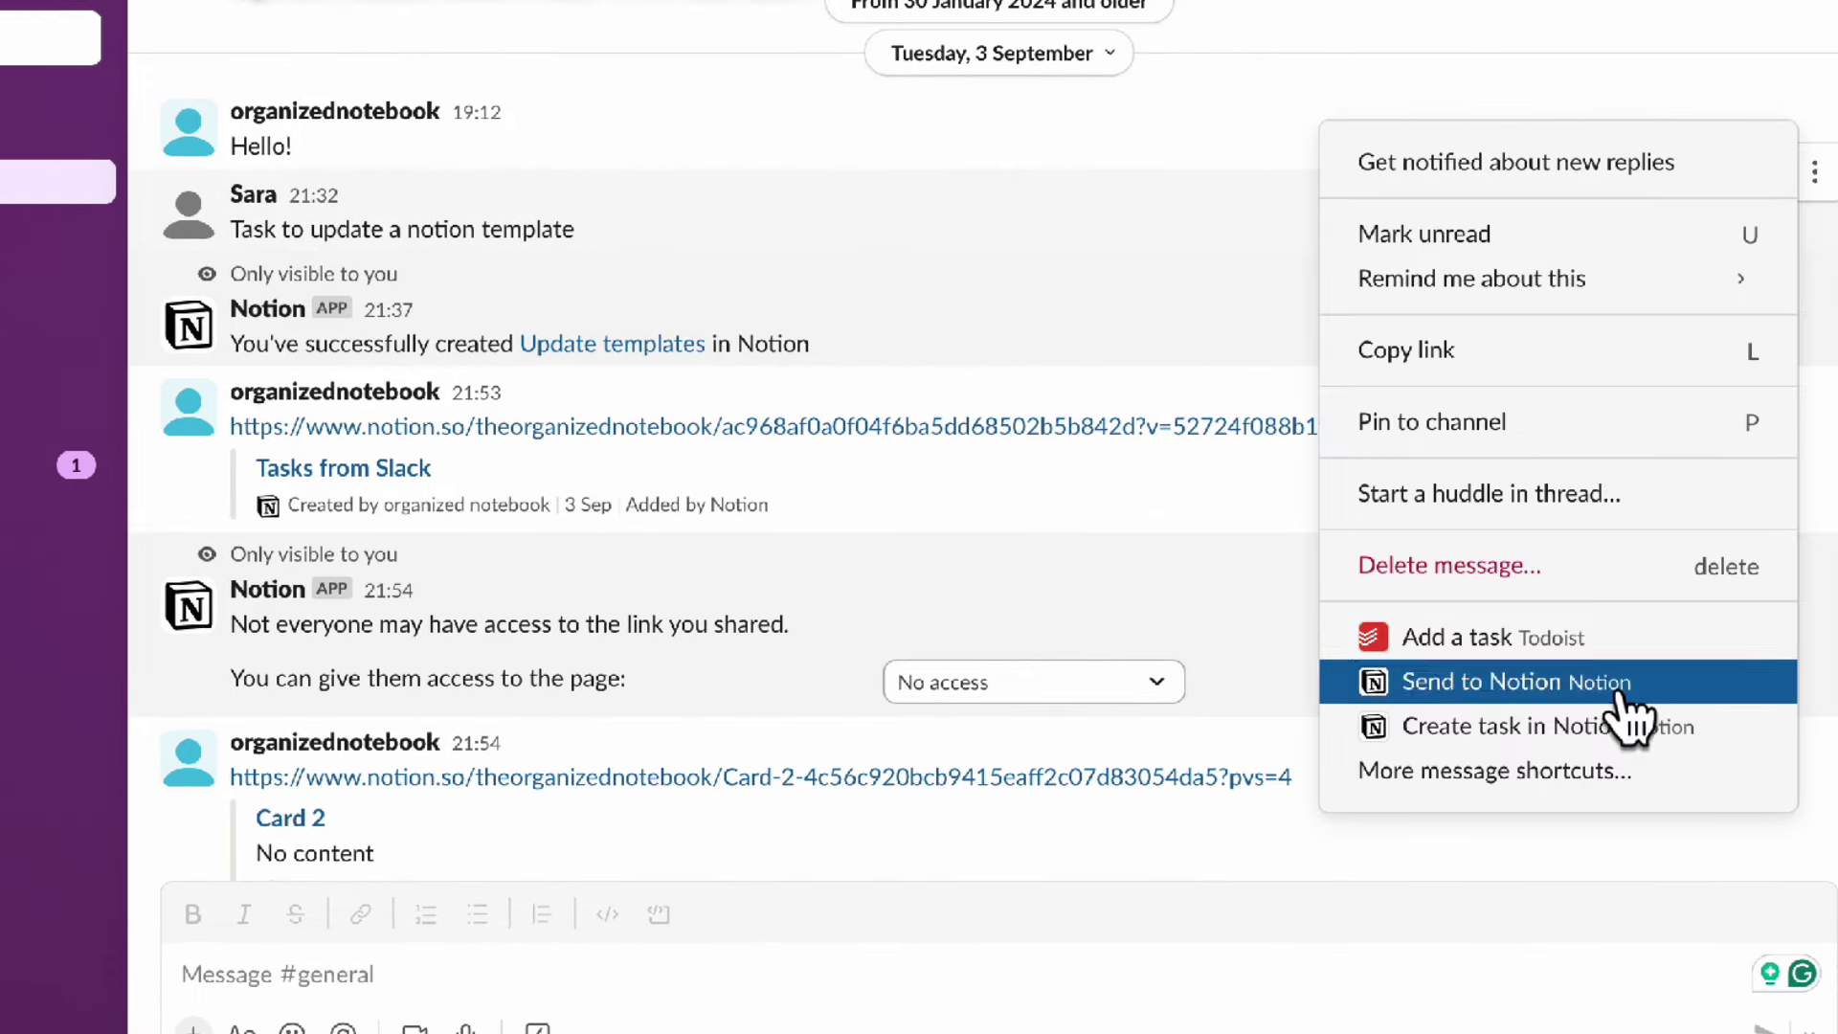
click(1575, 795)
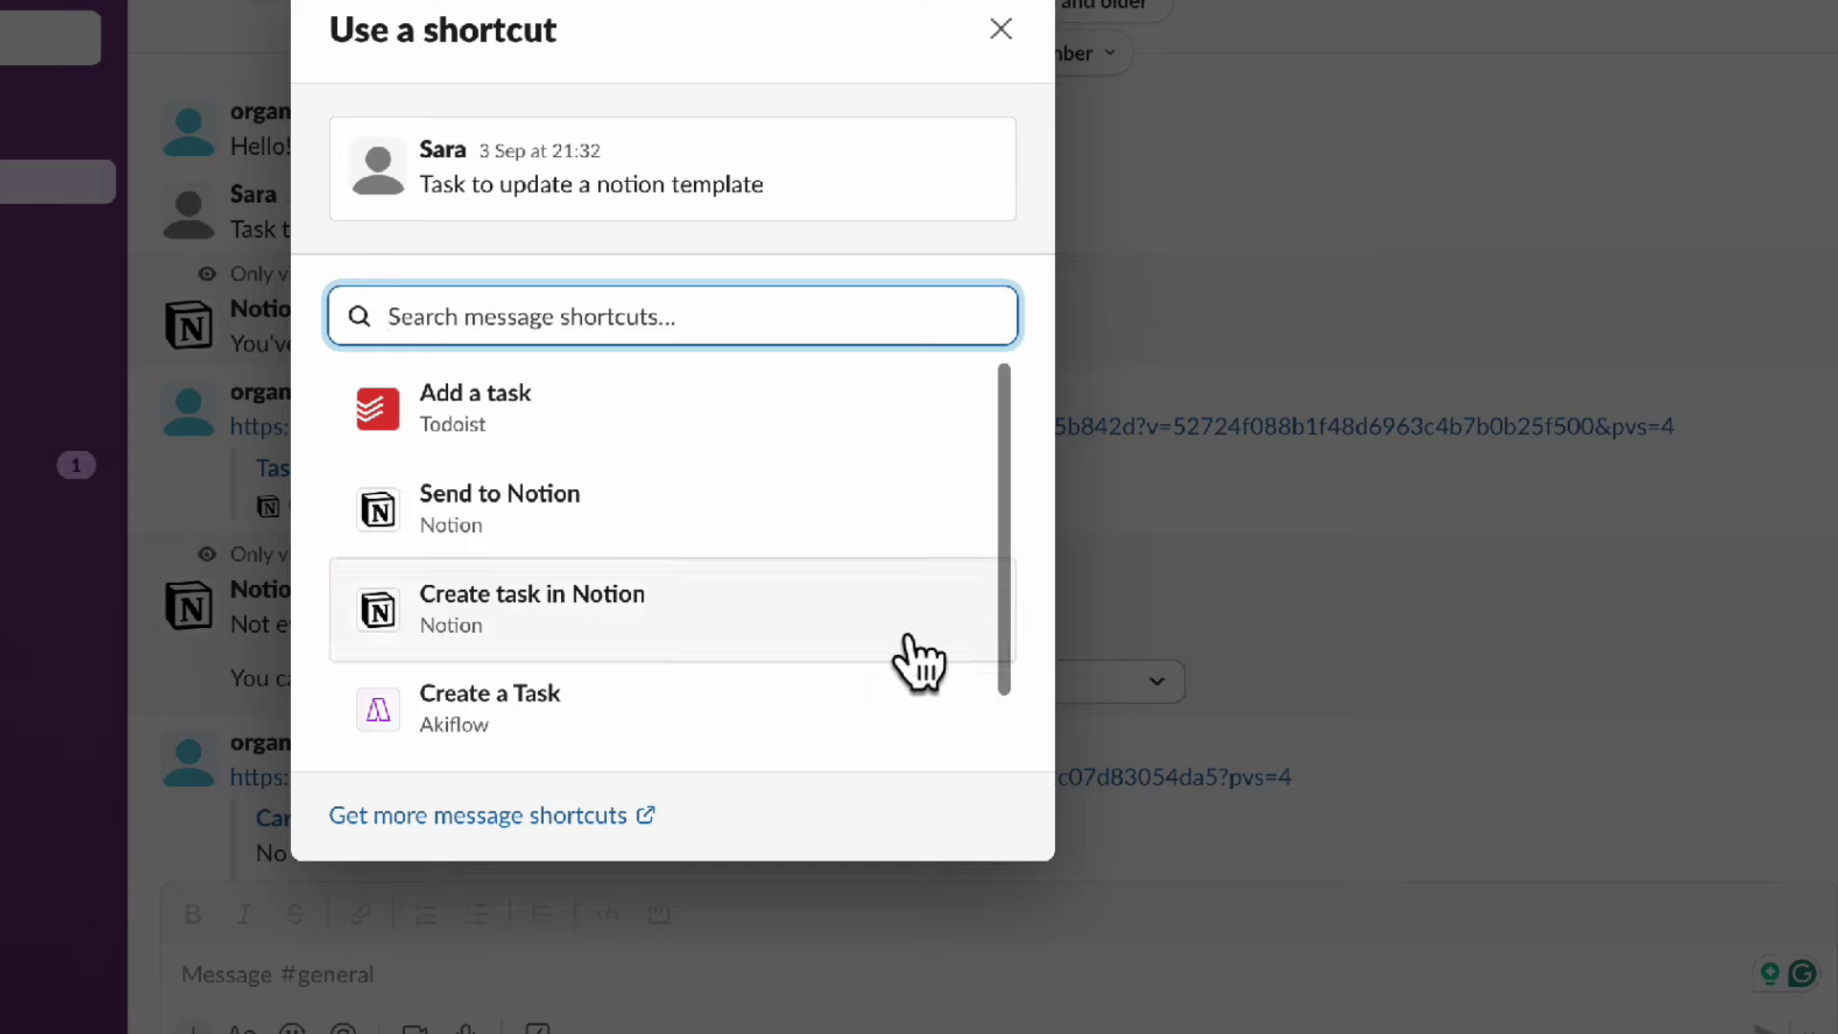
click(747, 750)
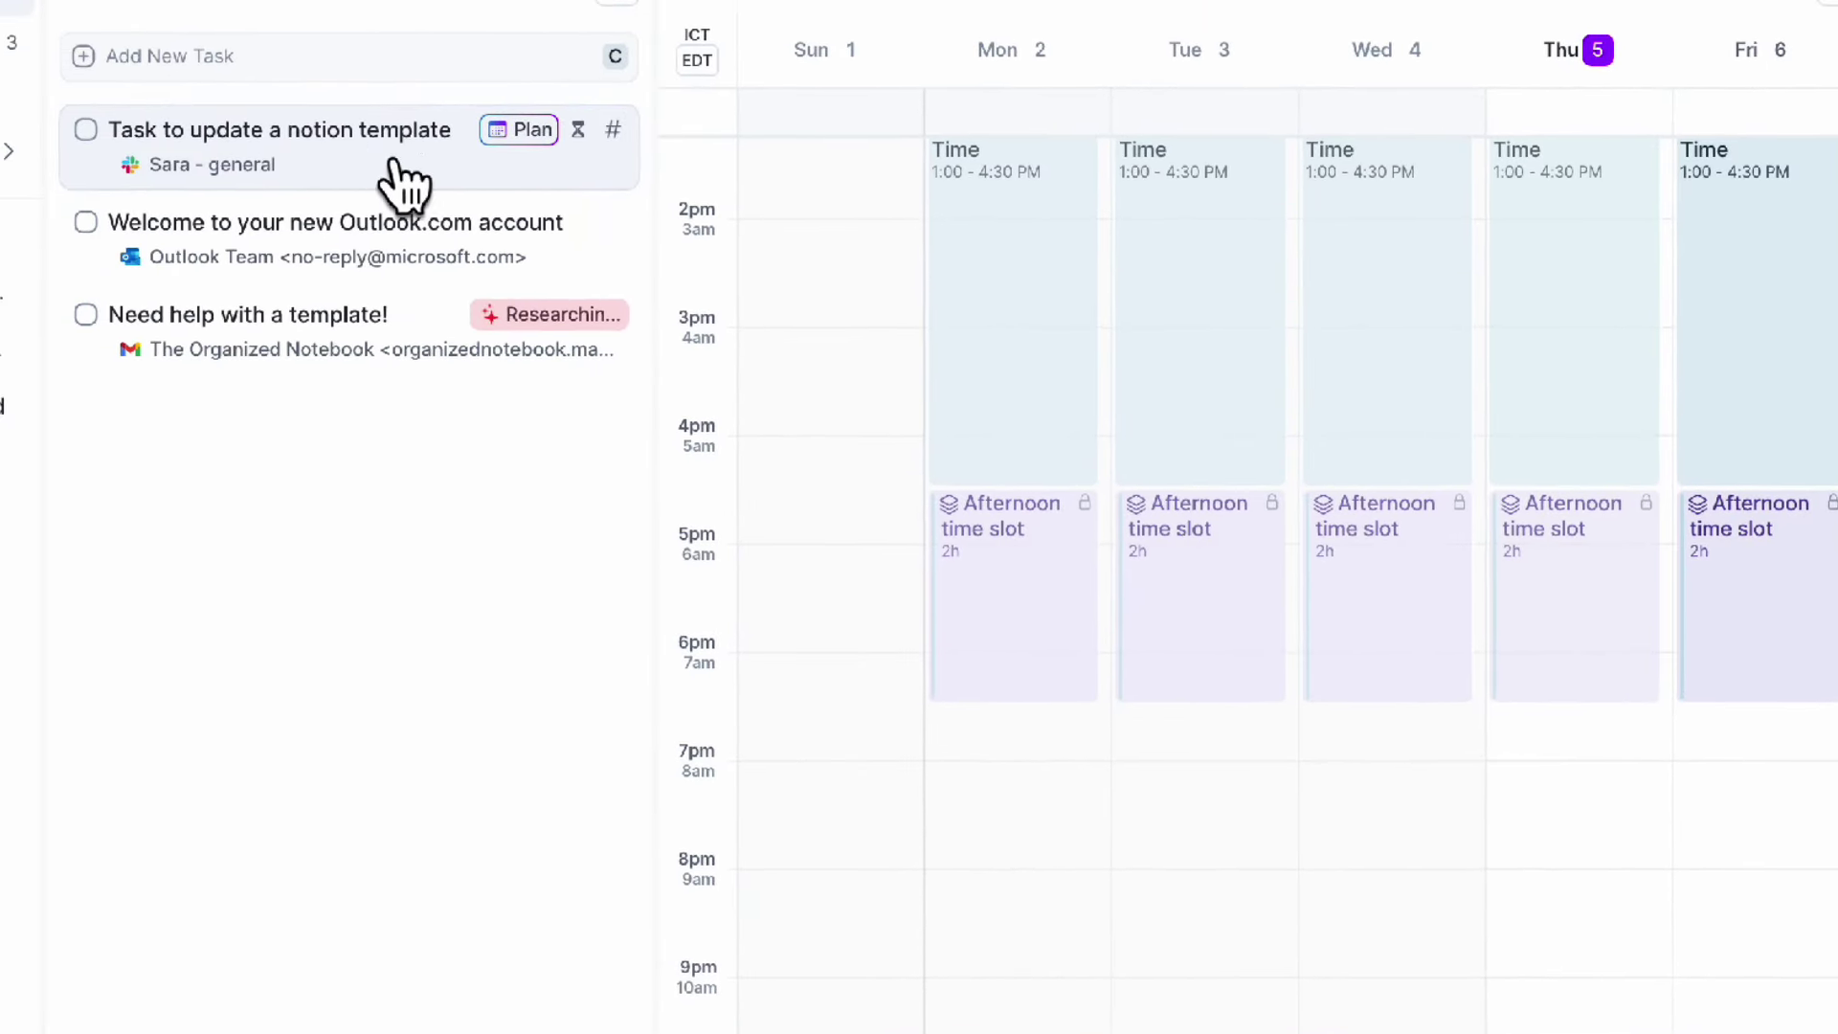
Schedule the notion template and Welcome tasks on Monday, and Need help with a template! on Tuesday.
click(402, 184)
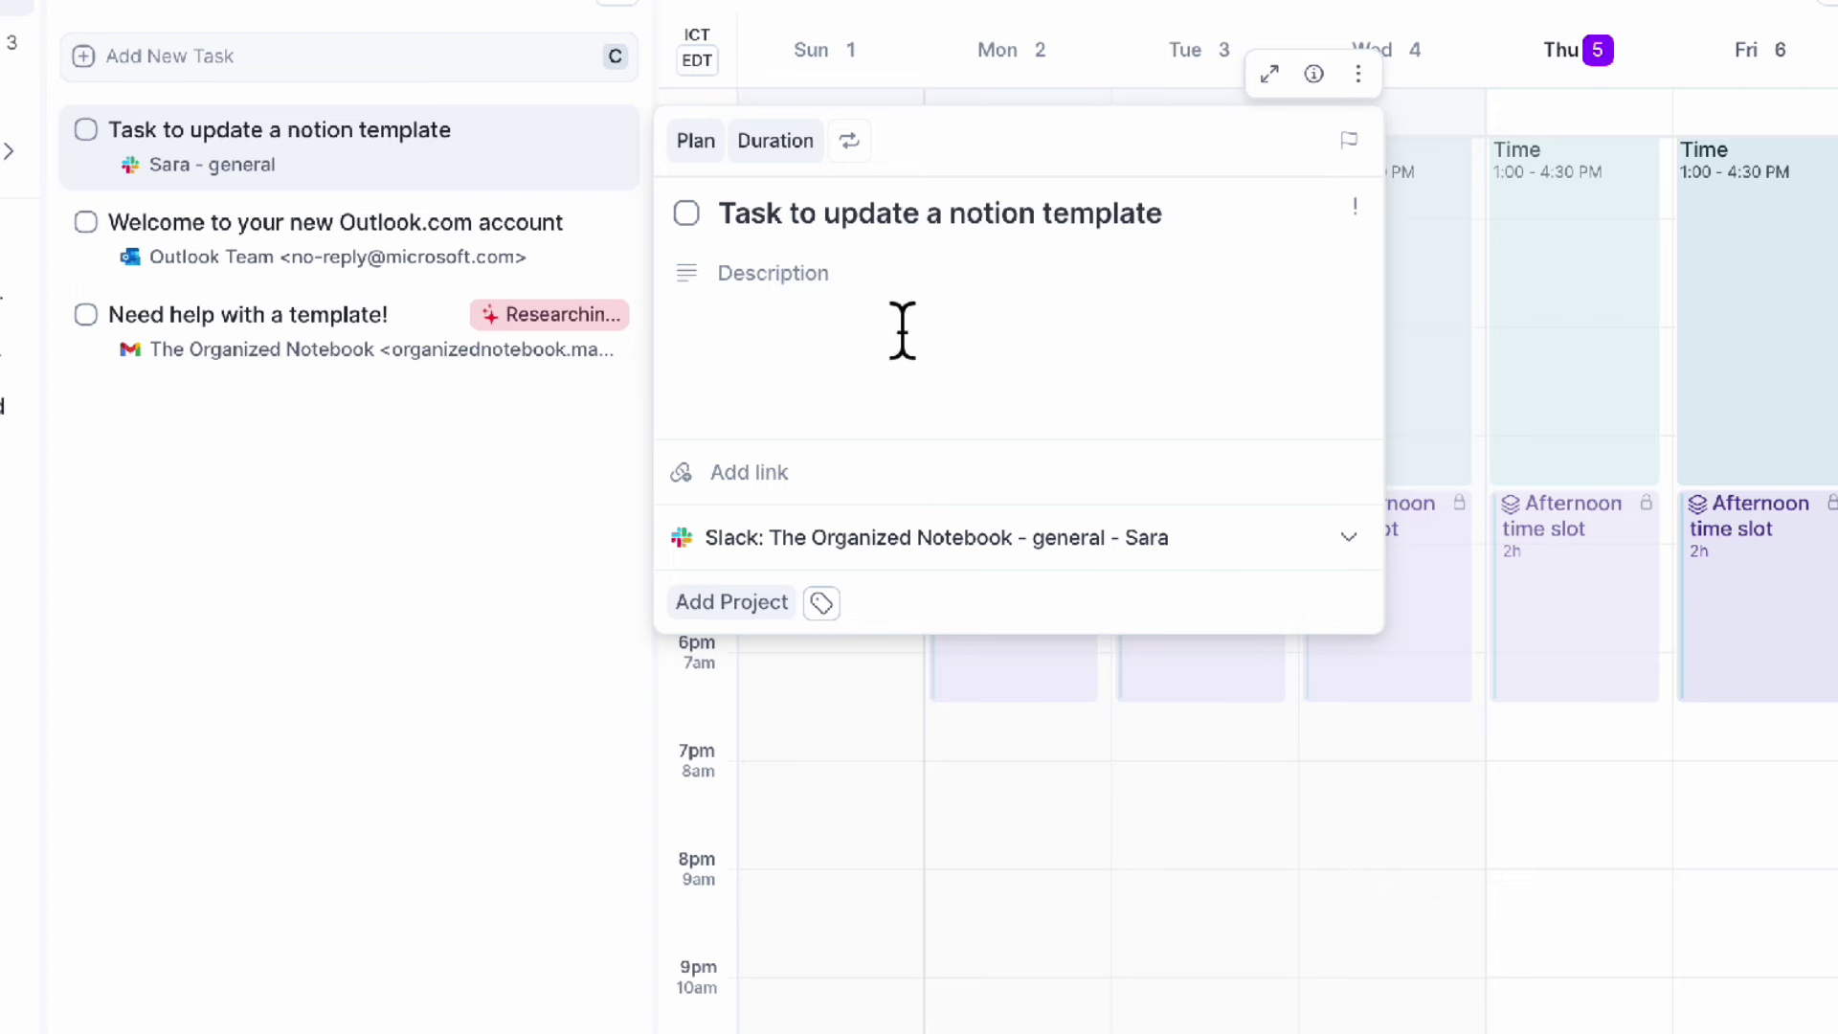
click(483, 529)
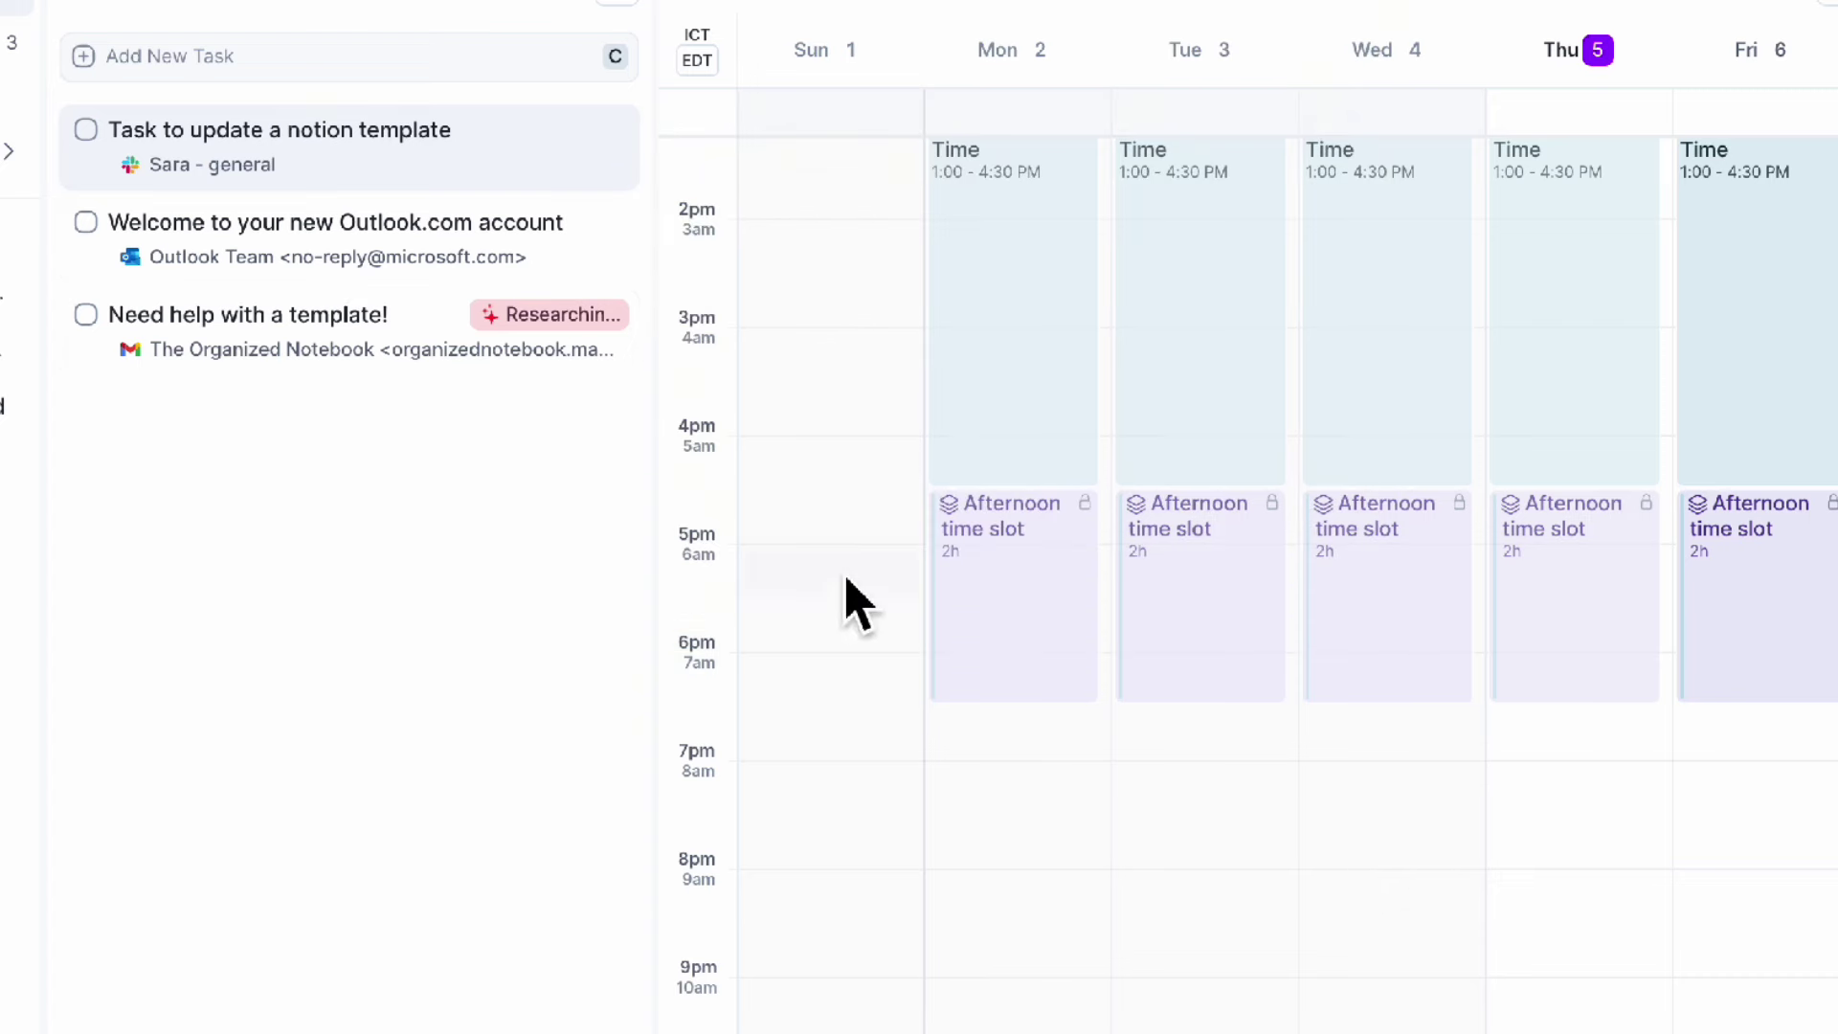
drag(234, 182, 1072, 358)
drag(441, 144, 978, 409)
drag(292, 168, 1251, 341)
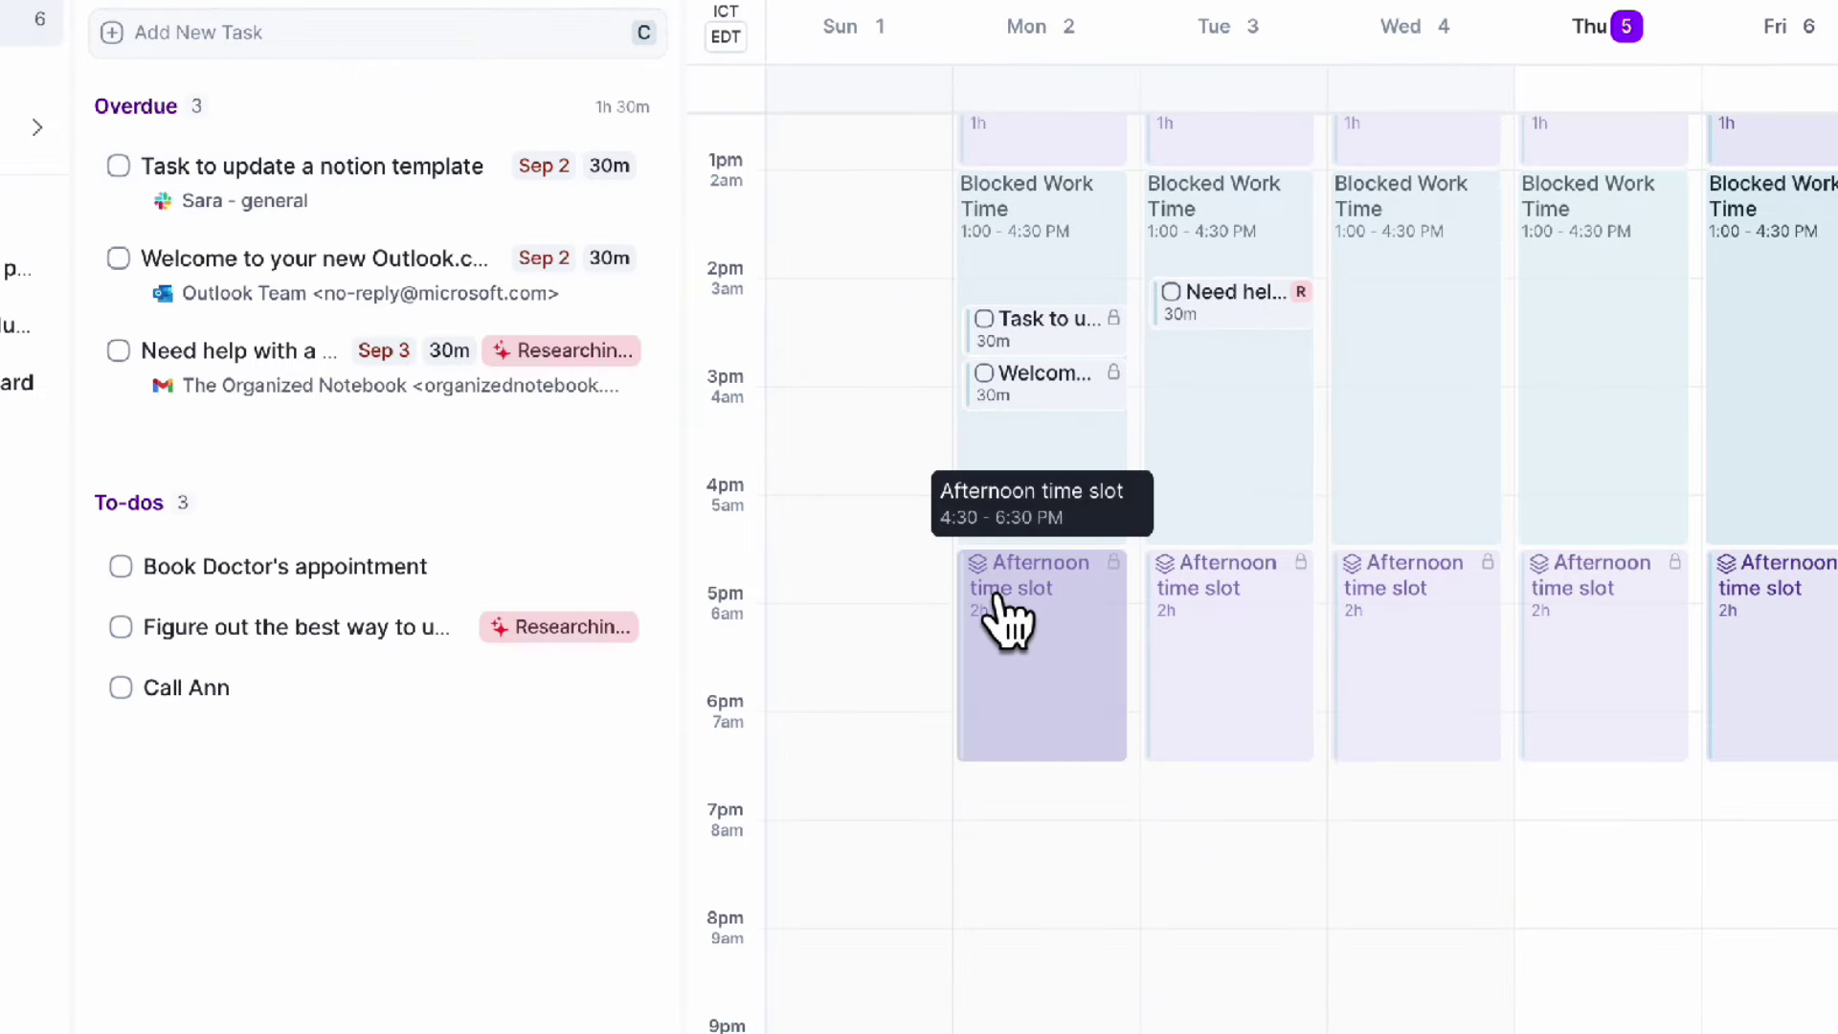
Move Book Doctor's appointment, research and phone call to-dos into Monday's Afternoon slot.
click(1005, 622)
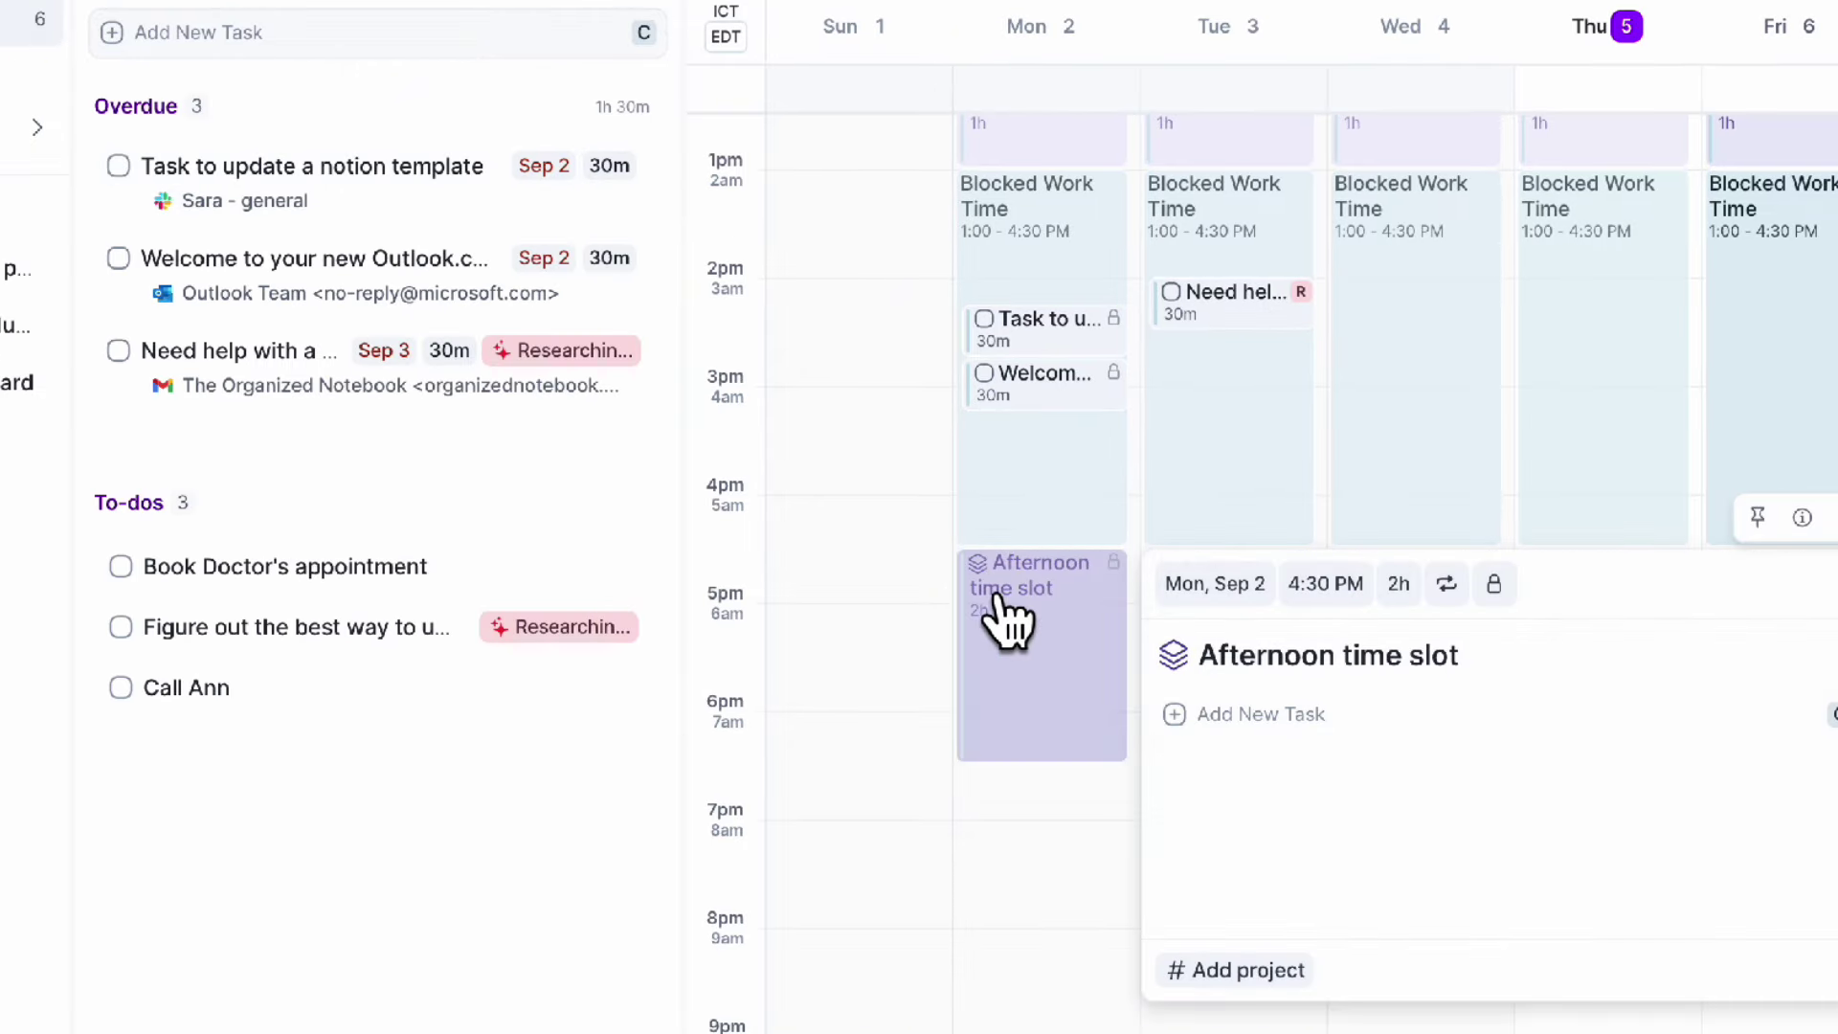
key(Escape)
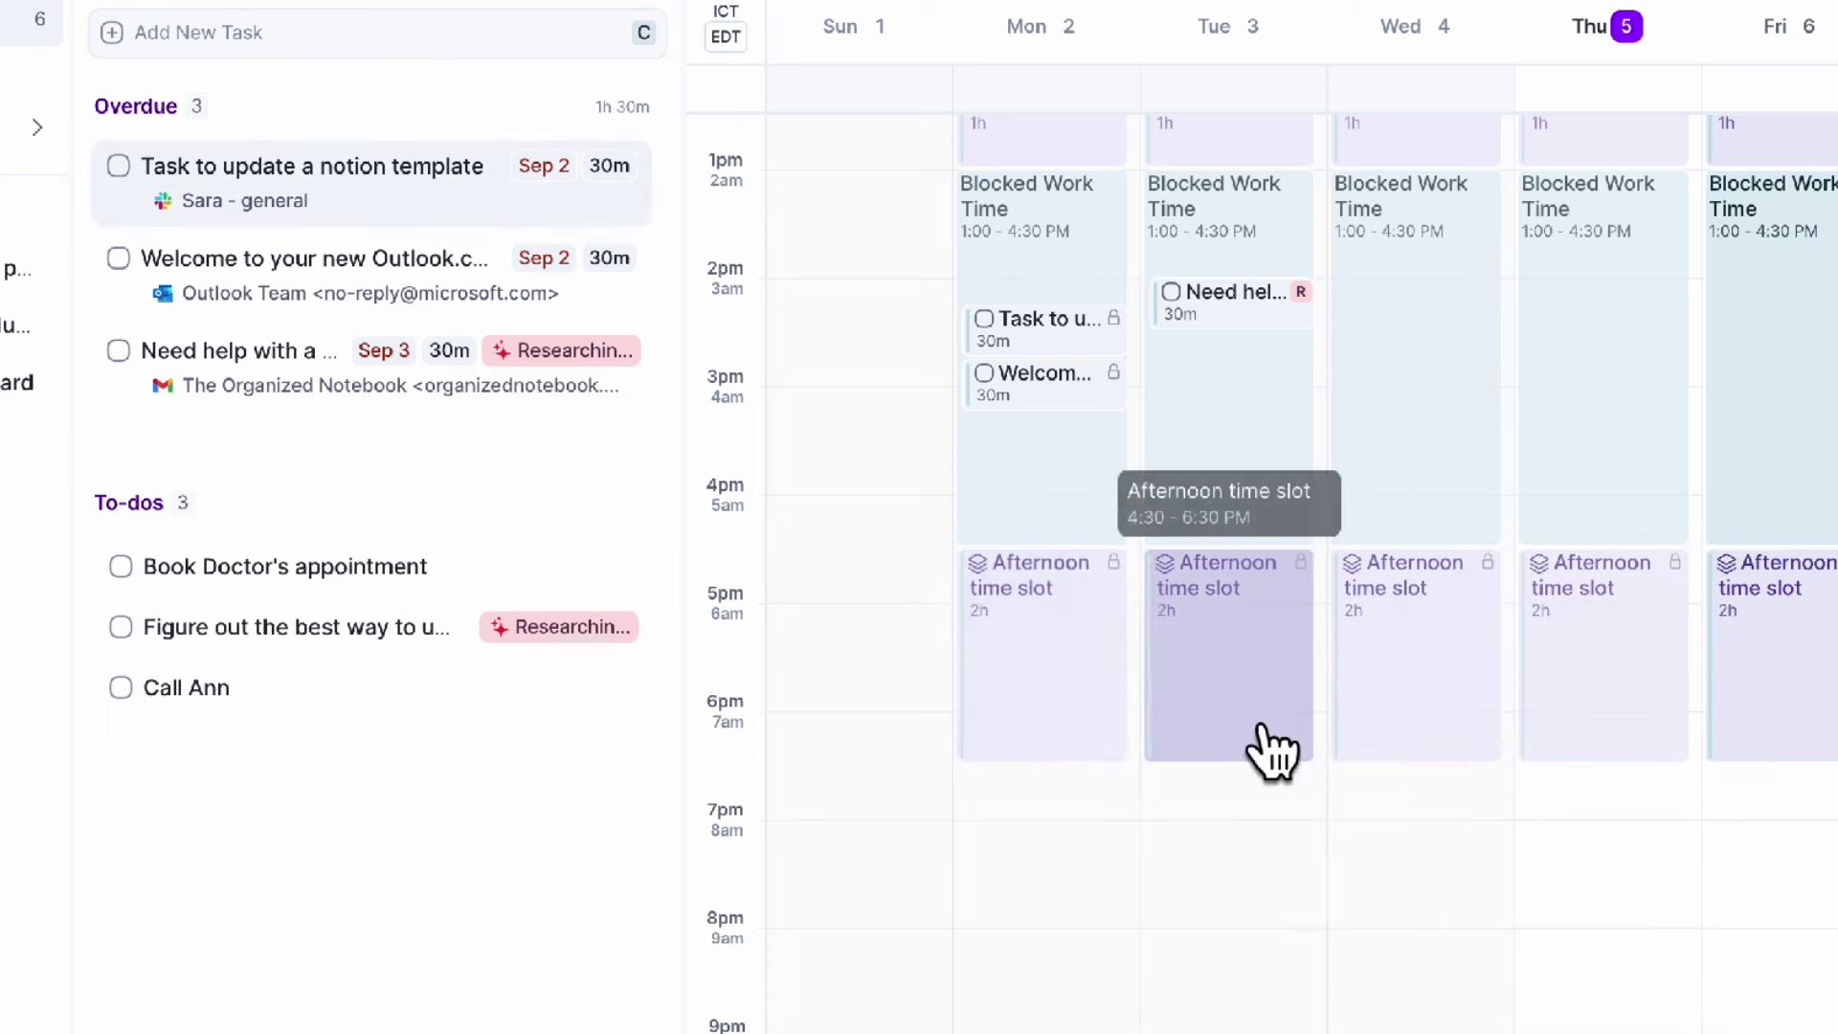
drag(378, 572, 1005, 627)
drag(249, 654, 1012, 625)
drag(226, 691, 1075, 698)
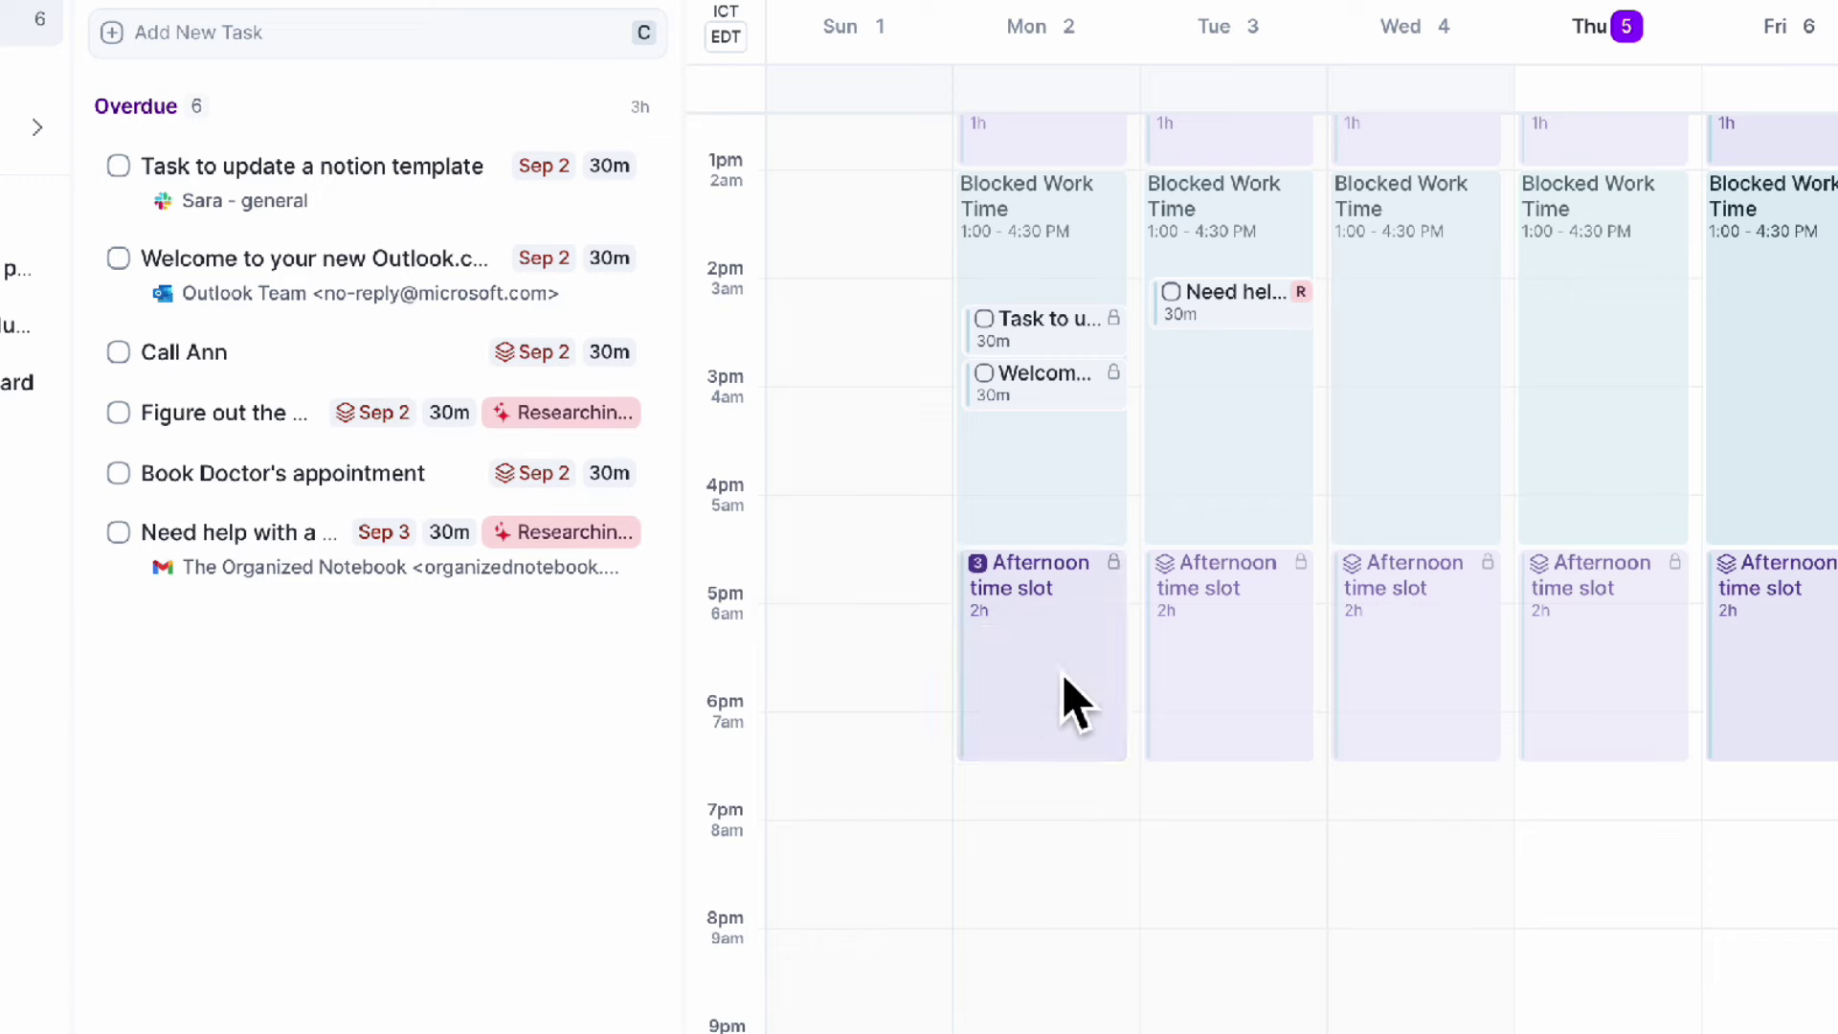
click(1061, 710)
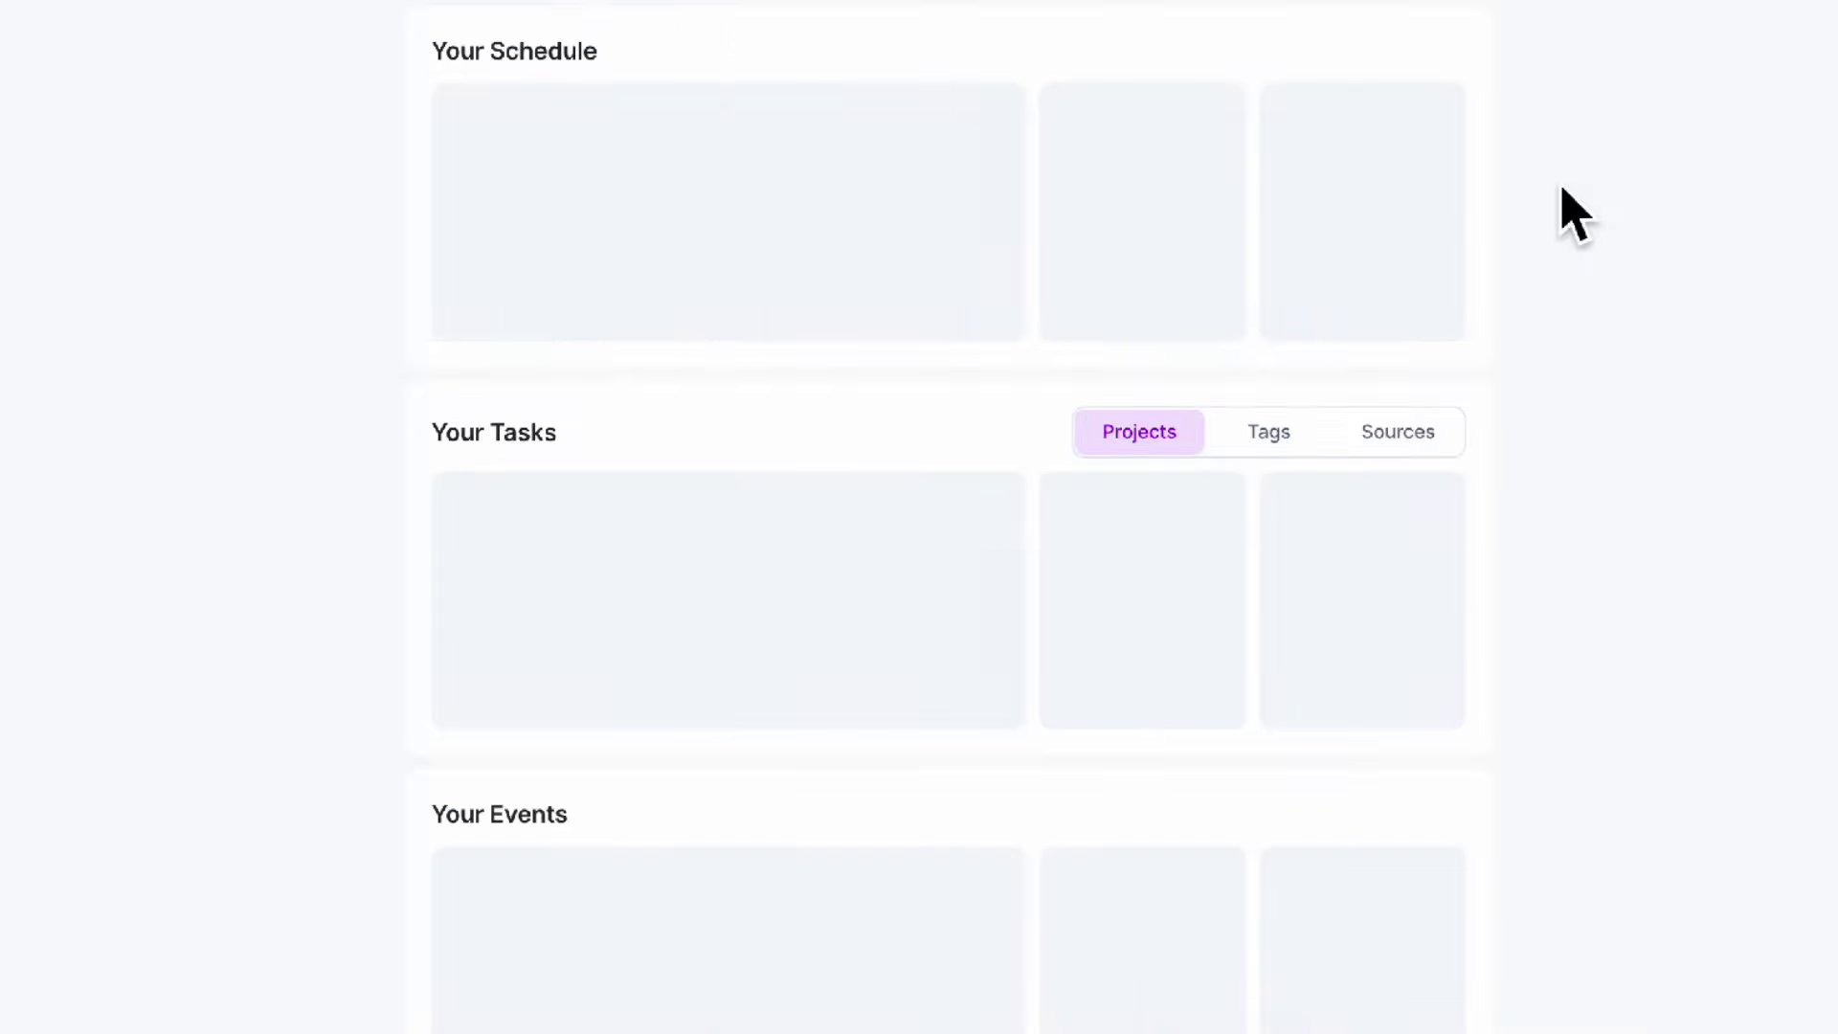
scroll(942, 86, down, 2)
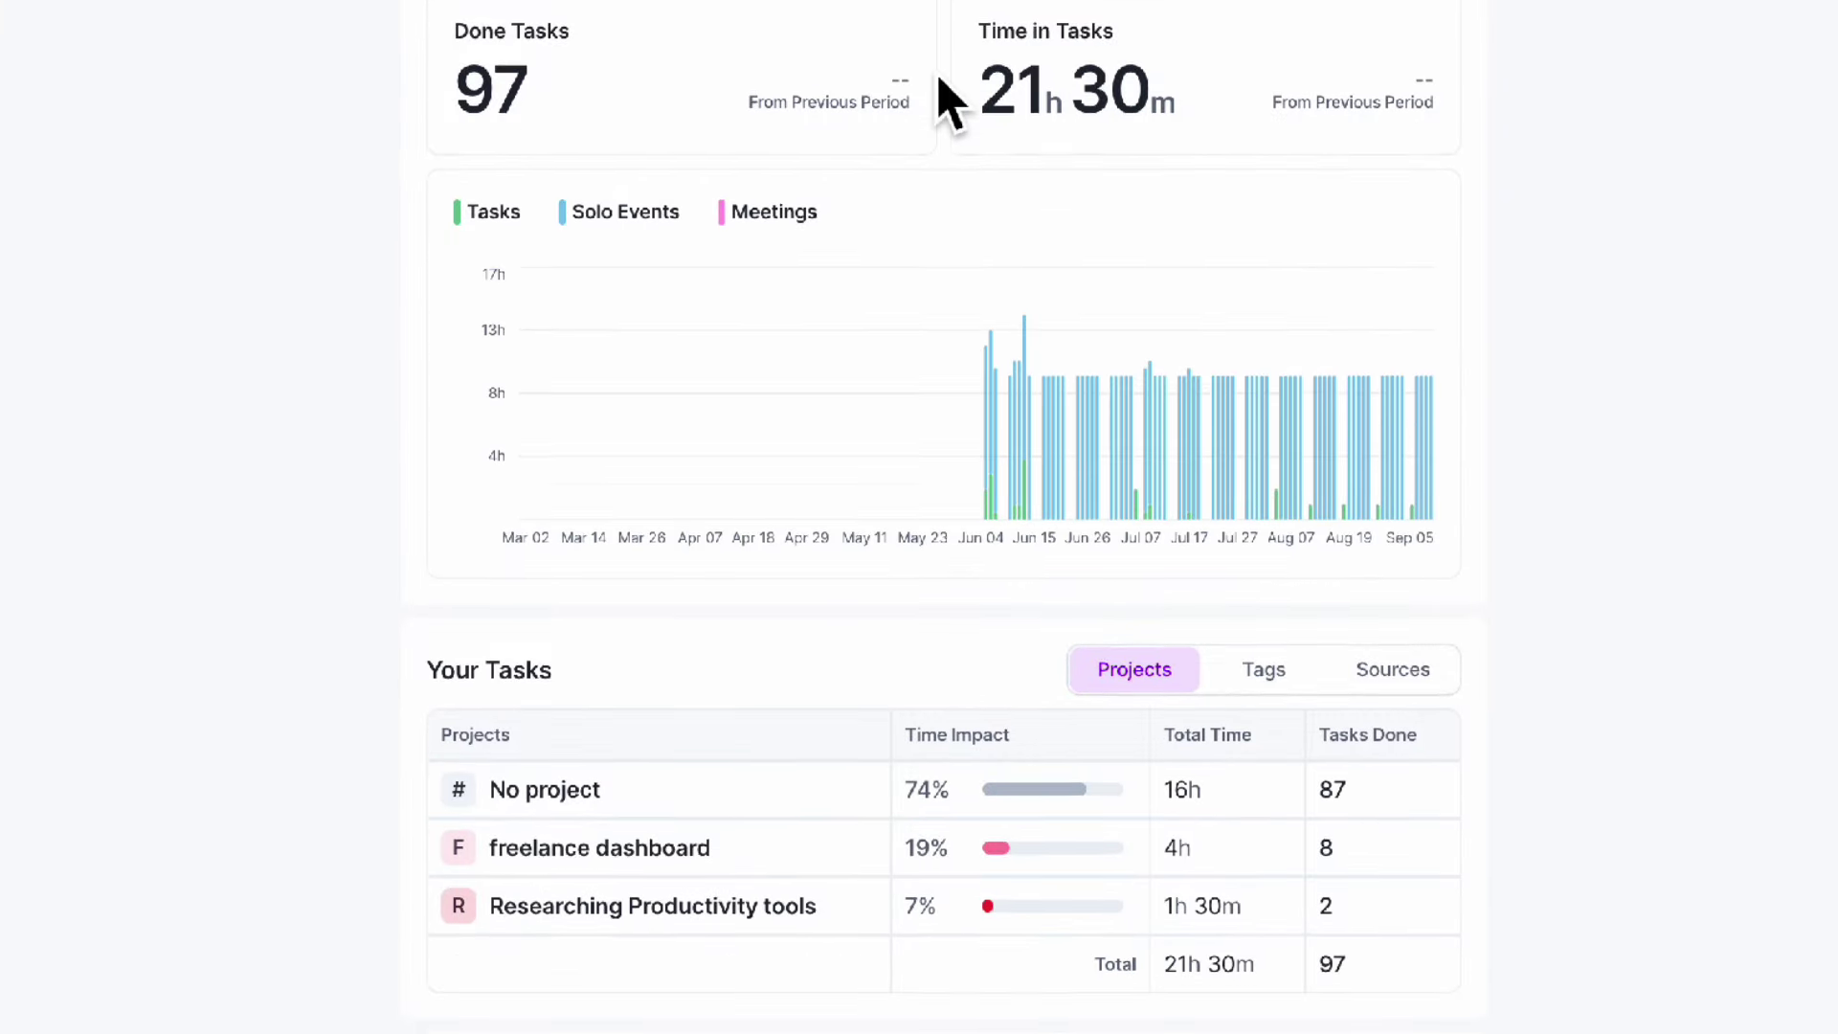
scroll(950, 103, down, 4)
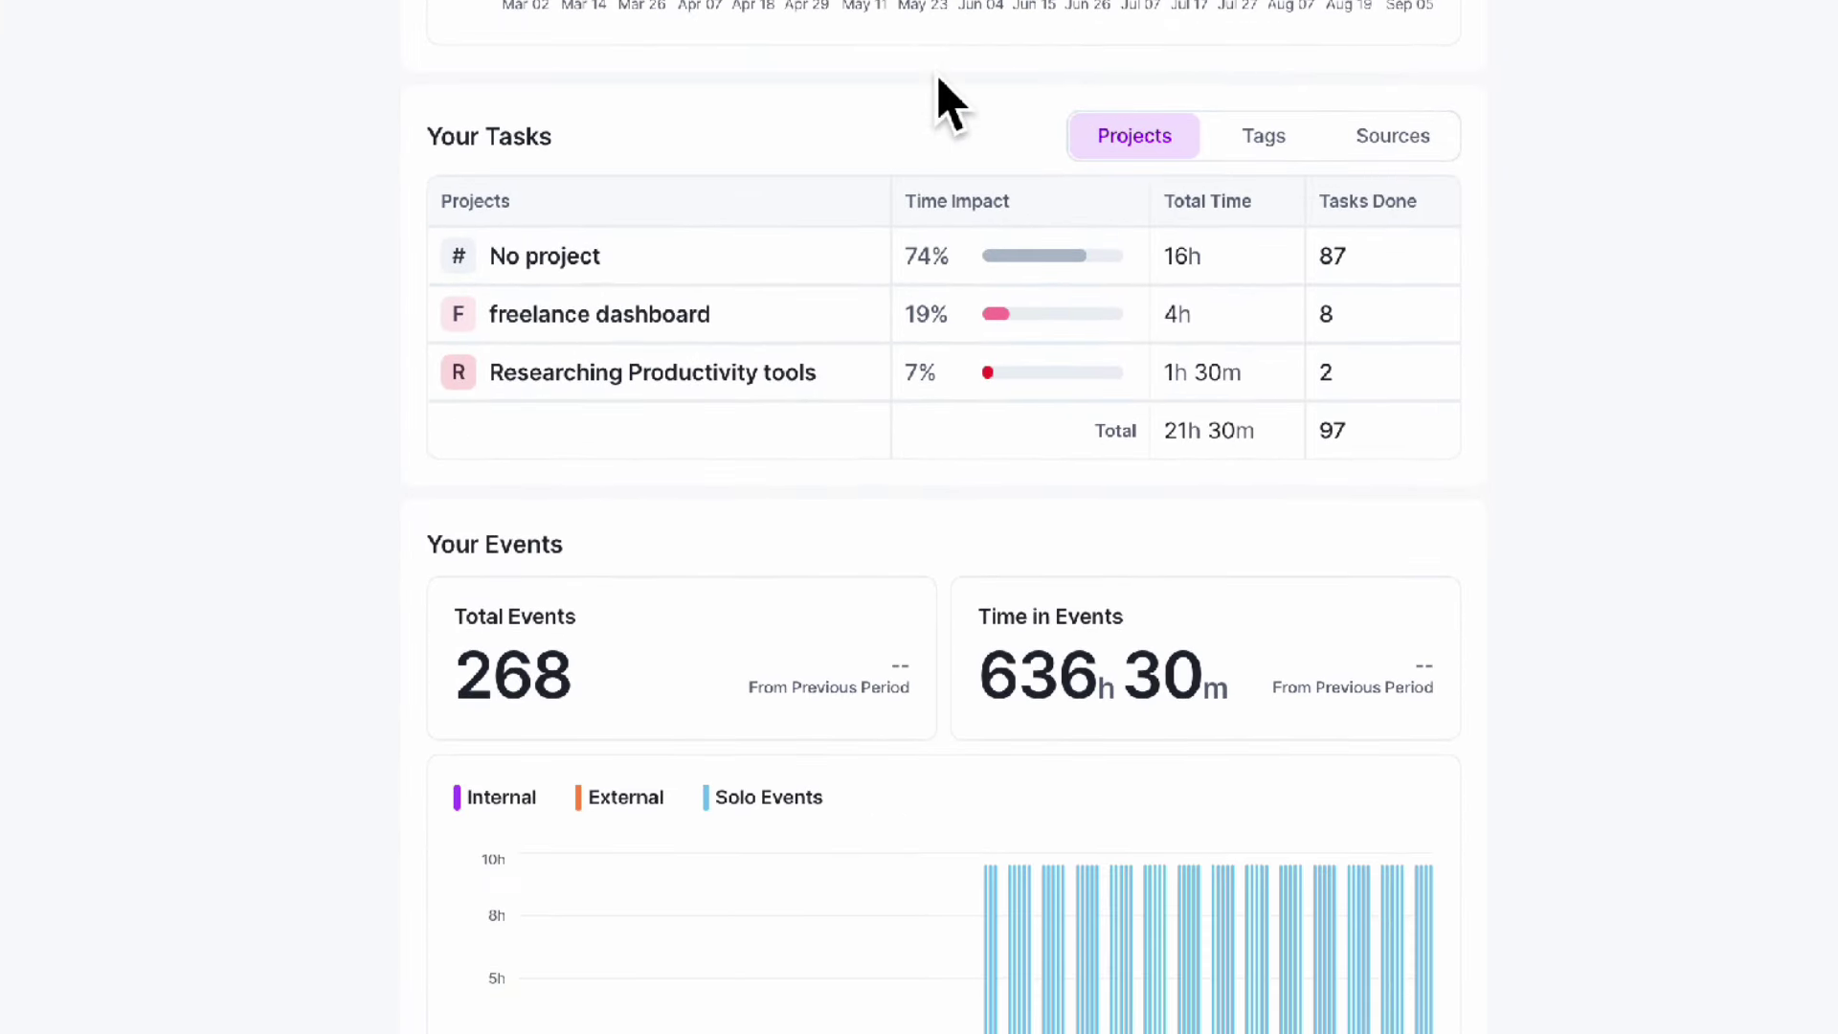
scroll(951, 106, up, 4)
scroll(950, 104, up, 2)
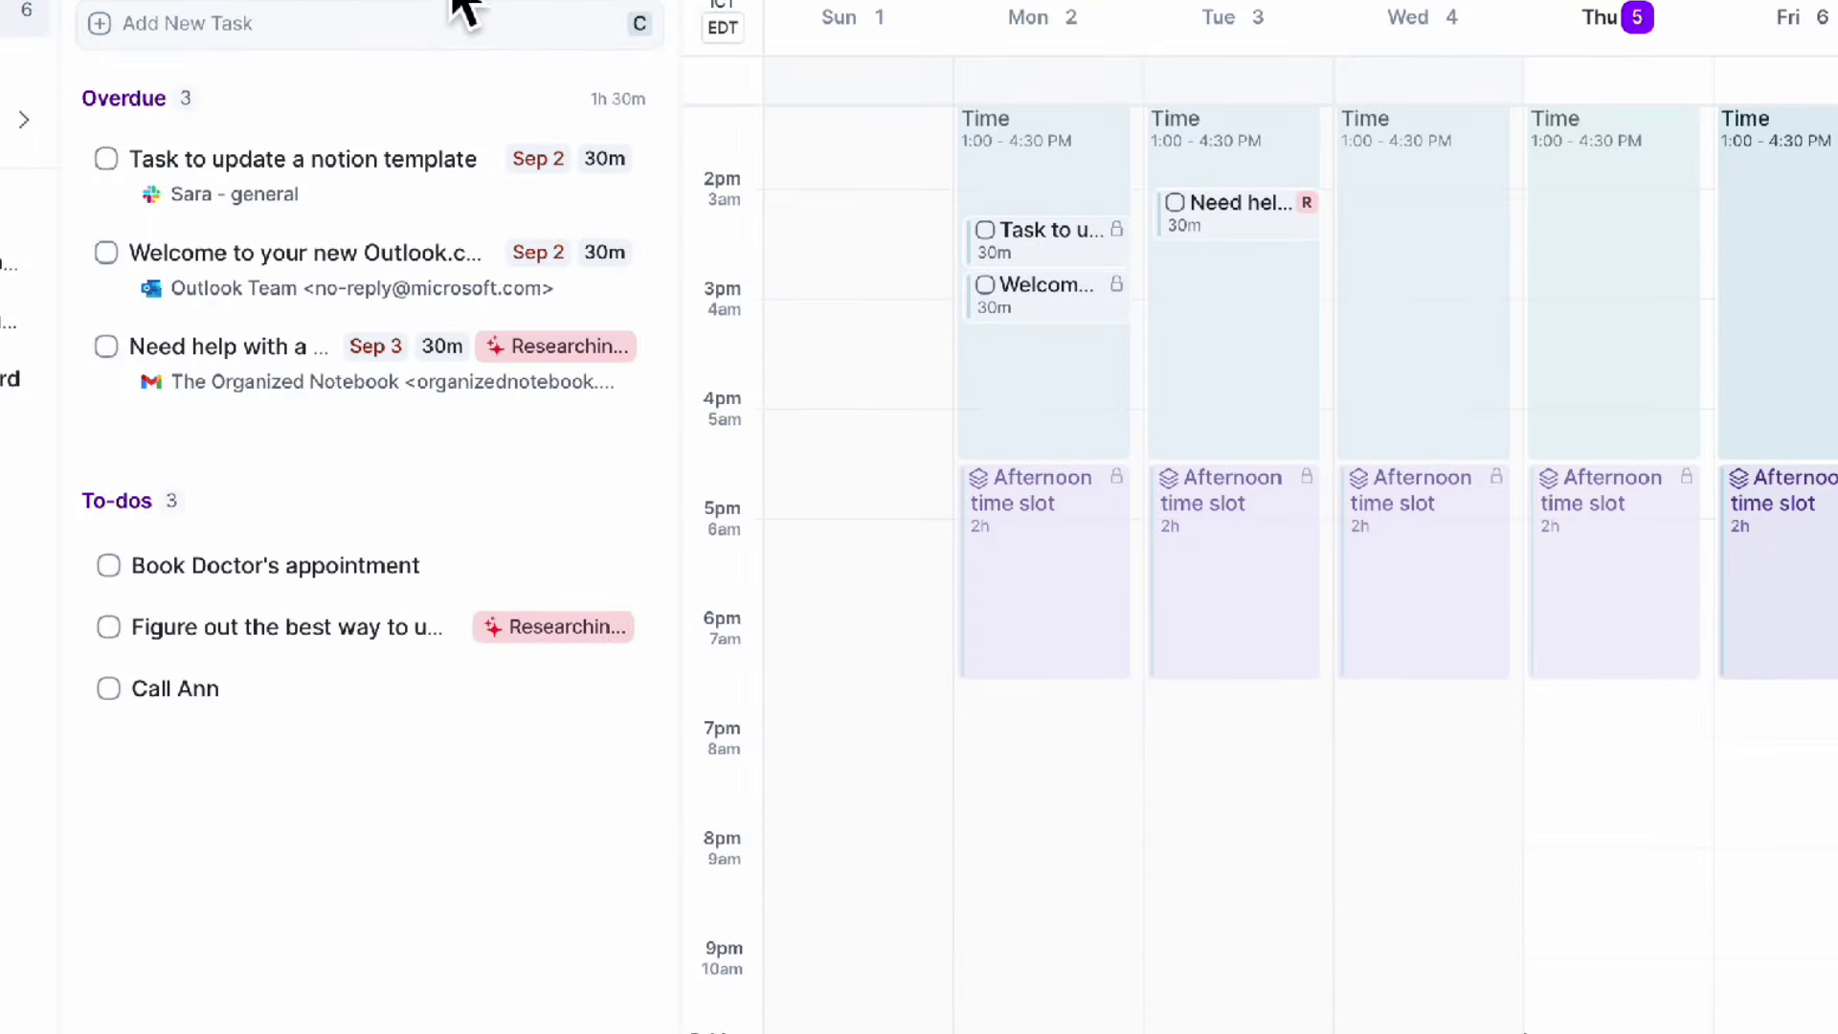